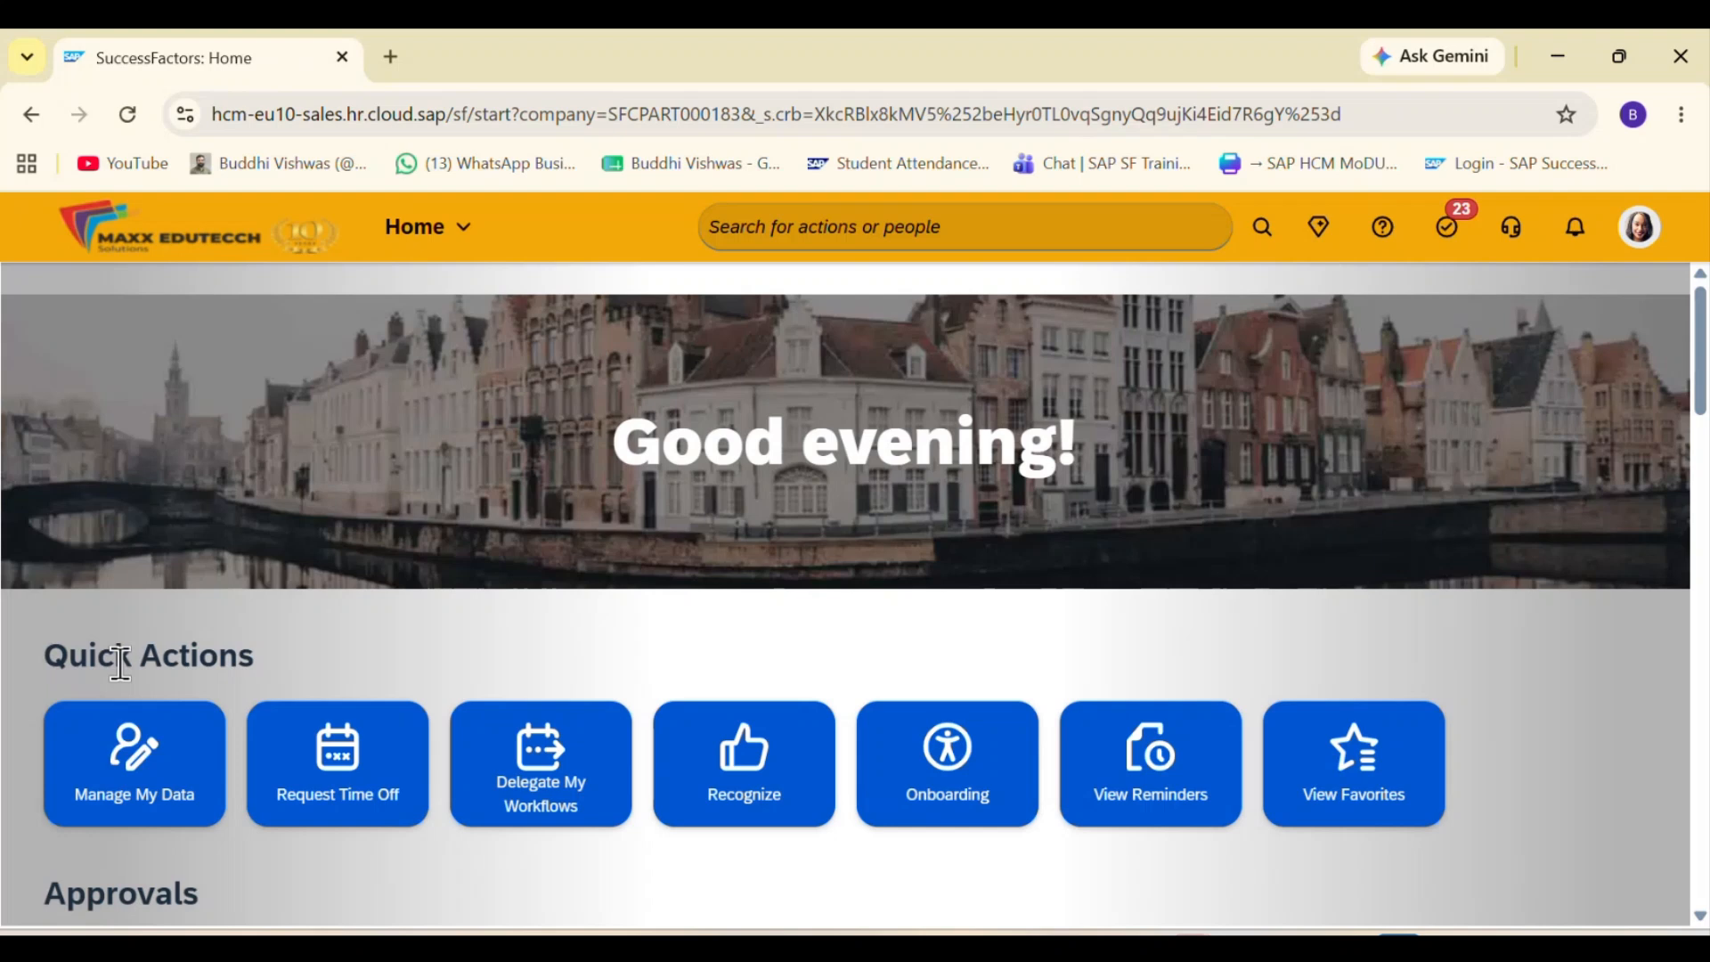
Step: Switch to the Practice page in Notion and write the line "Quick Actions:" in the empty block
key("alt+Tab")
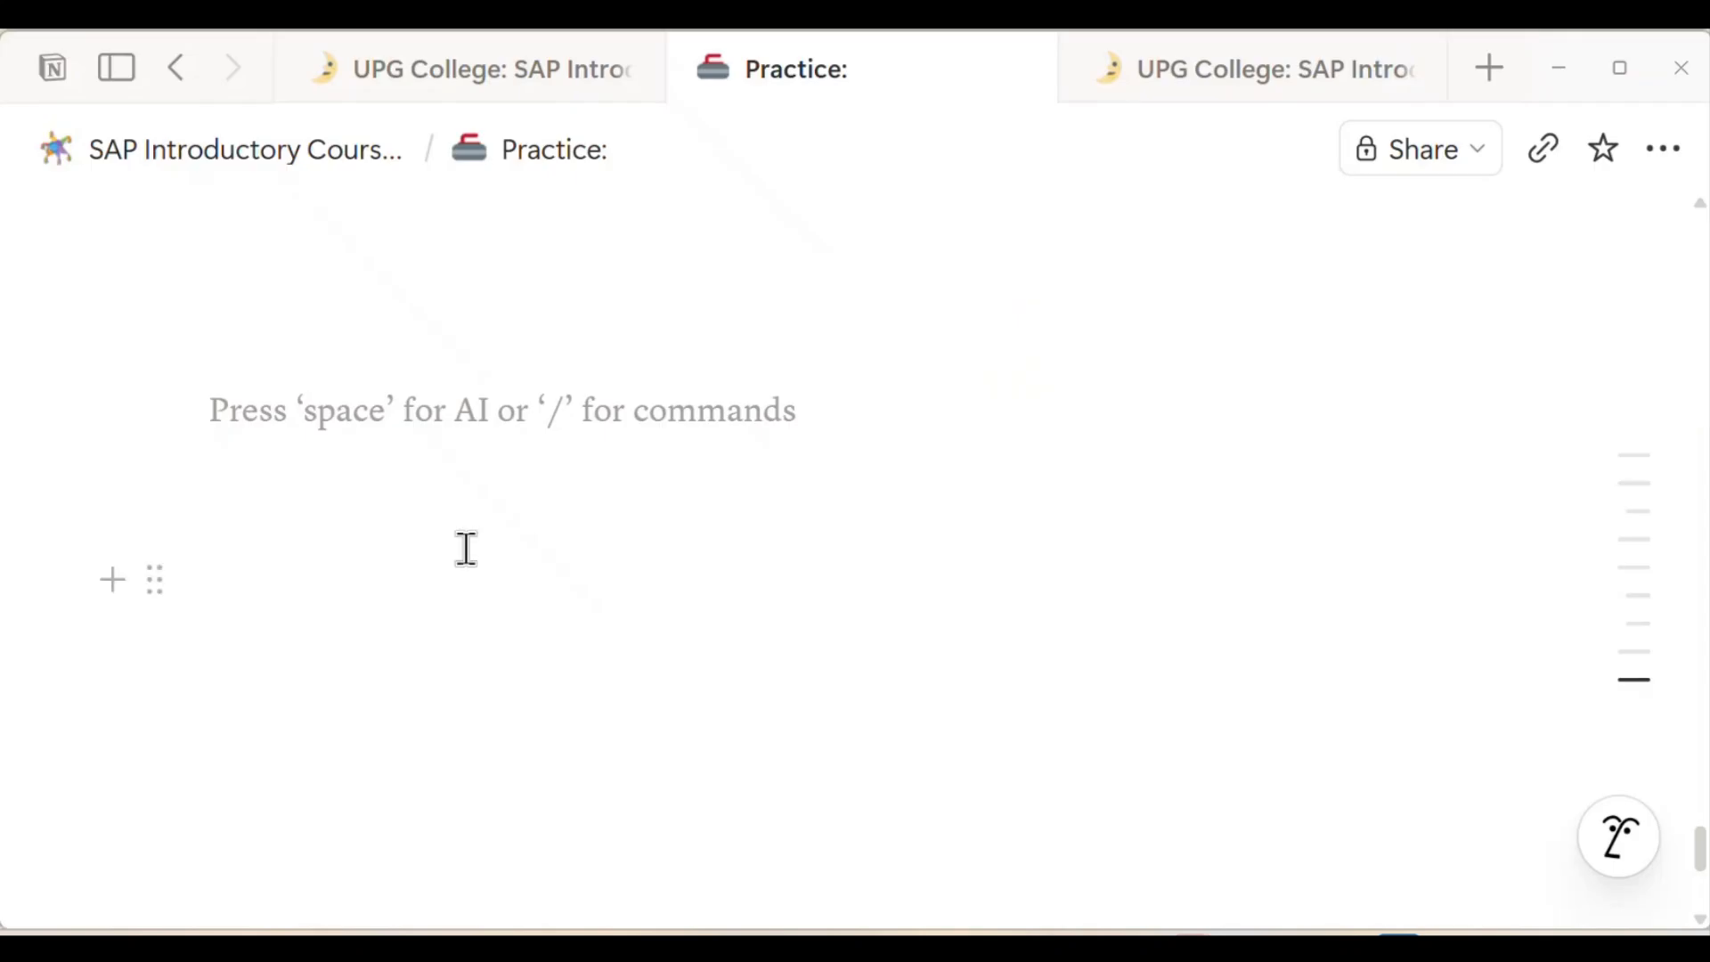
type("Quick")
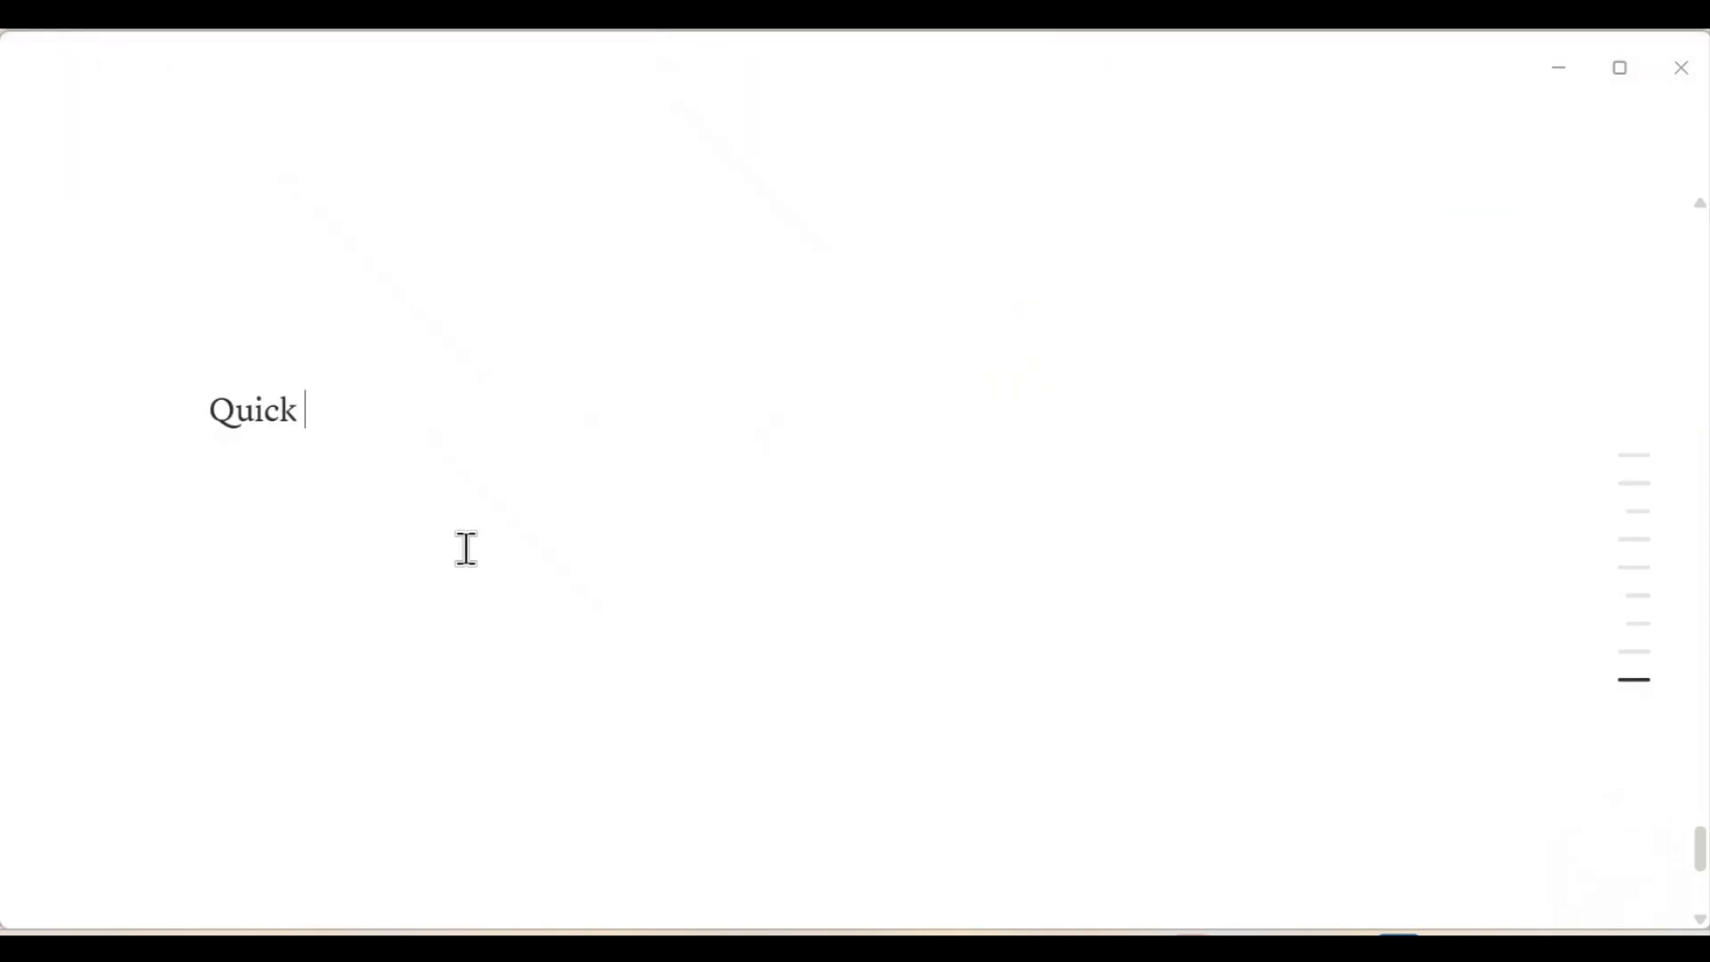
type(" Actions")
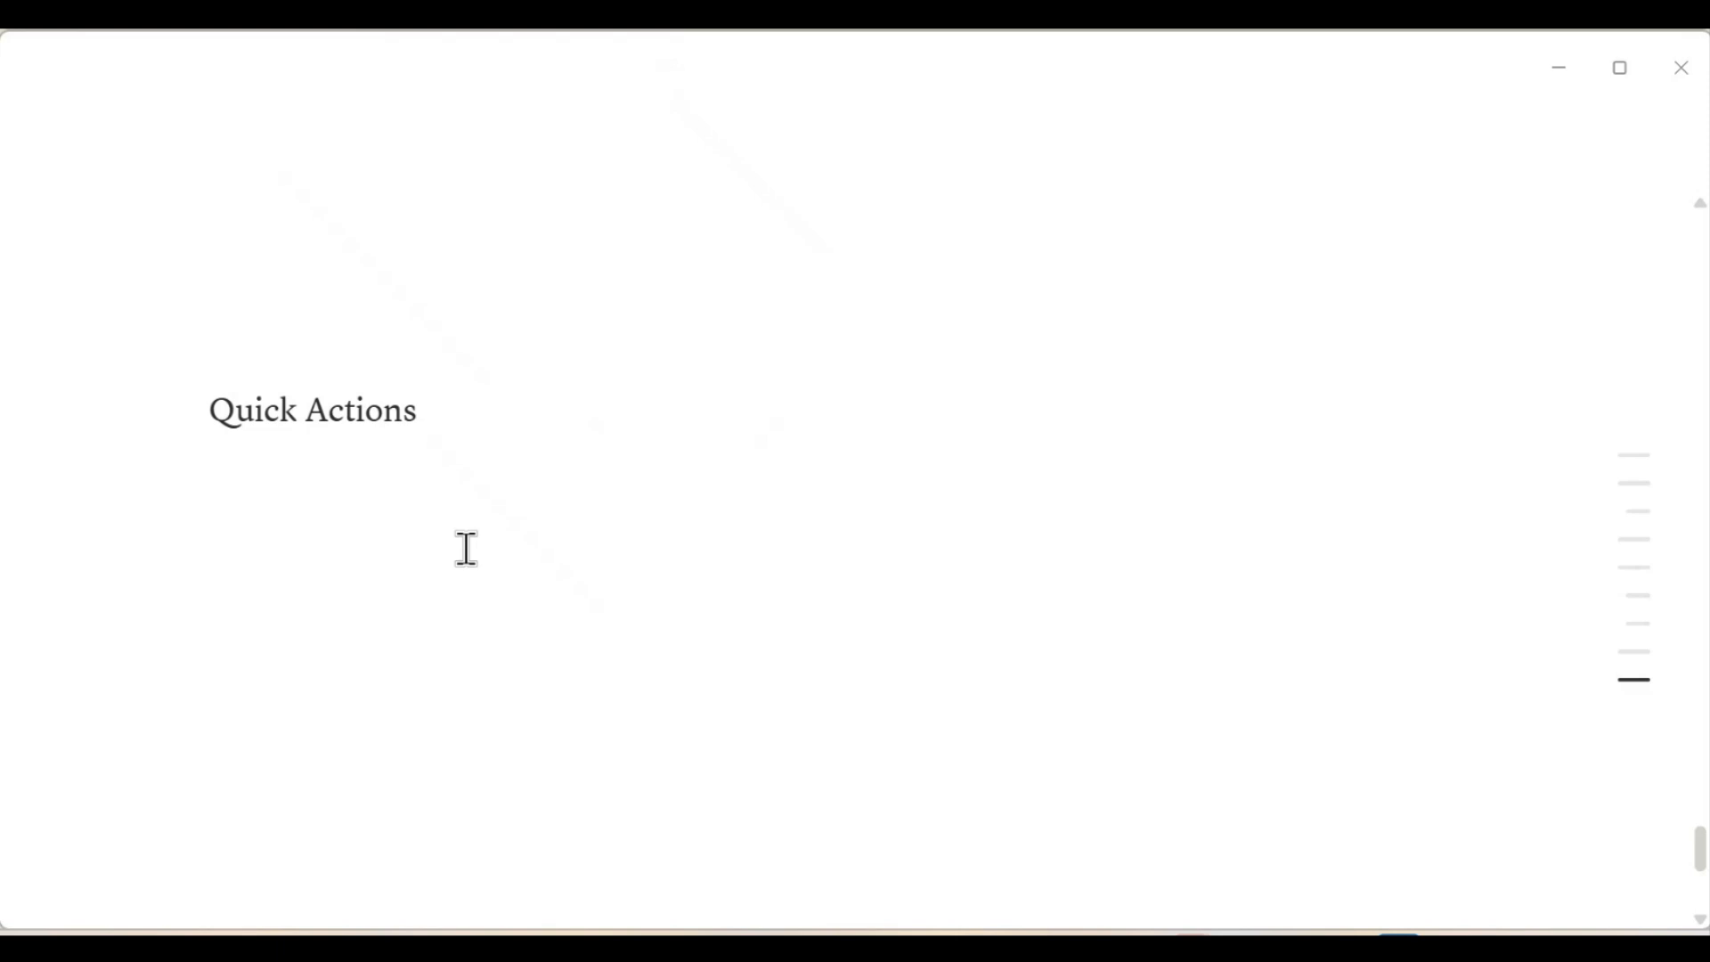
type(":")
key("Return")
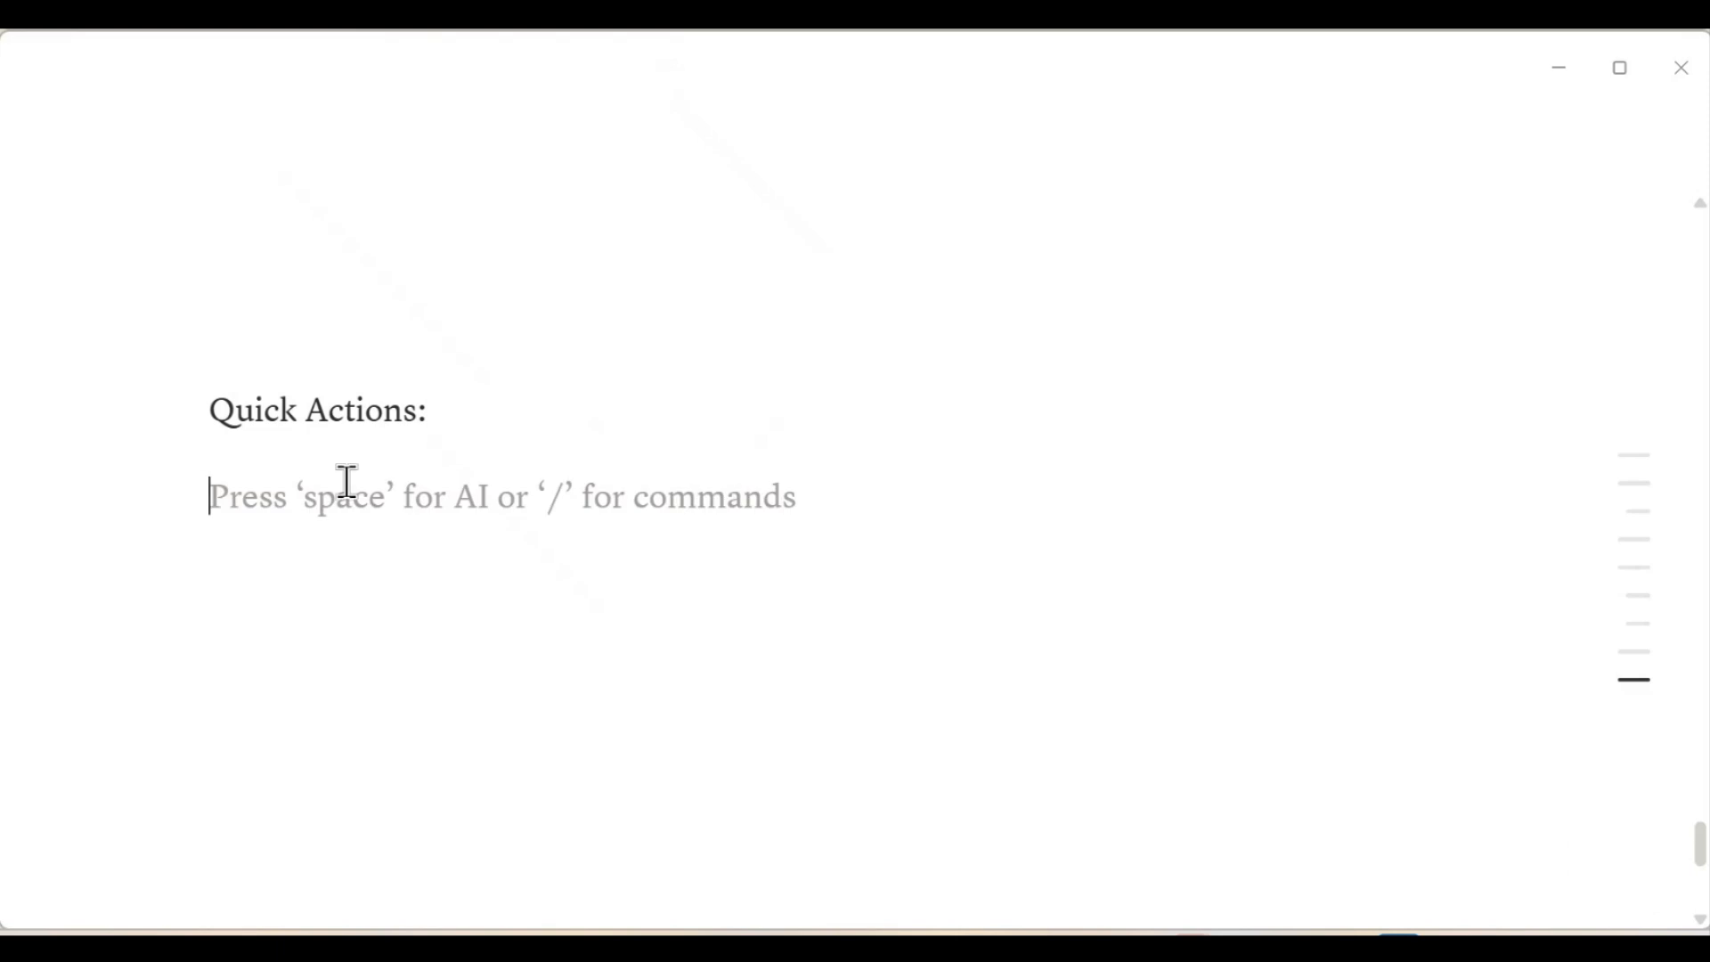
Step: Turn the "Quick Actions:" line into a Heading 2 with pink text and start a new line below it
left_click(156, 408)
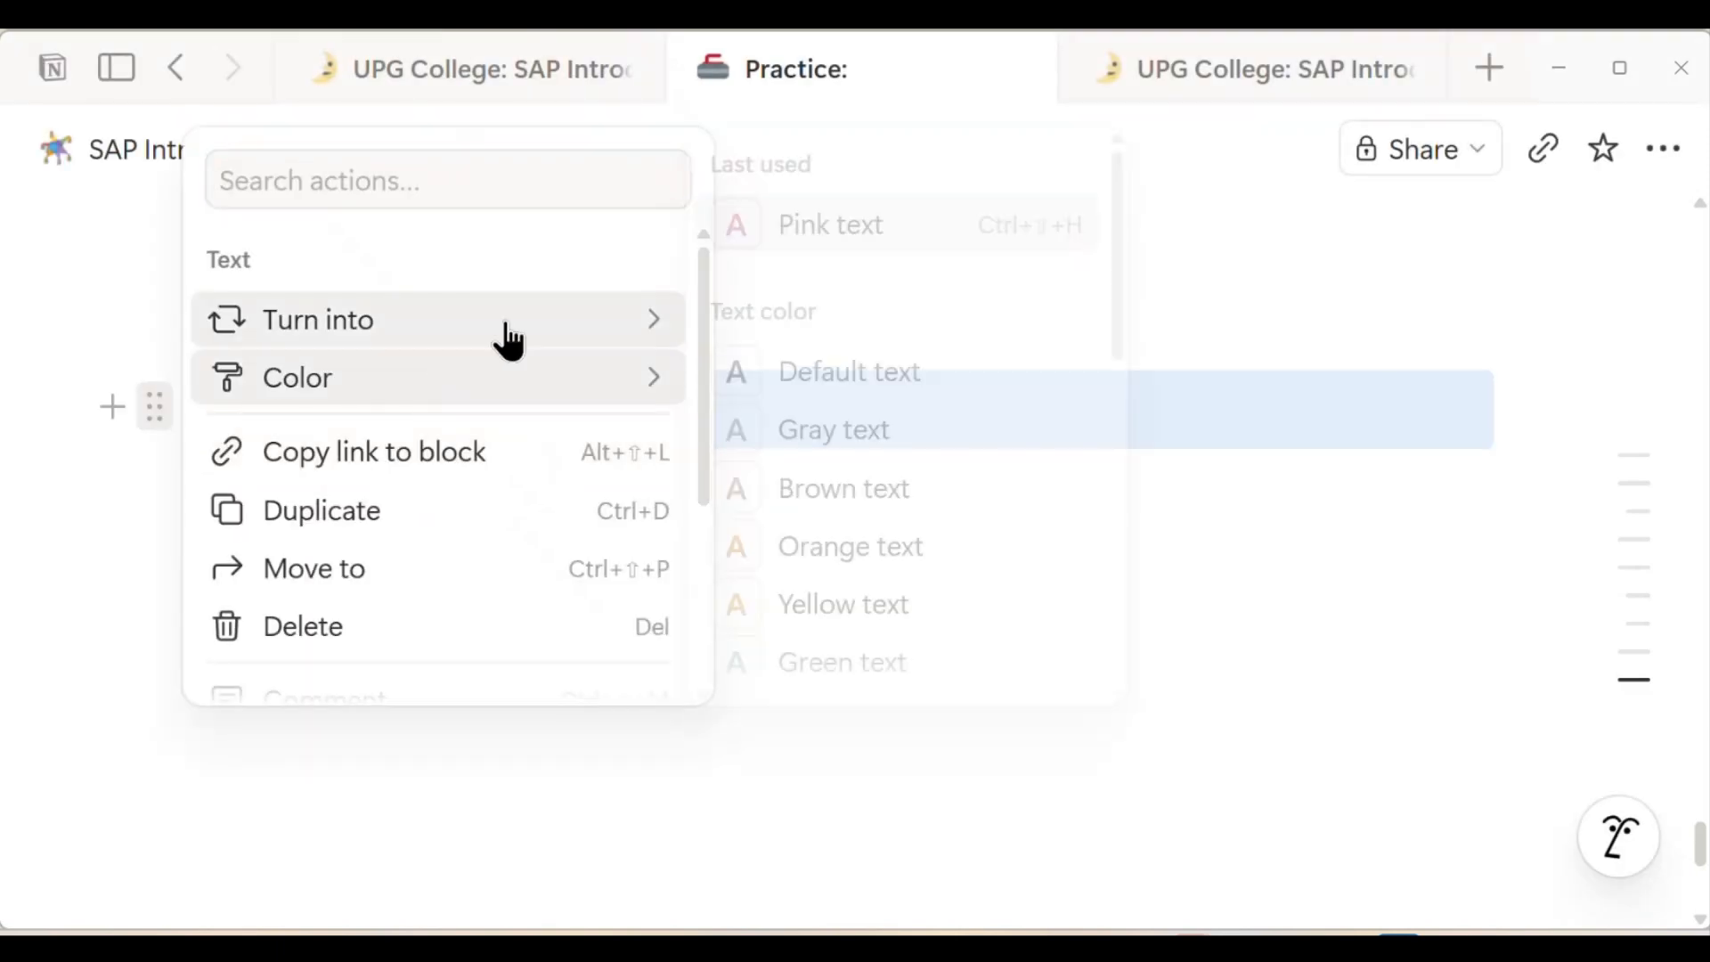
mouse_move(527, 339)
left_click(901, 281)
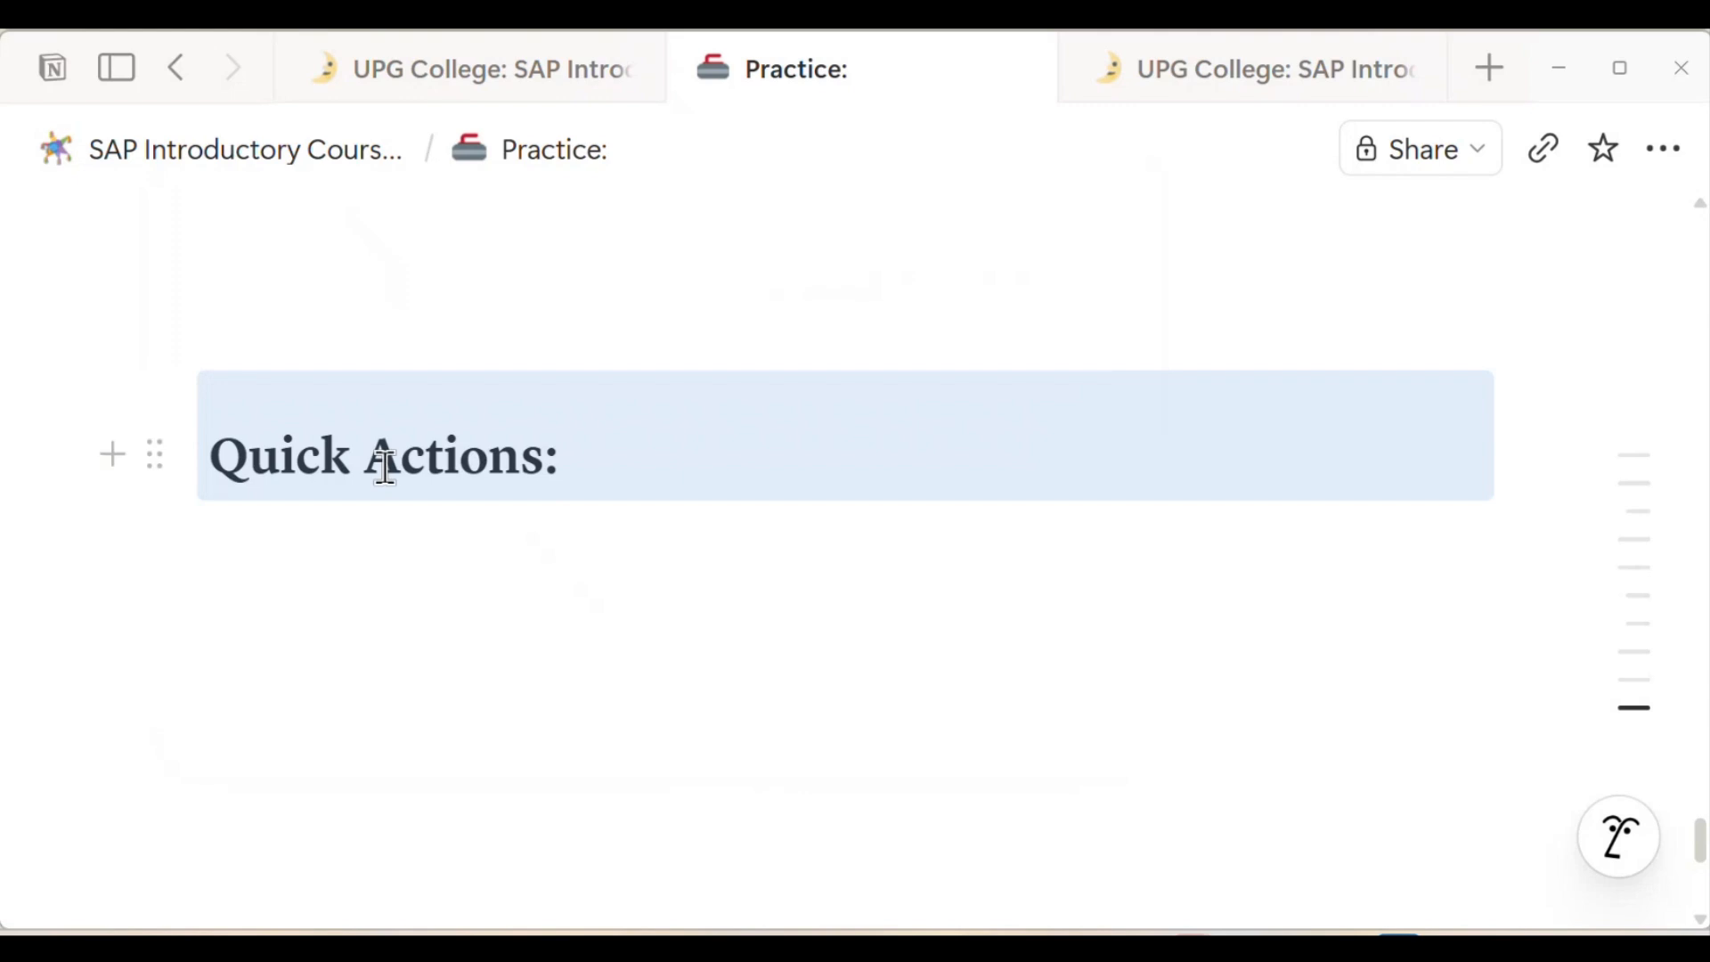
left_click(360, 497)
triple_click(362, 452)
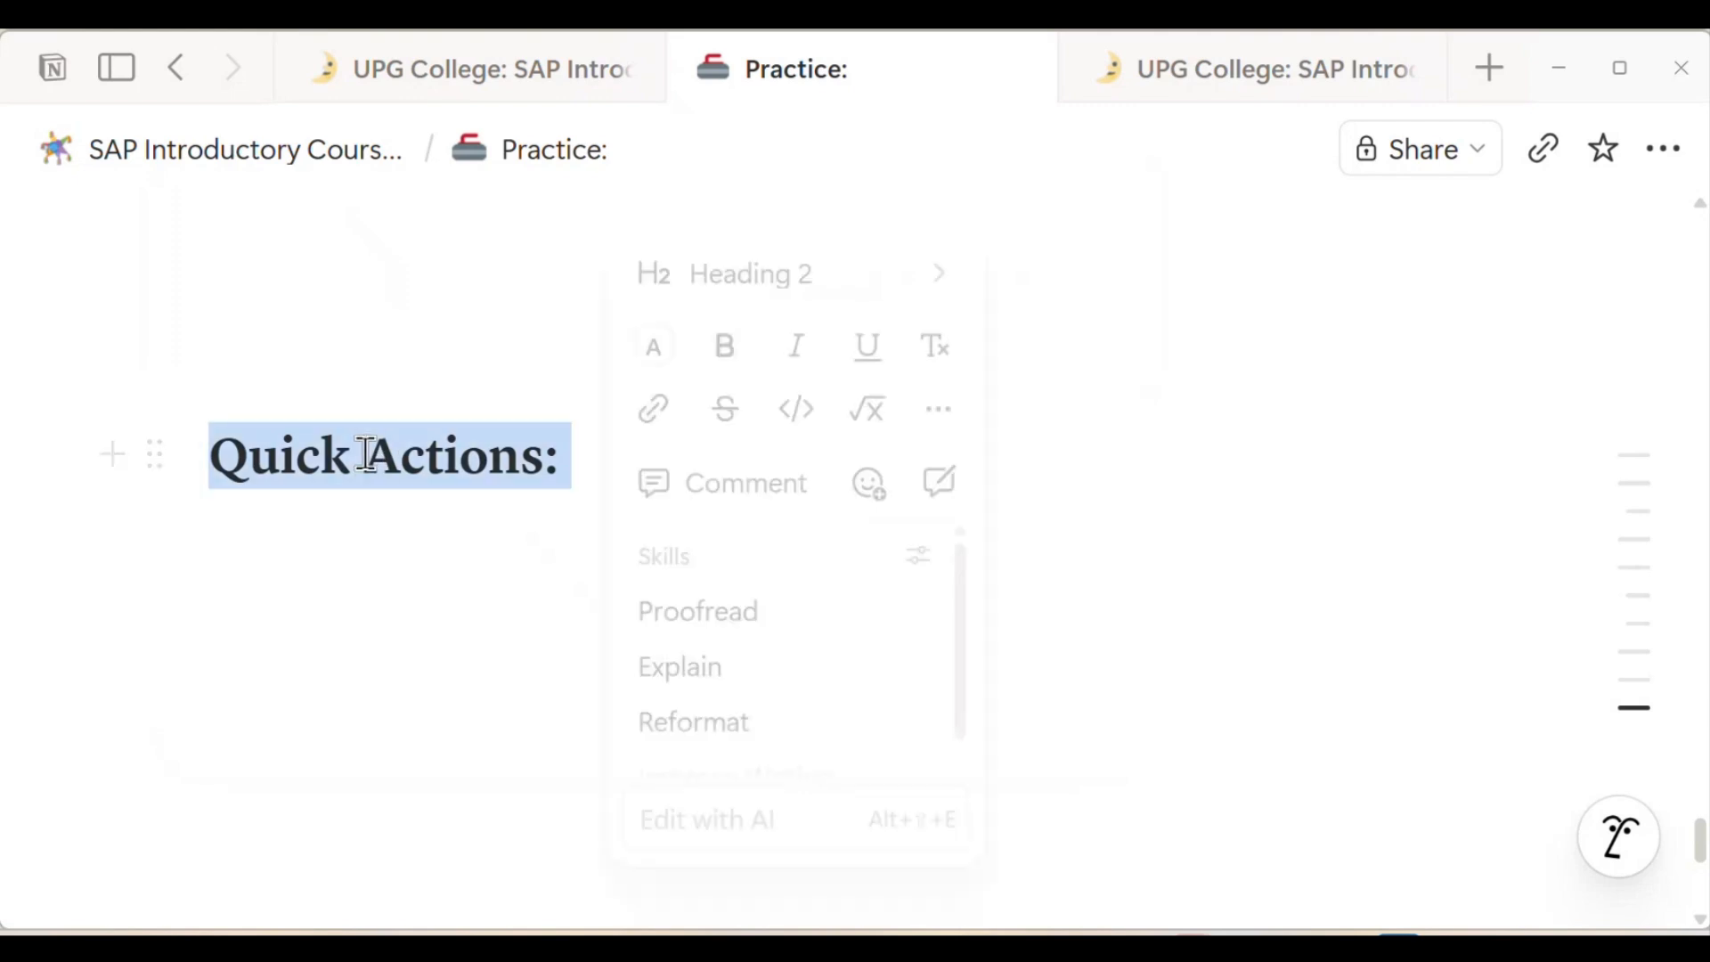
key("ctrl+shift+h")
key("Right")
key("Return")
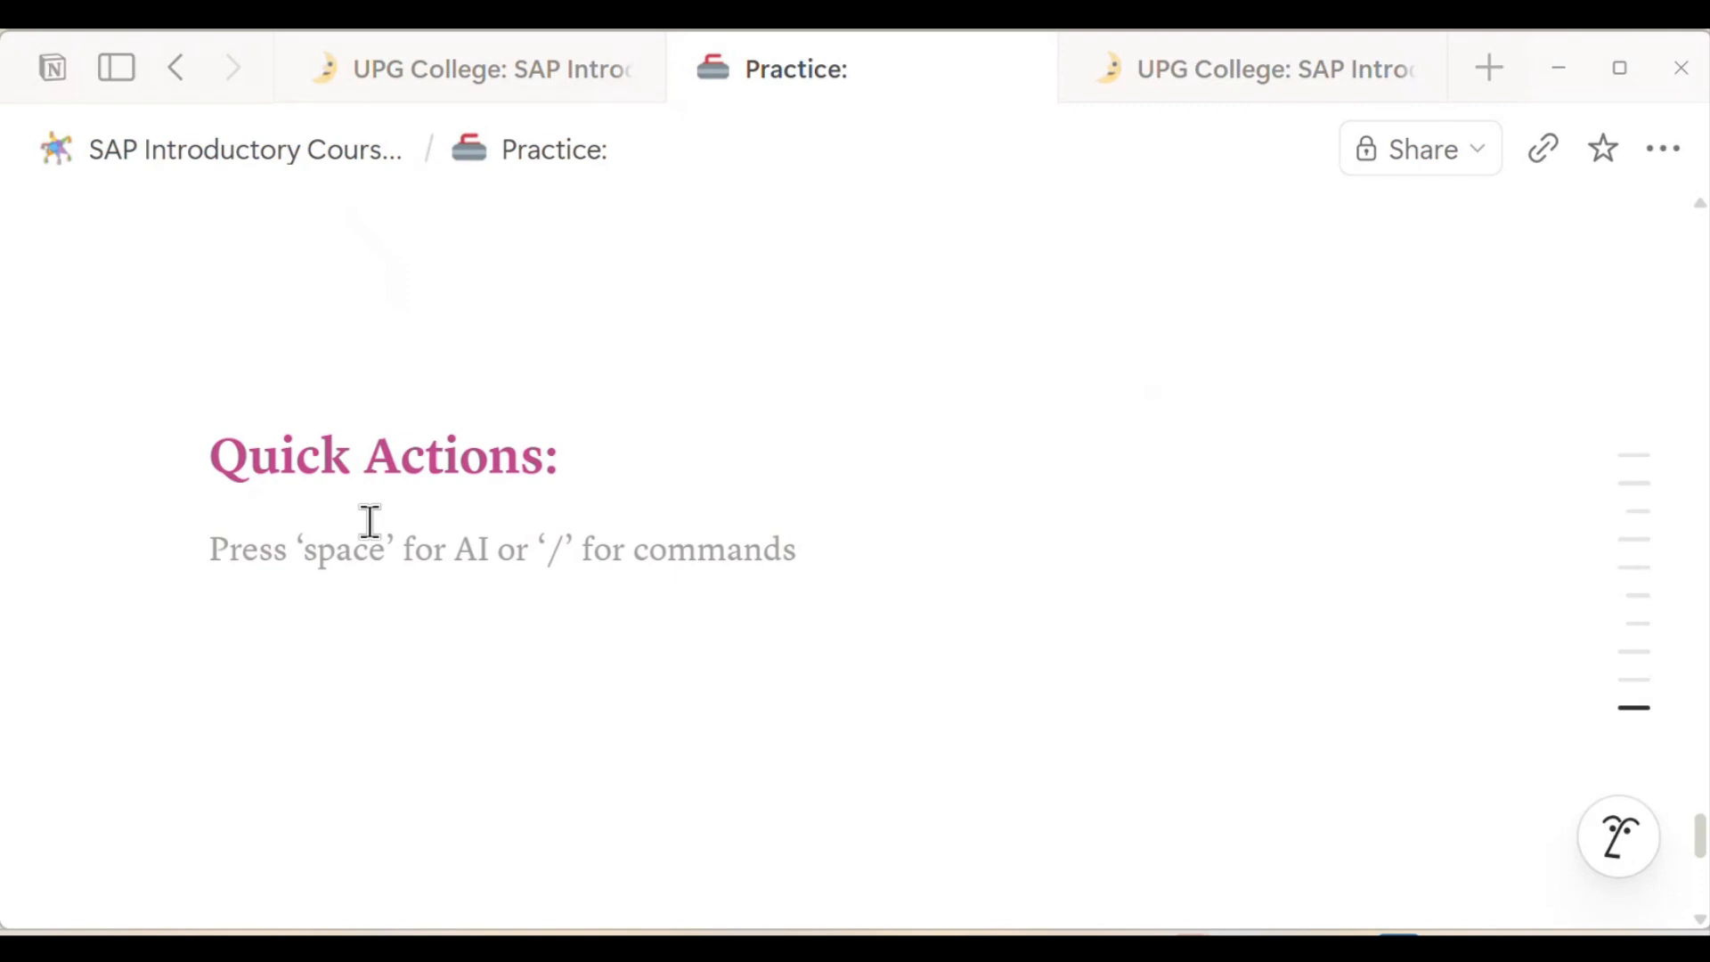
Step: Write "Path: Admin Center → Manage Home Page → Quick Action" below the Quick Actions heading
type("Path")
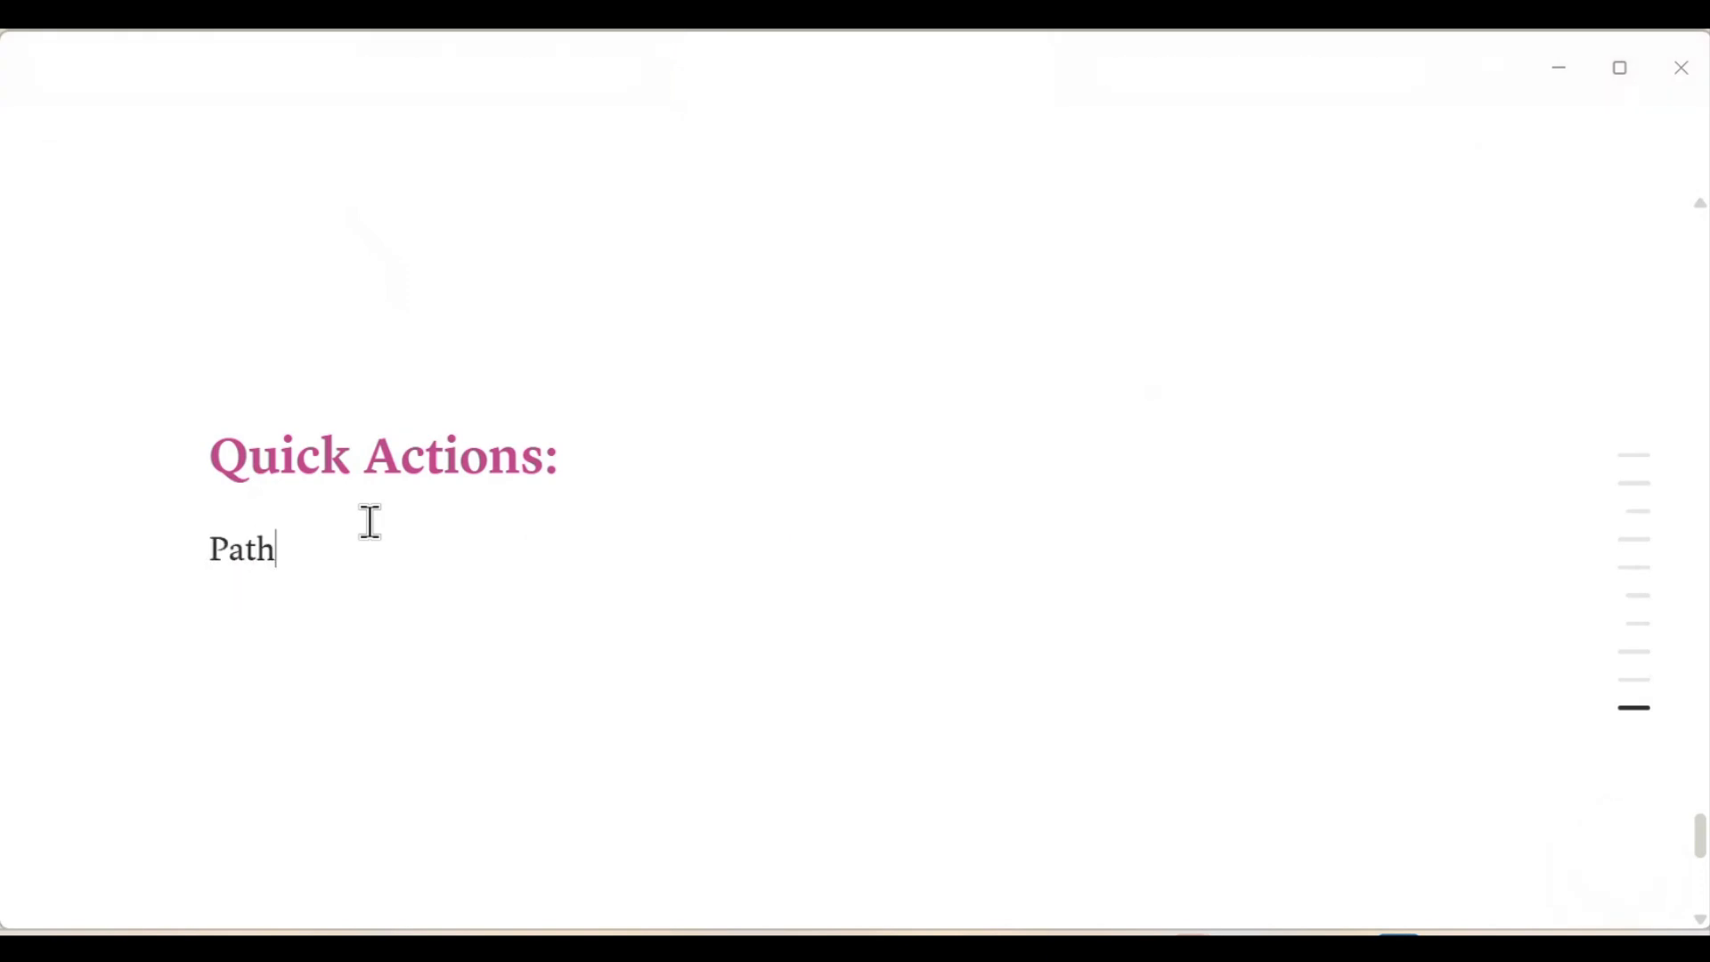
type(": Admine")
key("BackSpace")
key("BackSpace")
type("Cen")
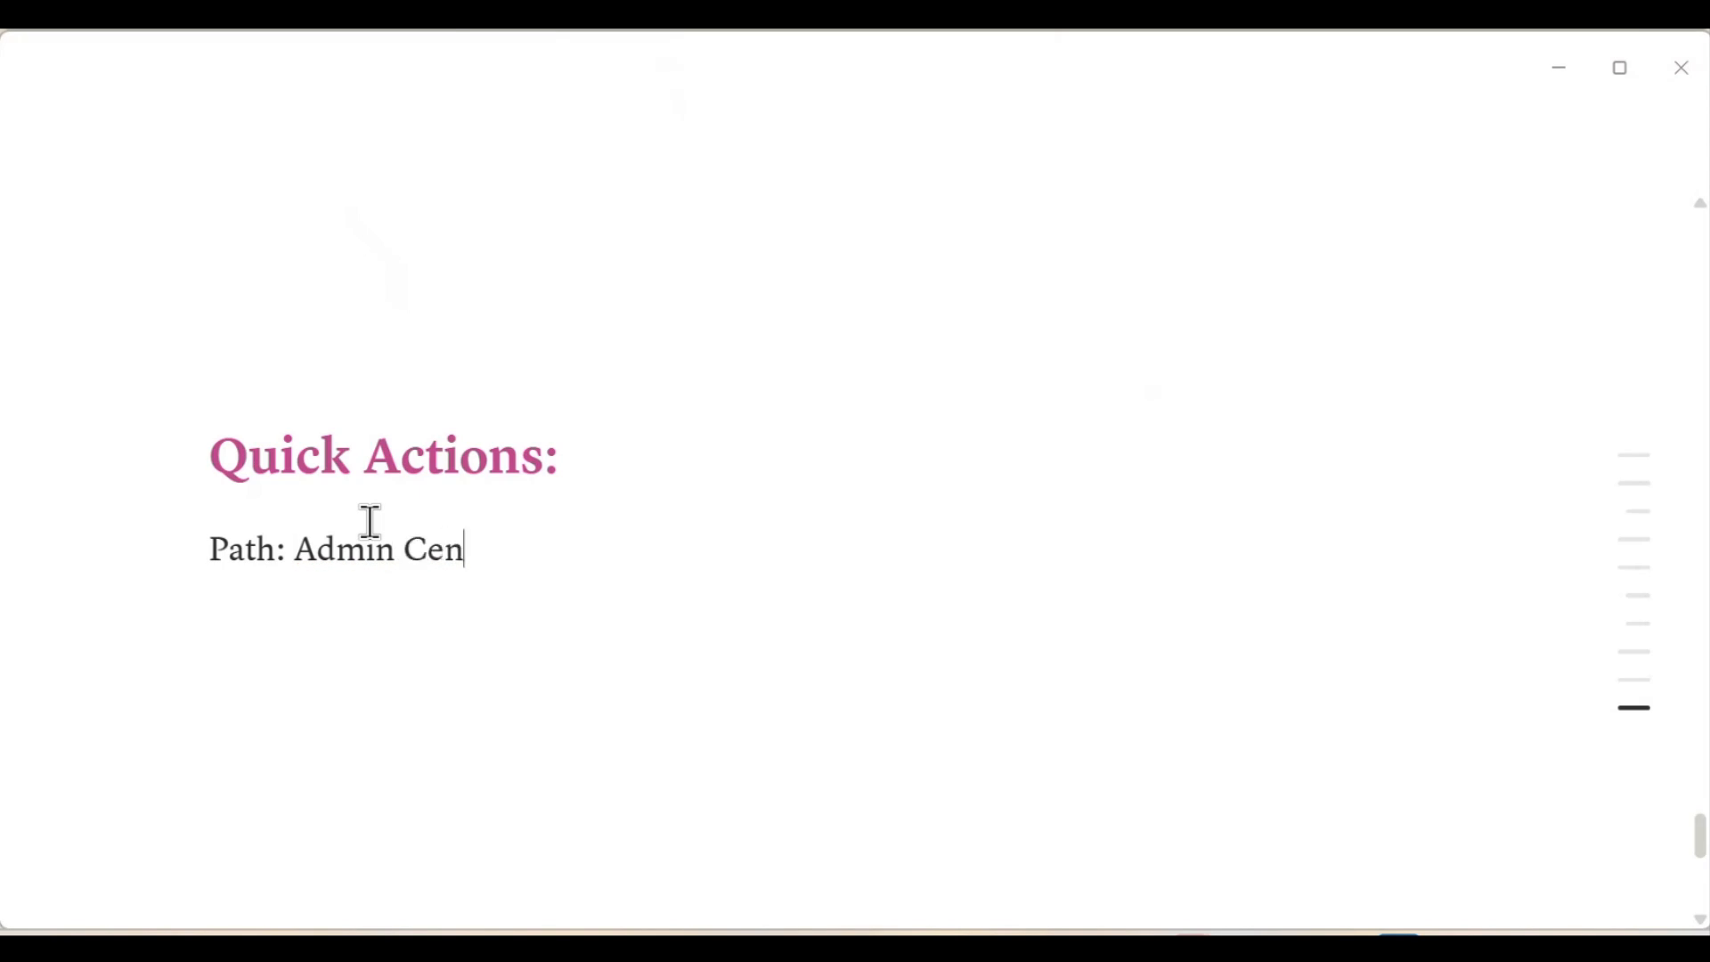
type("ter")
type(" -> ")
type("Manage ")
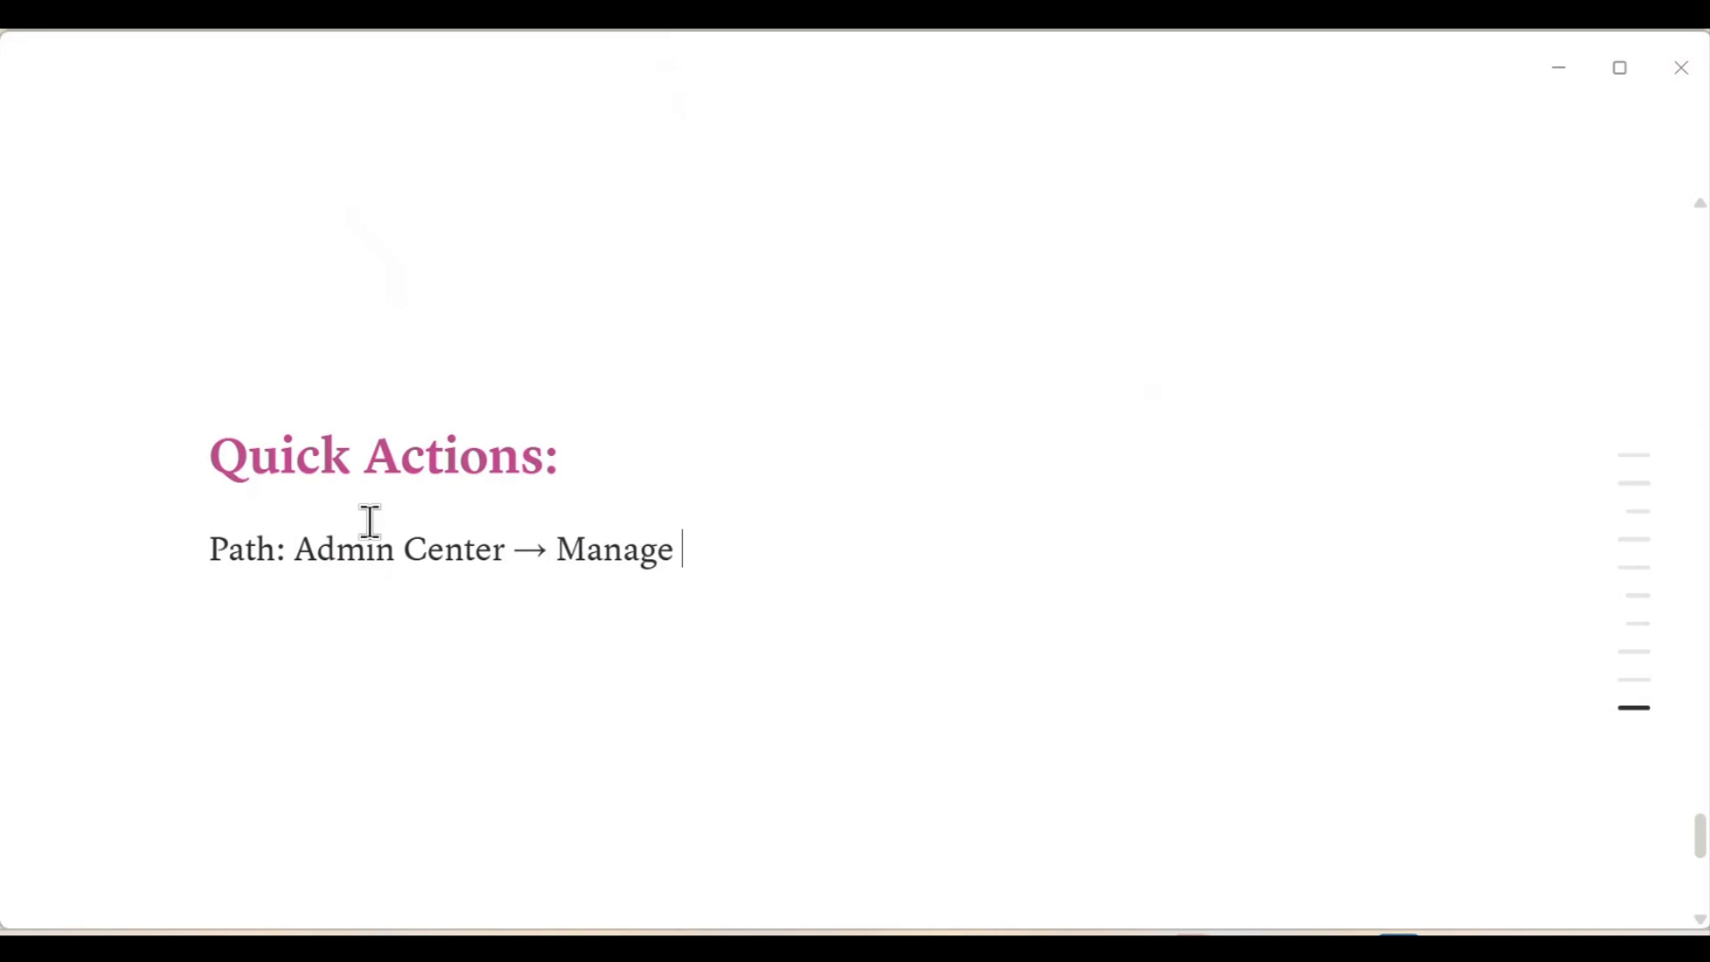
type("Home Page")
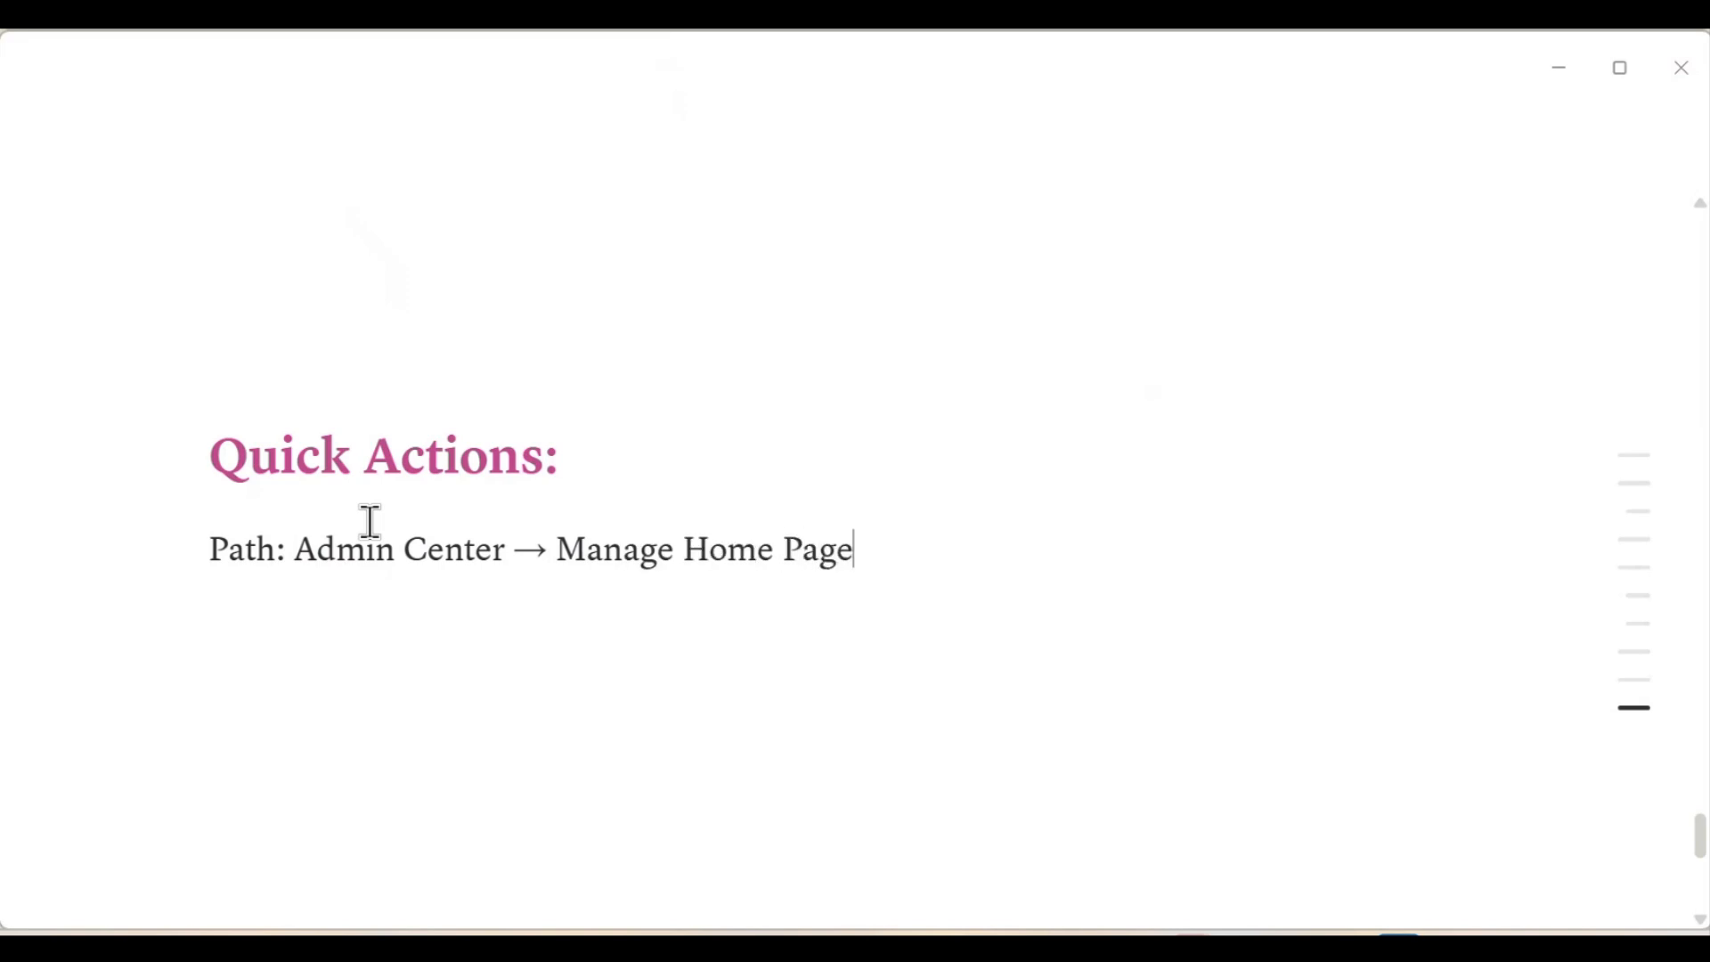
type(" -> Quick")
type(" Action")
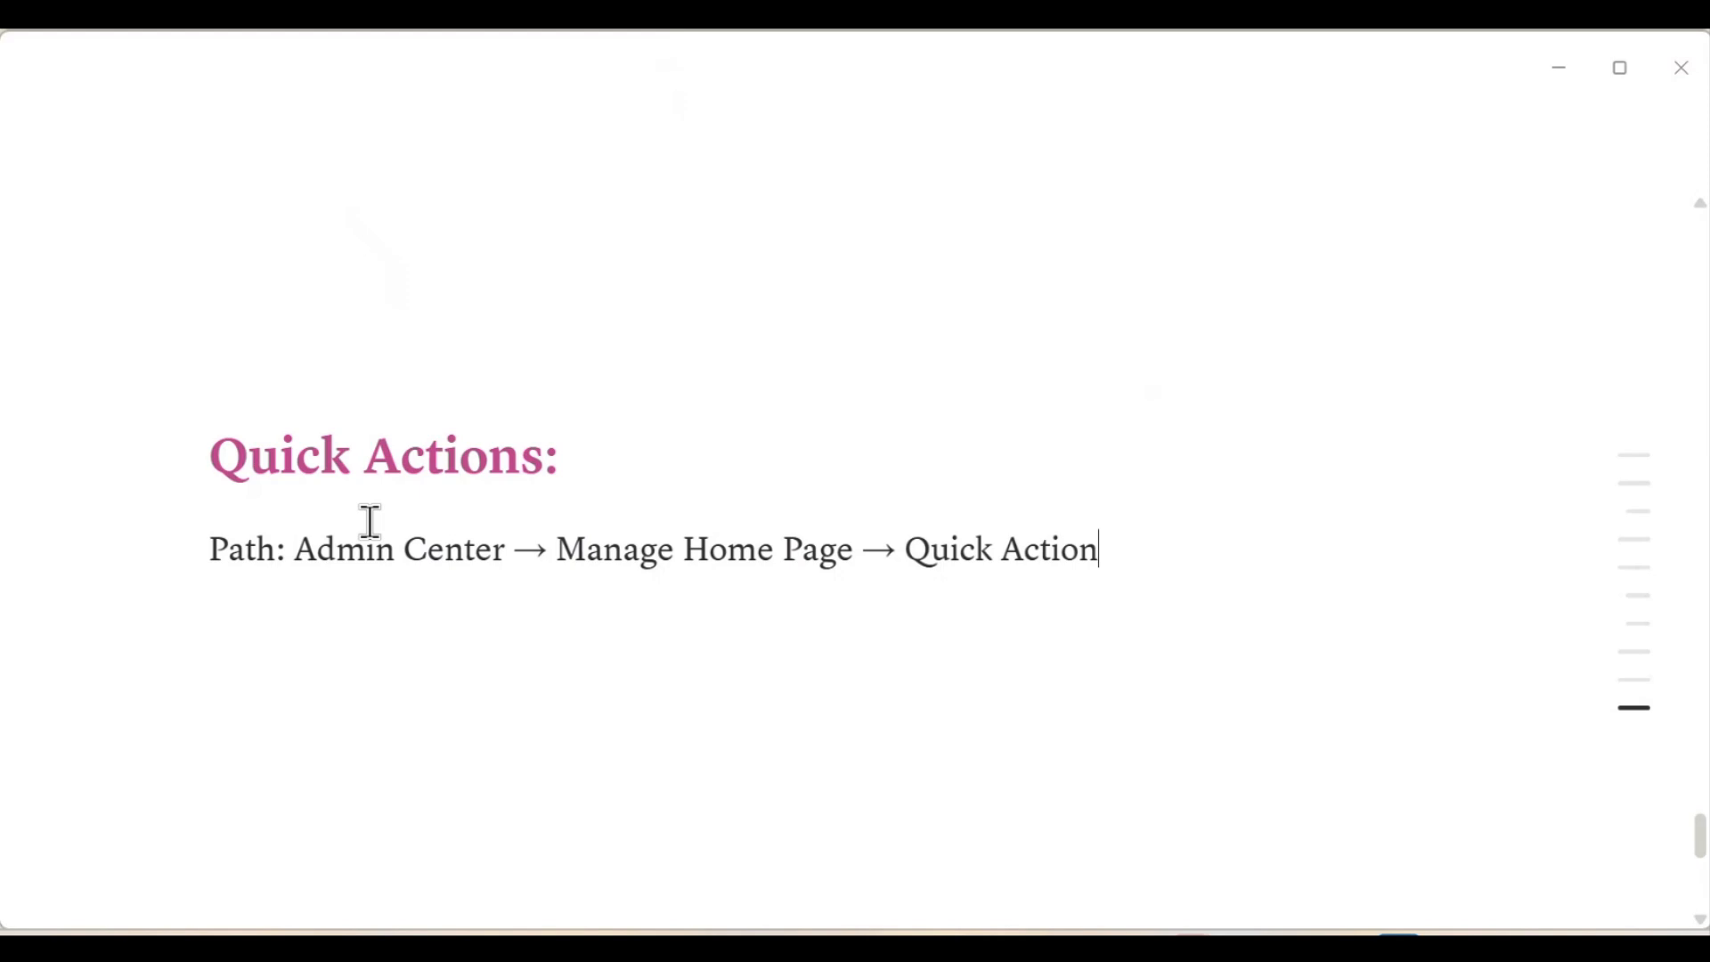
Step: Switch to SuccessFactors, search for "Manage Home", and open Manage Quick Actions from the Manage Home Page settings
key("alt+Tab")
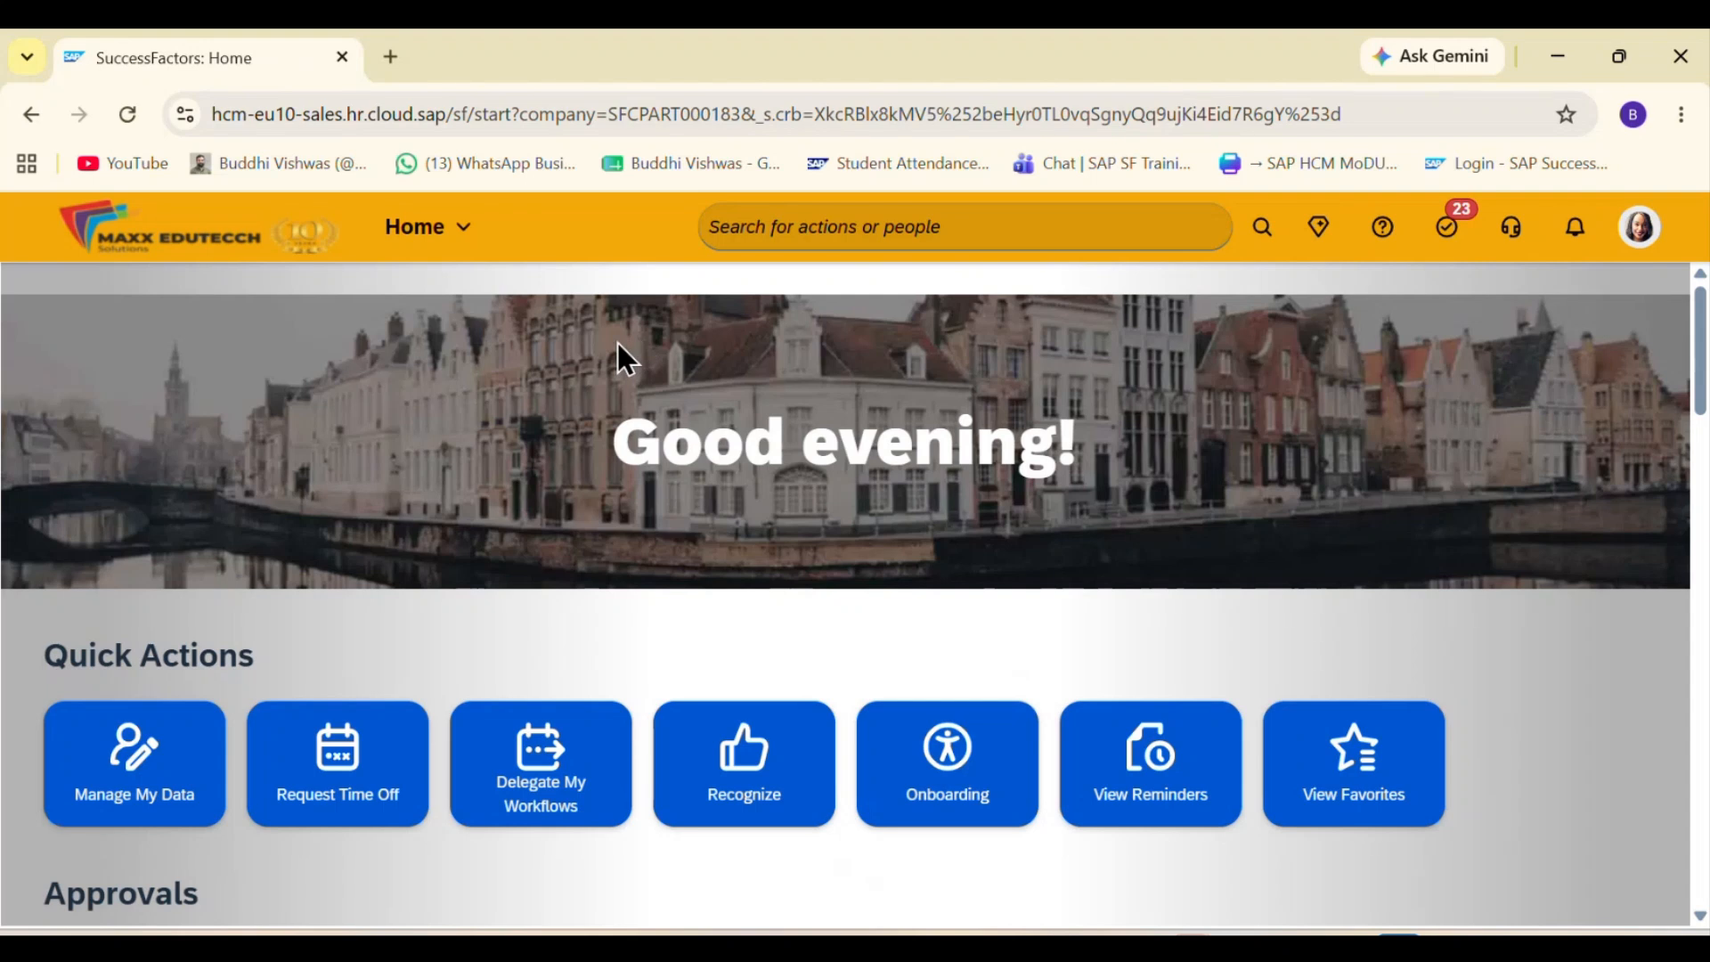
key("alt+Tab")
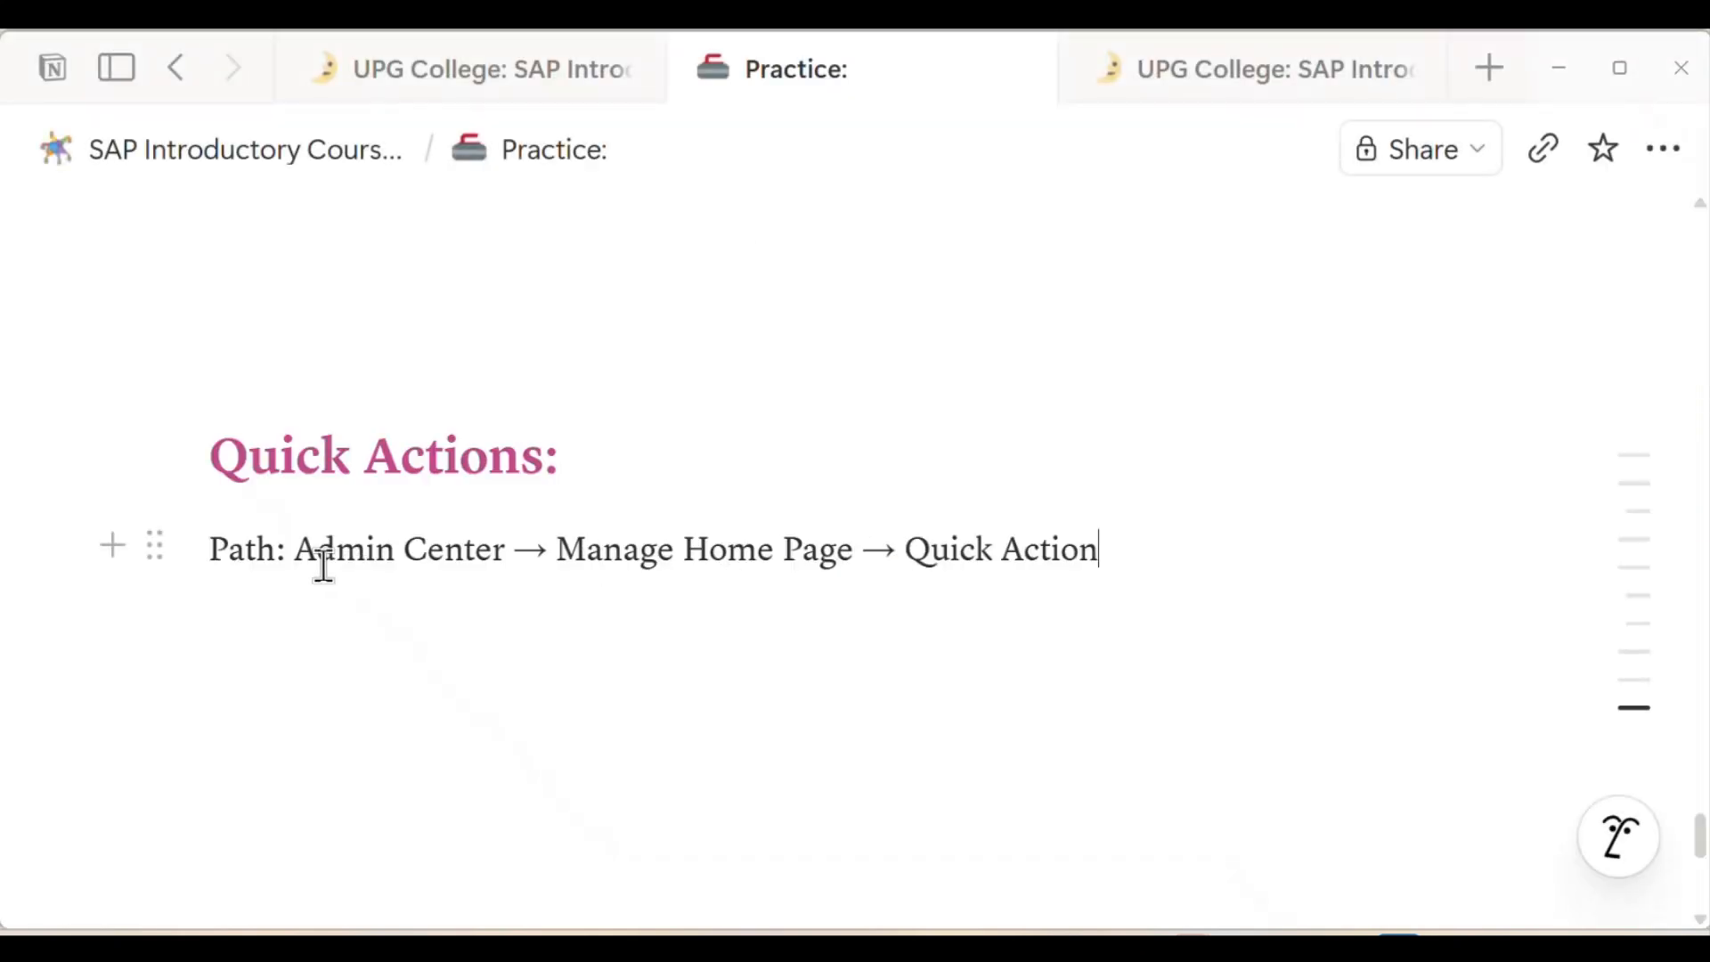
key("alt+Tab")
left_click(840, 226)
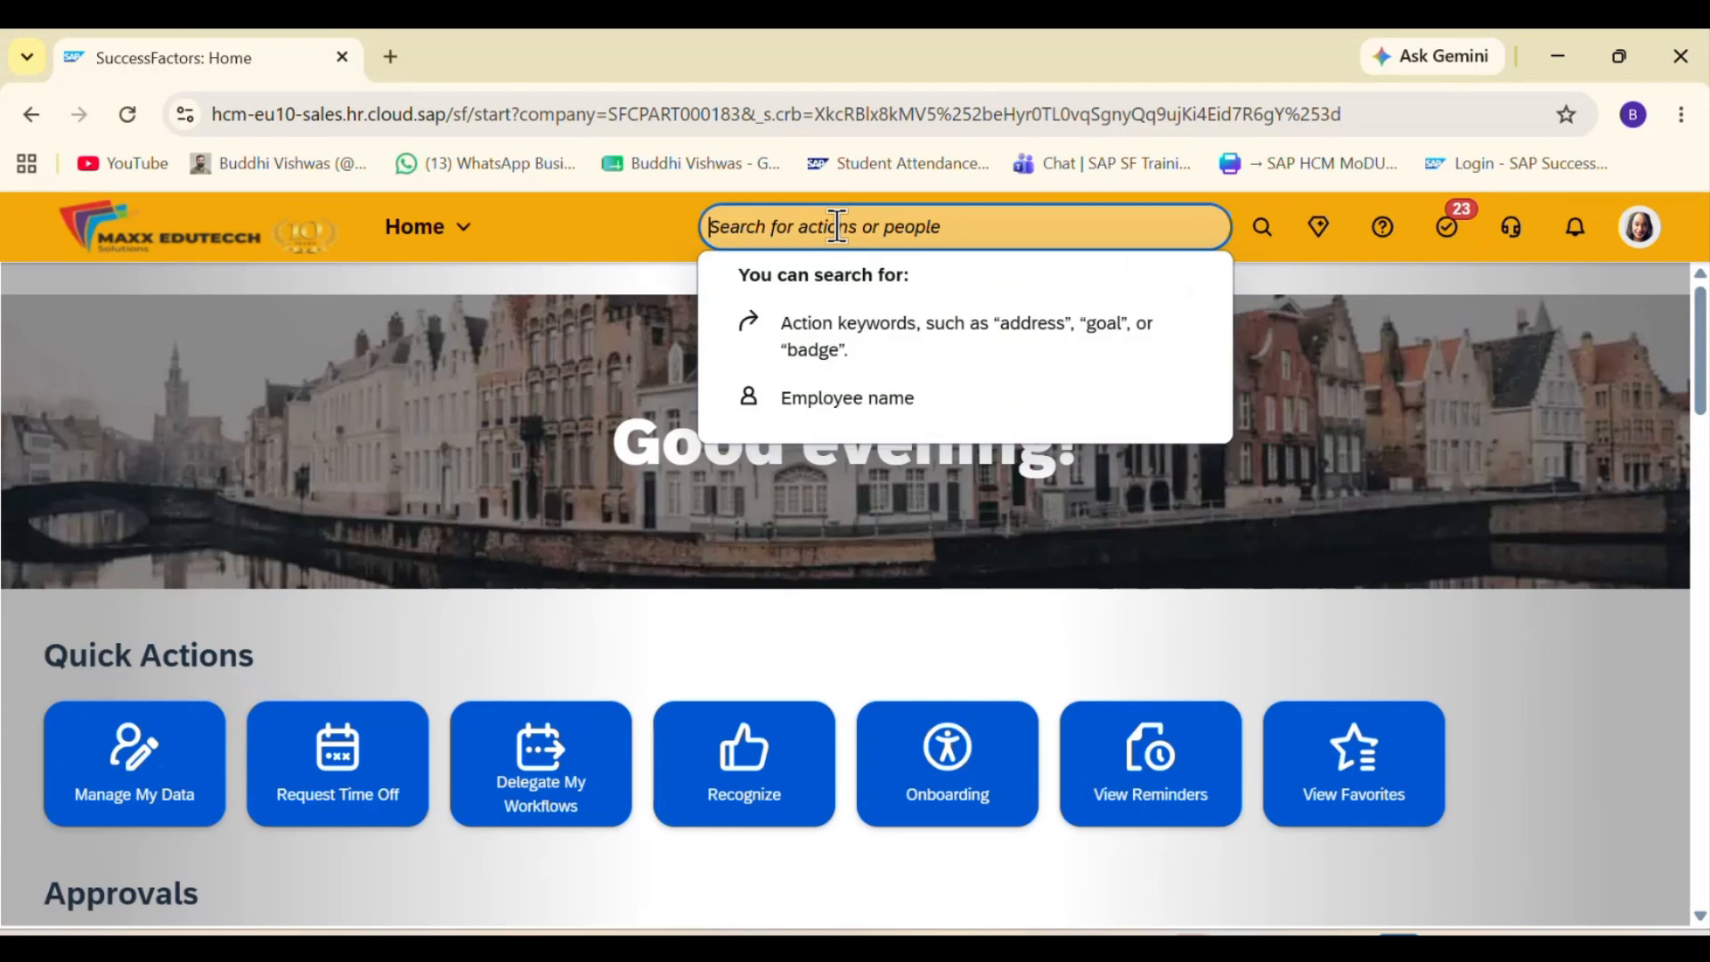
type("Manage Admin")
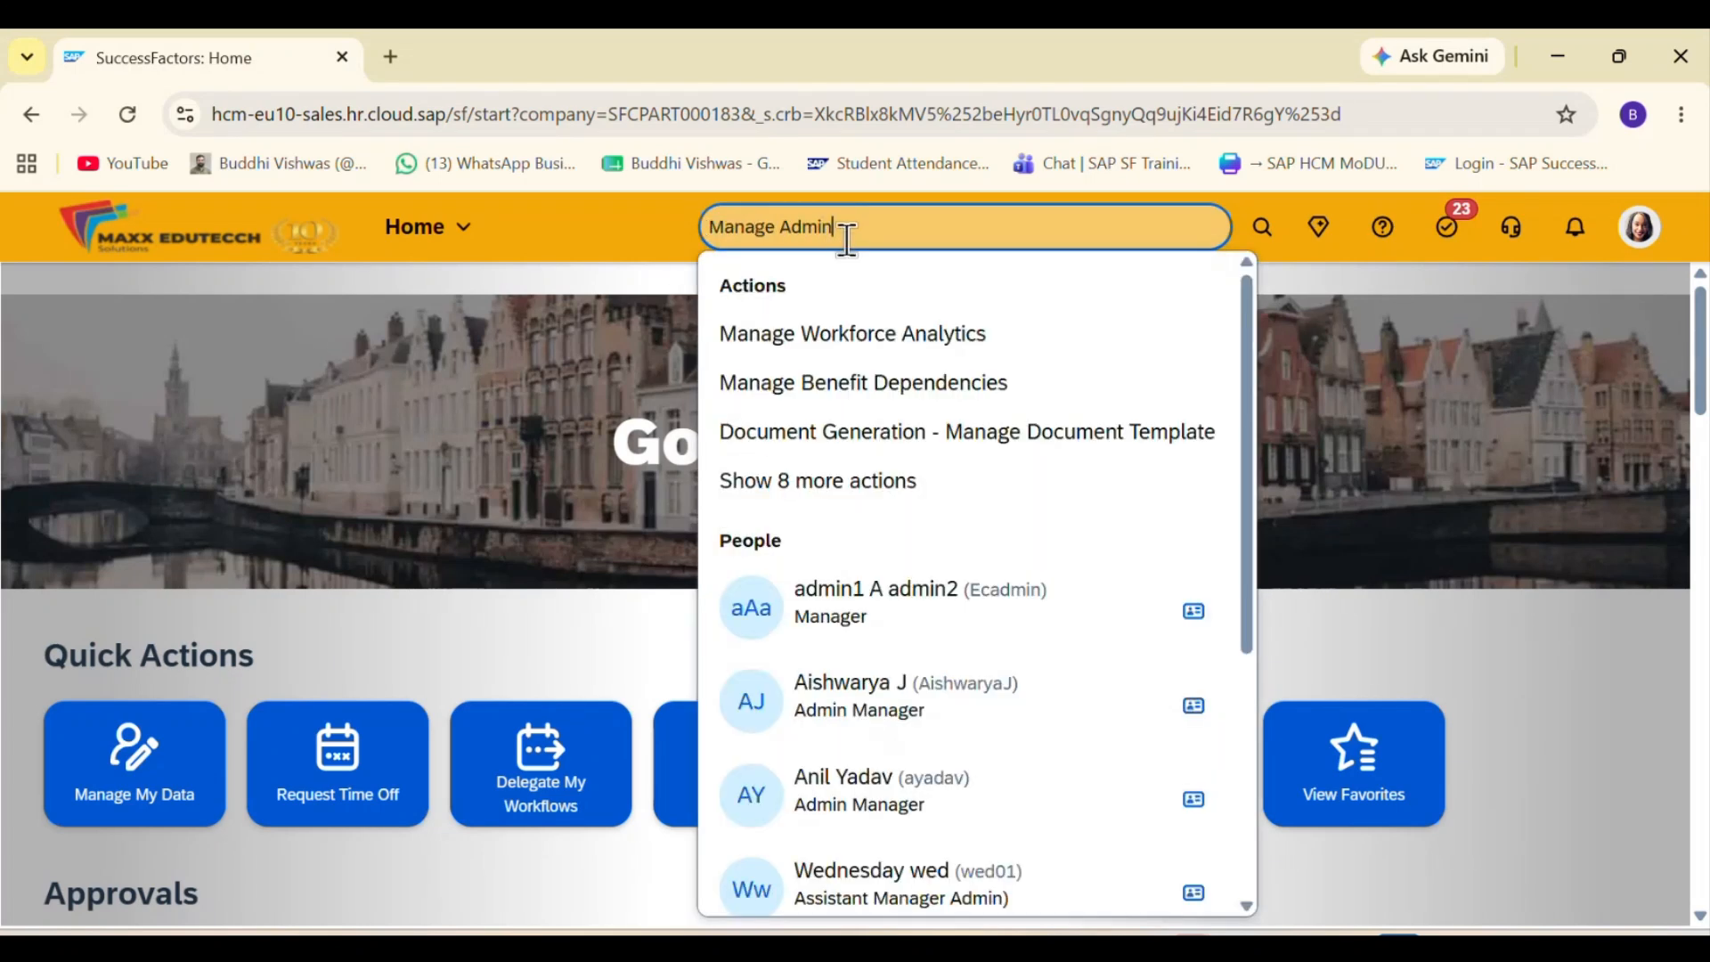
key("BackSpace")
key("BackSpace")
key("BackSpace")
key("BackSpace")
key("BackSpace")
type("Home")
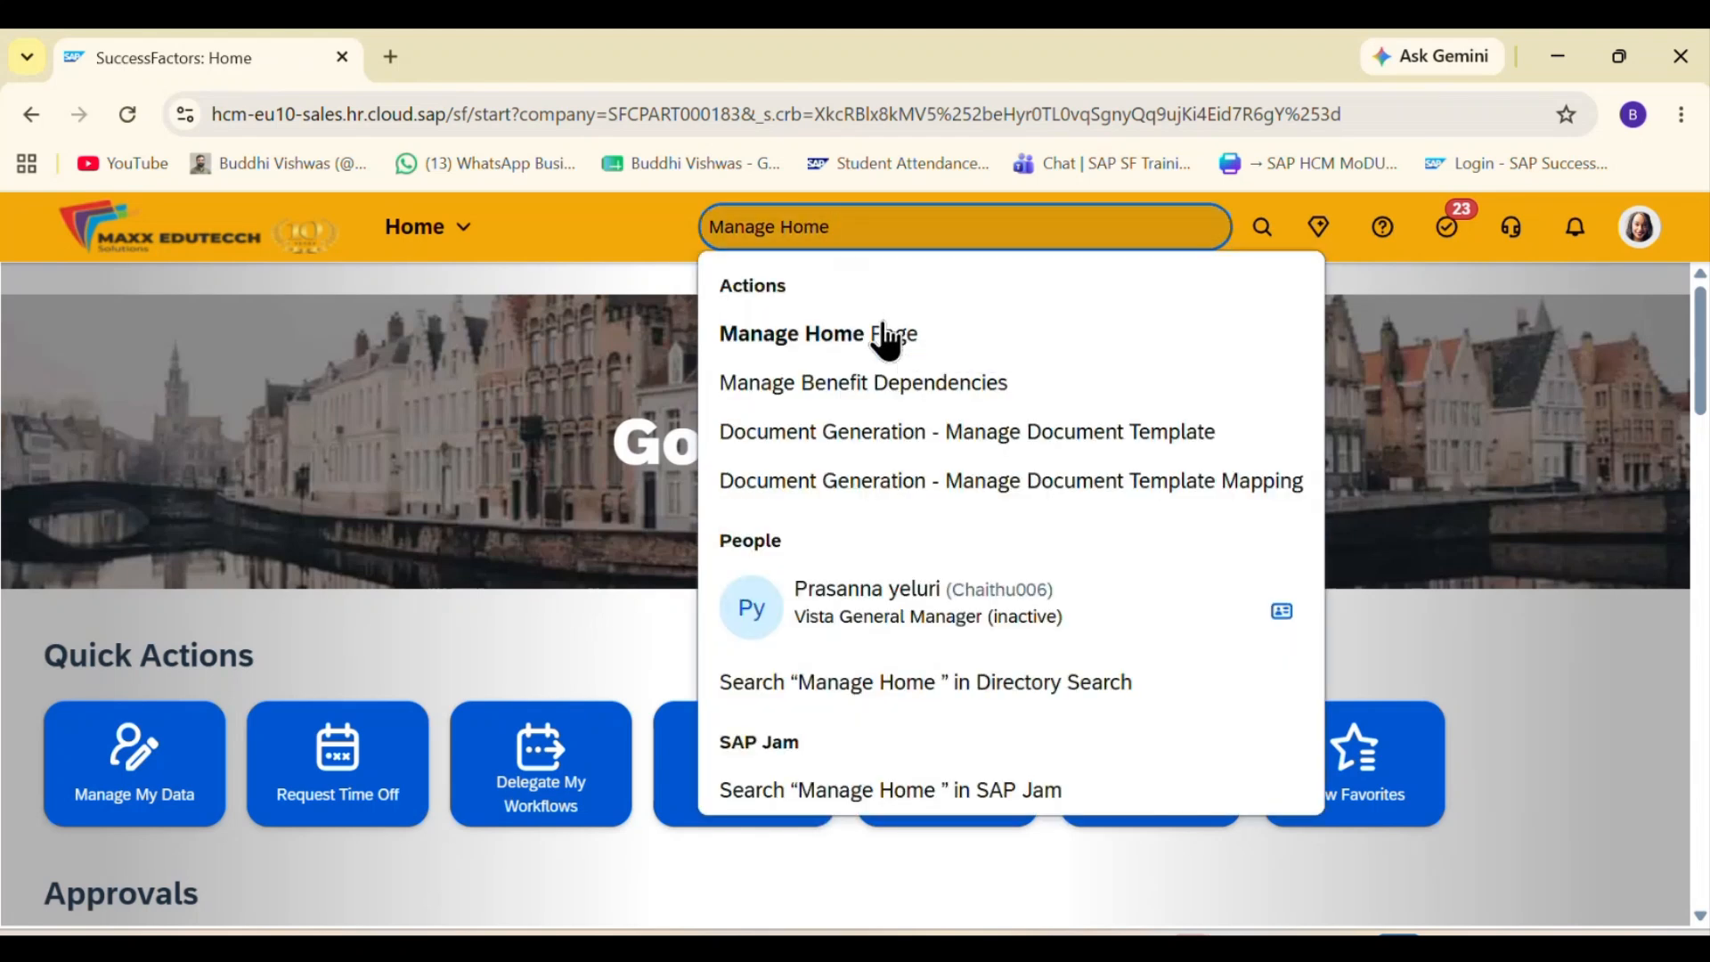
left_click(884, 329)
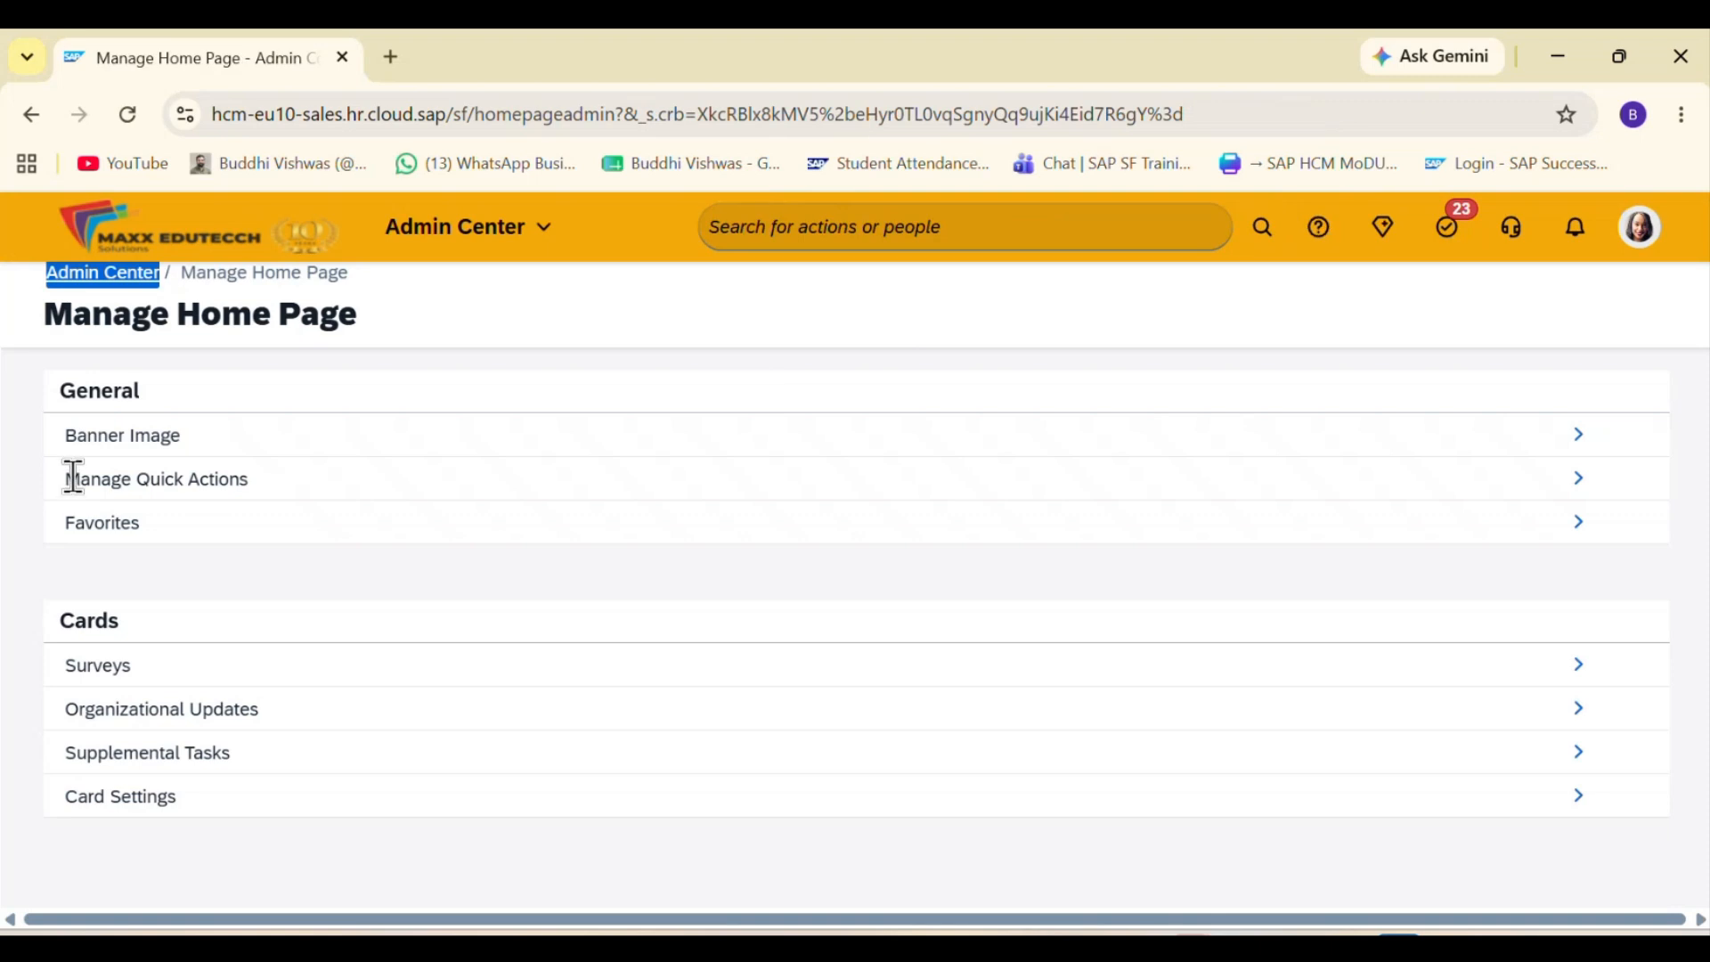
left_click_drag(70, 479, 440, 501)
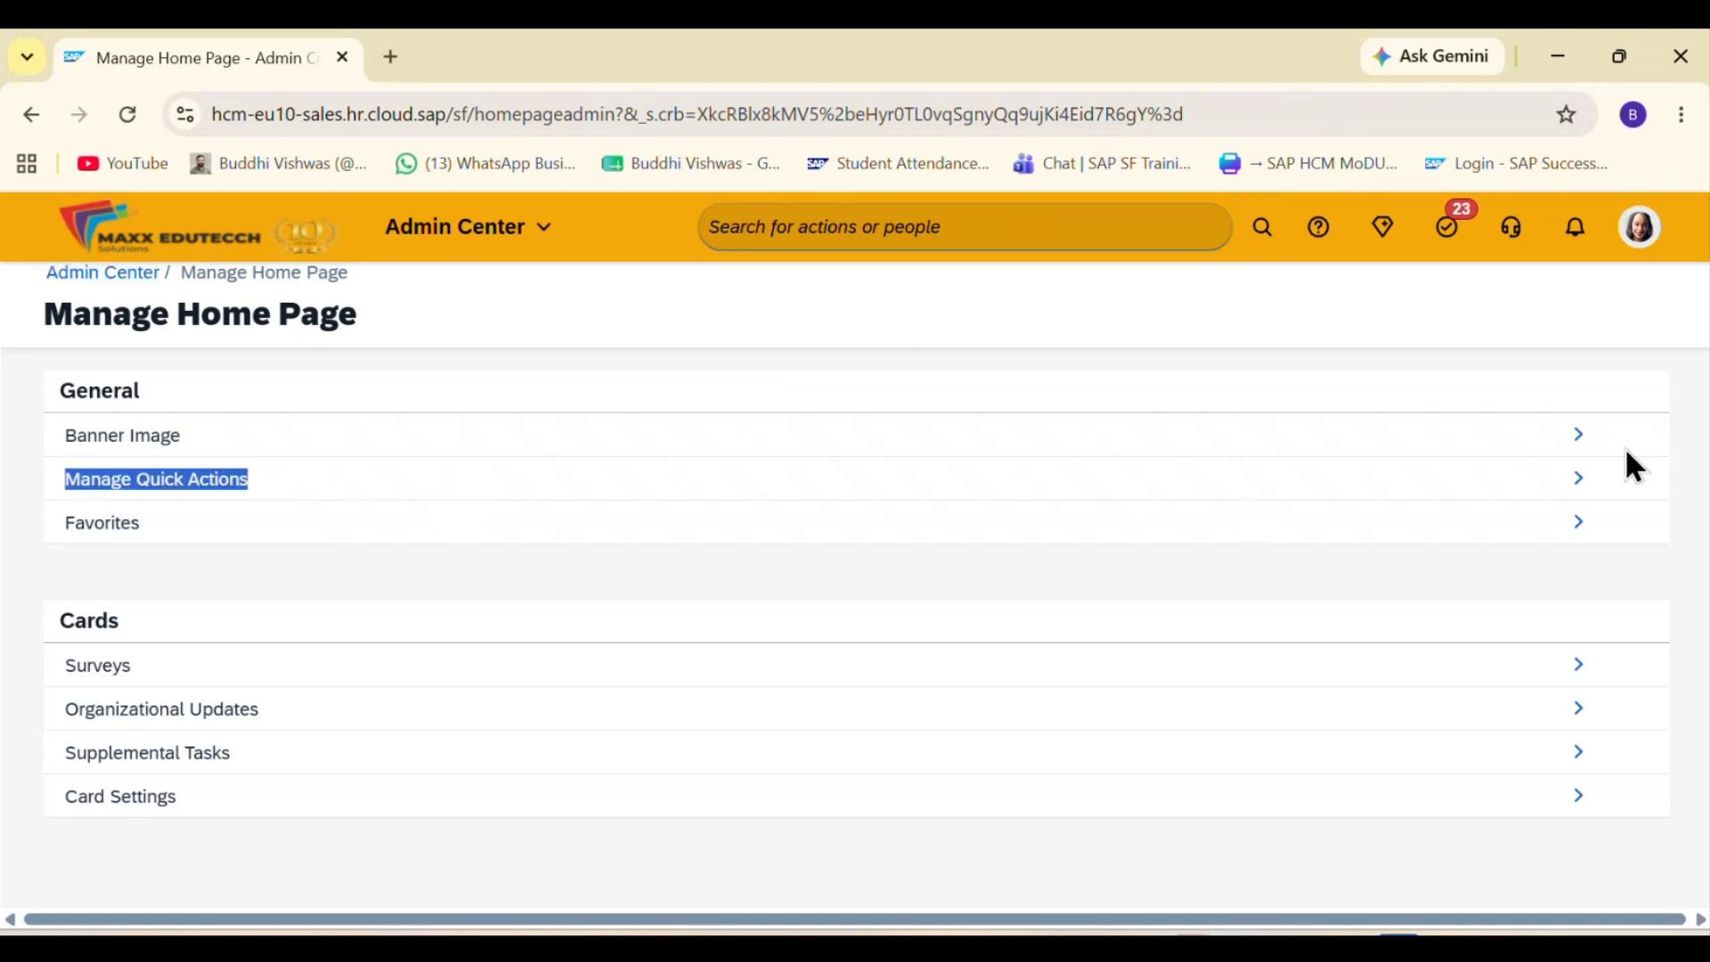
left_click(1592, 485)
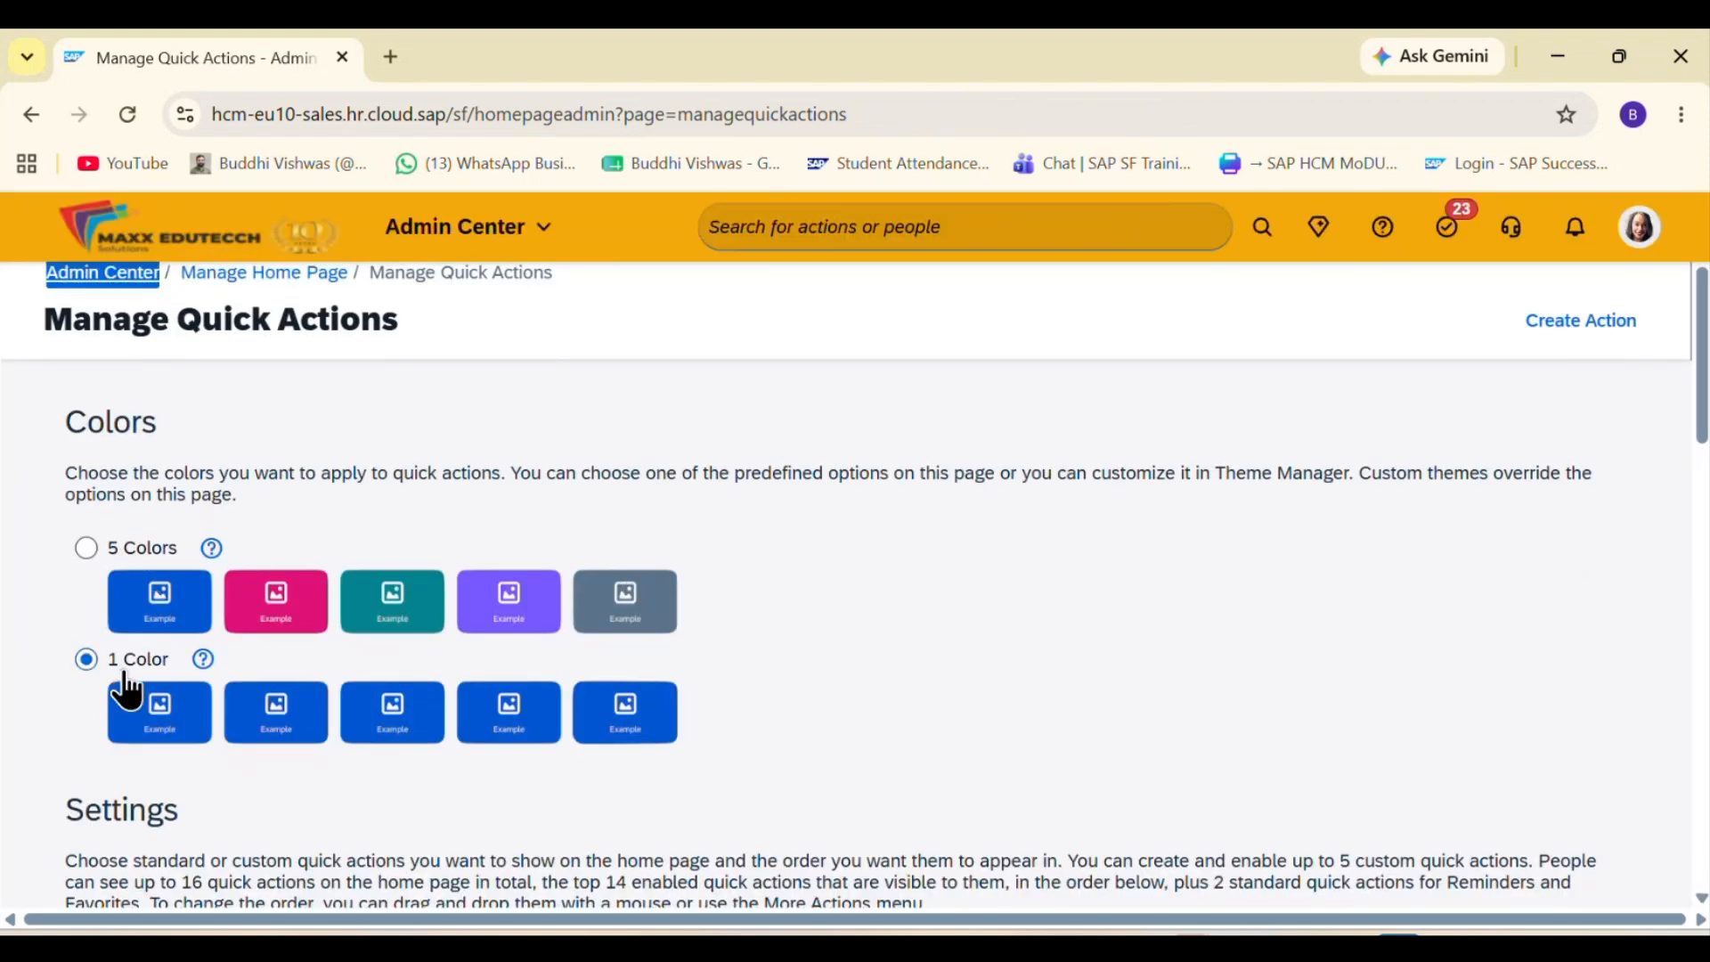
Step: Sign in to SuccessFactors in a second browser tab to view the home page, and return to Manage Quick Actions
left_click(392, 58)
left_click(1454, 174)
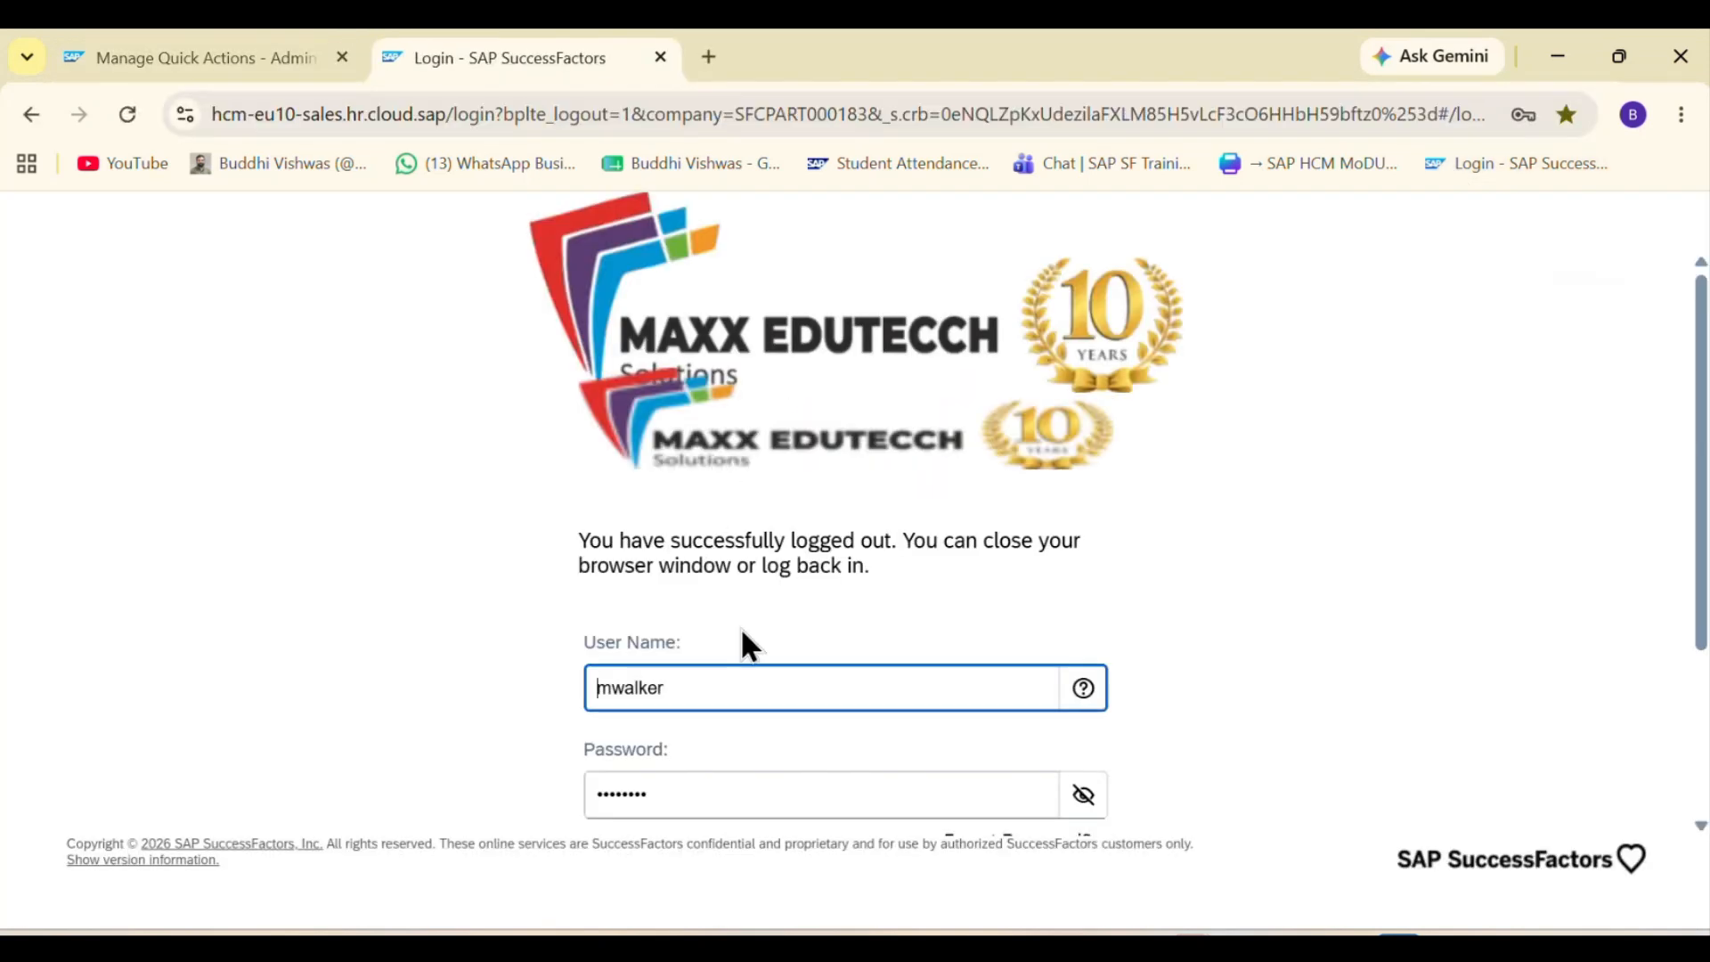
left_click(813, 702)
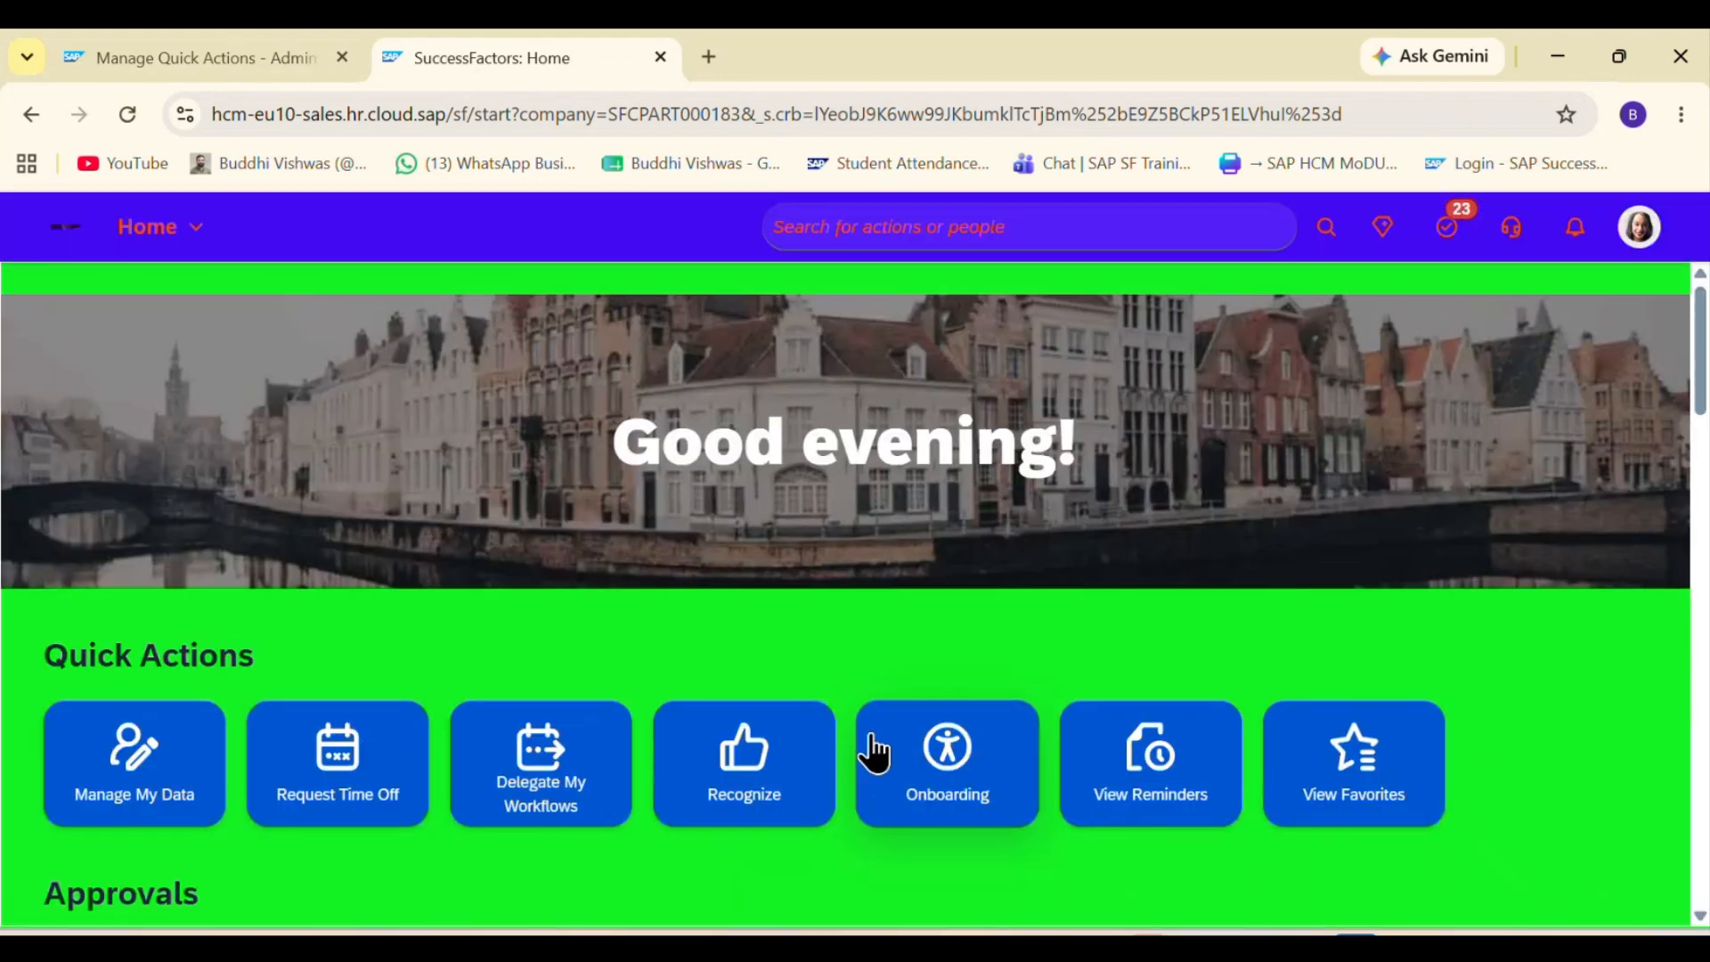
left_click(206, 49)
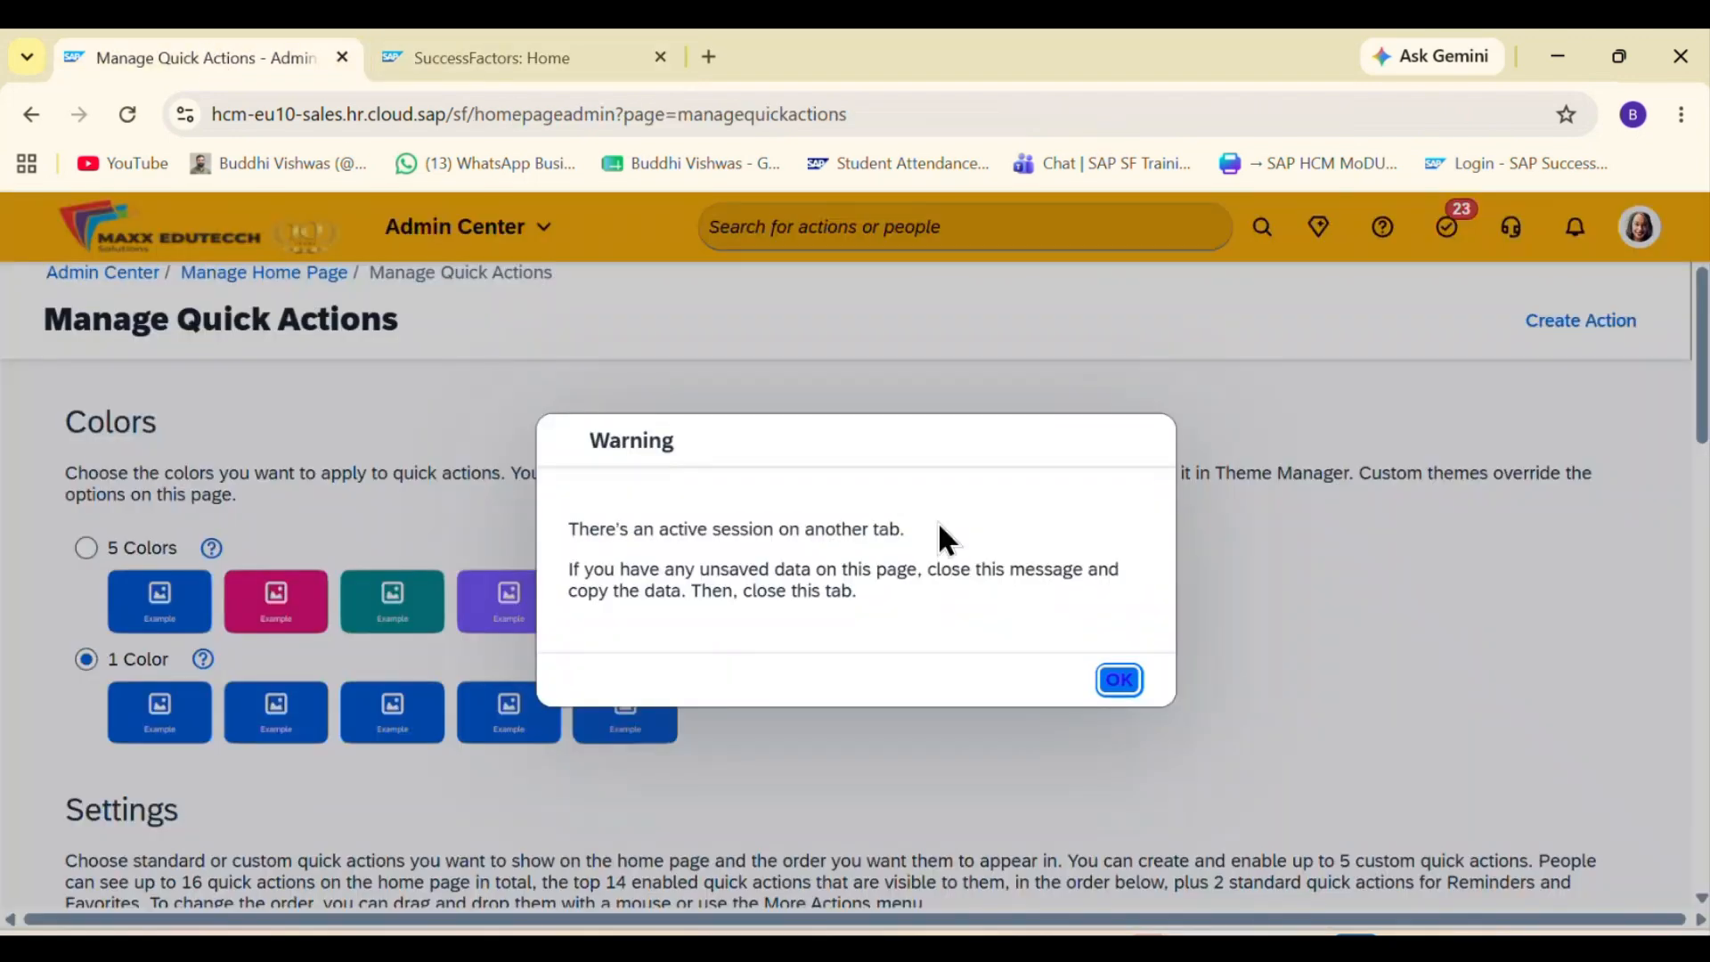
left_click(1119, 681)
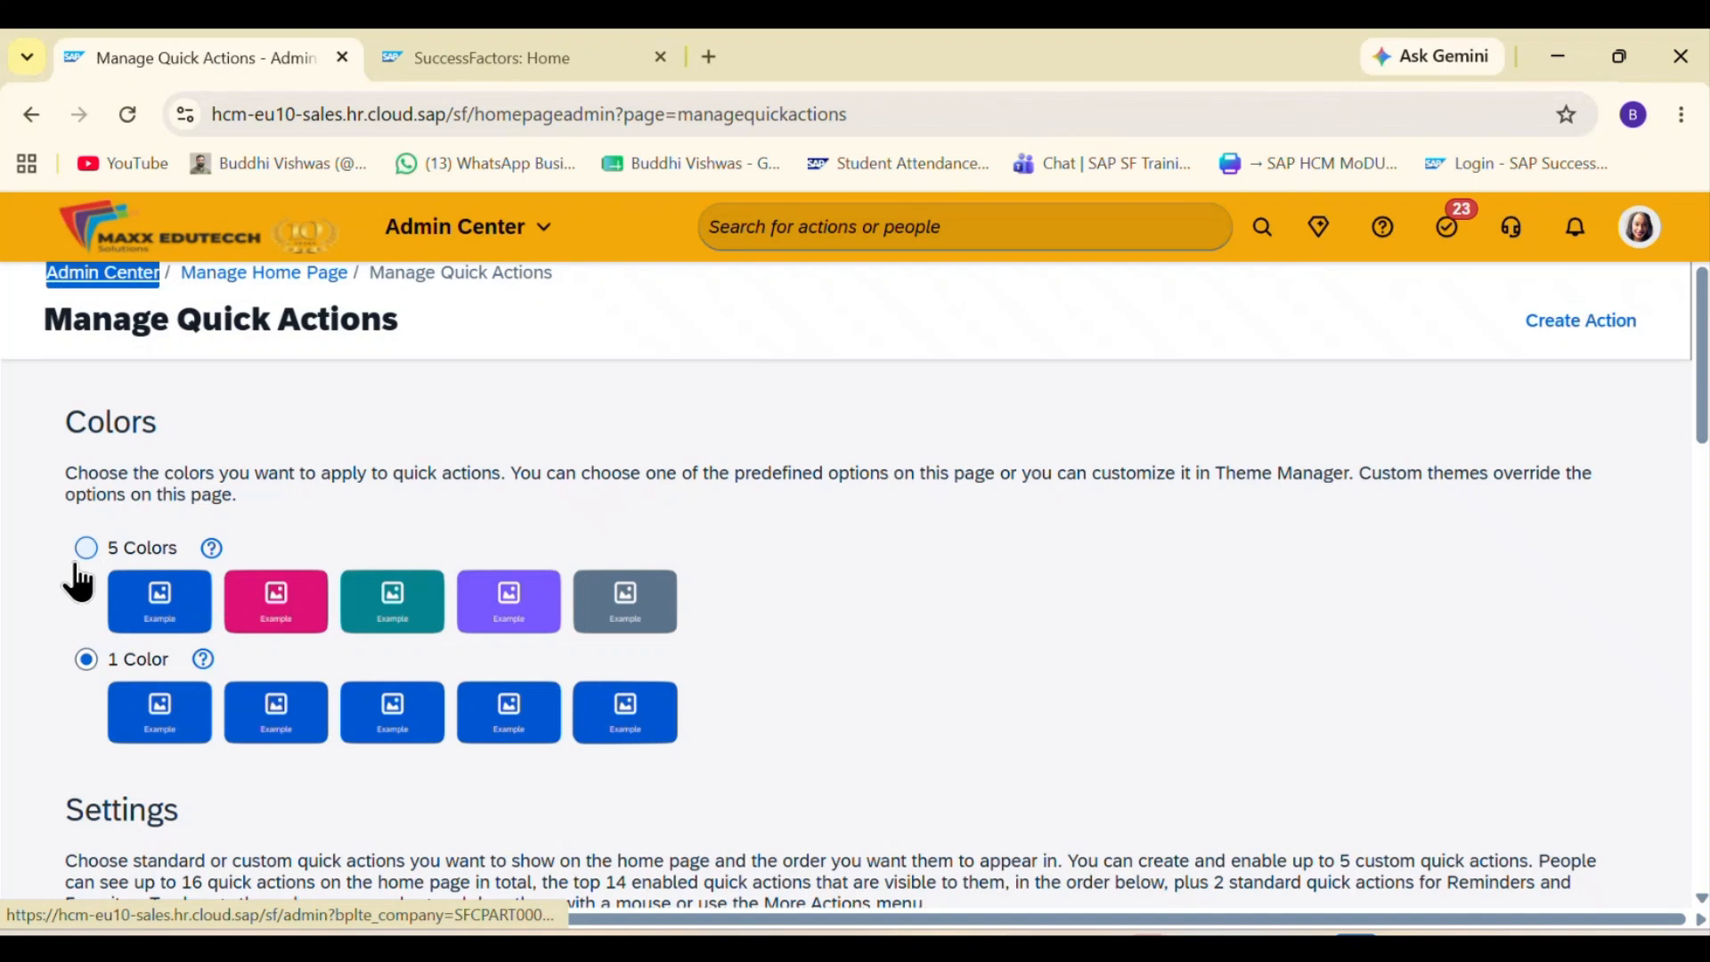
Step: Try to save the 5 Colors option for the quick actions
left_click(78, 567)
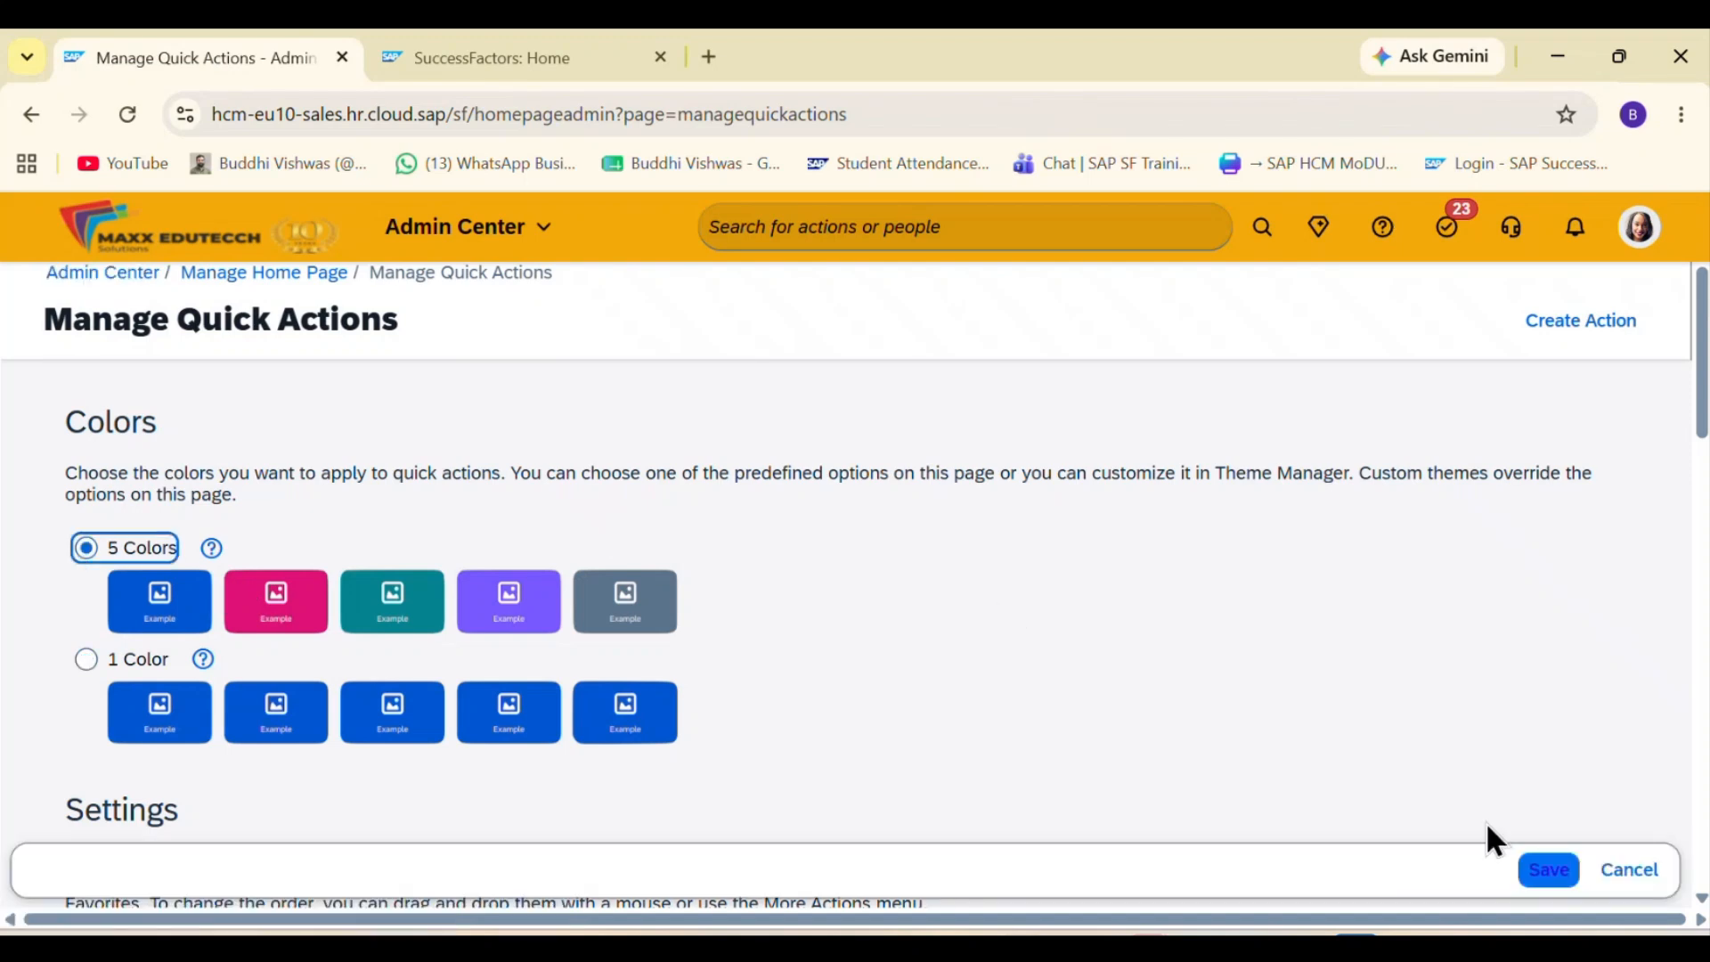
left_click(1560, 880)
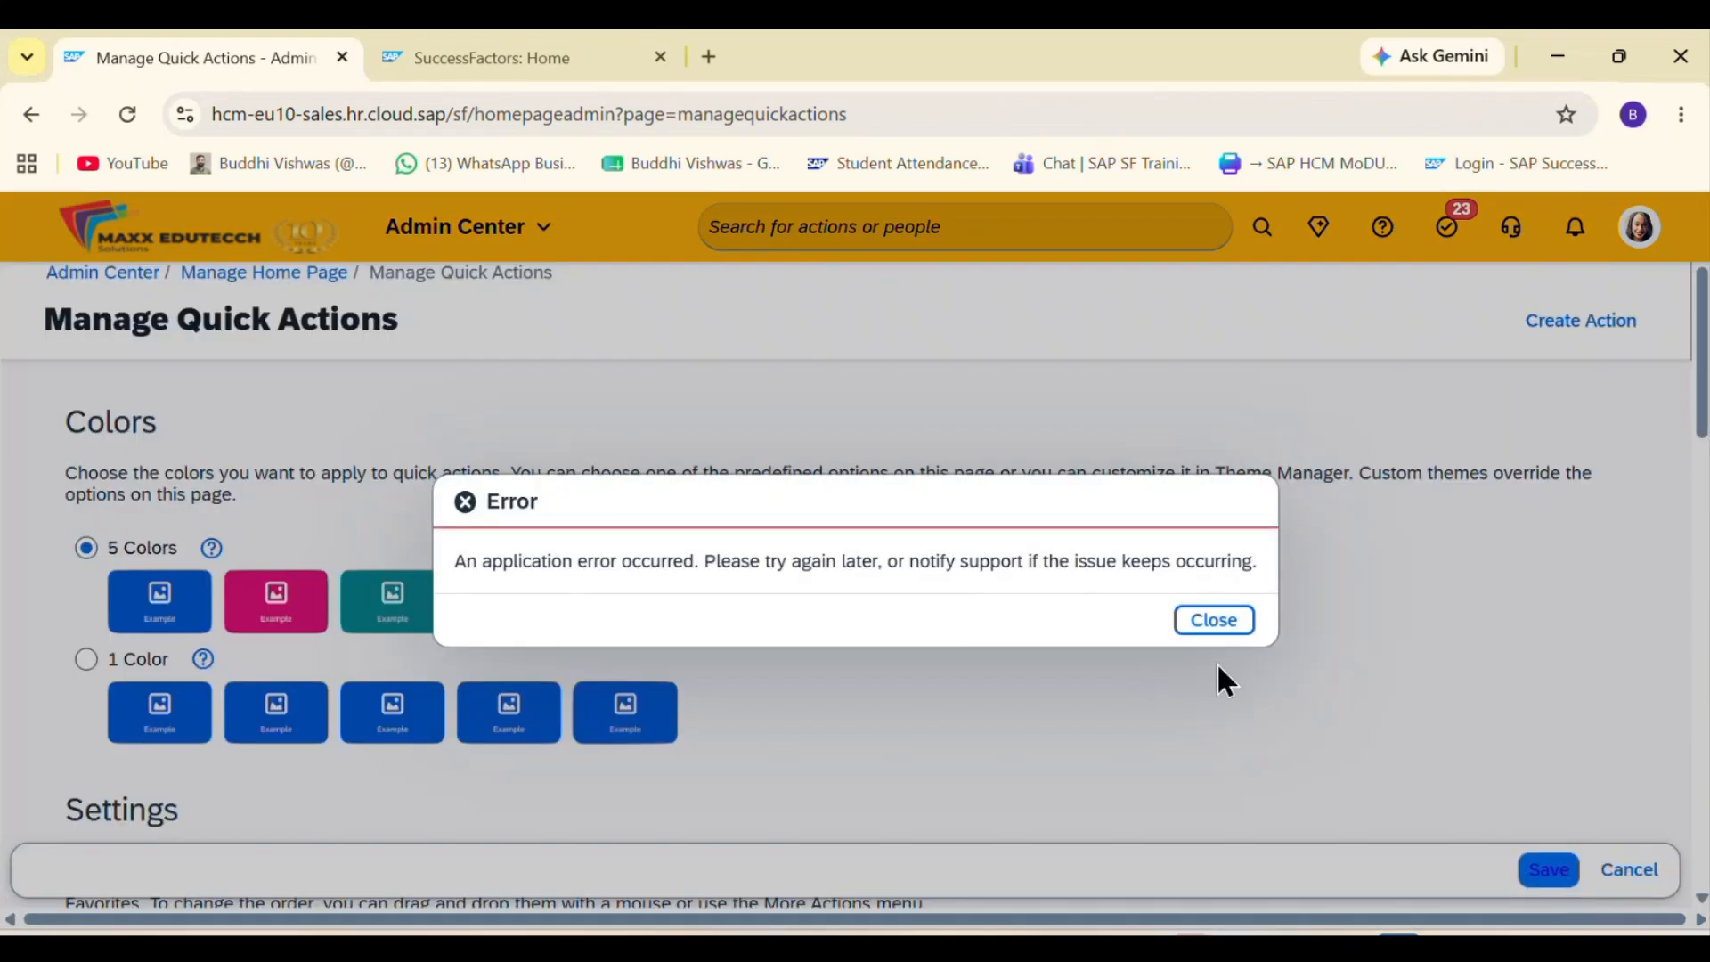
left_click(1233, 621)
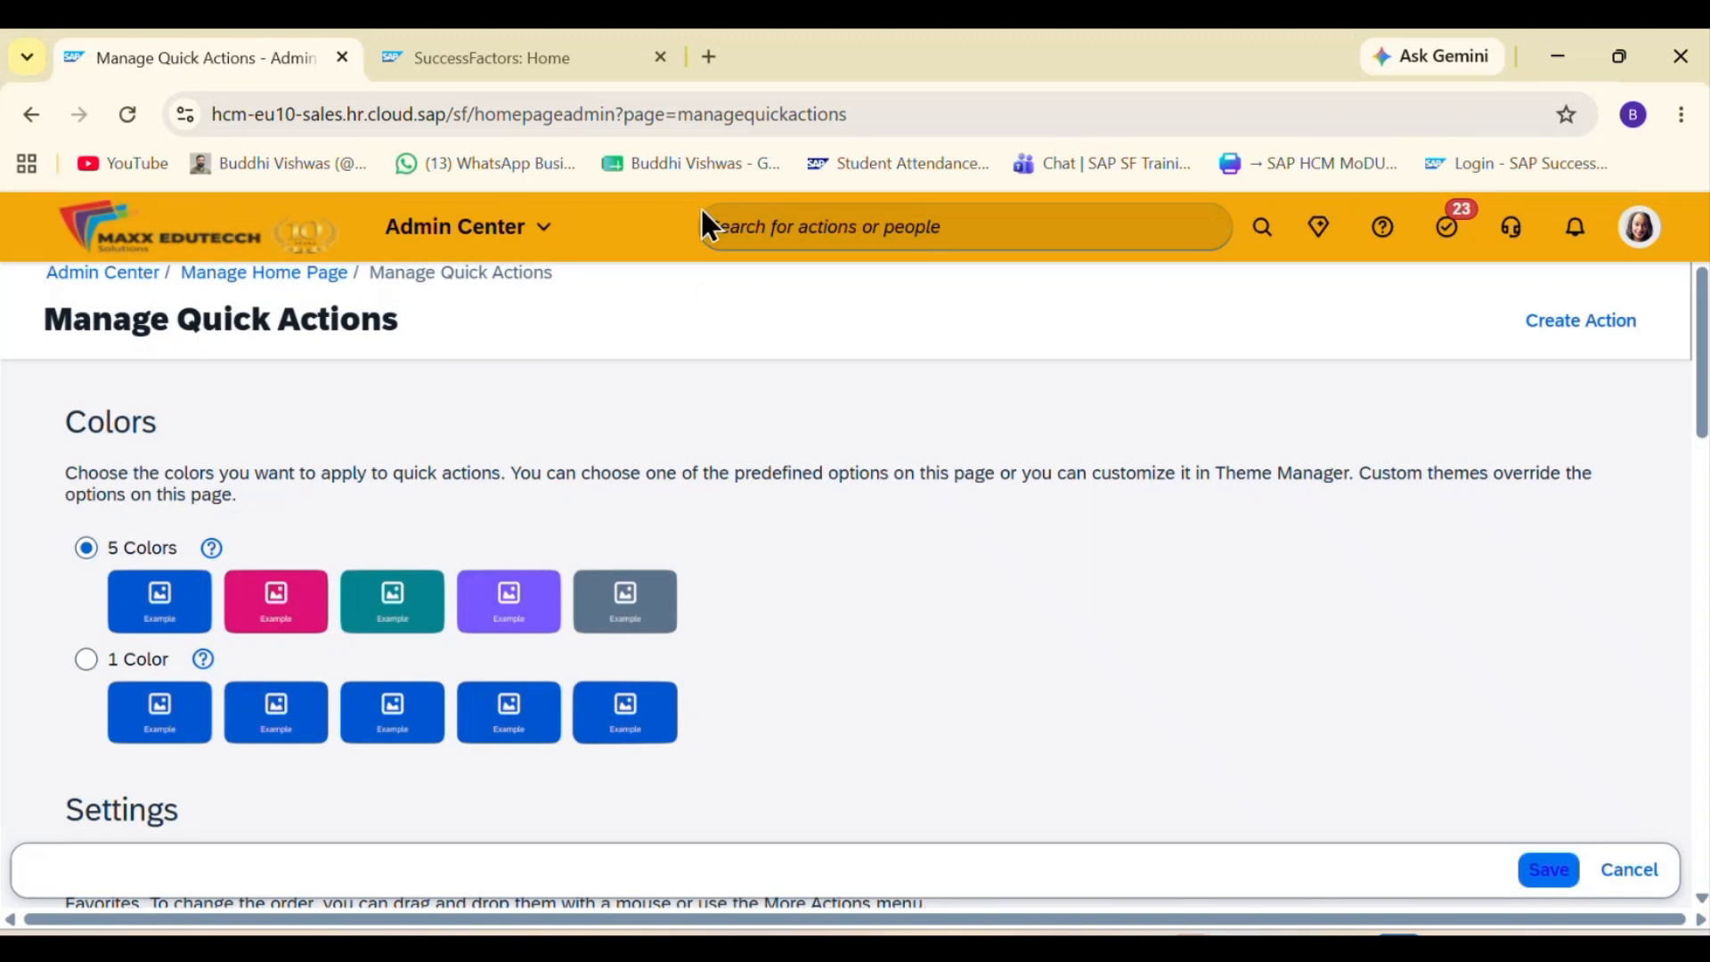
Step: Close the second SuccessFactors browser tab and try saving the 5 Colors option again
left_click(660, 57)
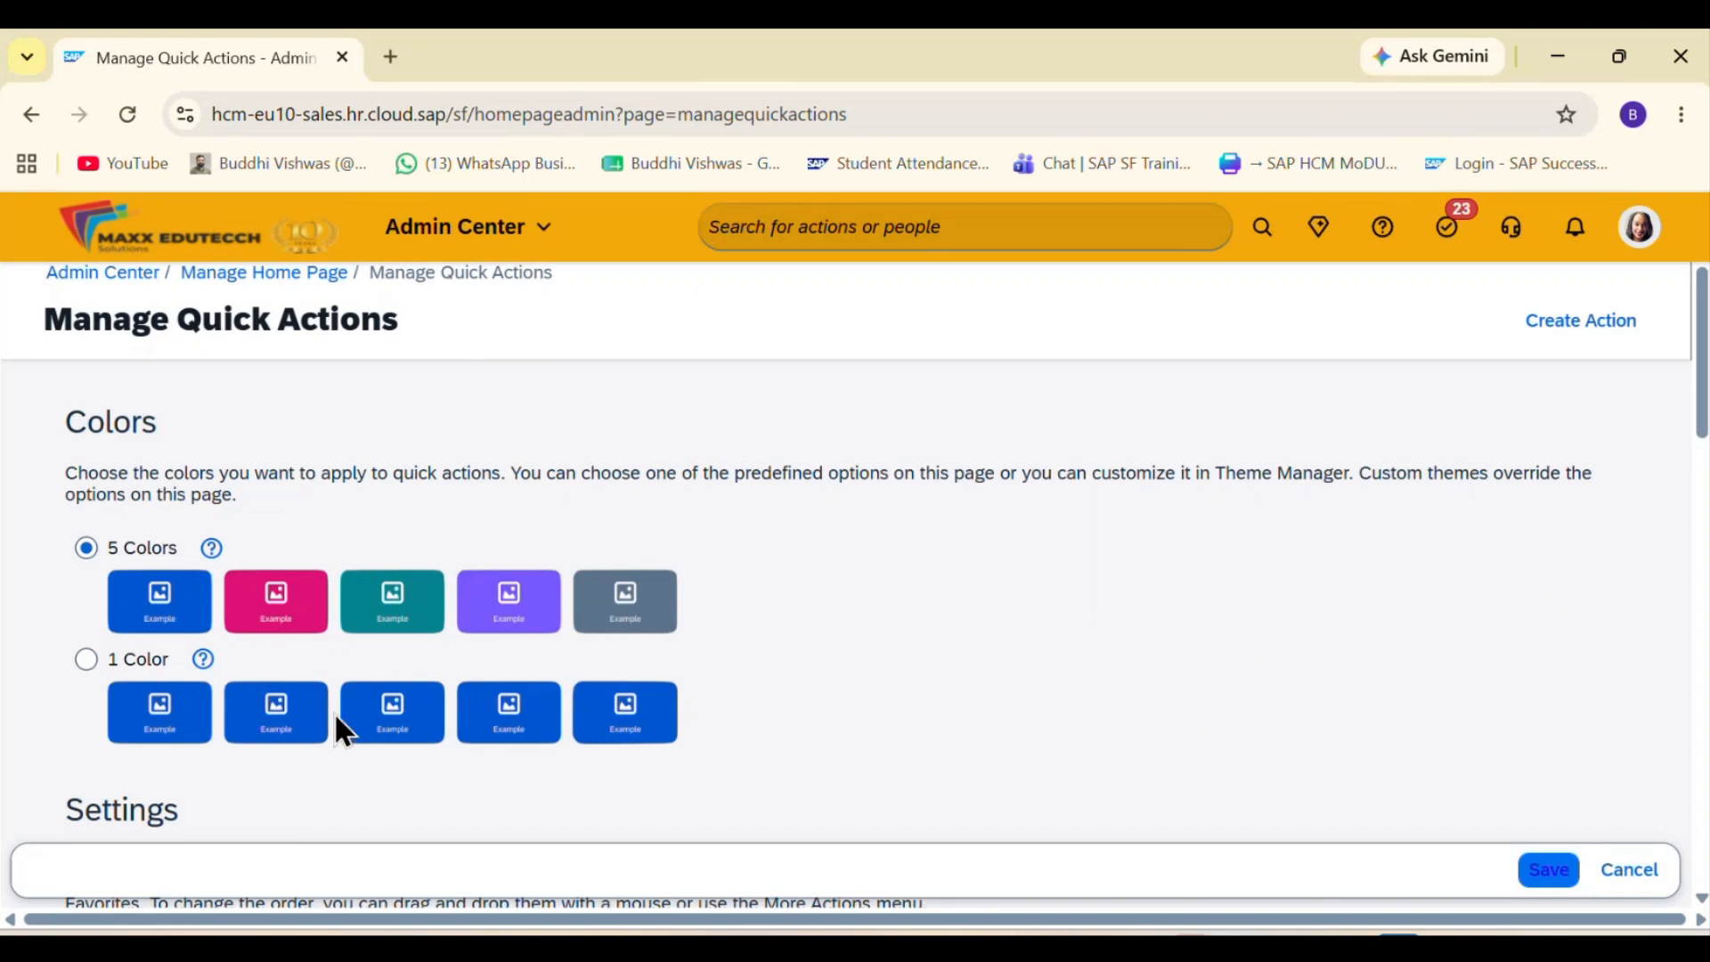
left_click(1551, 870)
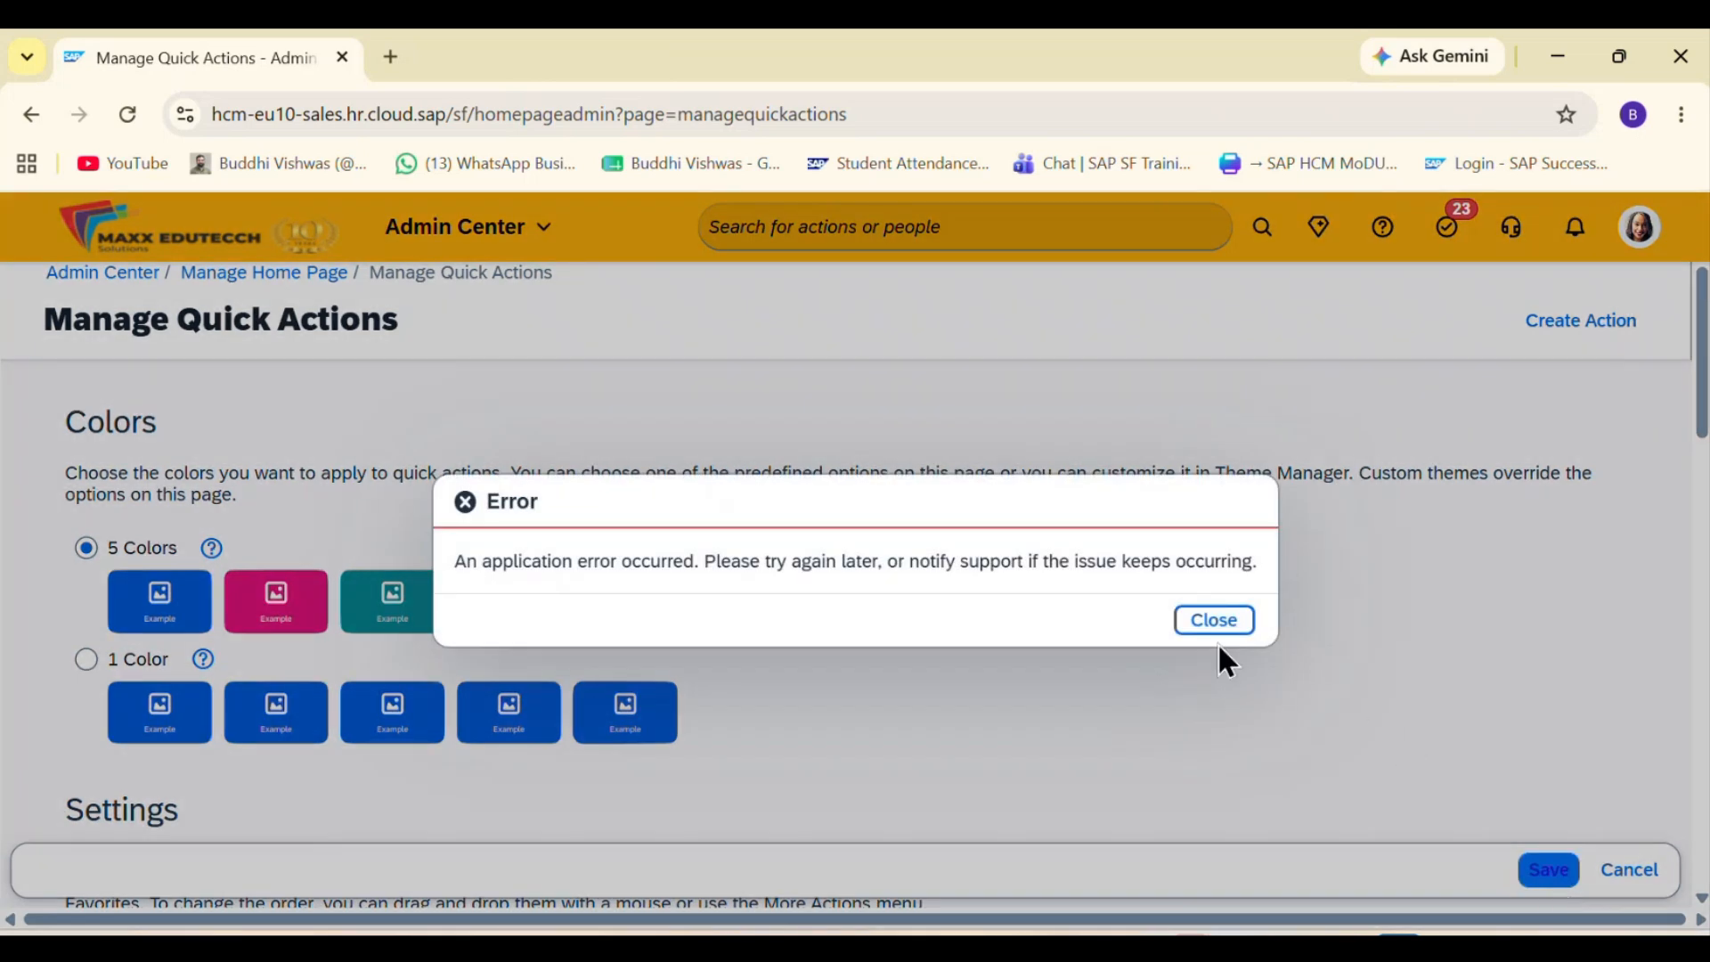
left_click(1212, 622)
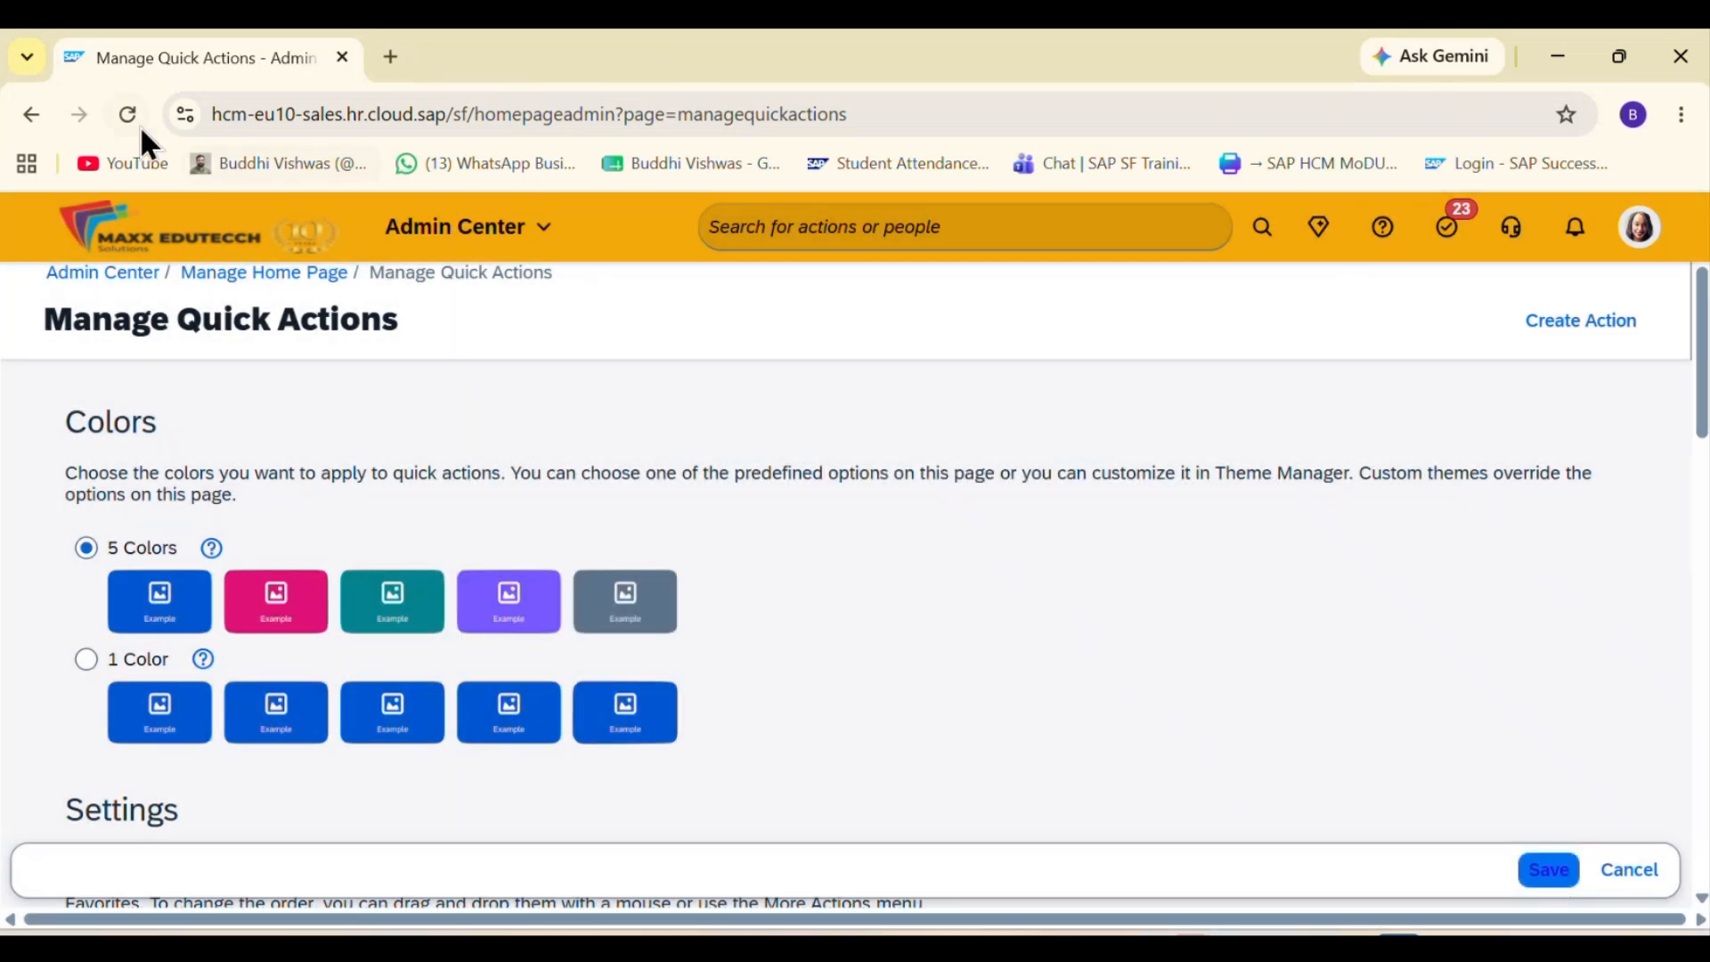
Step: Reload the Manage Quick Actions page, set the quick action colors to 5 Colors, and save the change
left_click(136, 119)
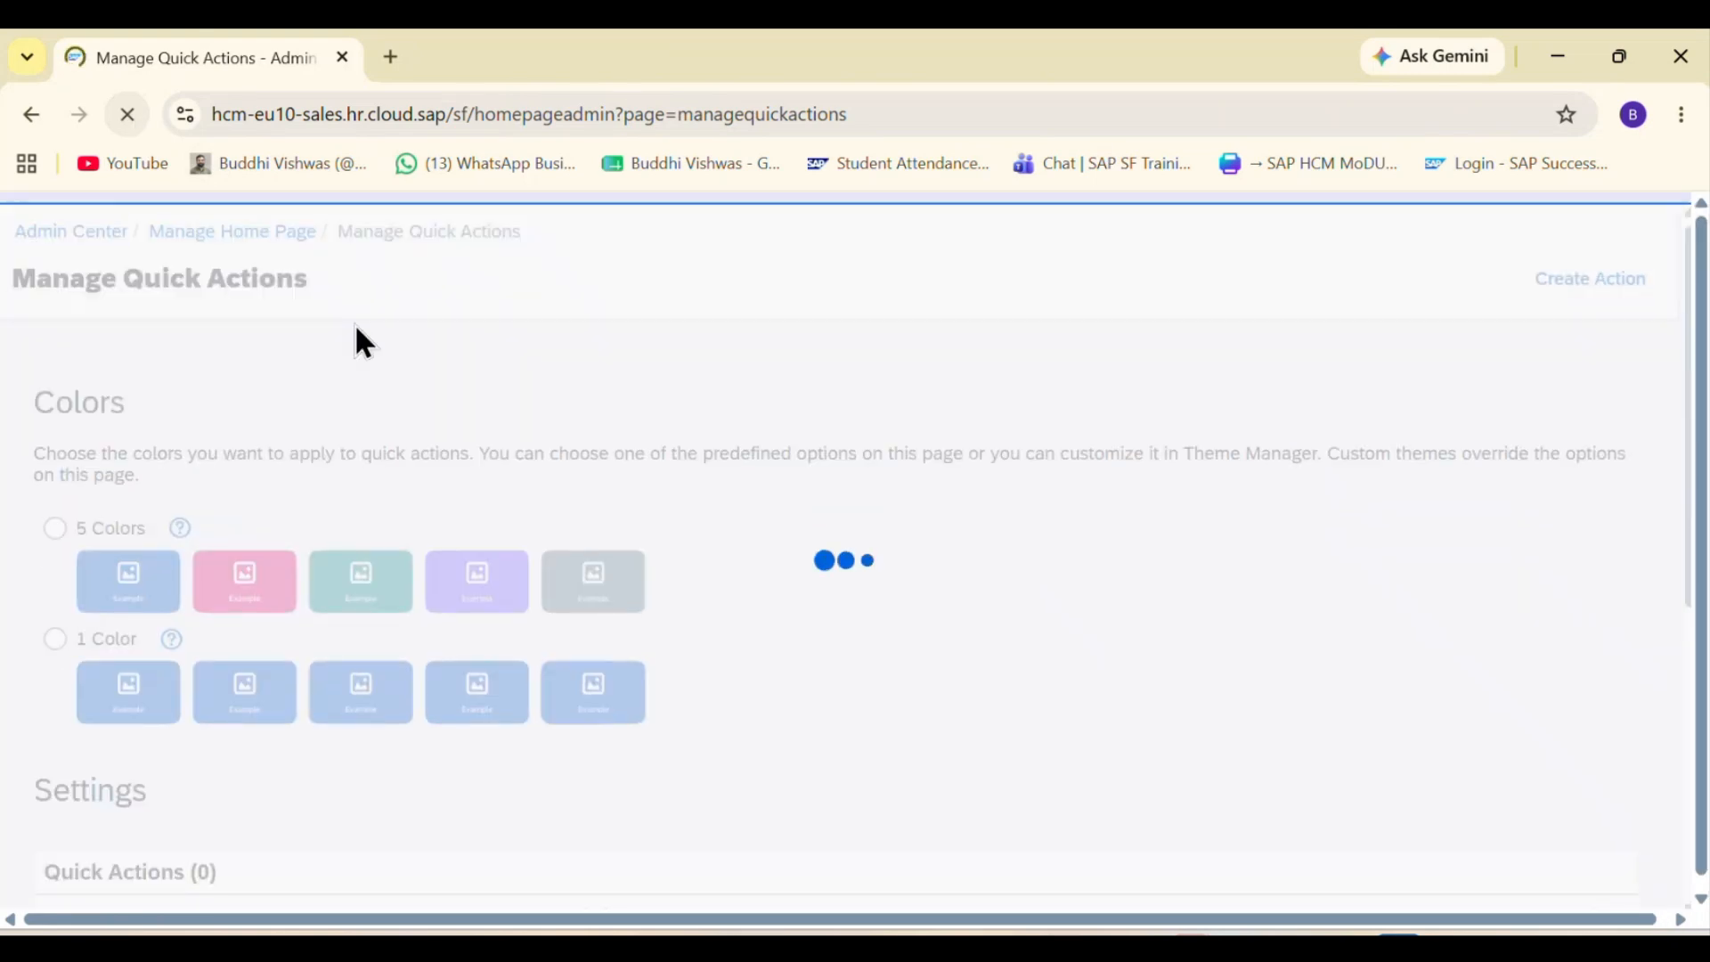
left_click(86, 549)
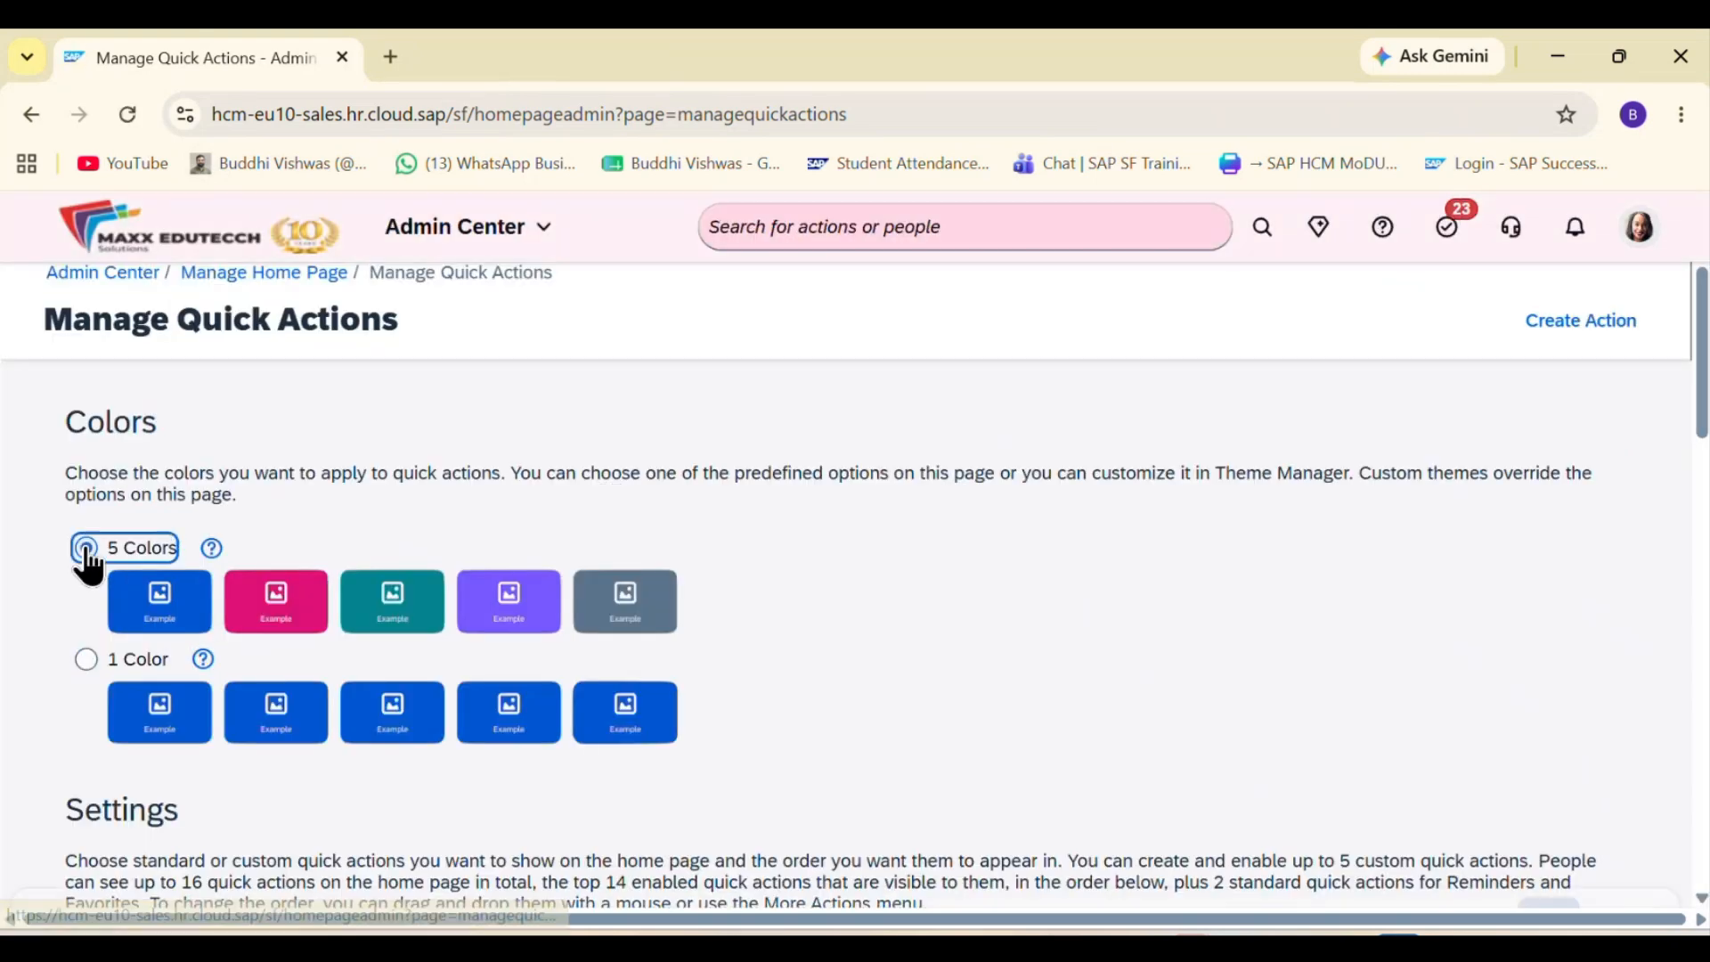
scroll(947, 626, "down", 2)
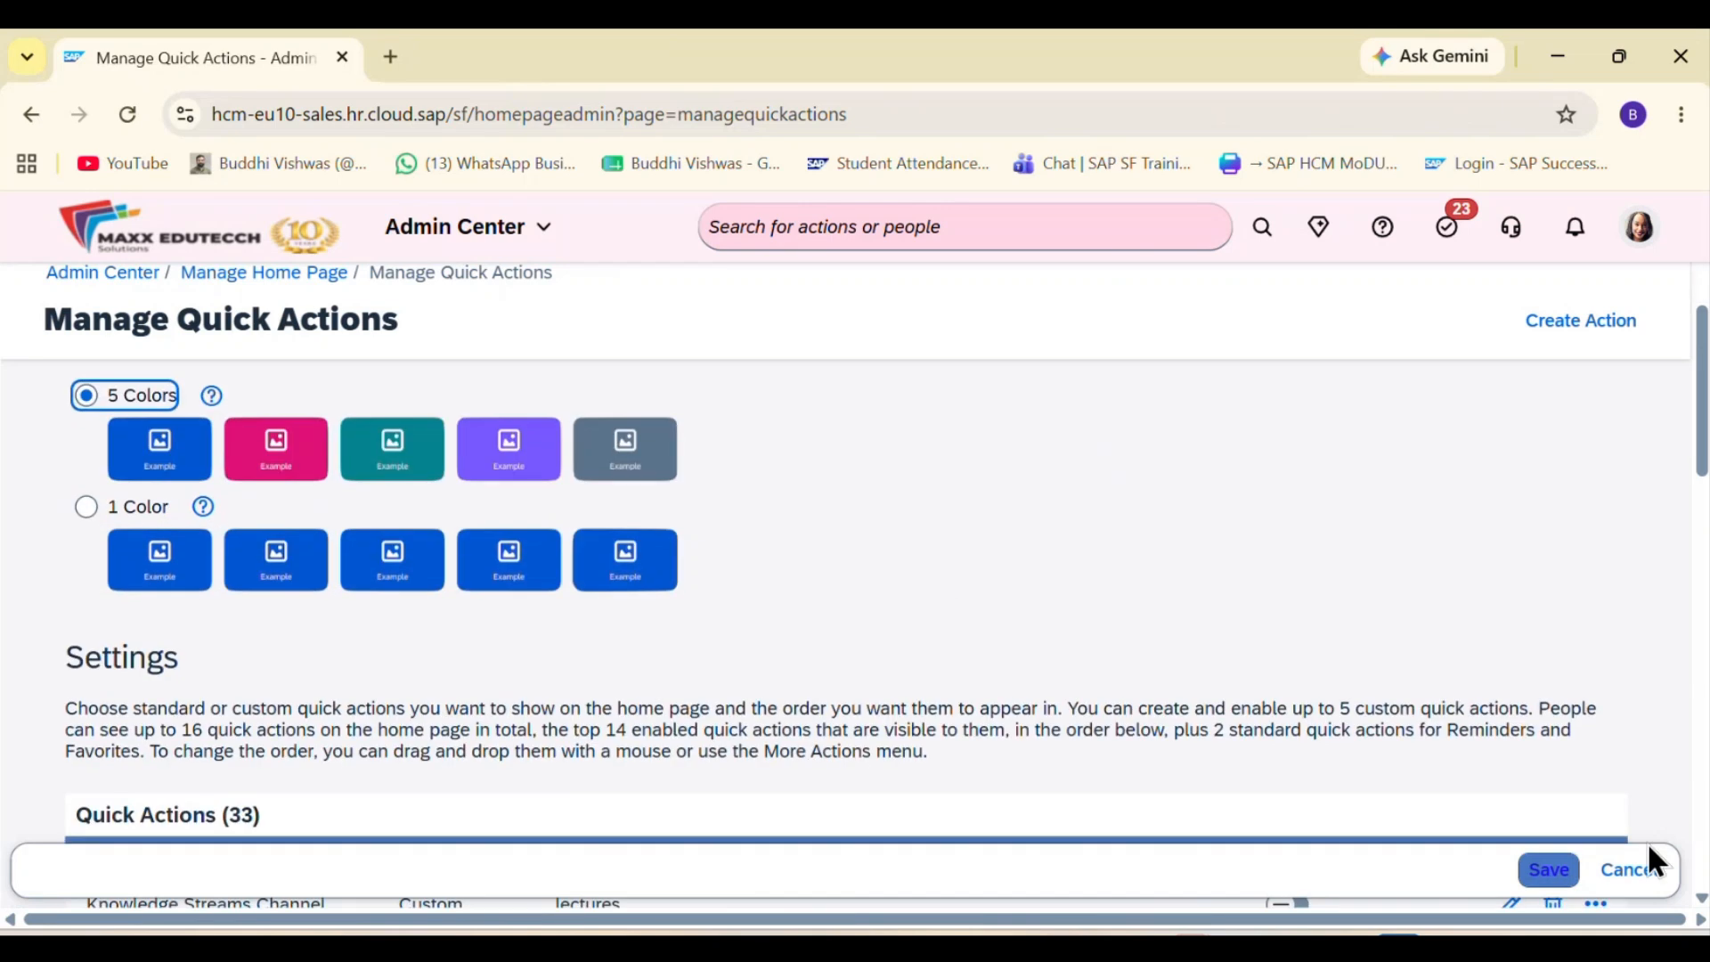
left_click(1572, 879)
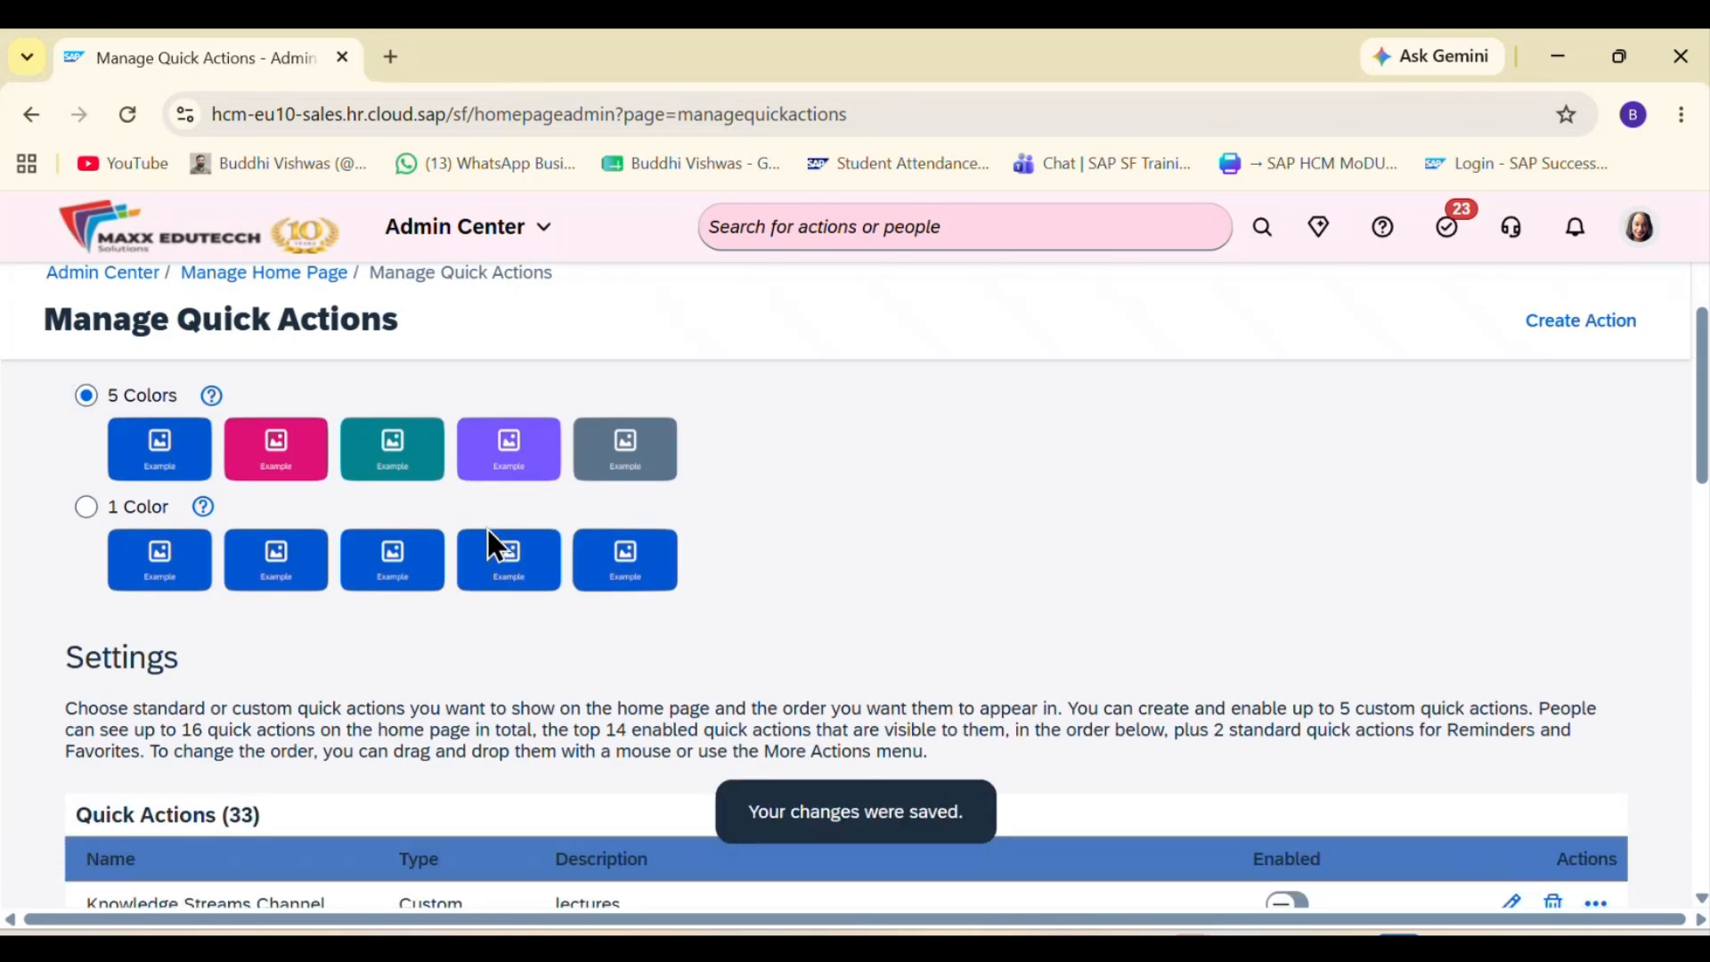
Step: View the quick actions on the home page, and return to Manage Quick Actions by searching for Manage Home Page
left_click(497, 229)
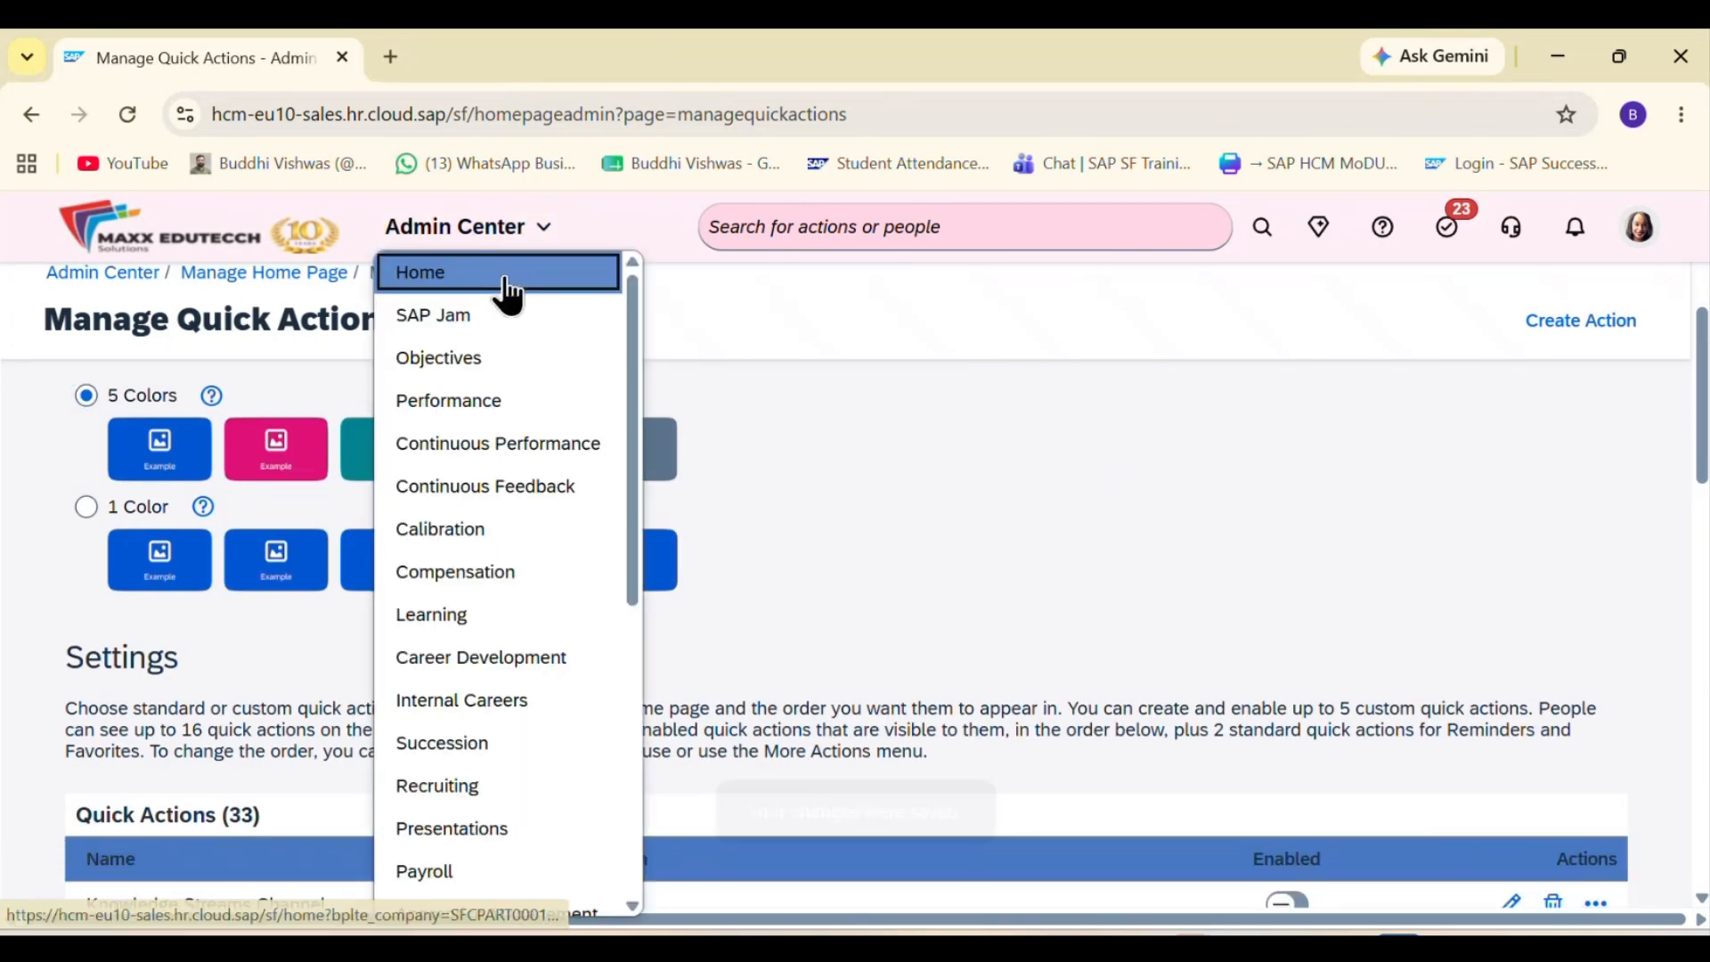
left_click(504, 271)
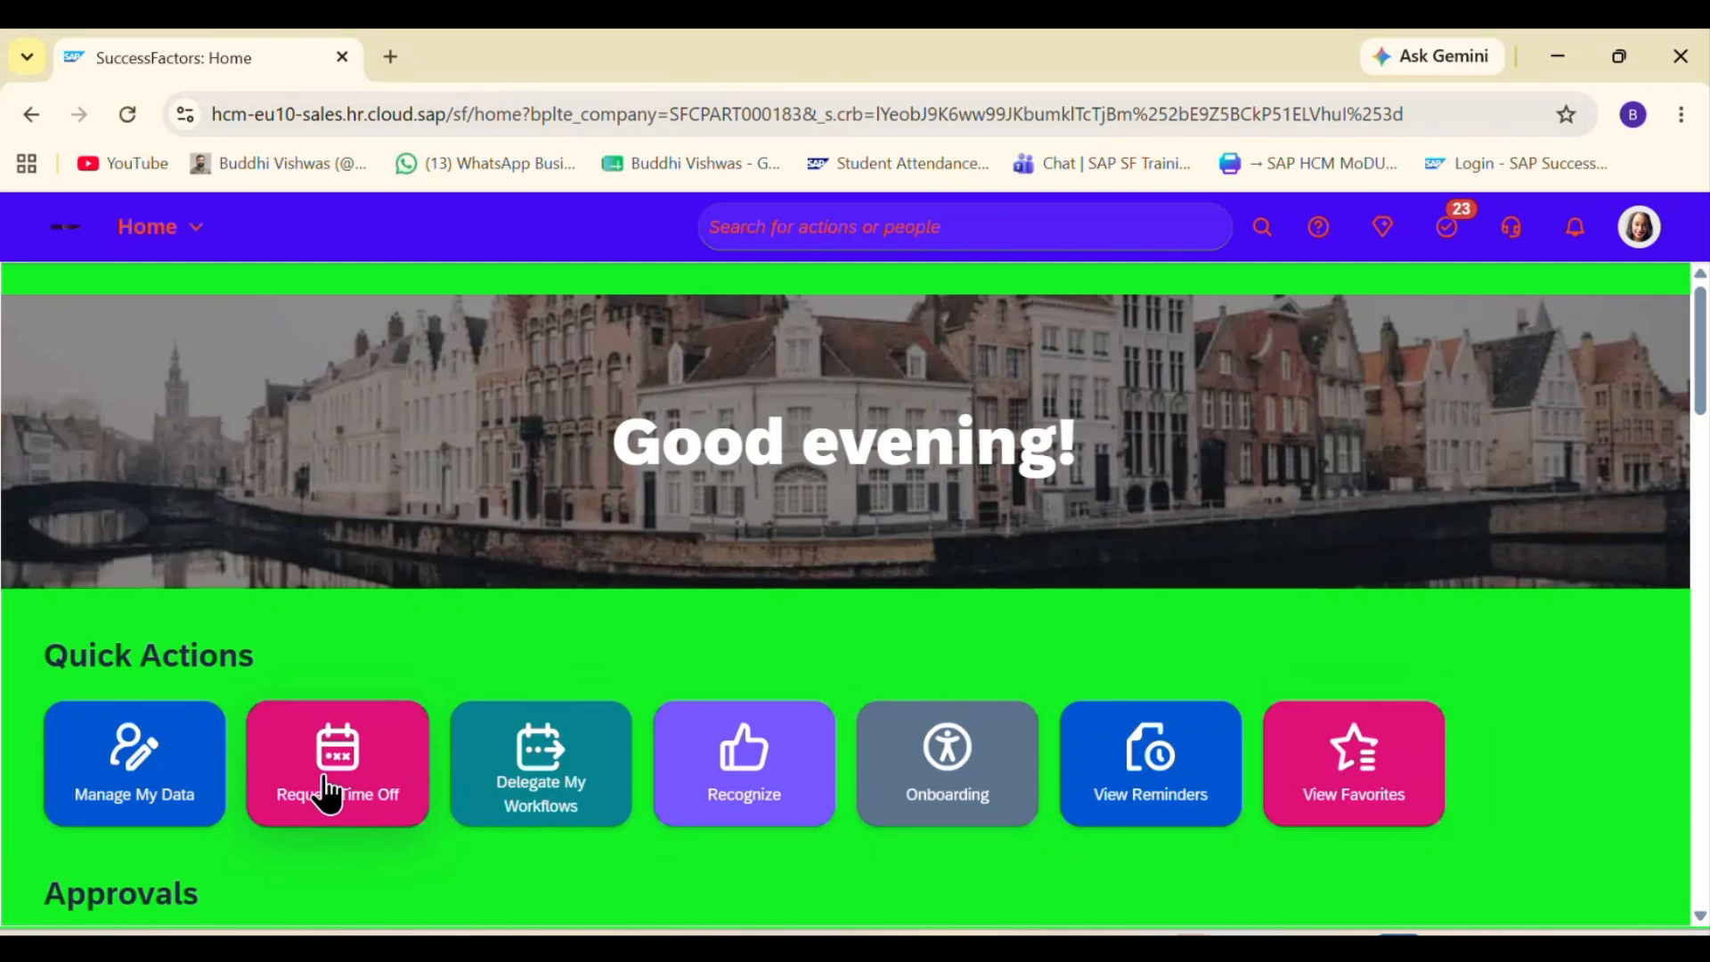
left_click(816, 245)
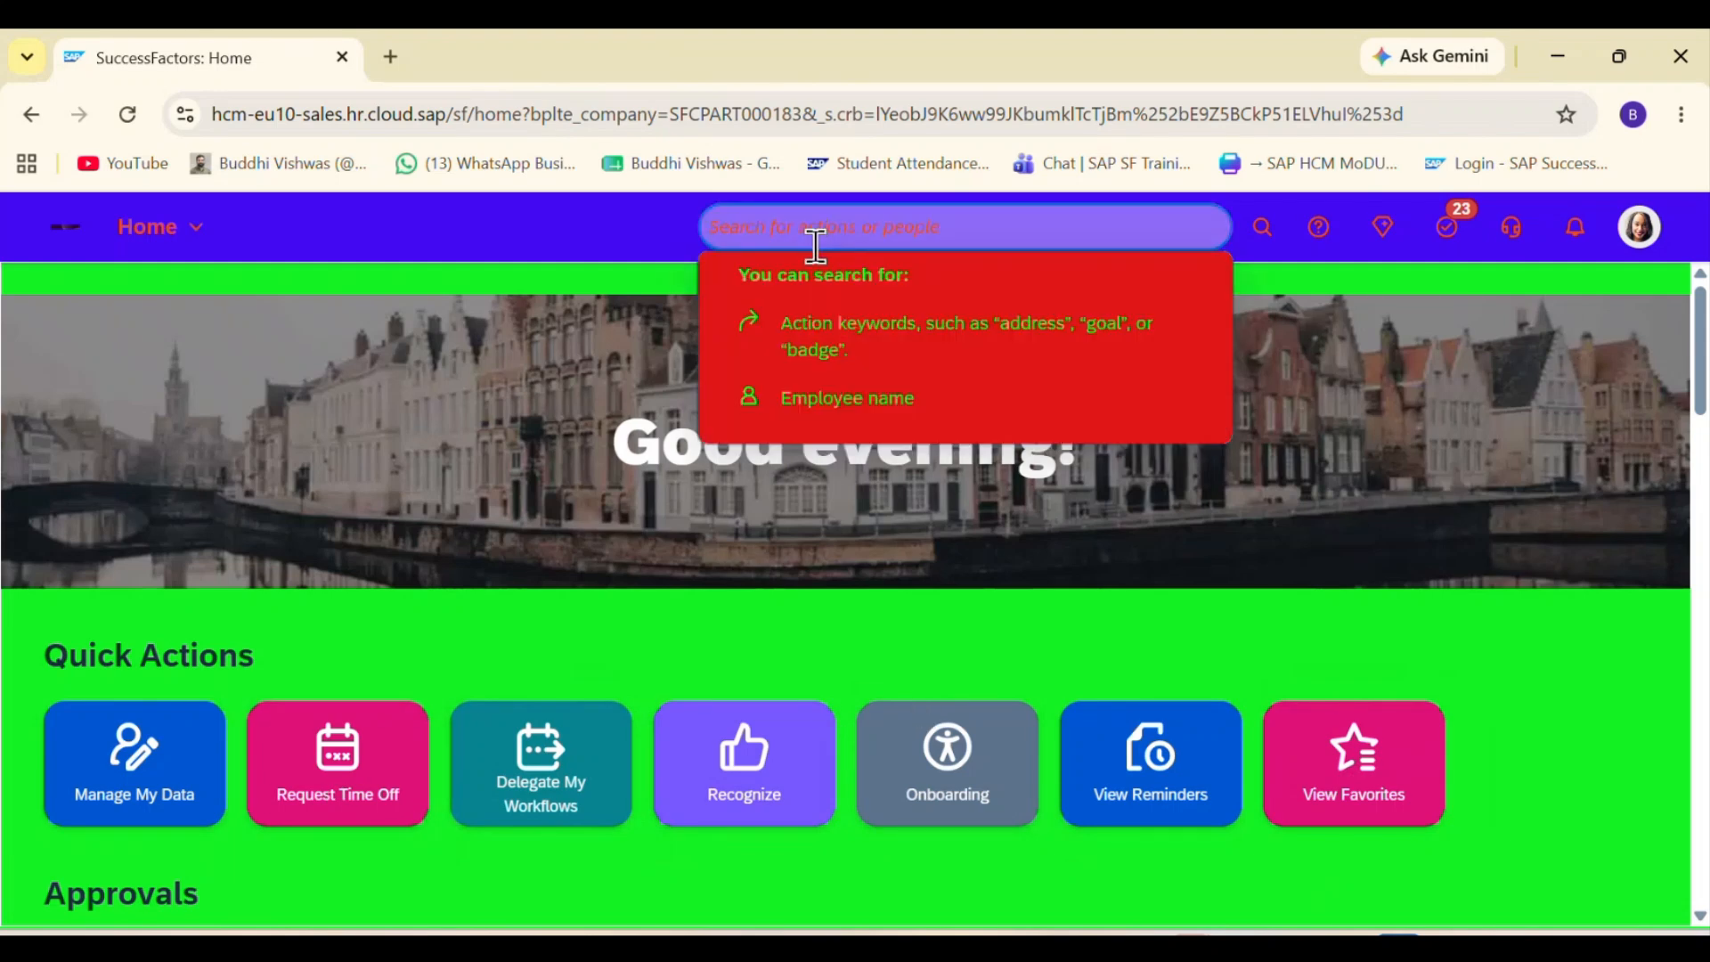
type("Manage Home")
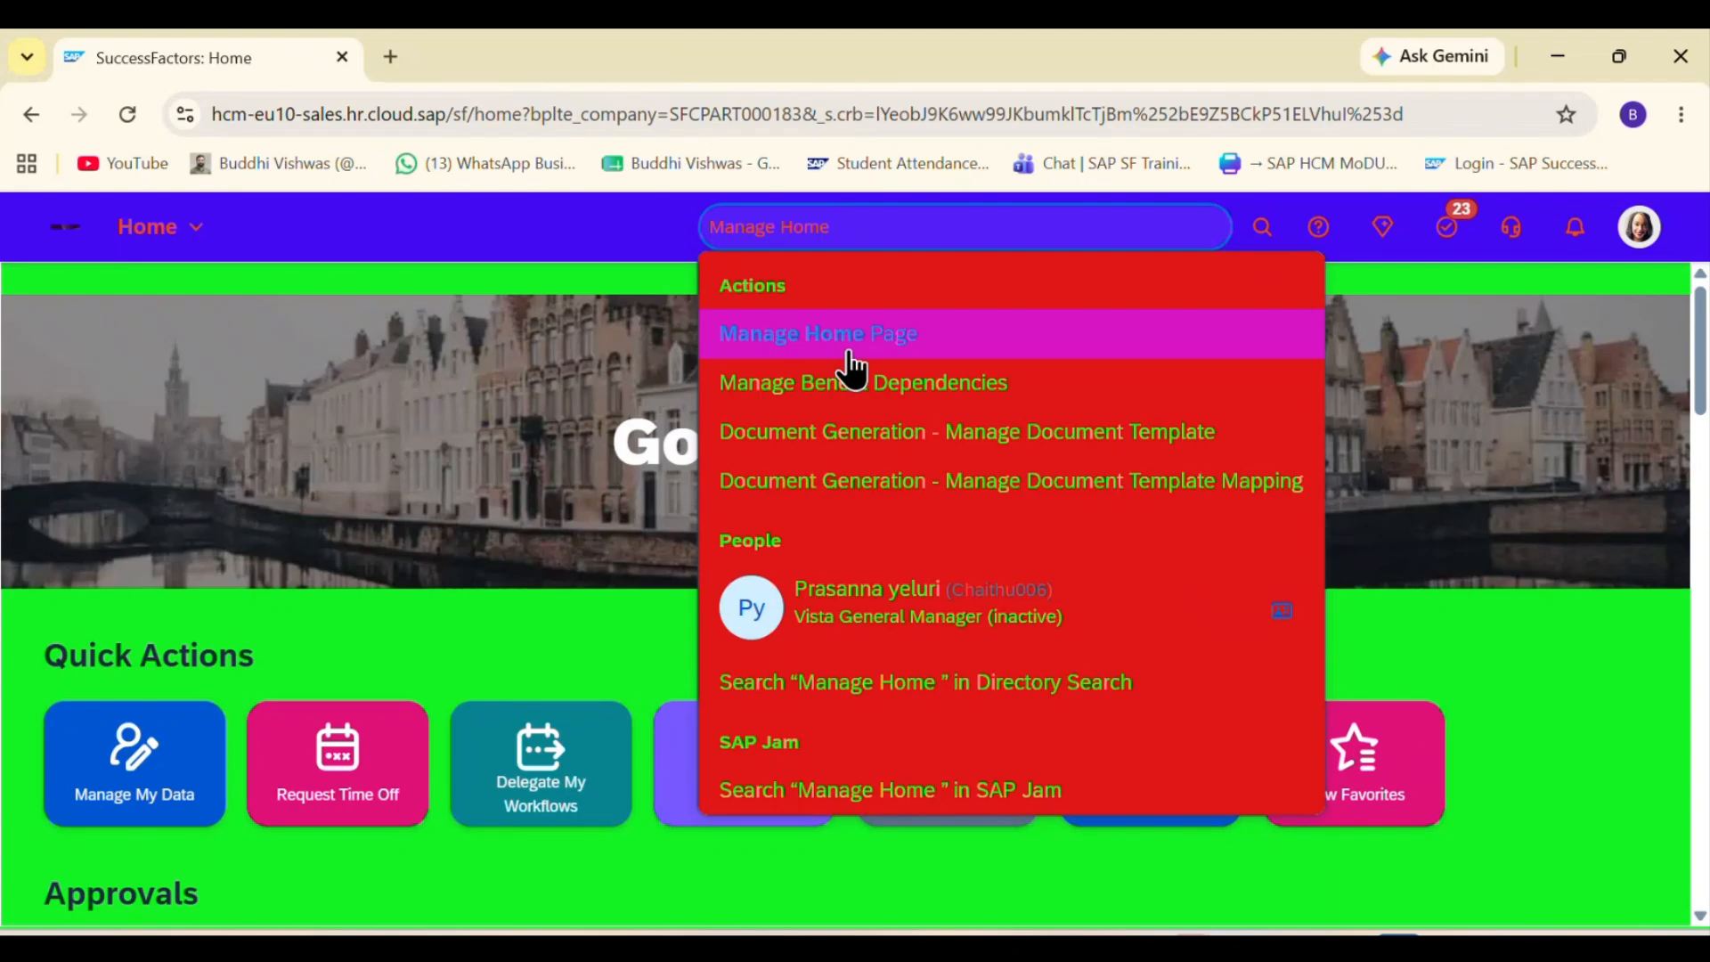
left_click(850, 350)
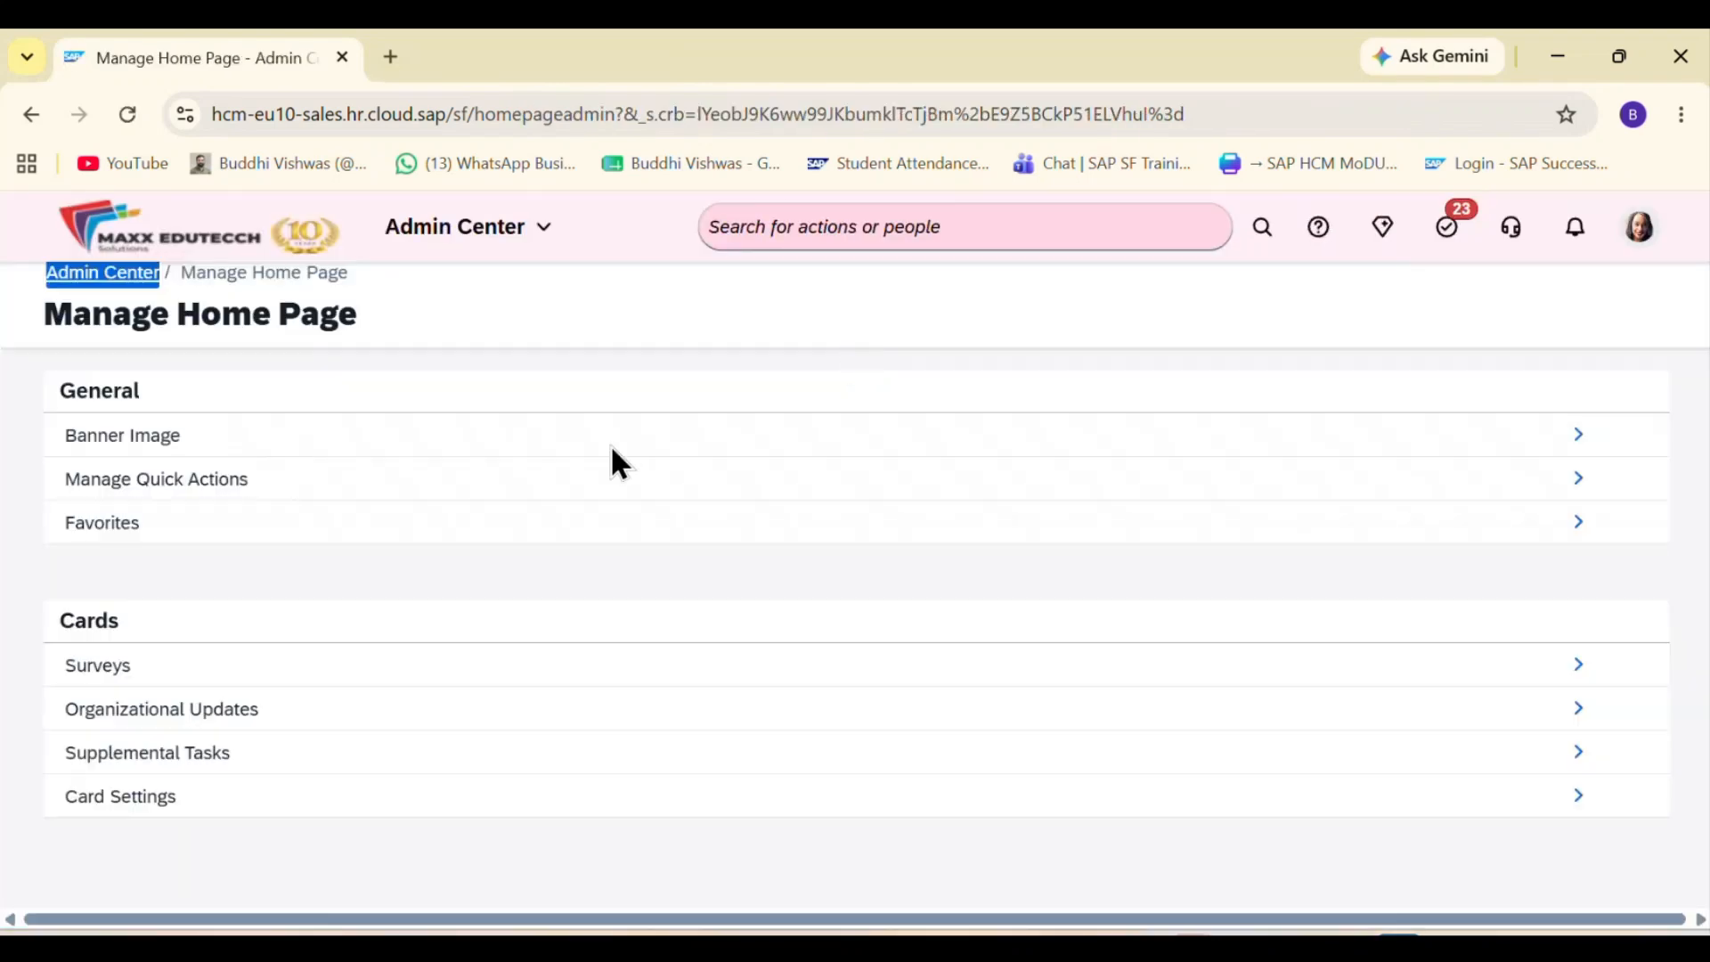
left_click(1572, 481)
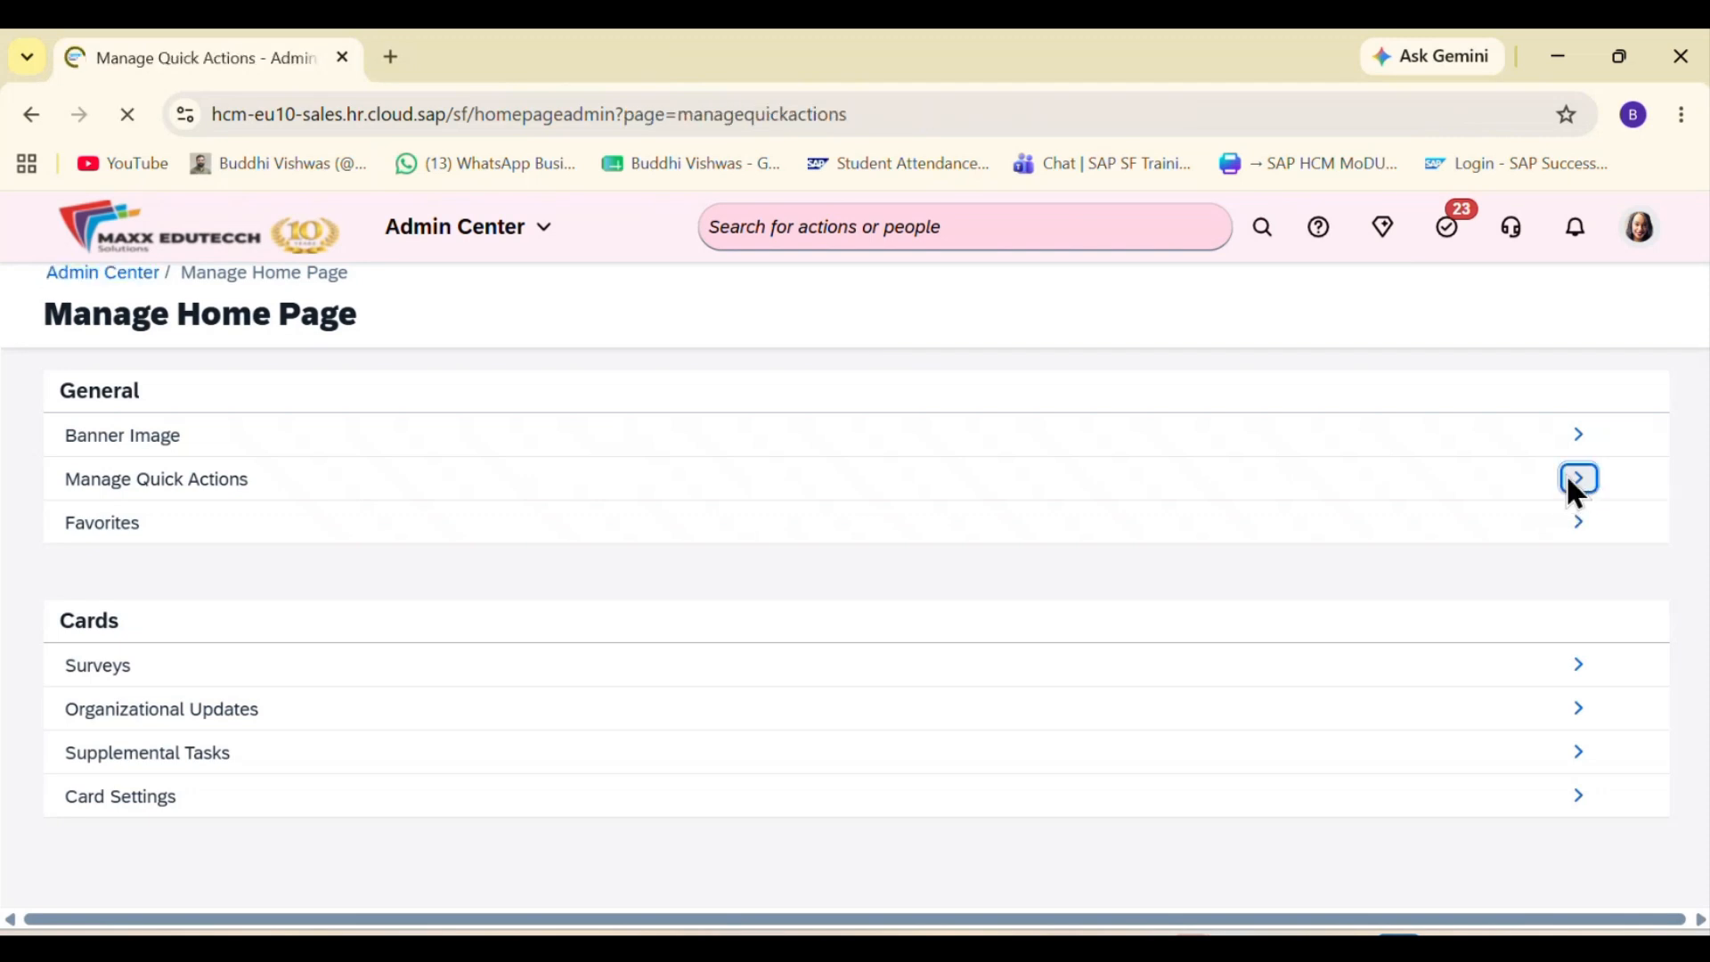
Step: Move the enabled Manage My Data quick action to Position 1 in the quick actions order
scroll(714, 579, "down", 2)
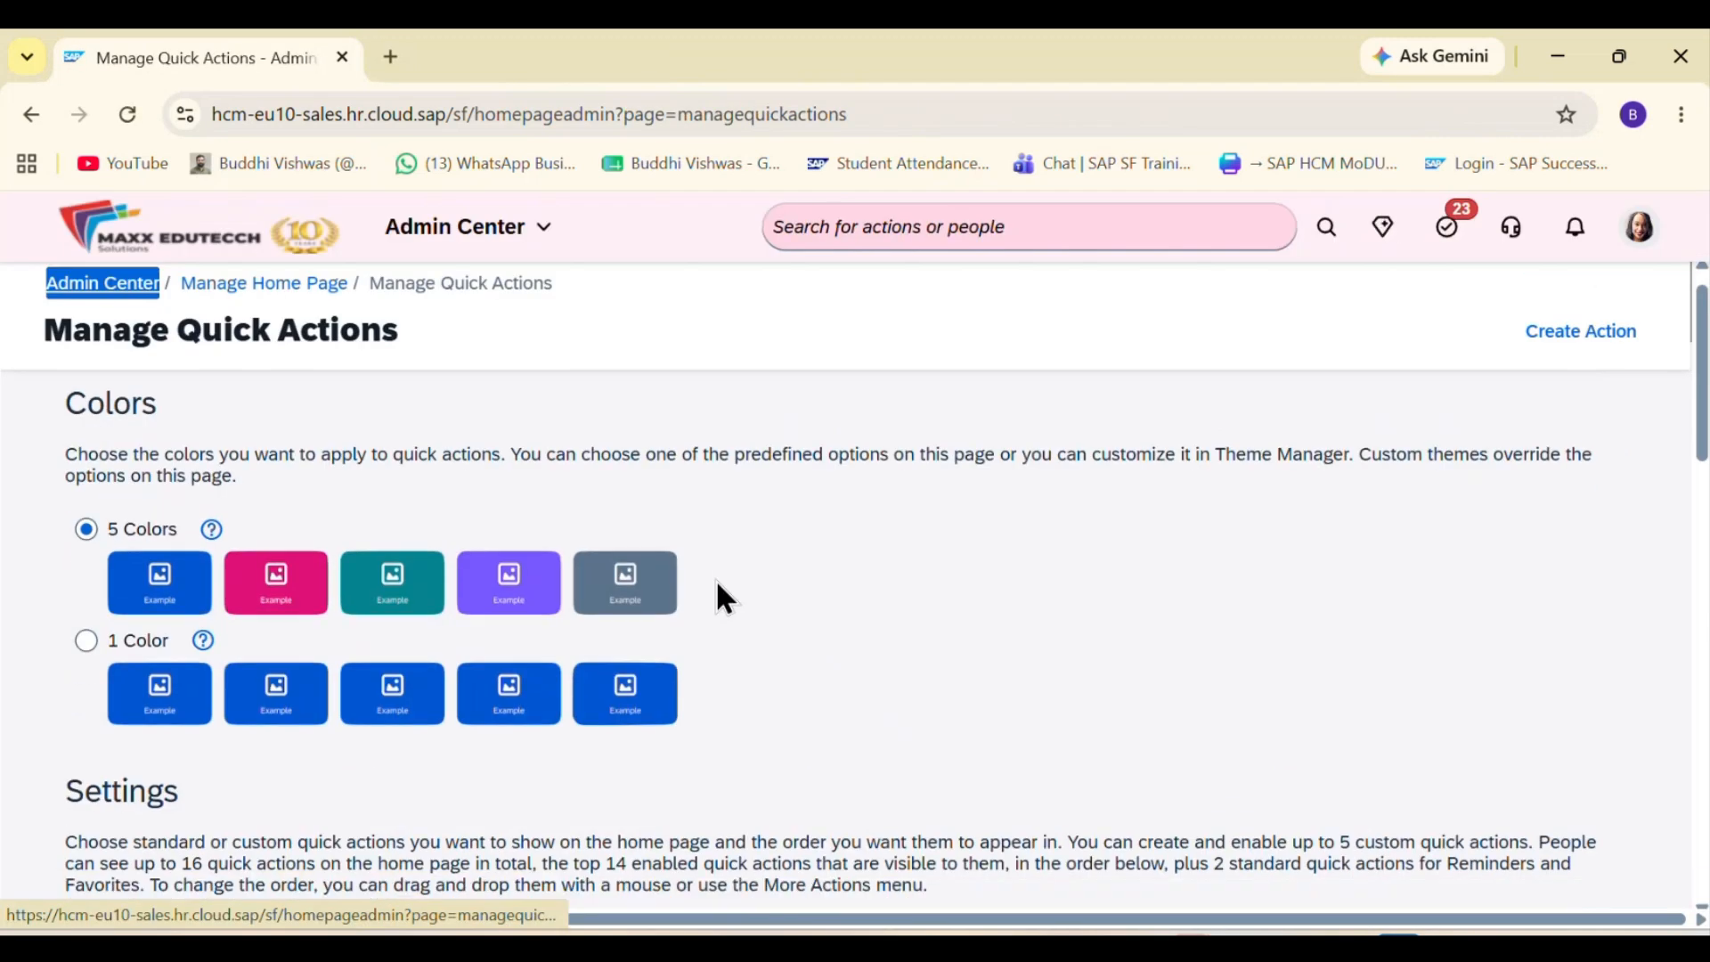
scroll(714, 579, "down", 7)
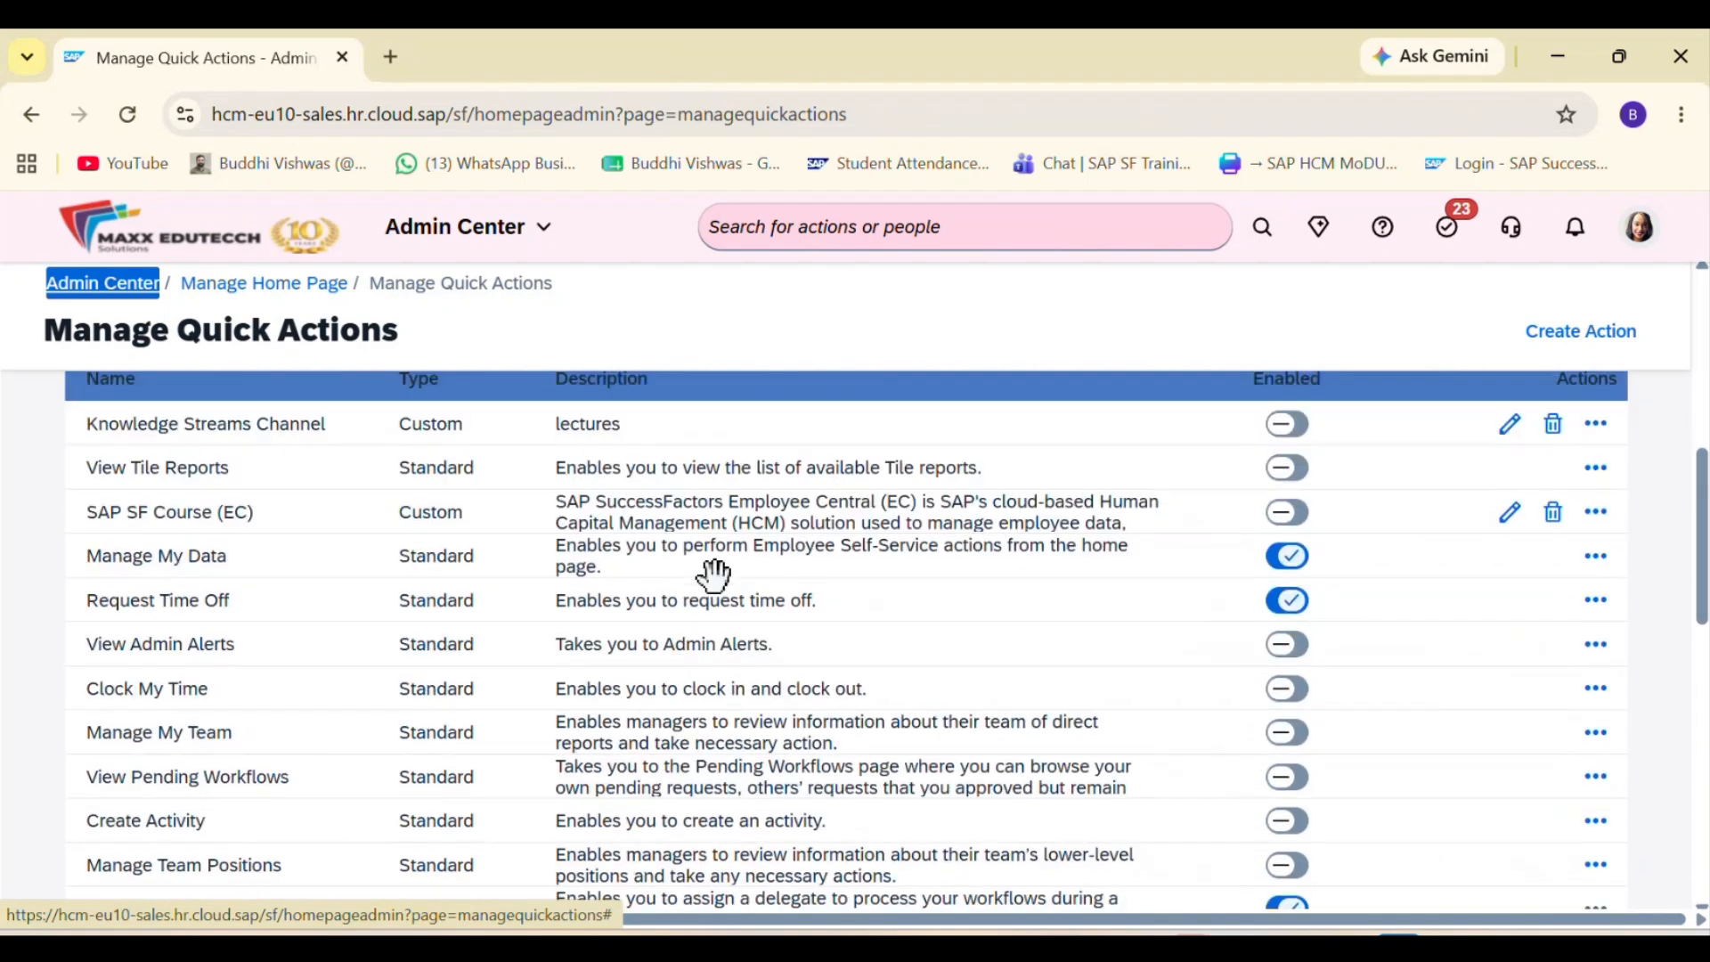
scroll(715, 574, "down", 10)
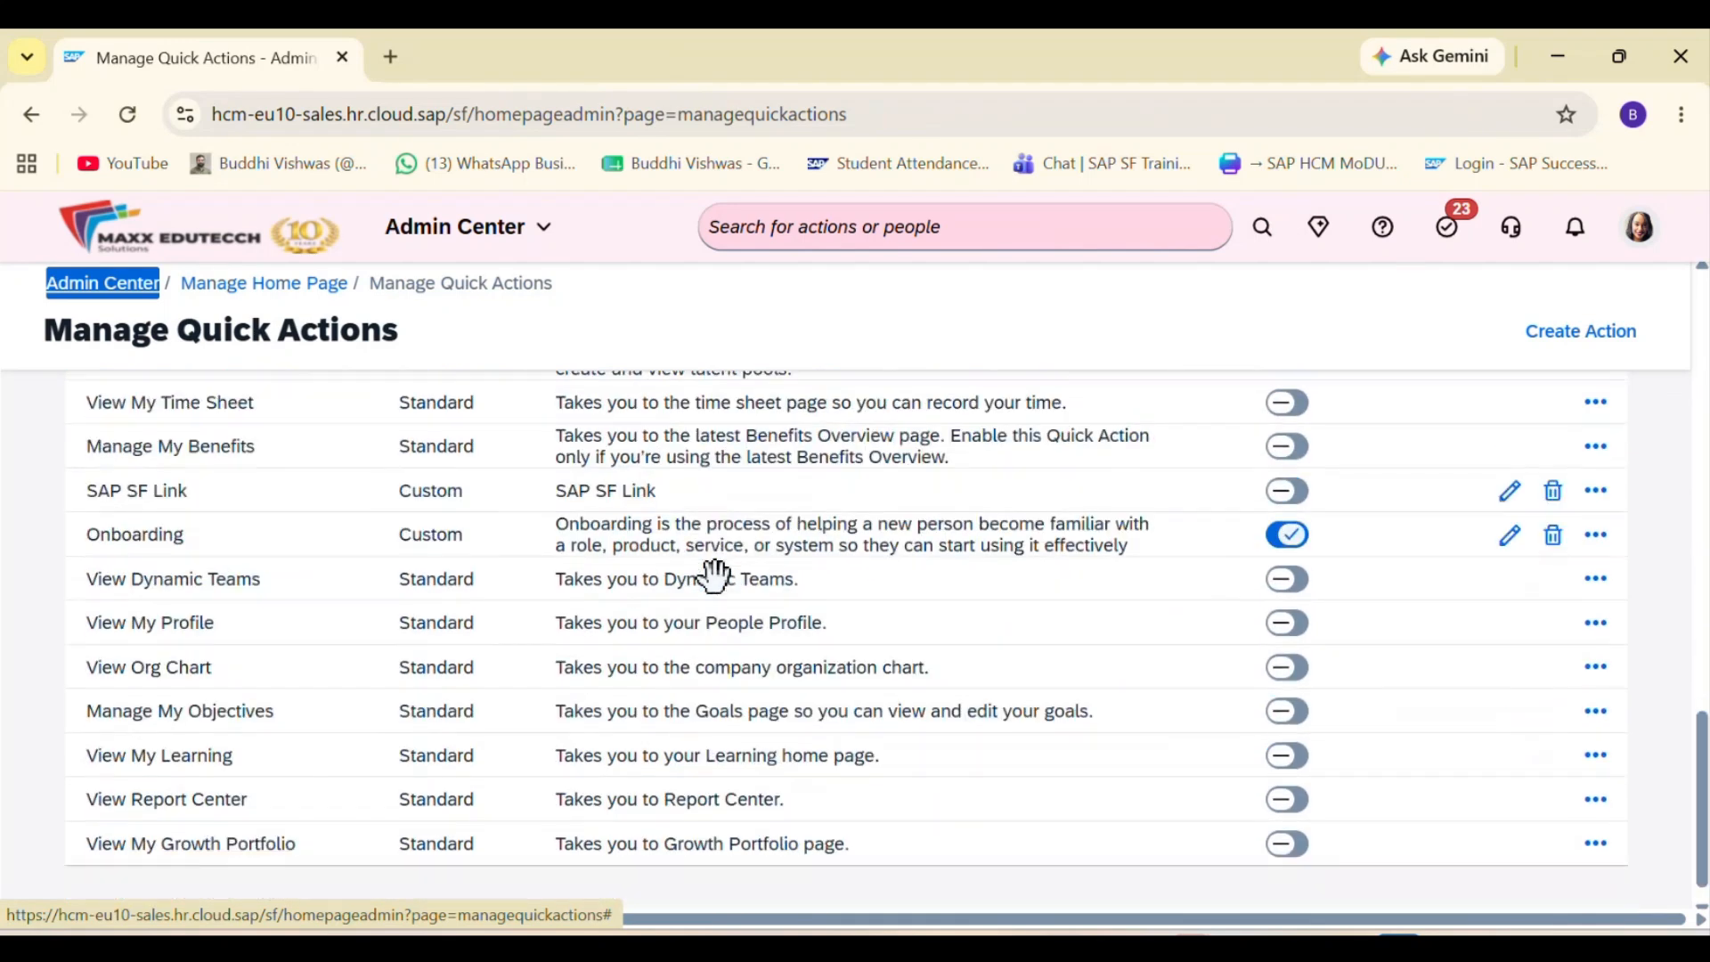
scroll(1075, 655, "up", 1)
scroll(1360, 720, "up", 7)
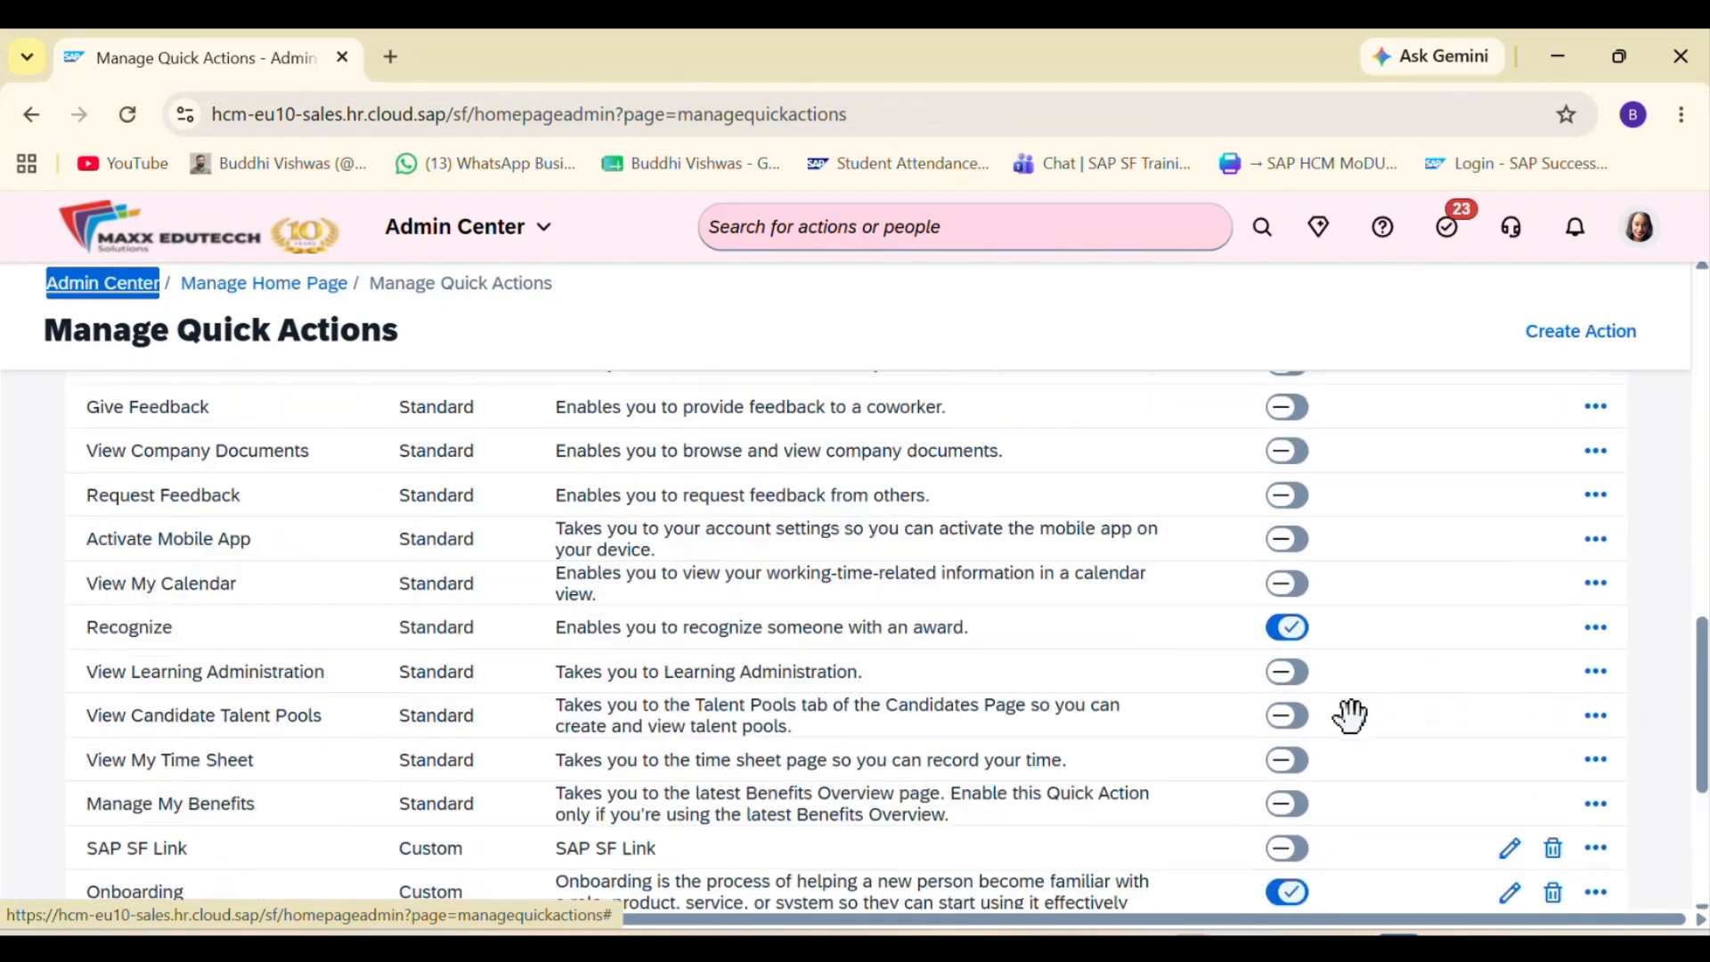
scroll(1350, 715, "up", 4)
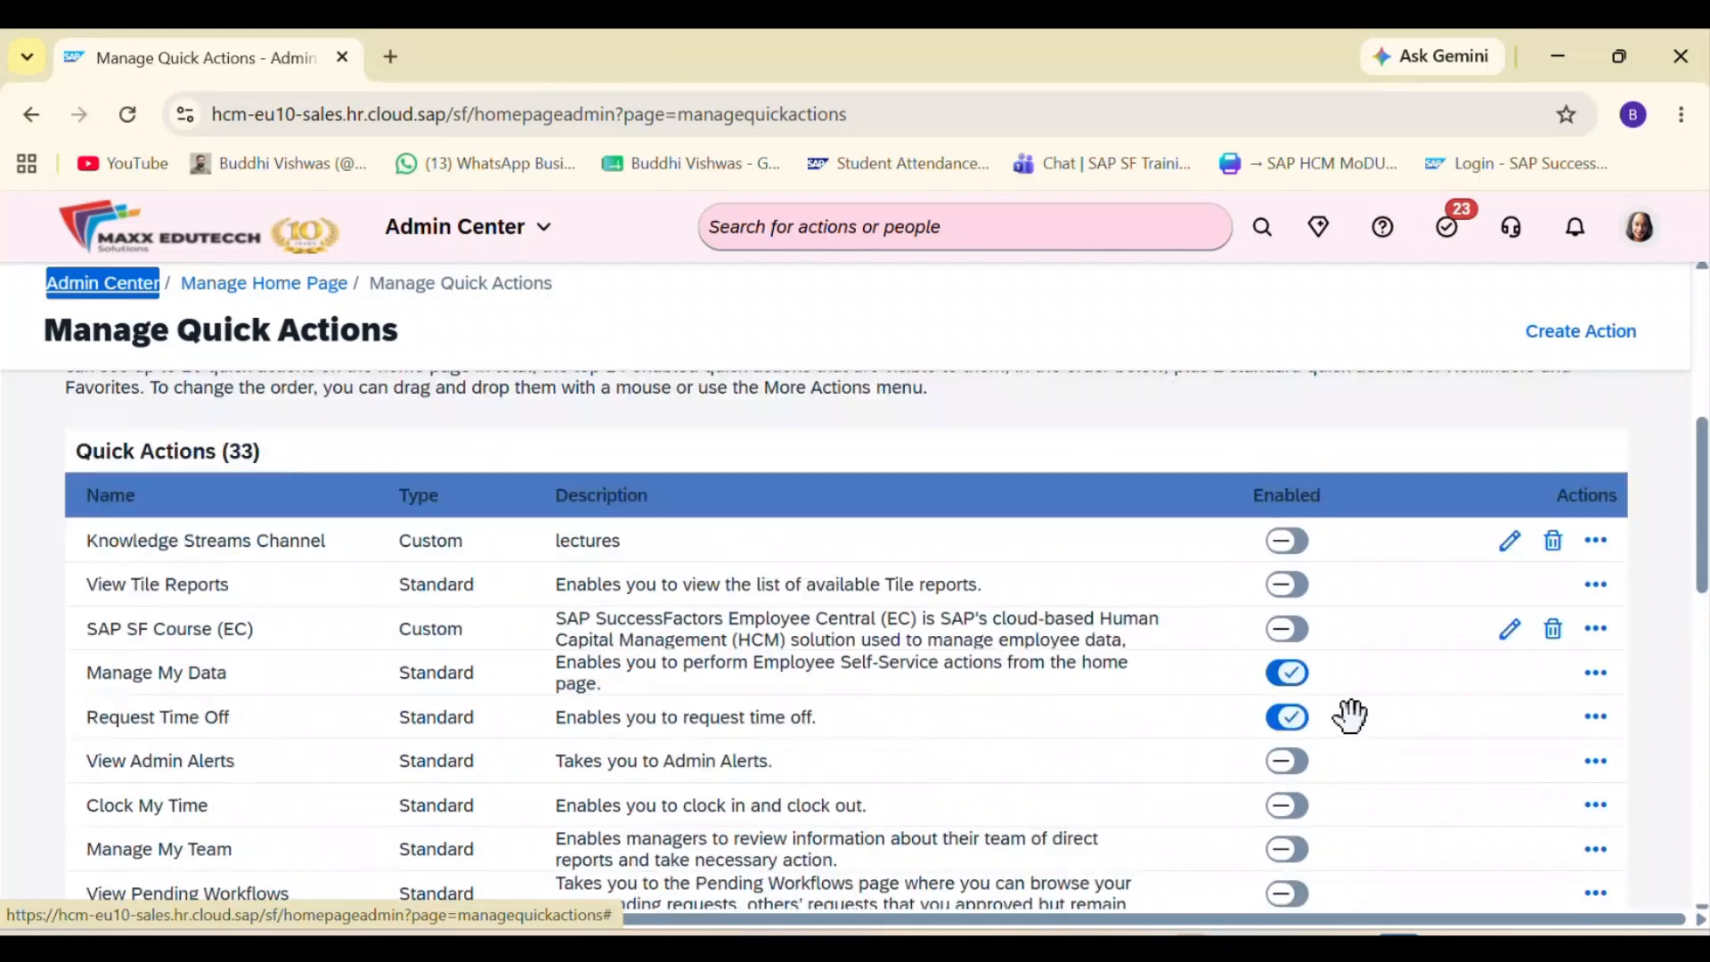
scroll(1350, 715, "down", 1)
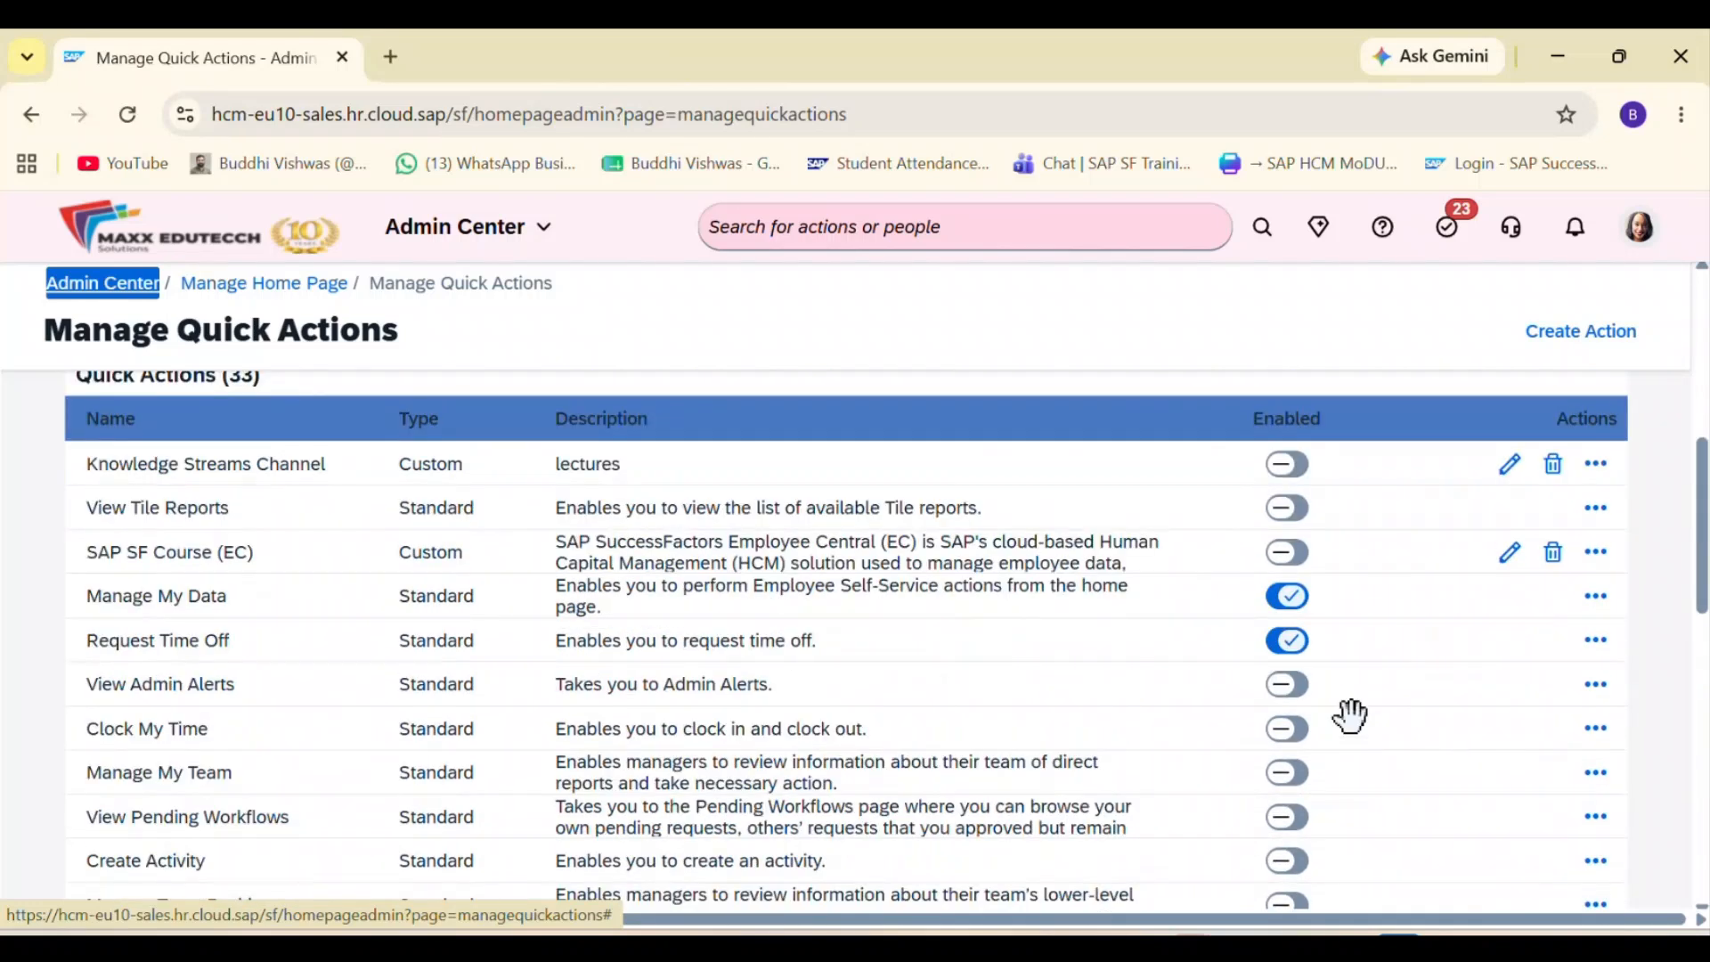
left_click(1610, 613)
left_click(1641, 646)
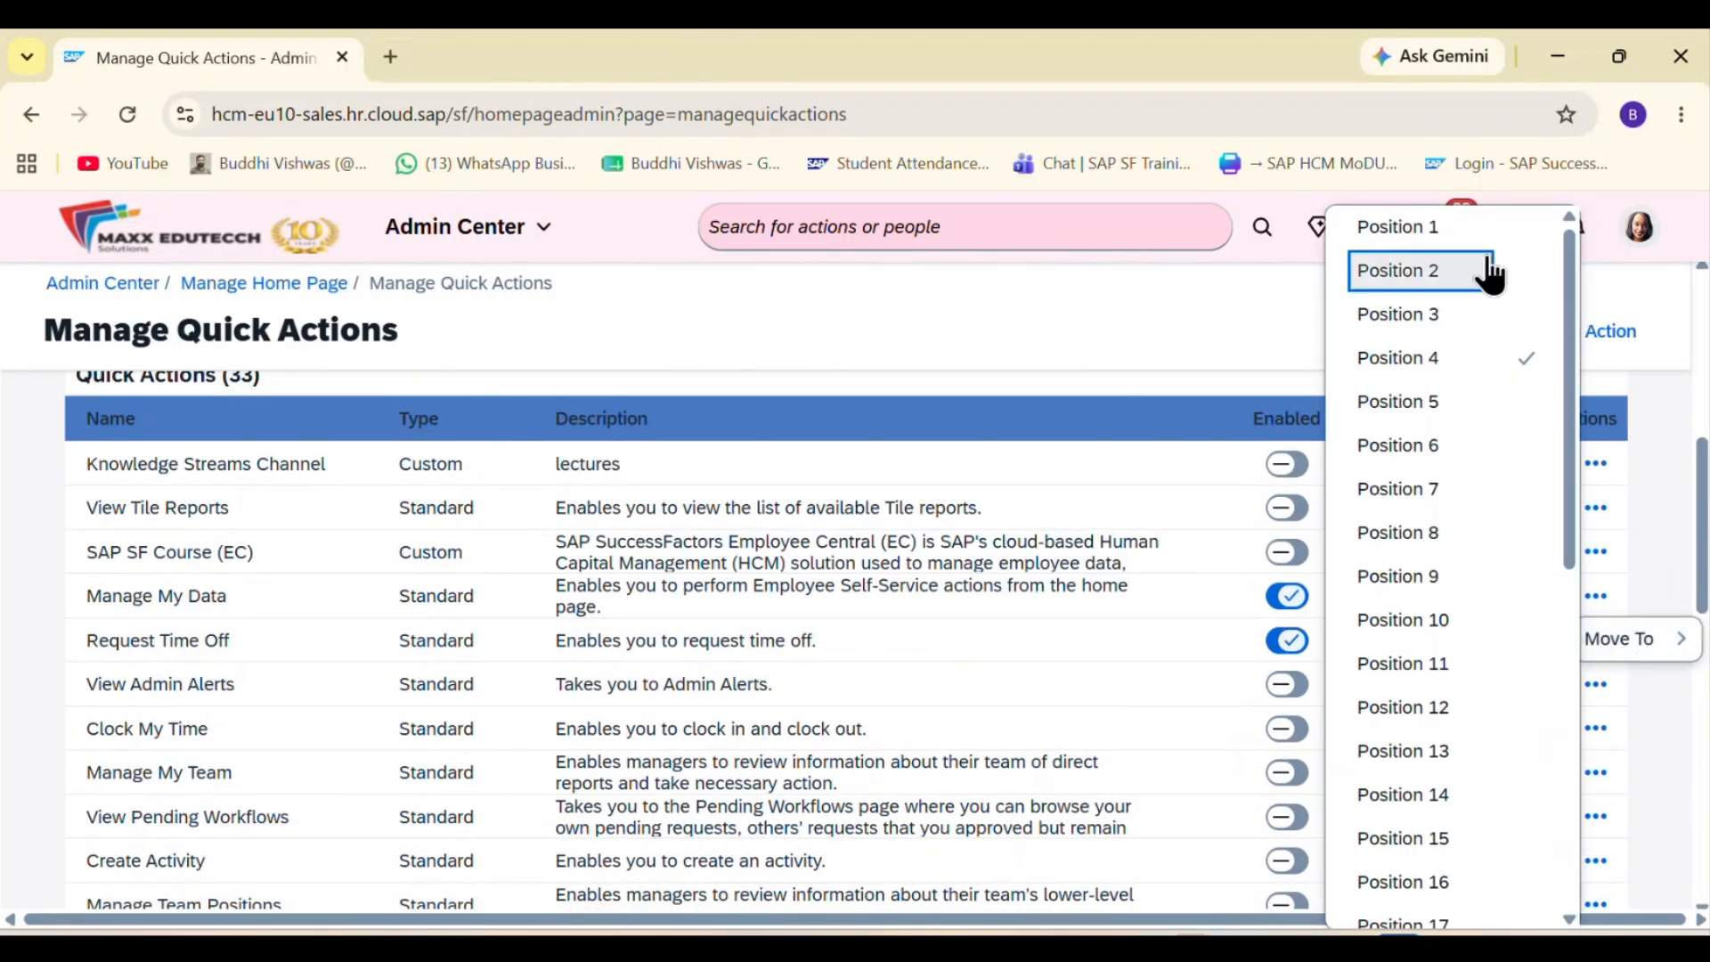
left_click(1480, 245)
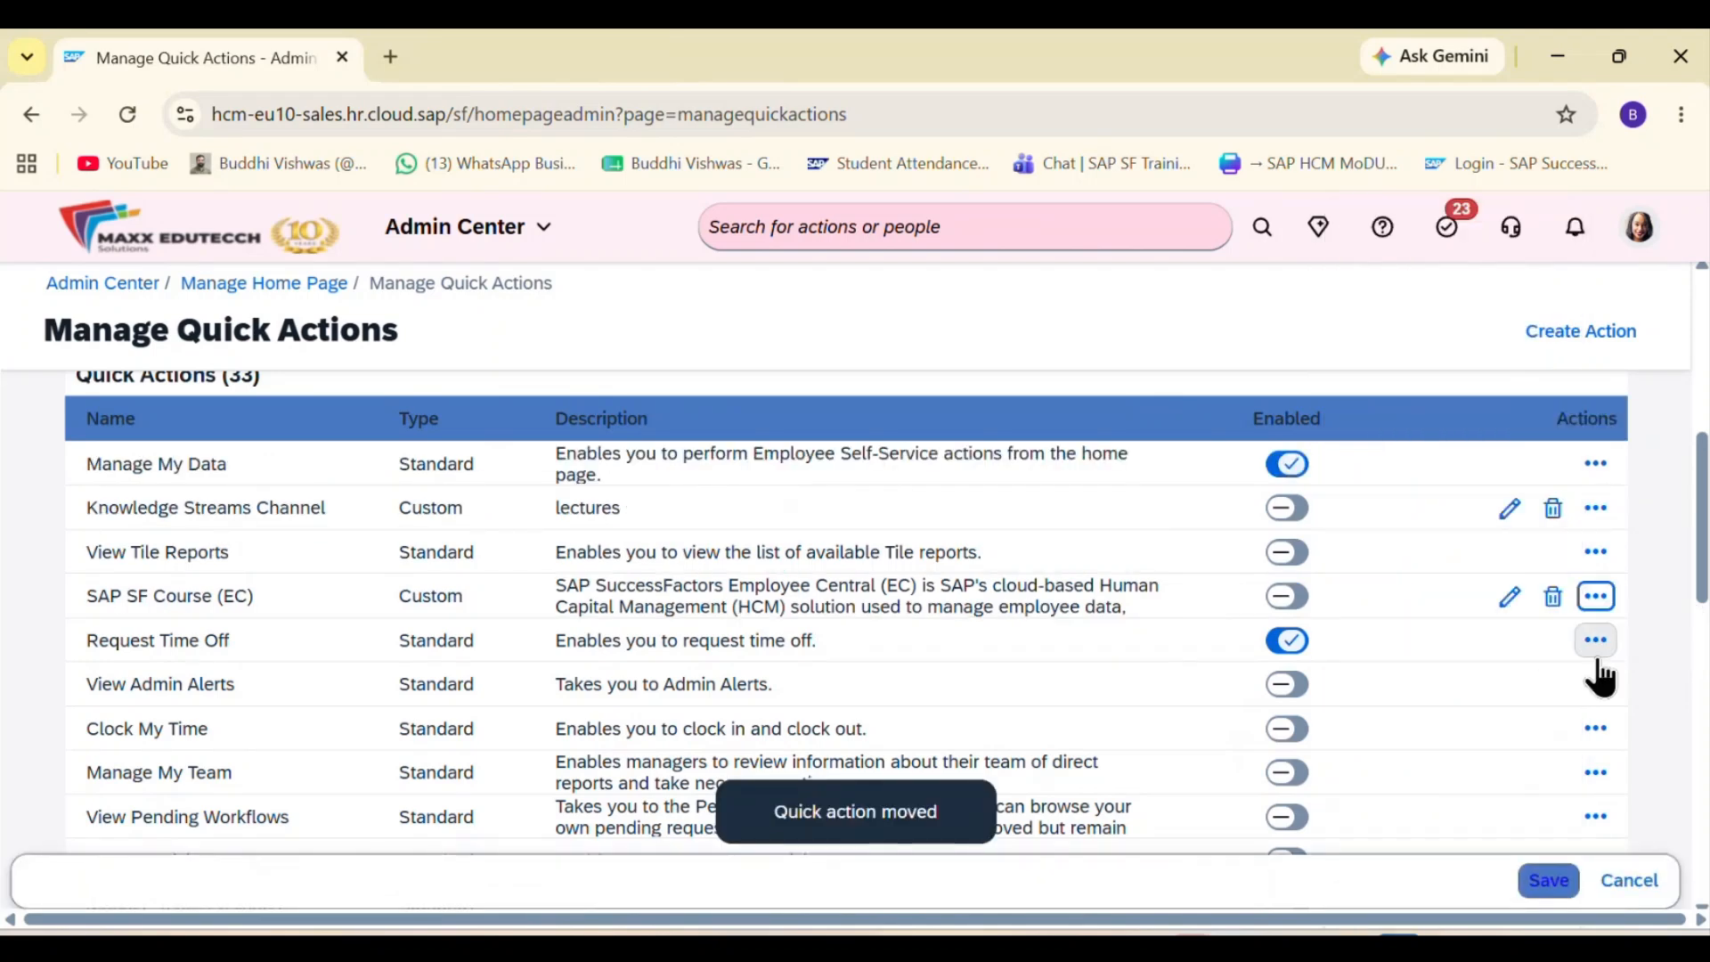
Step: Move the Request Time Off quick action to Position 1, ahead of Manage My Data
left_click(1596, 639)
left_click(1647, 688)
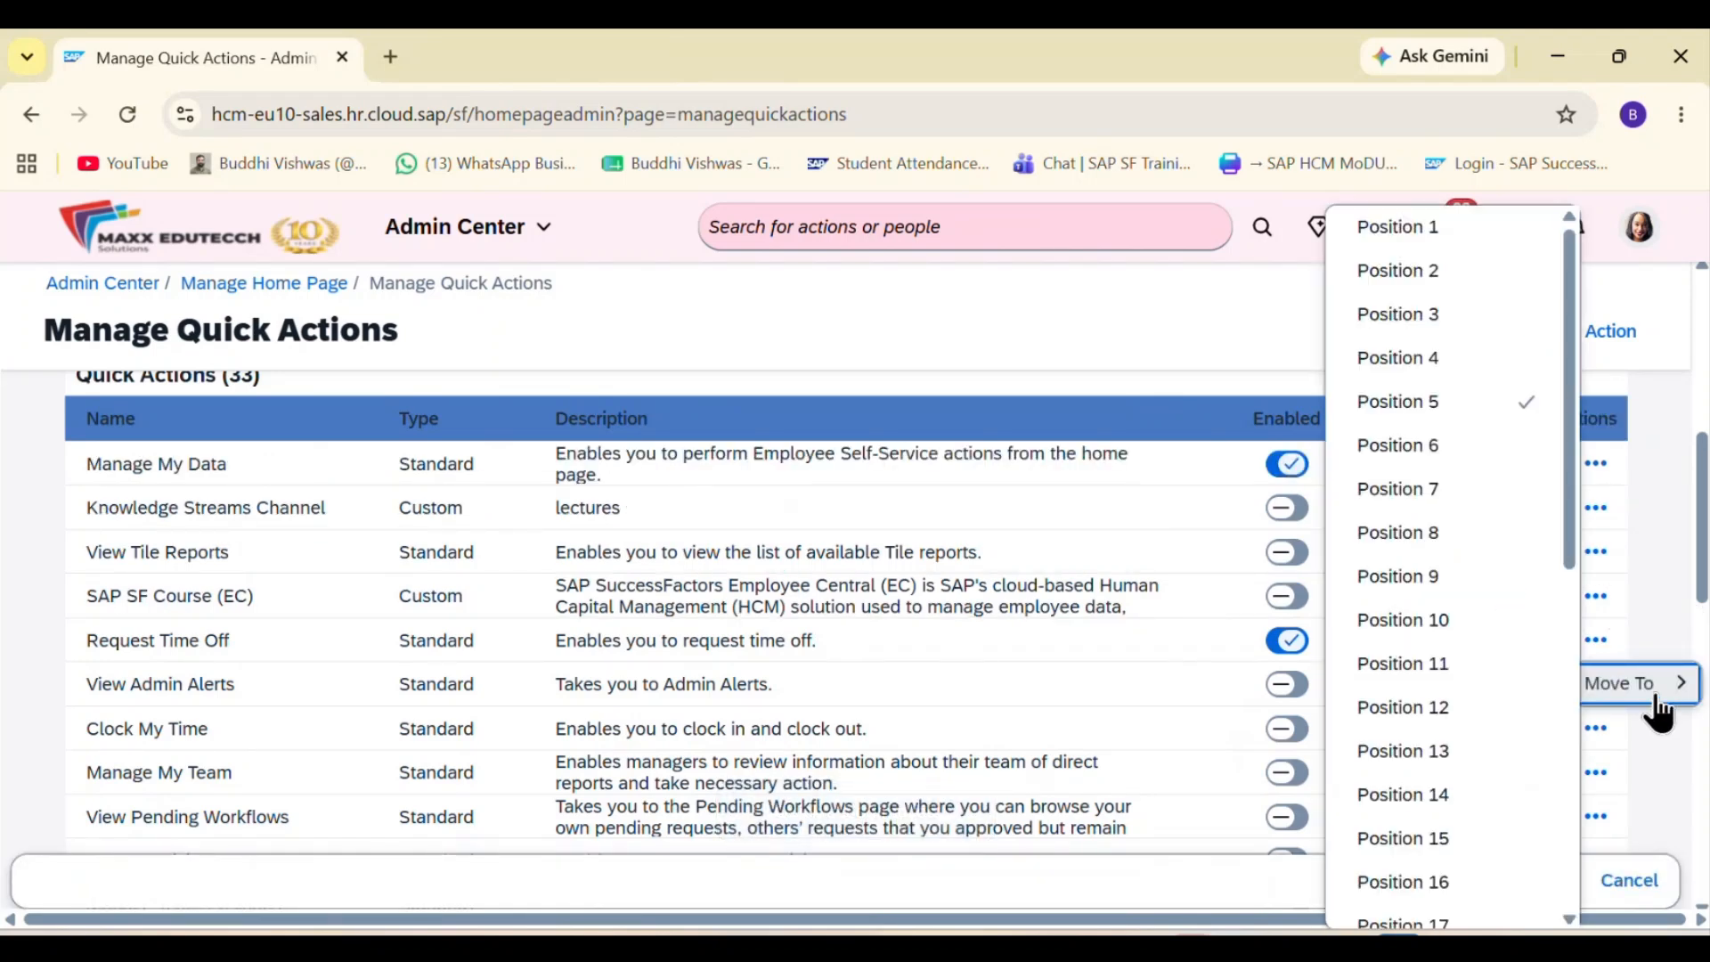
left_click(1474, 244)
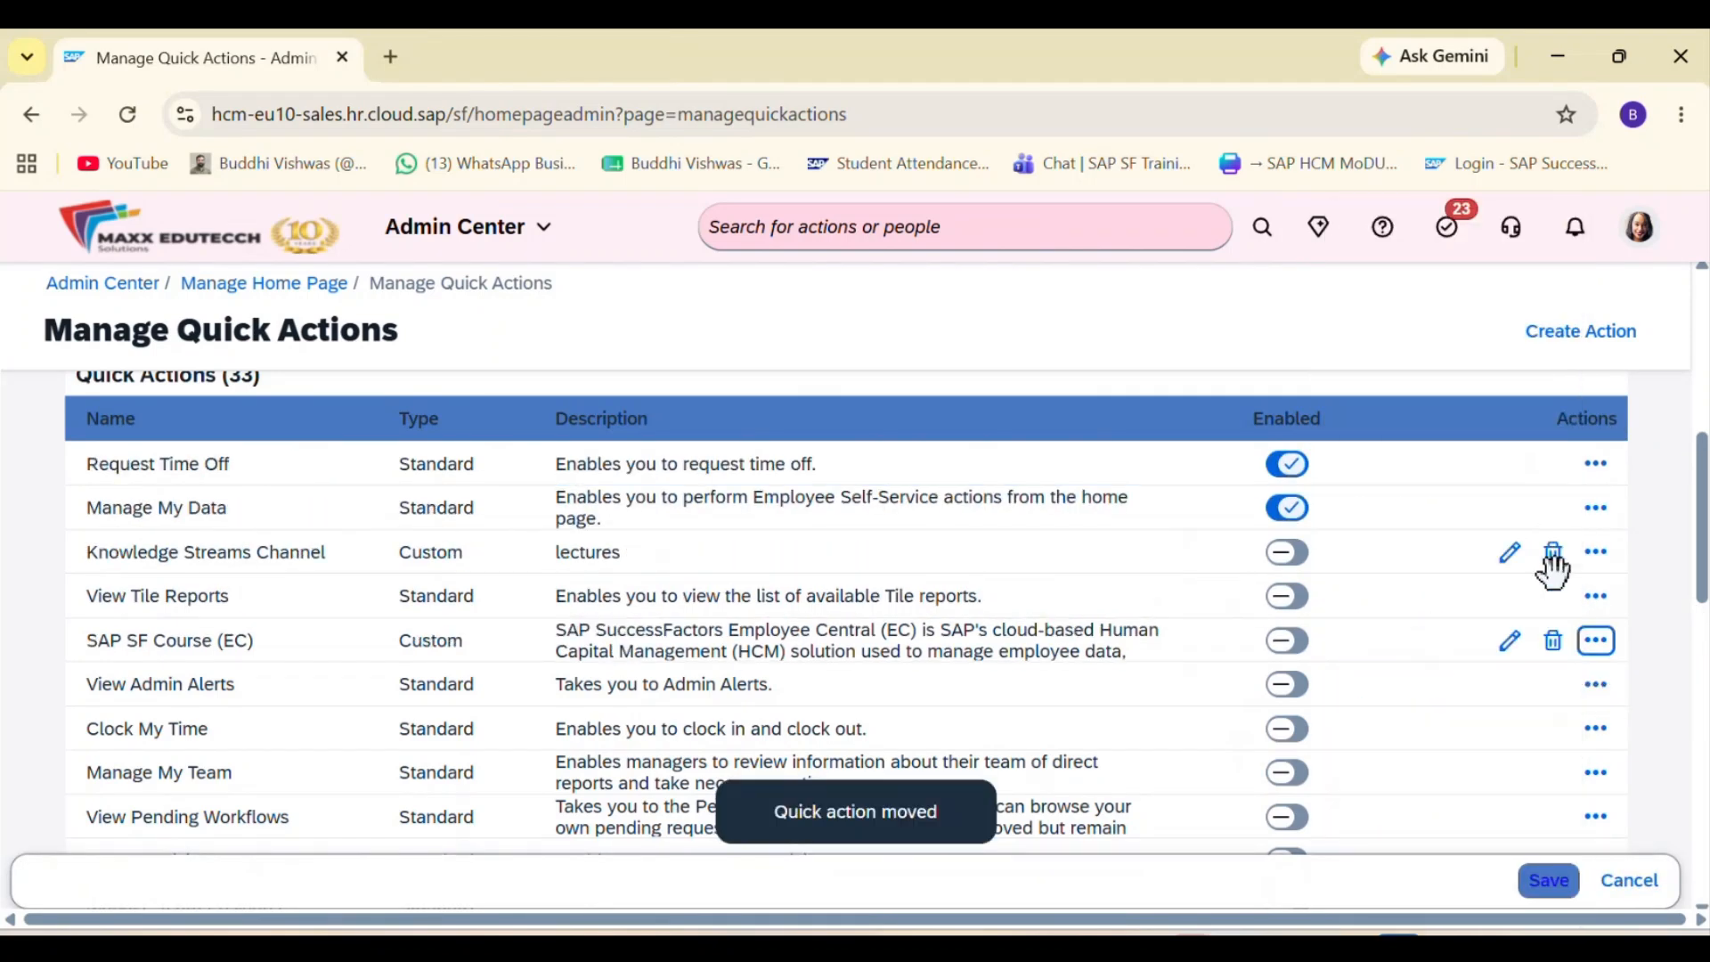
Step: Move the Delegate My Workflows quick action to Position 3 in the list
scroll(1551, 565, "down", 6)
scroll(1551, 573, "up", 3)
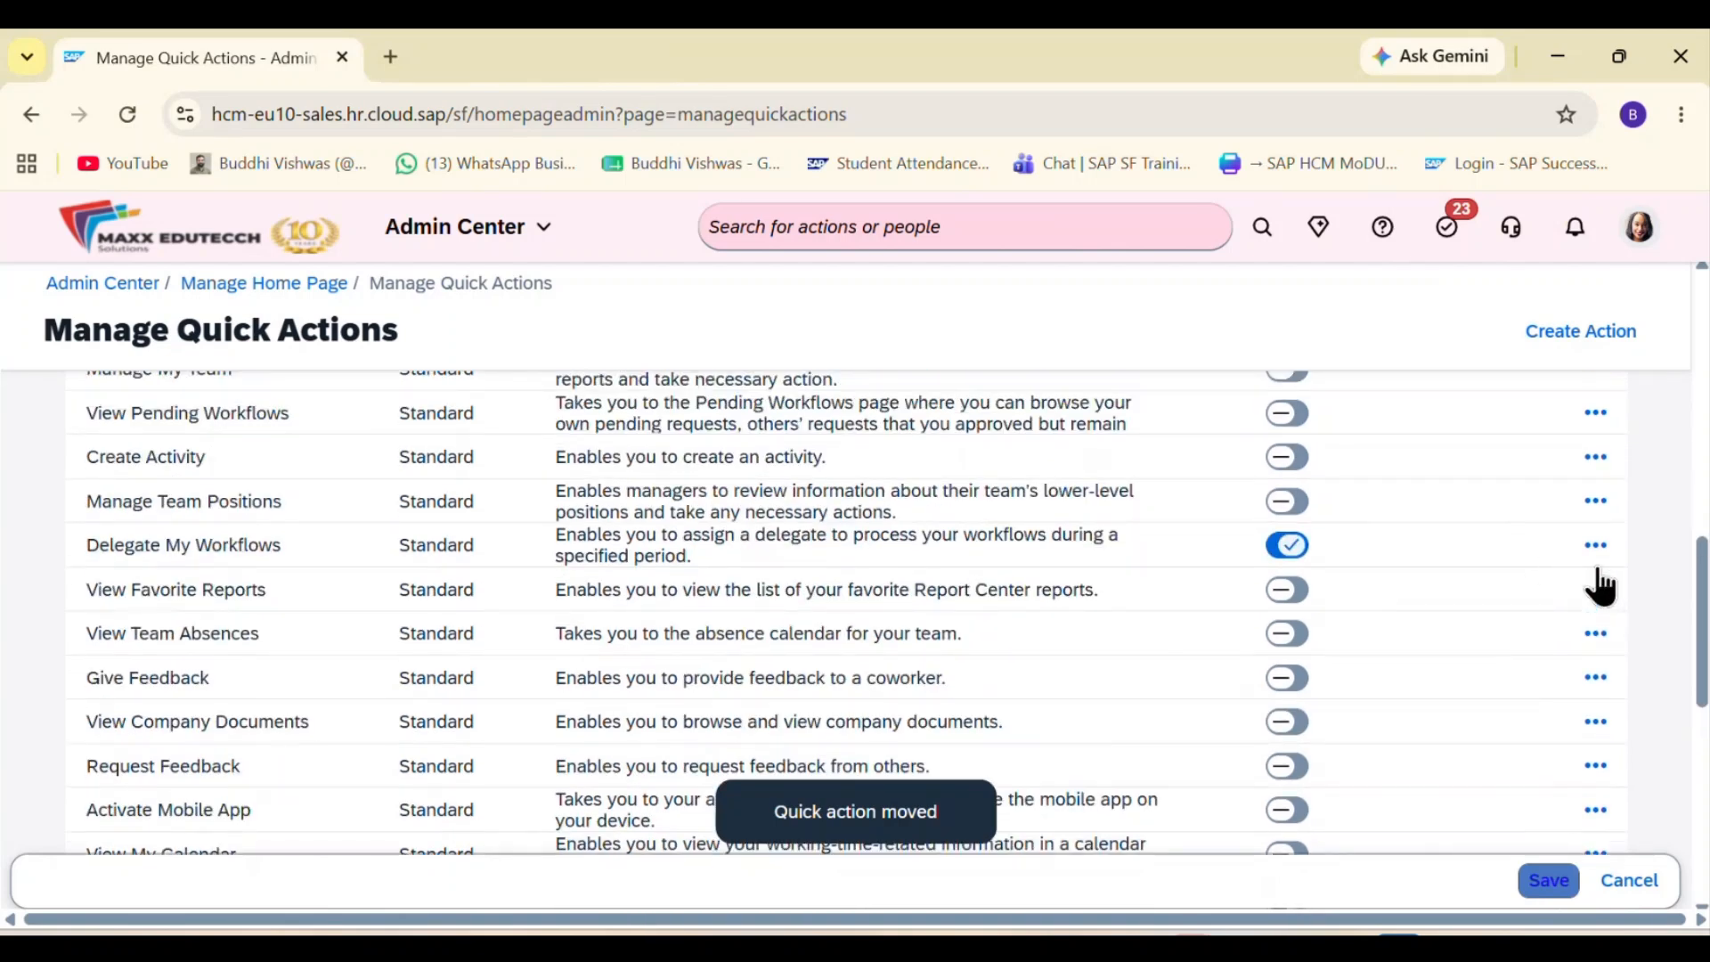
left_click(1598, 547)
left_click(1649, 599)
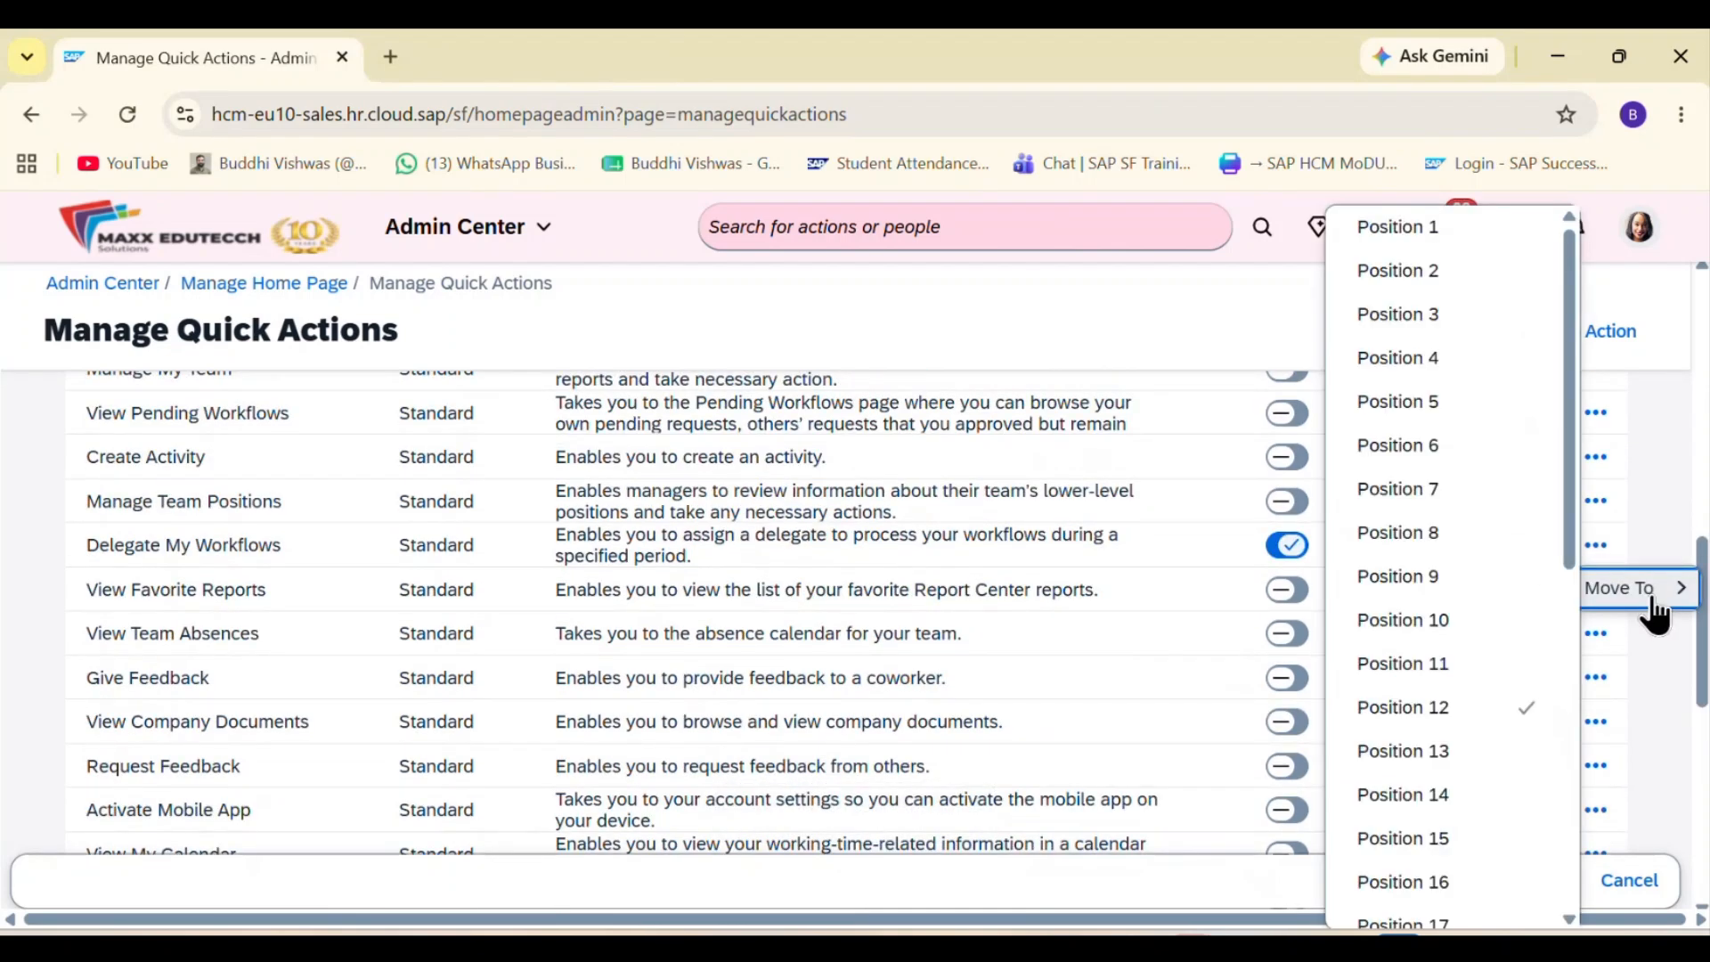
left_click(1456, 345)
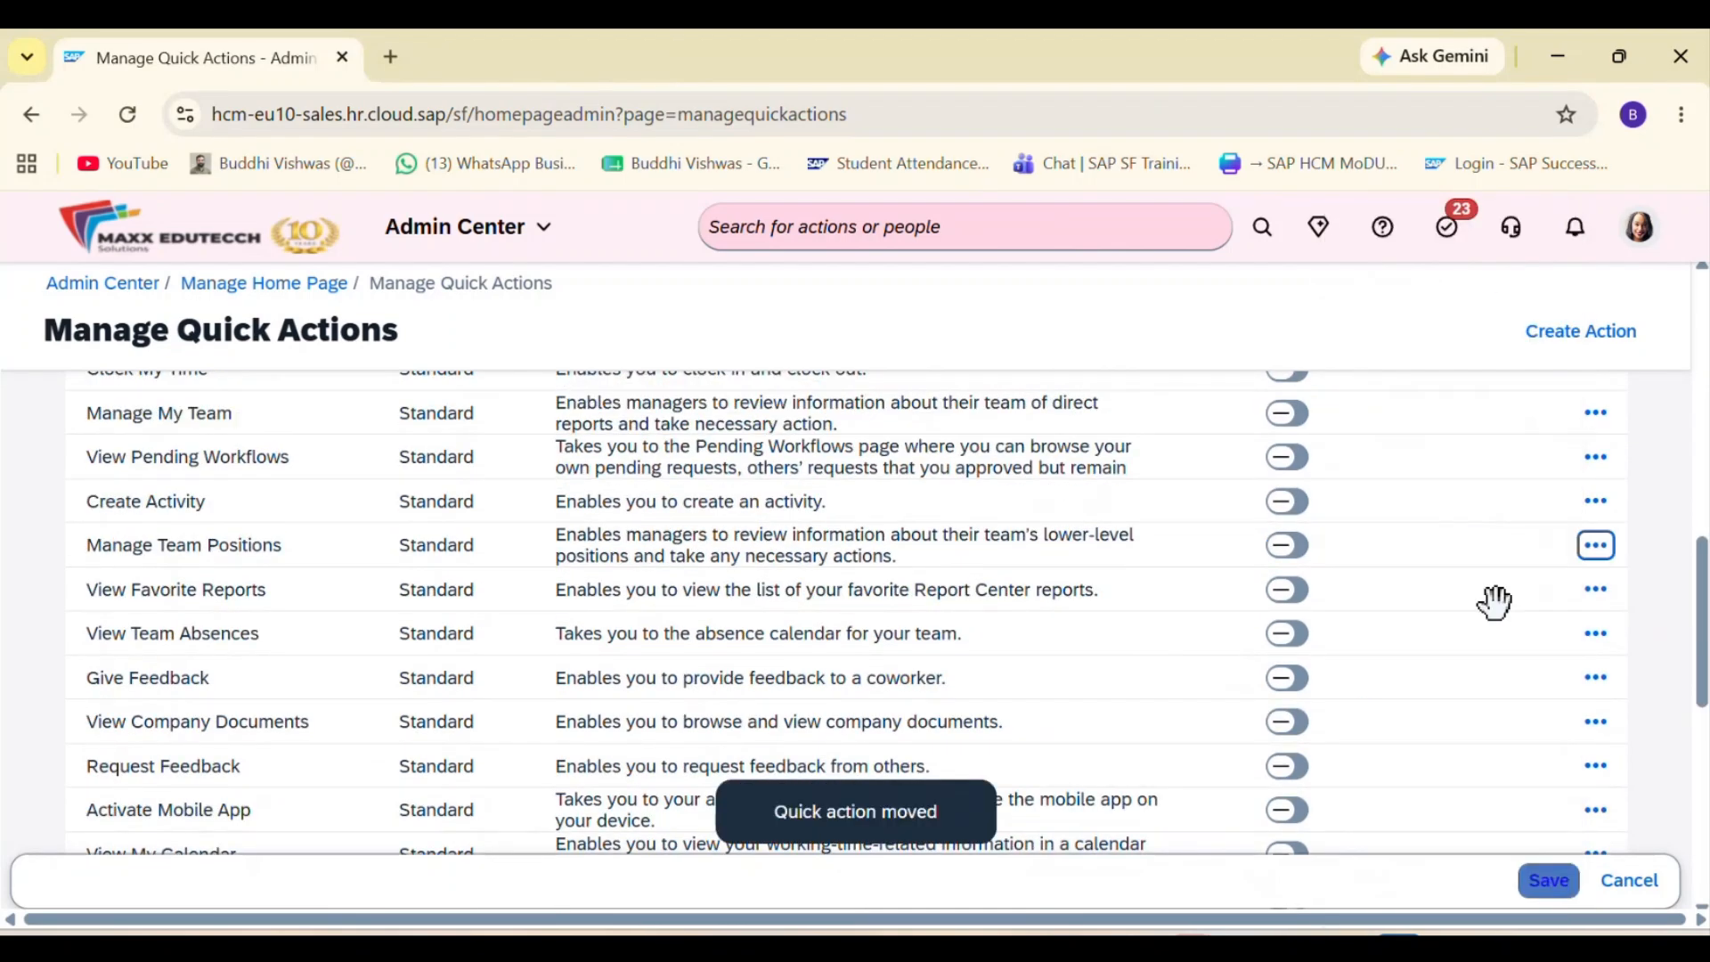
Step: Move the Recognize quick action to Position 4, directly after Delegate My Workflows
scroll(1492, 600, "down", 2)
left_click(1595, 764)
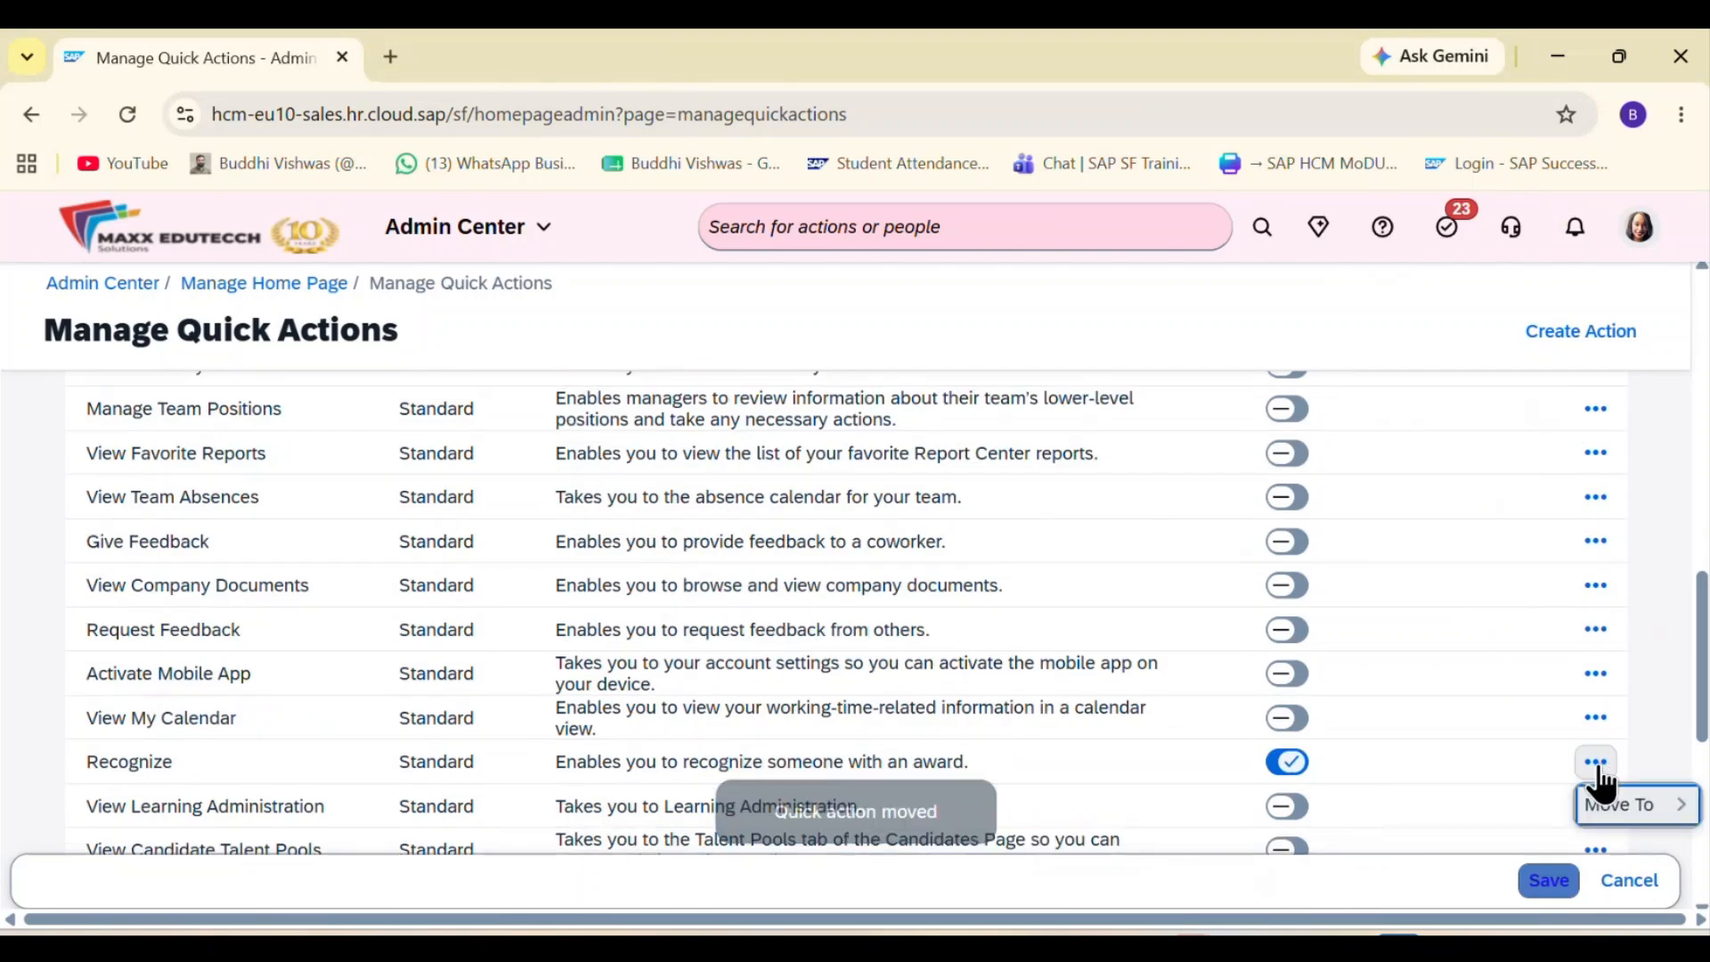
left_click(1647, 806)
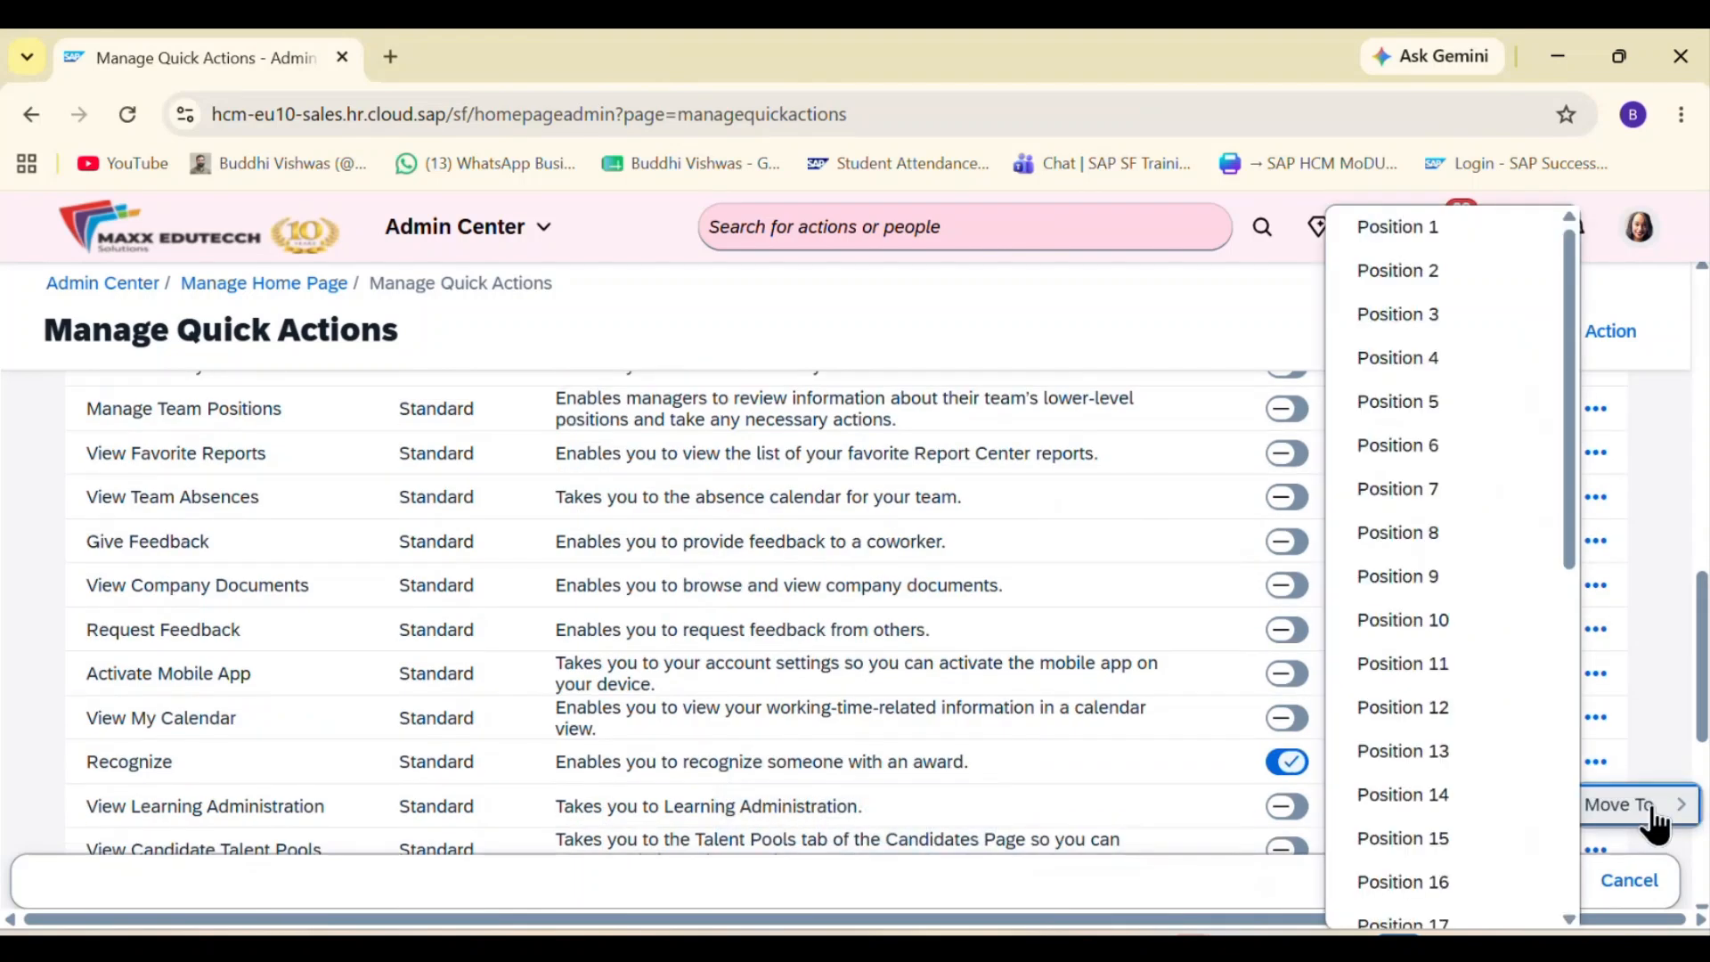
left_click(1466, 358)
Step: Move the custom Onboarding quick action to Position 5, directly after Recognize
scroll(1488, 649, "down", 5)
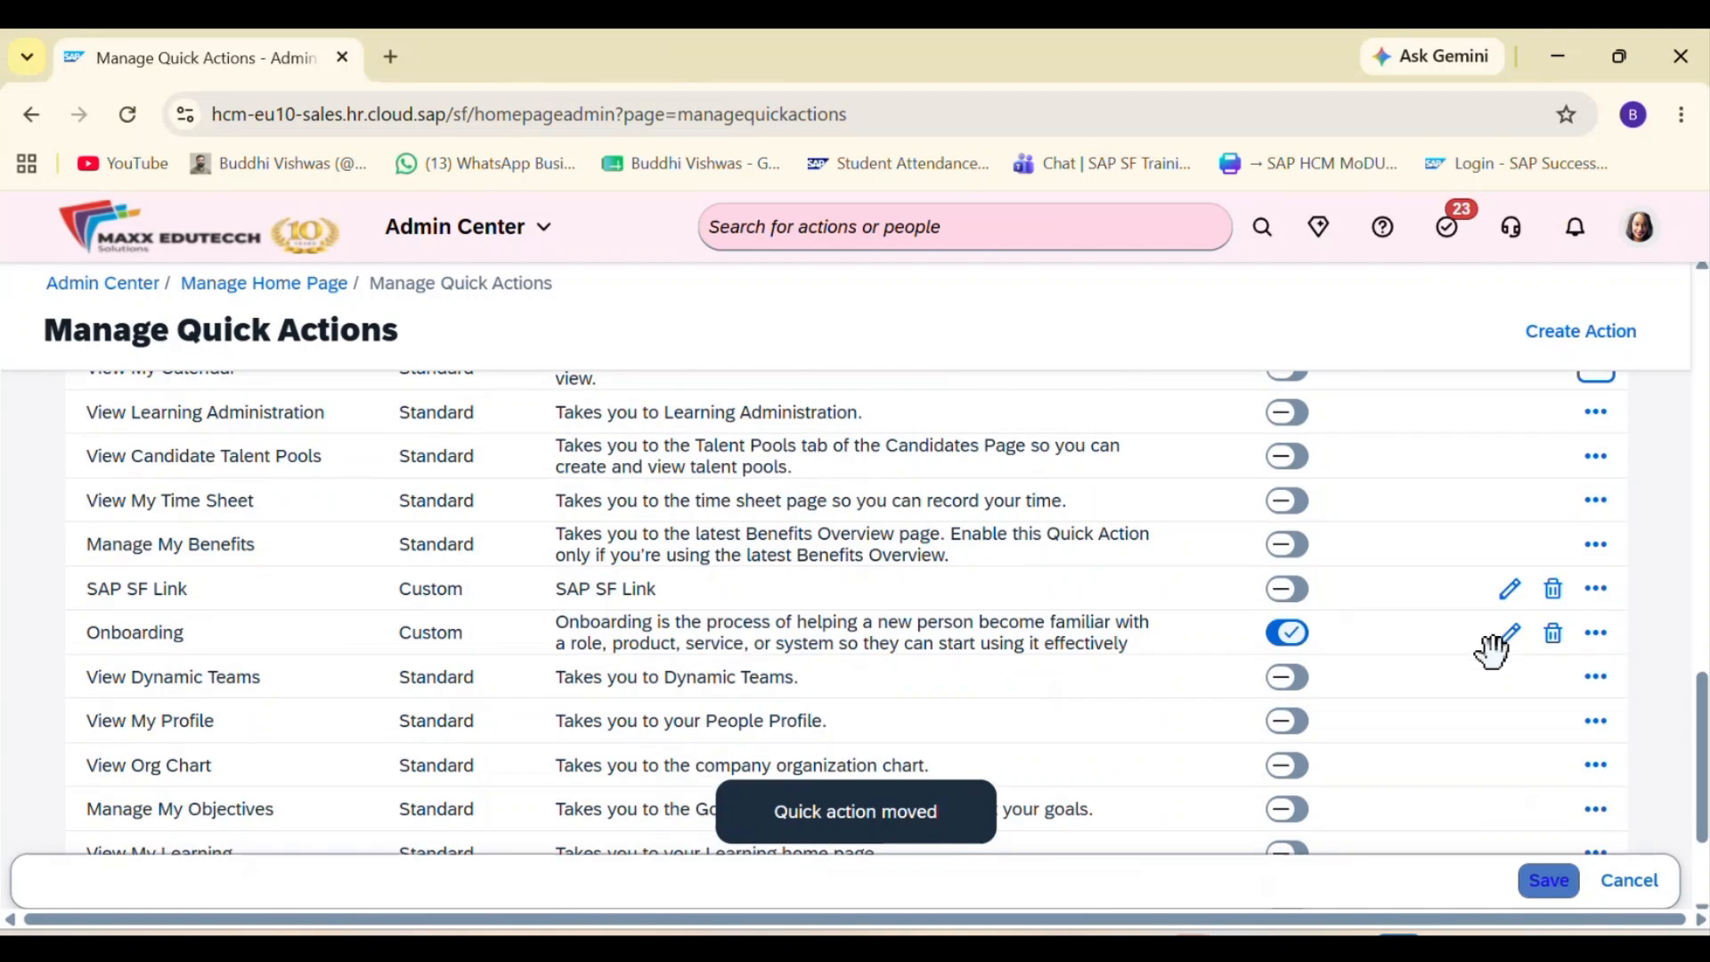
left_click(1595, 628)
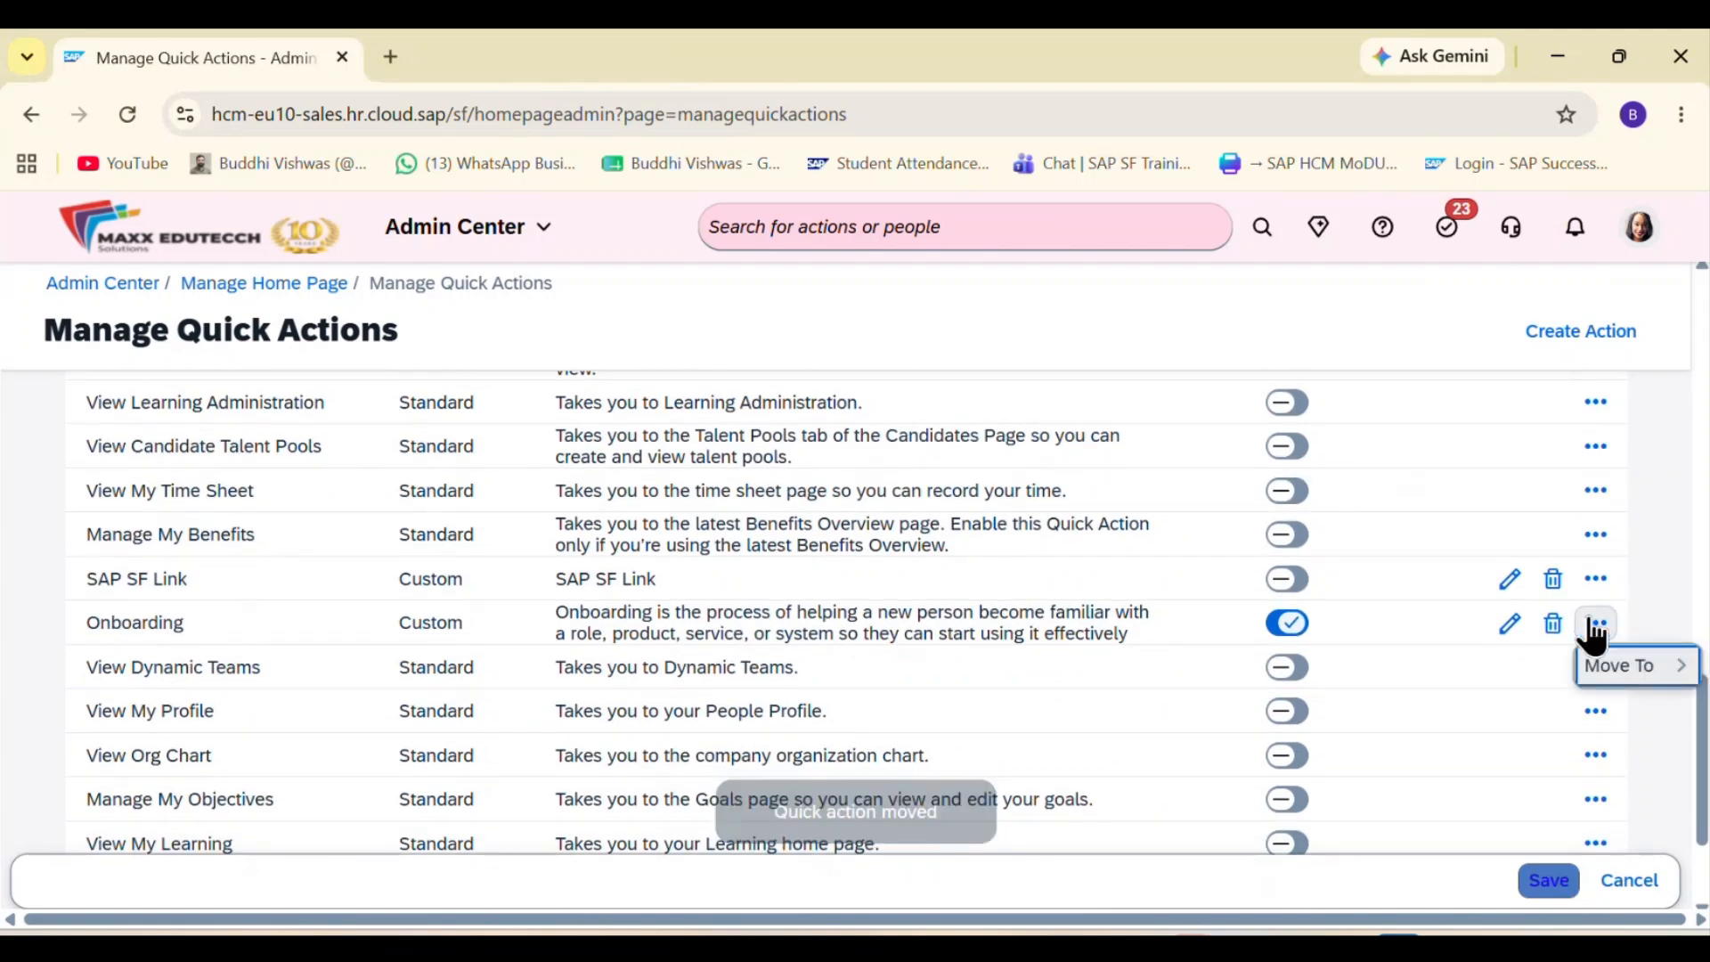
left_click(1640, 670)
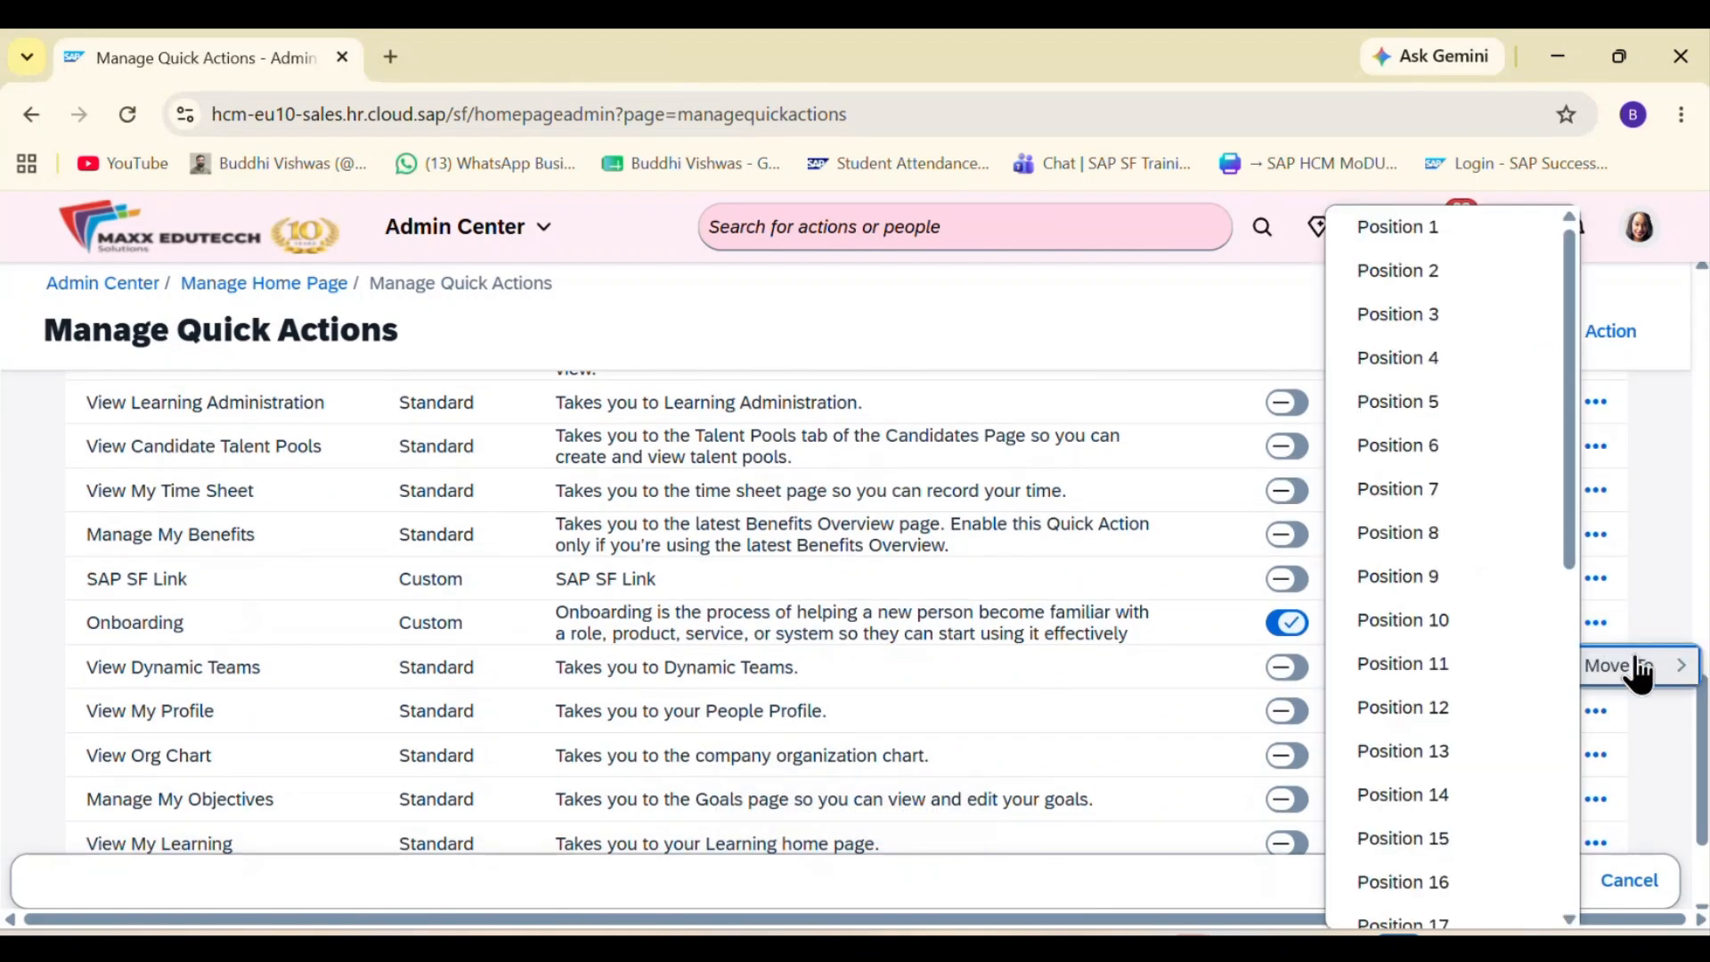
left_click(1447, 417)
Step: Enable the View Tile Reports standard quick action in the Quick Actions table
scroll(1443, 584, "down", 2)
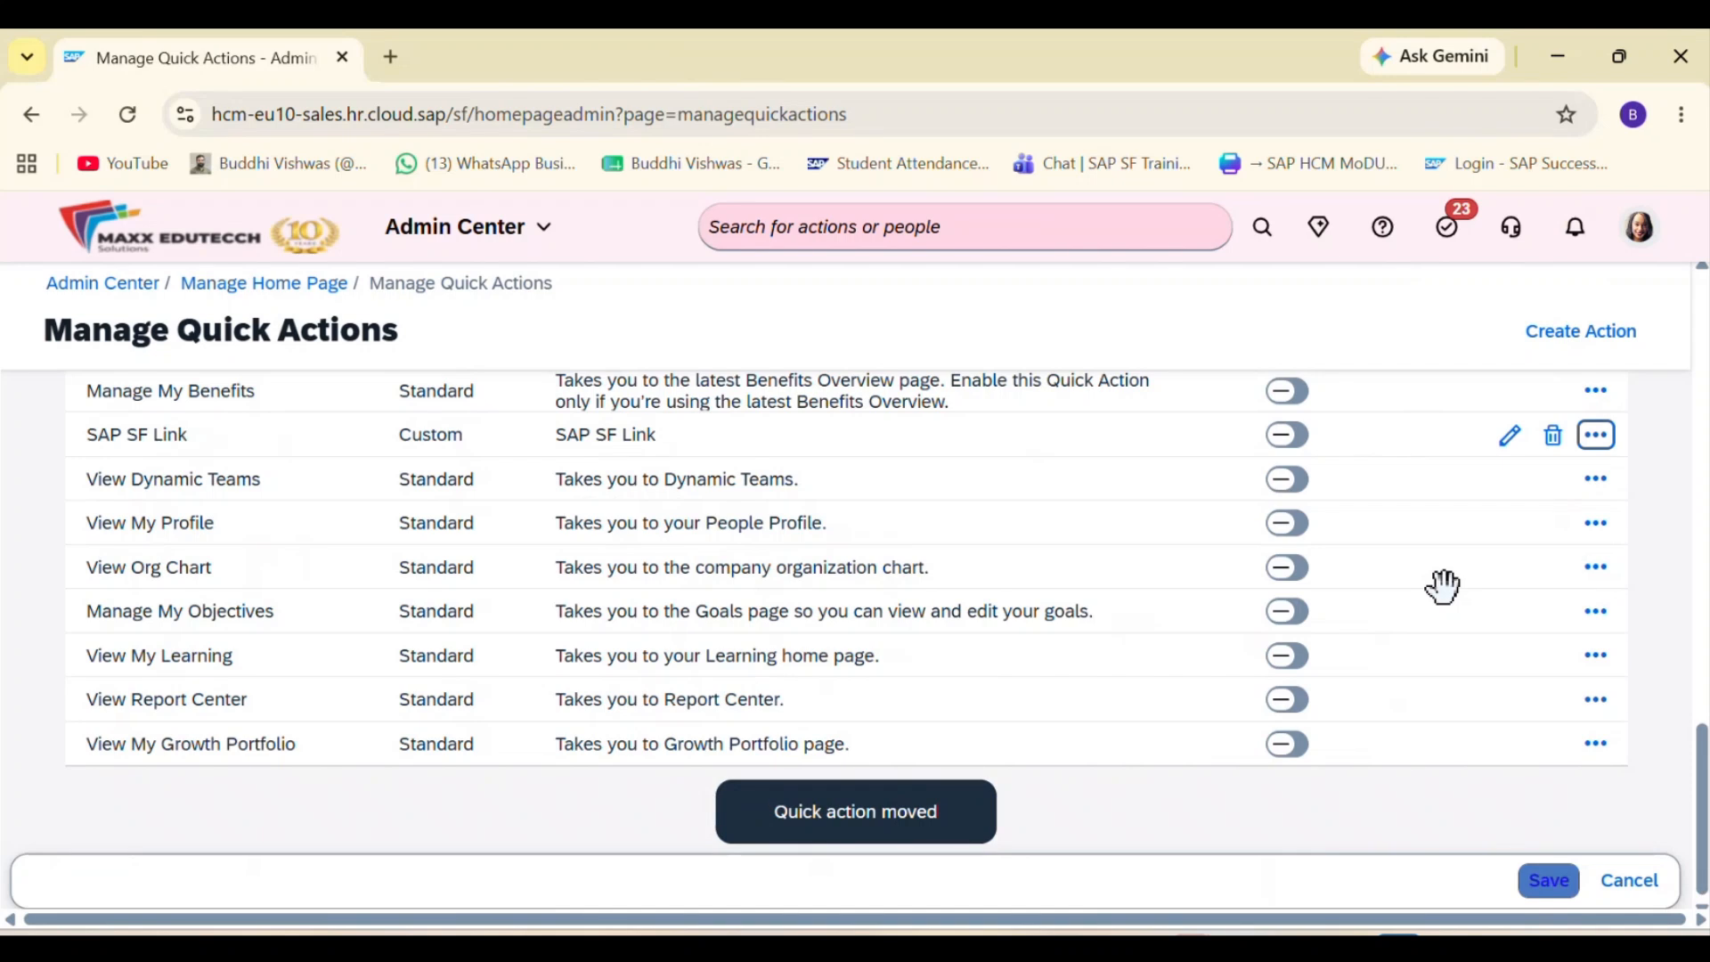
scroll(1442, 584, "up", 15)
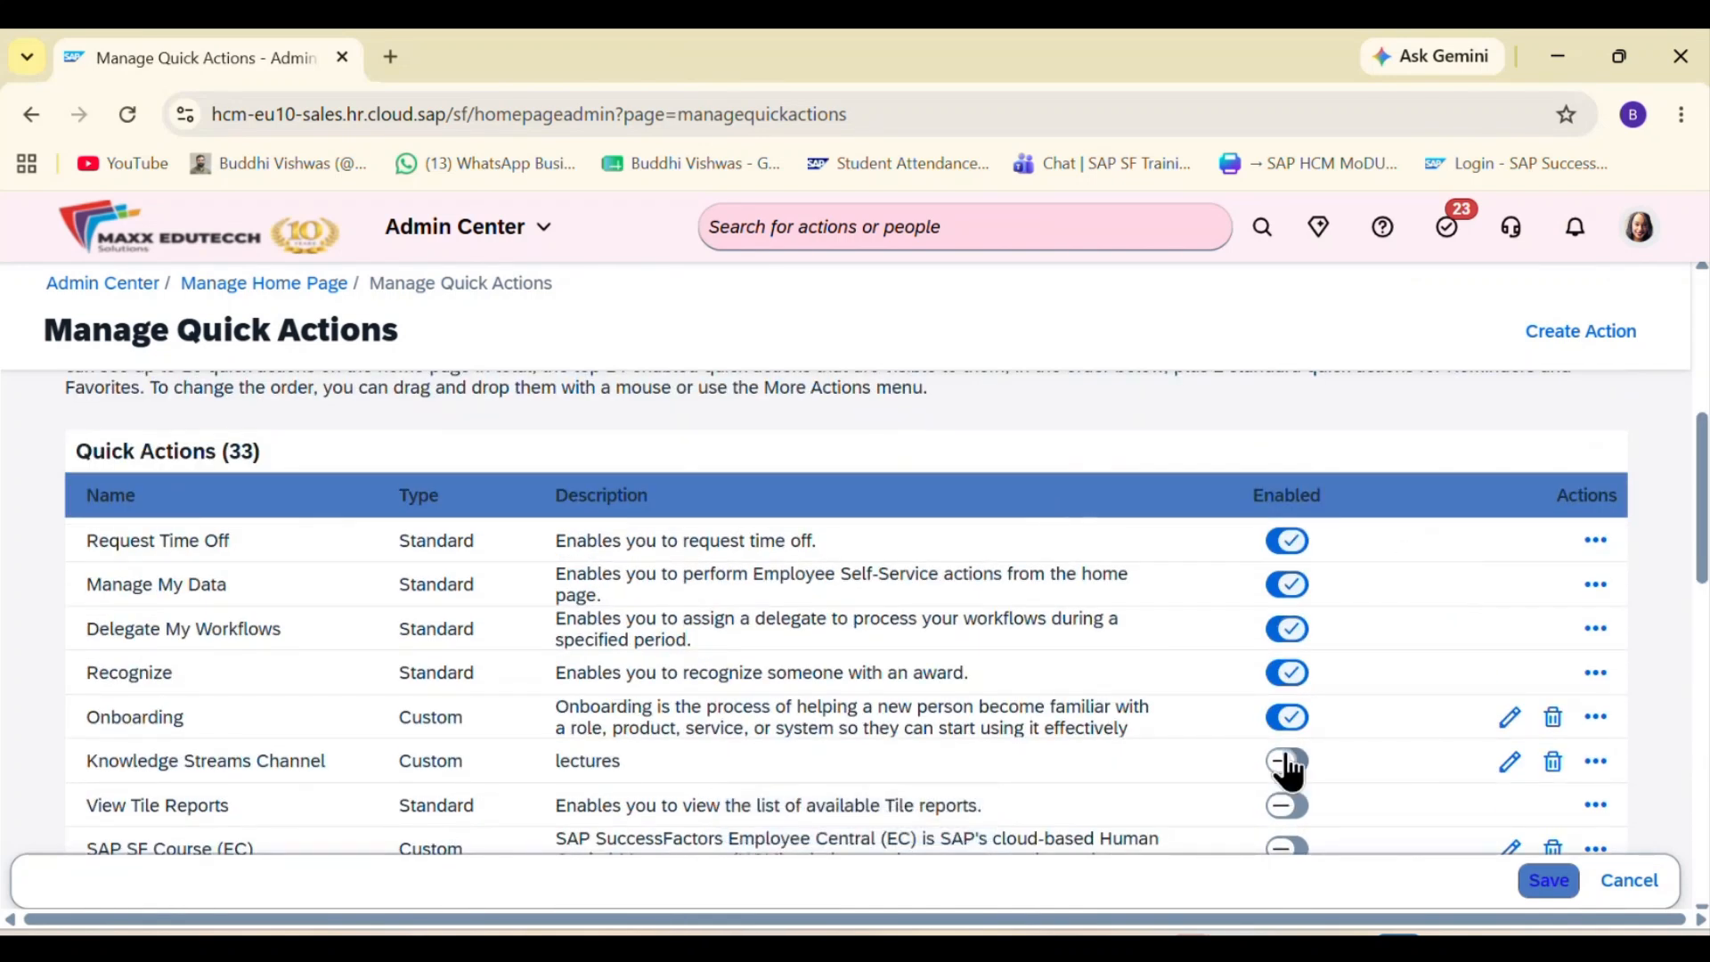
scroll(1287, 766, "down", 5)
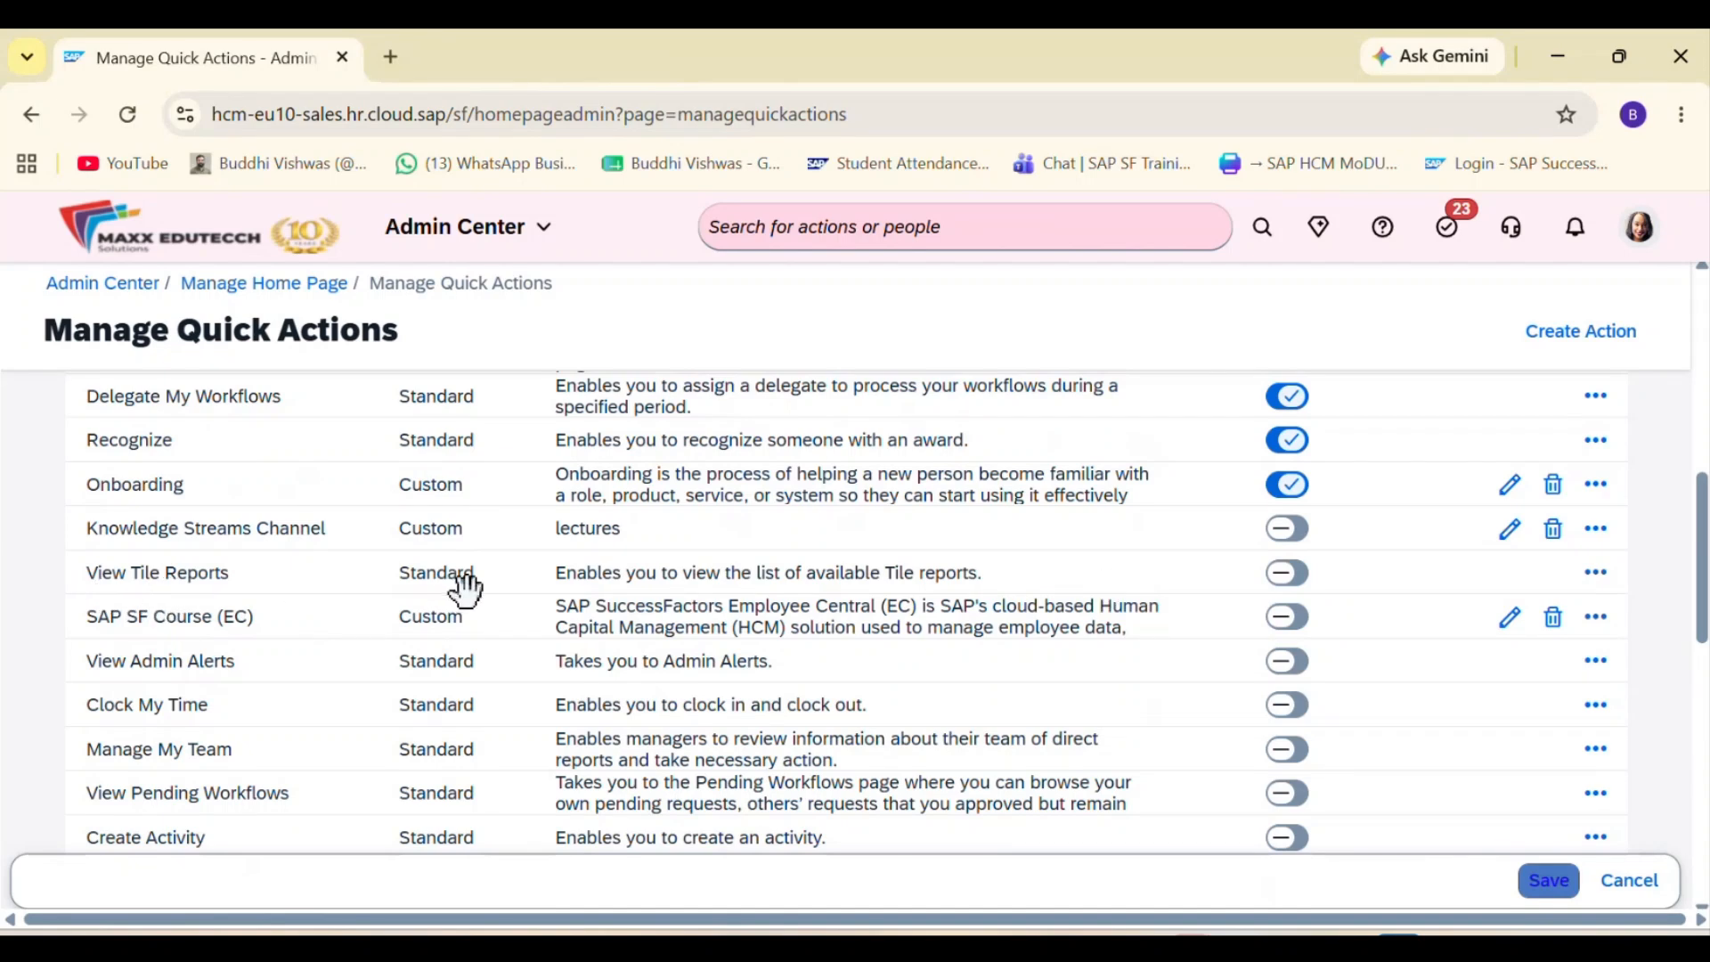
left_click(1283, 581)
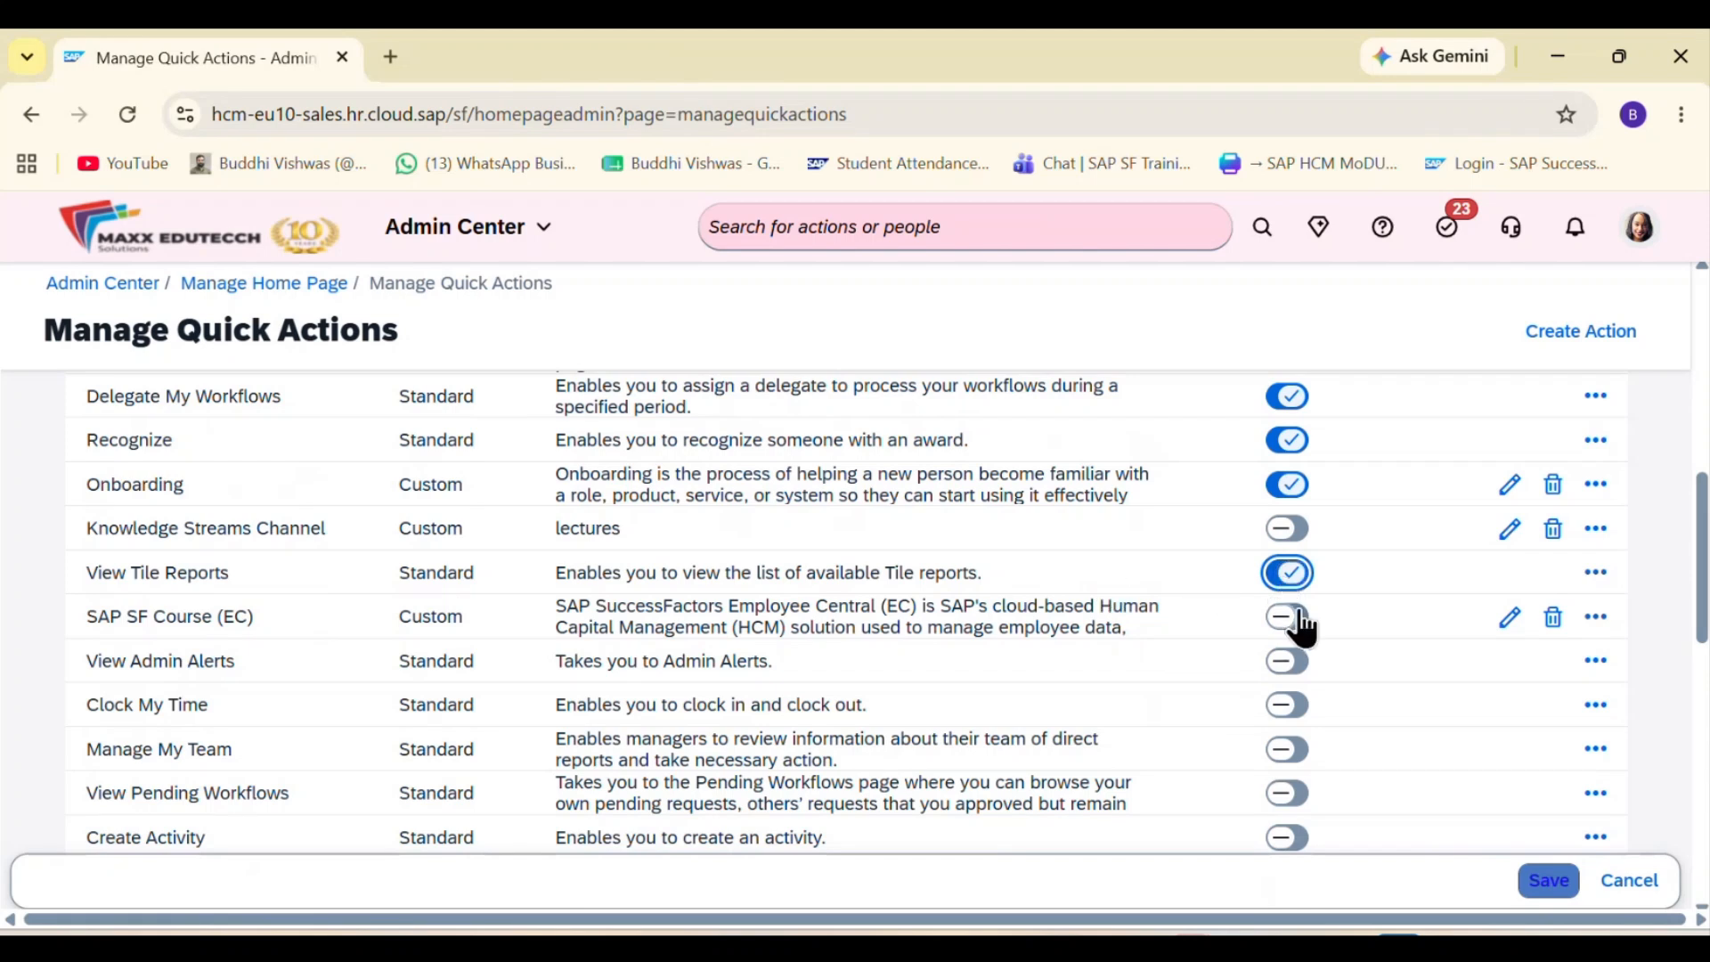
Step: Move View Tile Reports to Position 1 and save the quick action changes
scroll(1300, 610, "up", 2)
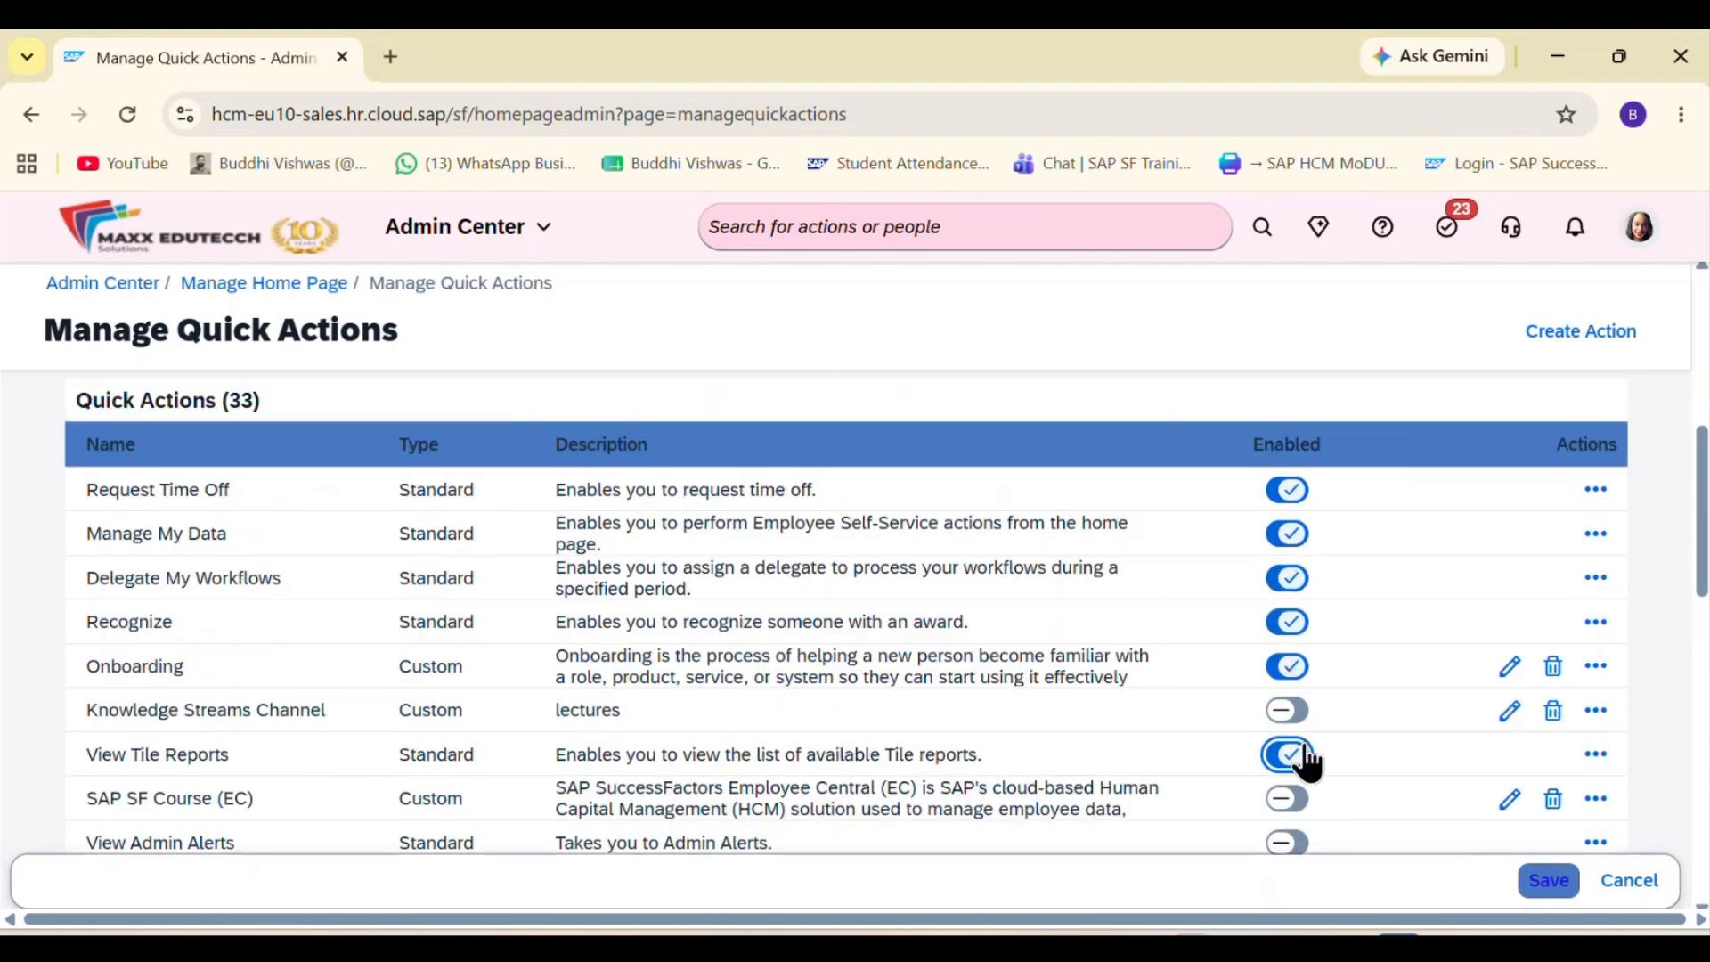
left_click(1596, 754)
left_click(1635, 804)
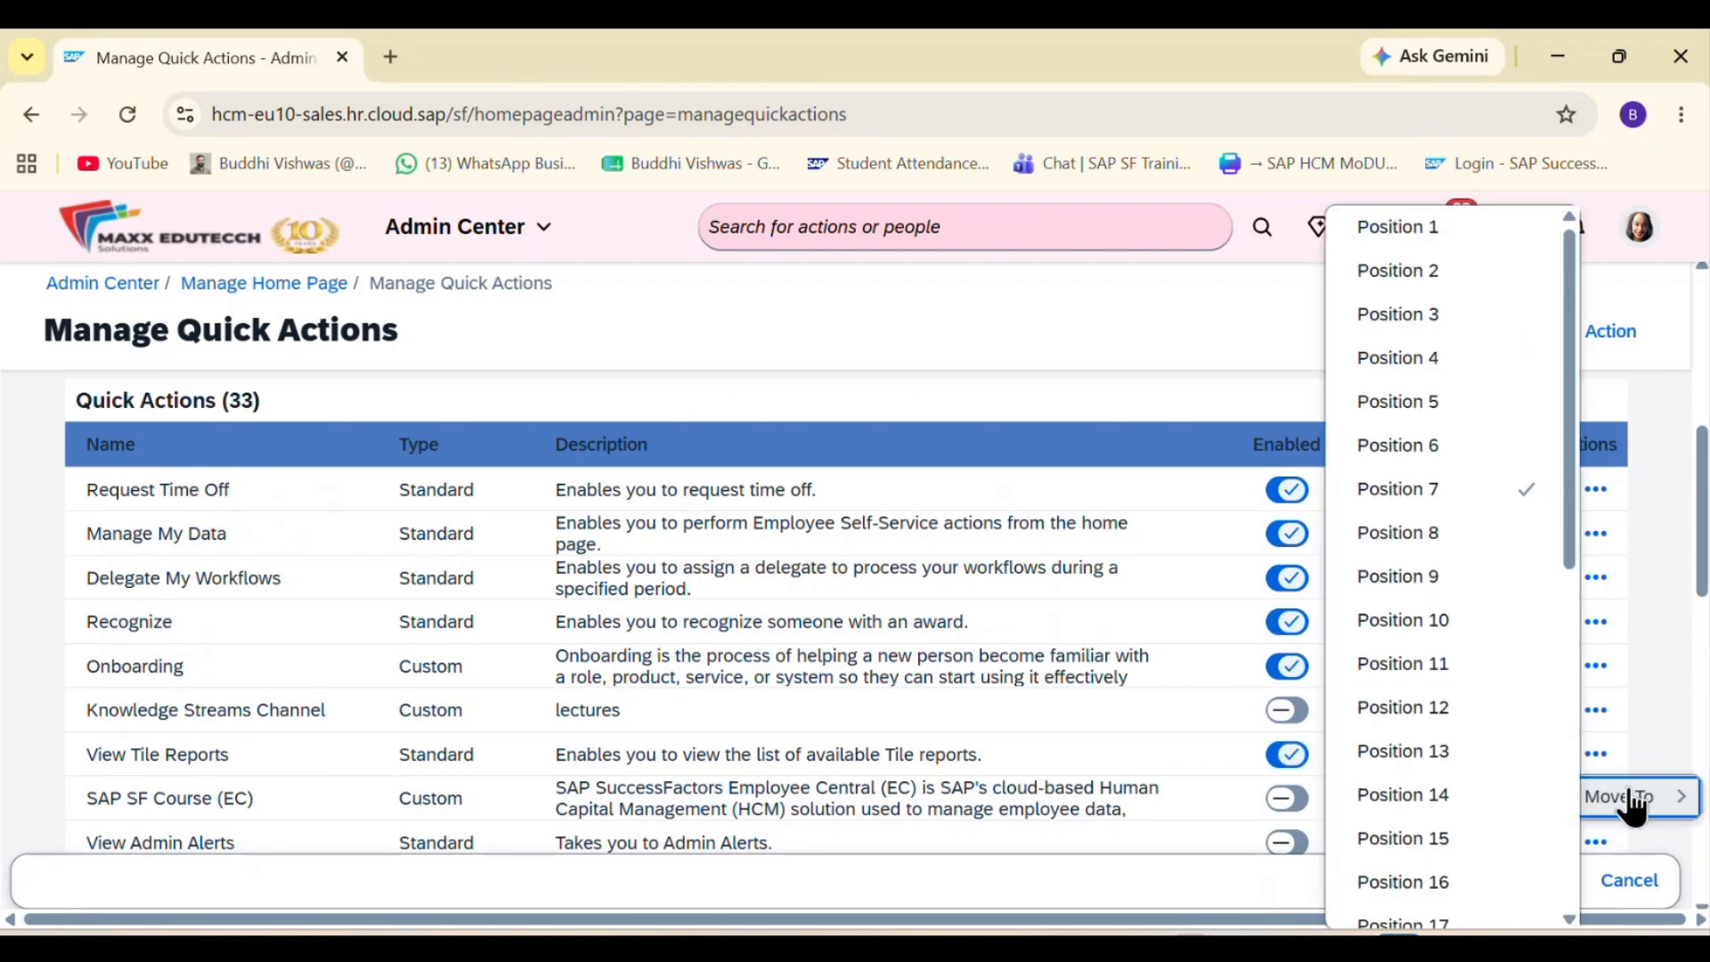
left_click(1471, 231)
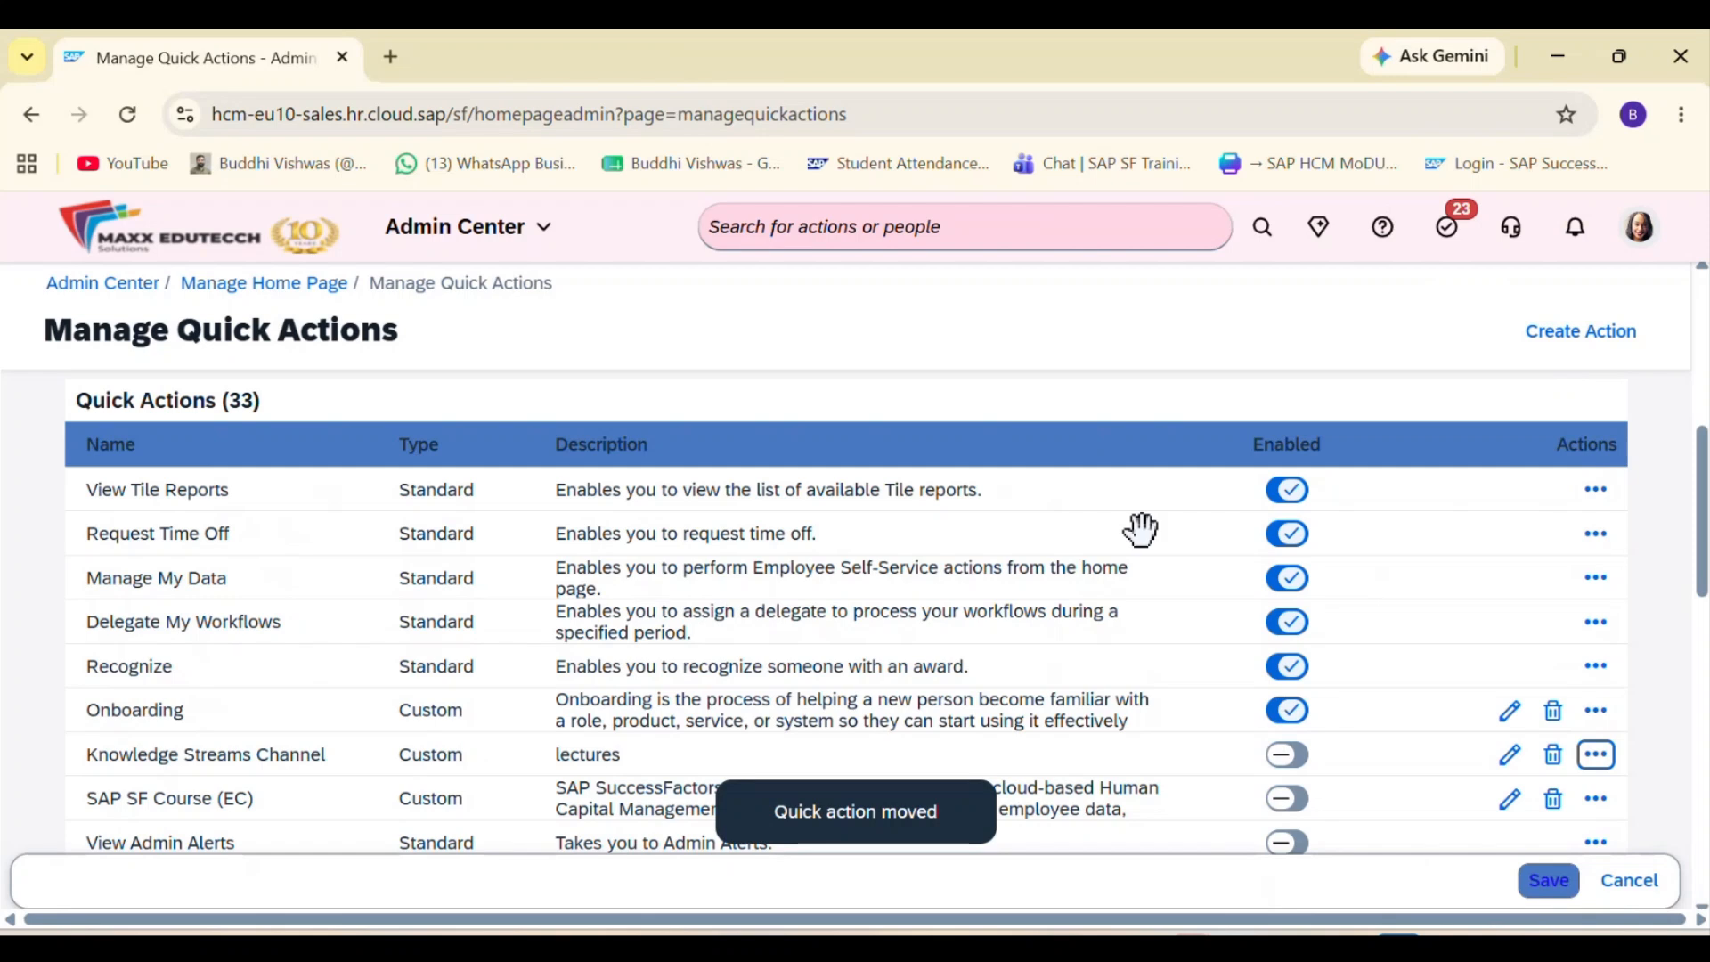
scroll(612, 501, "down", 12)
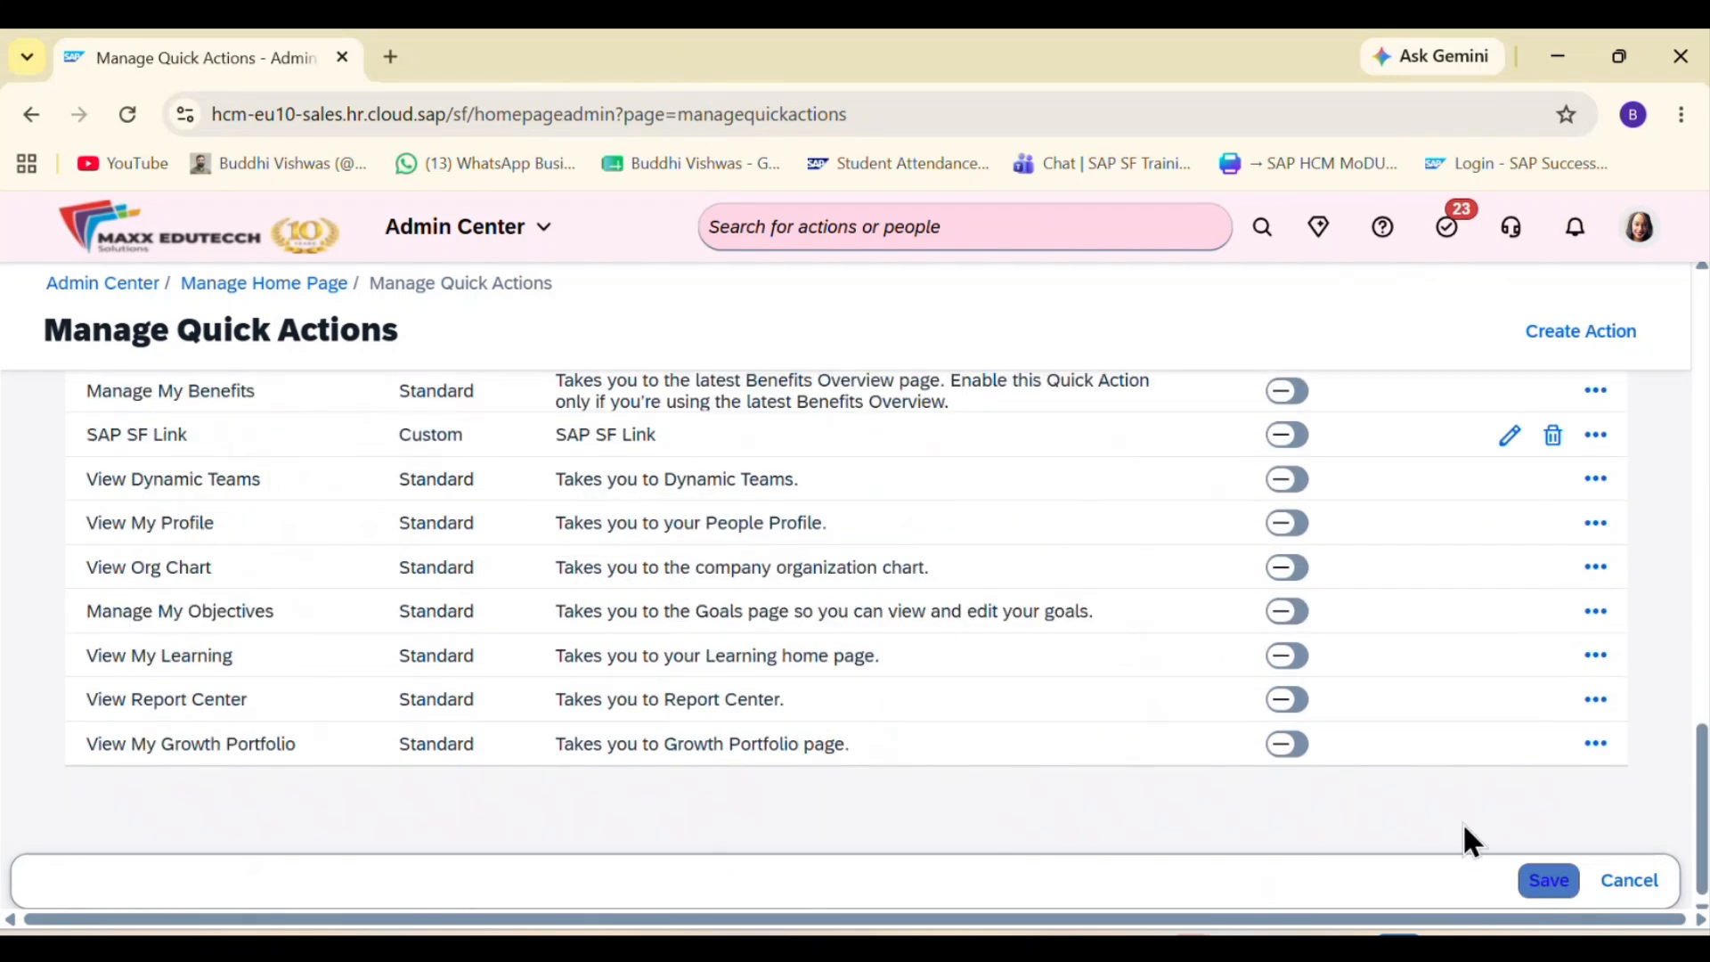
left_click(1548, 882)
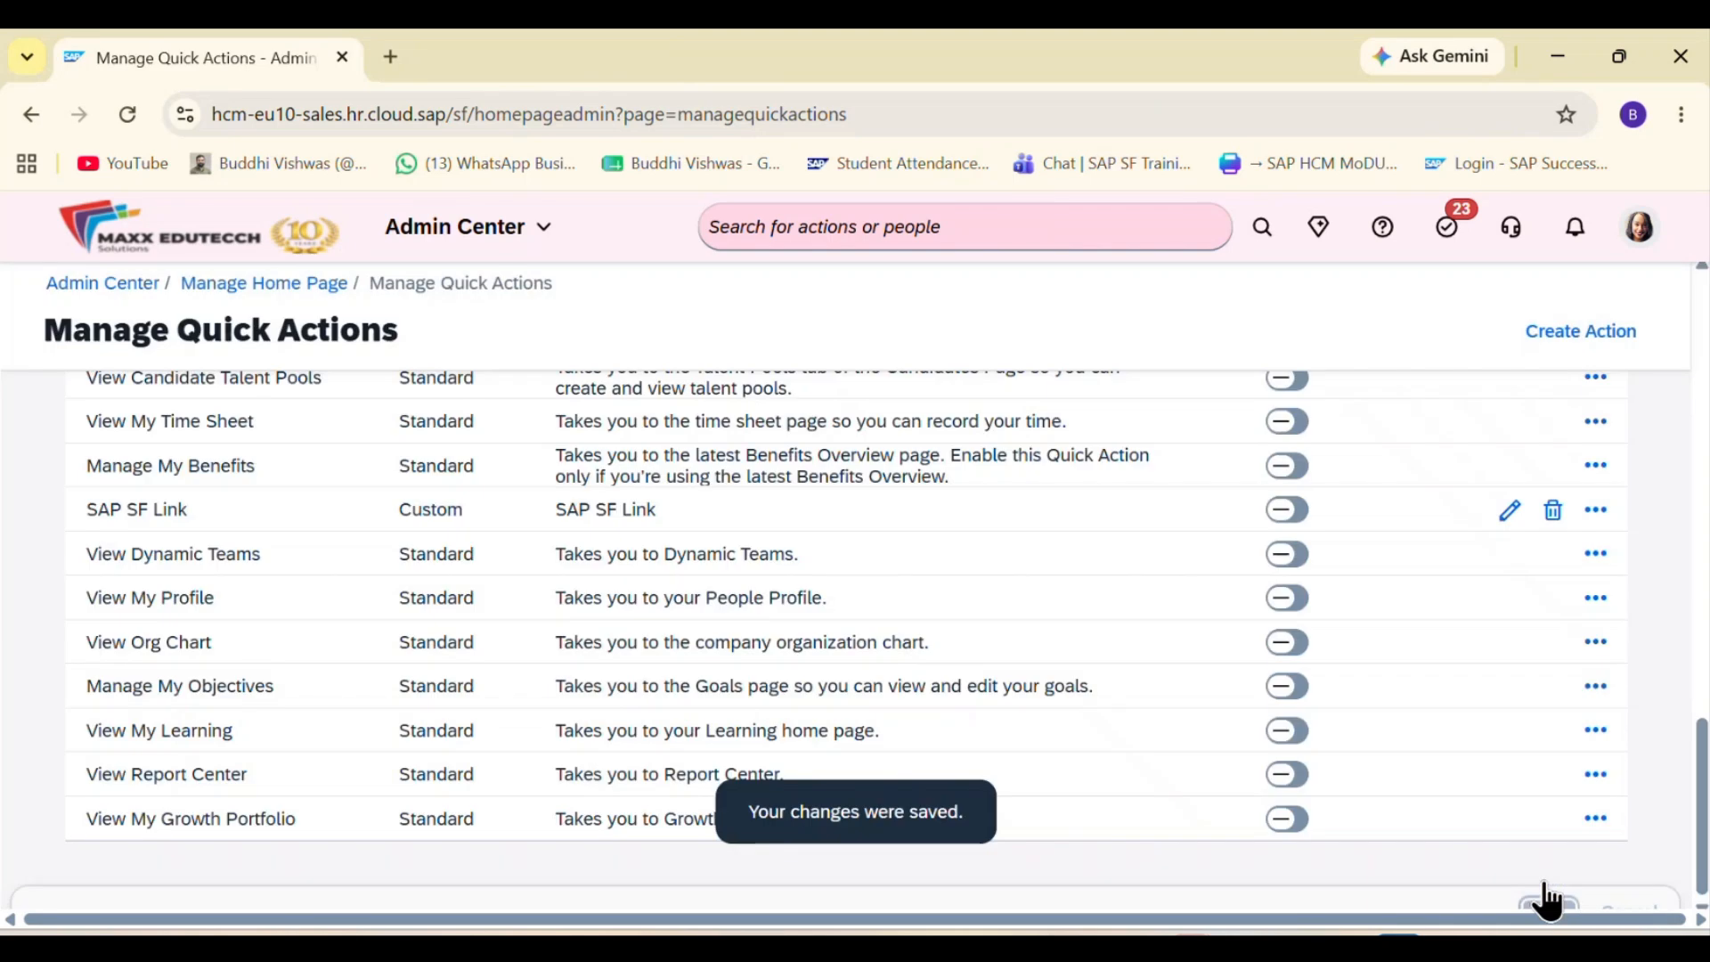
Step: Highlight the text "16 quick actions on the home page" in the Settings description
scroll(837, 668, "up", 15)
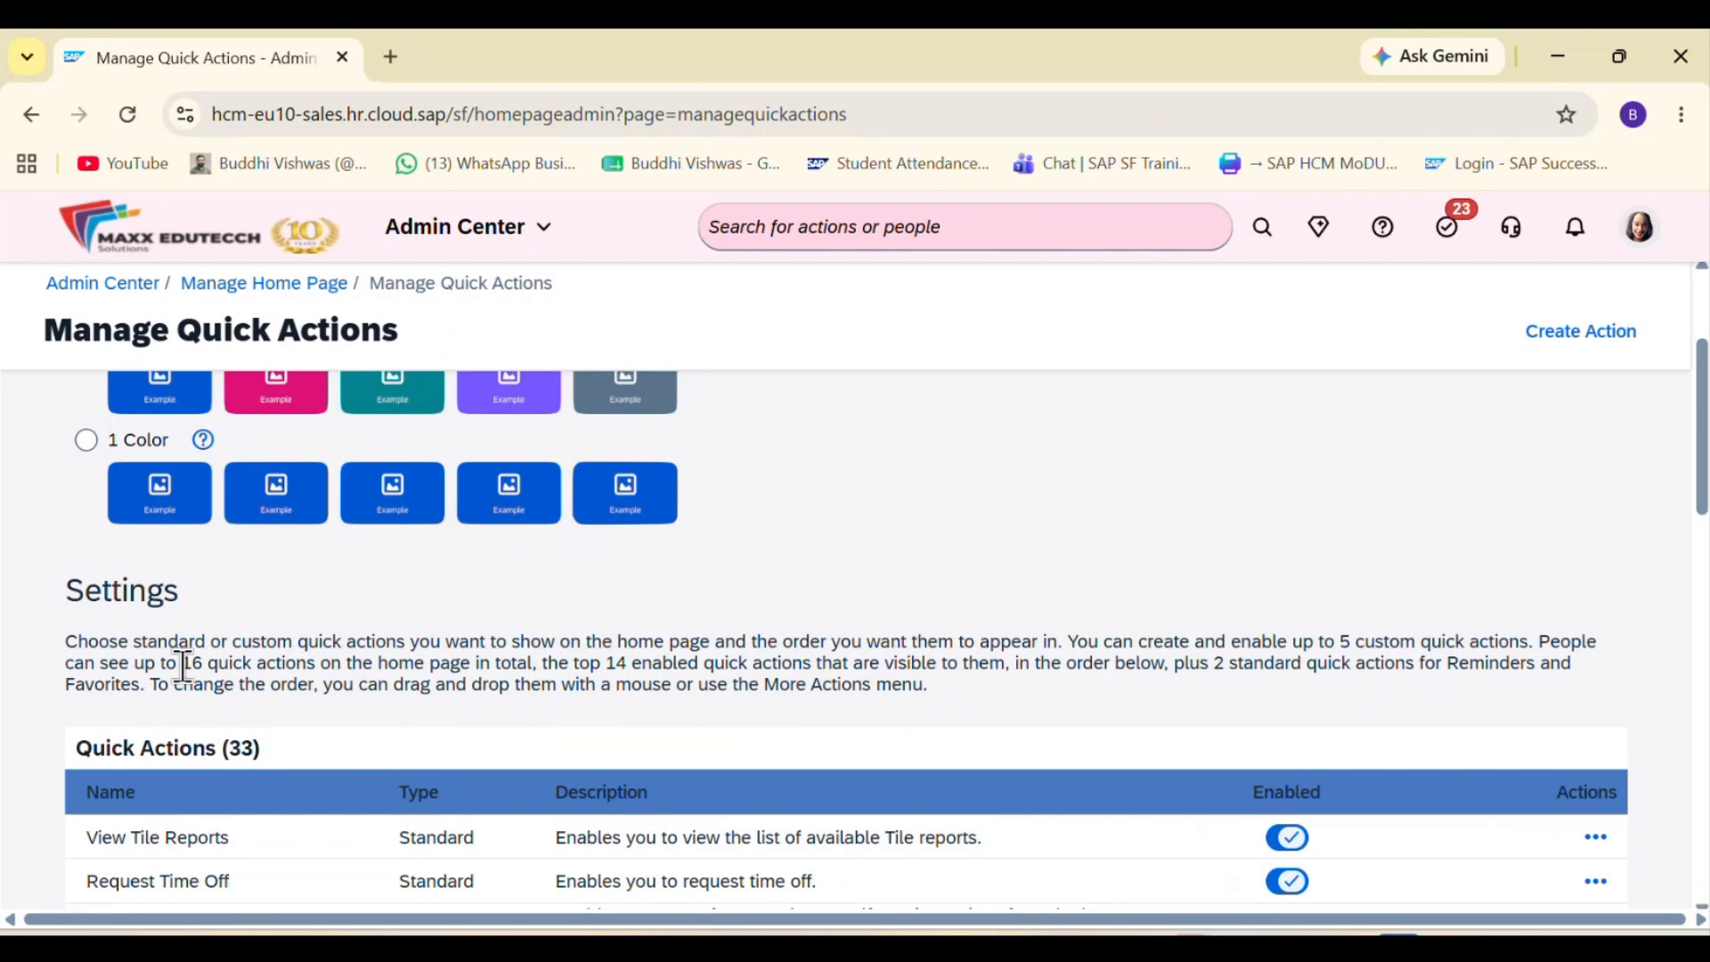
left_click_drag(183, 663, 474, 652)
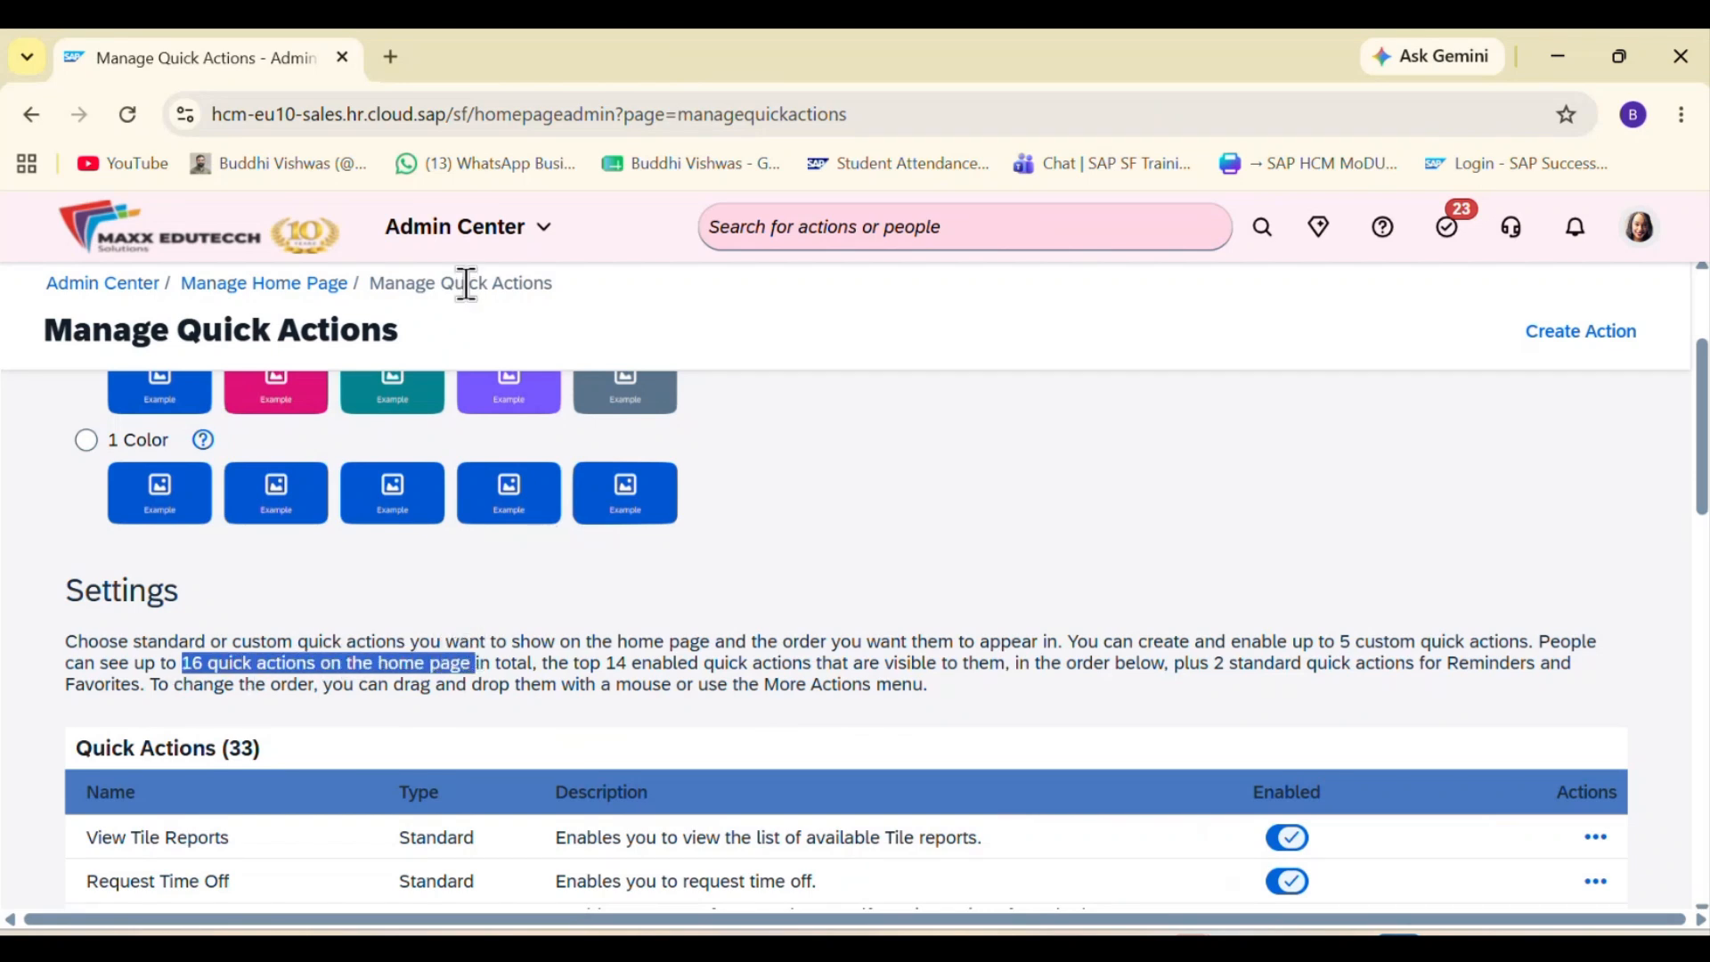
Step: Open the home page to check the saved quick actions
left_click(464, 246)
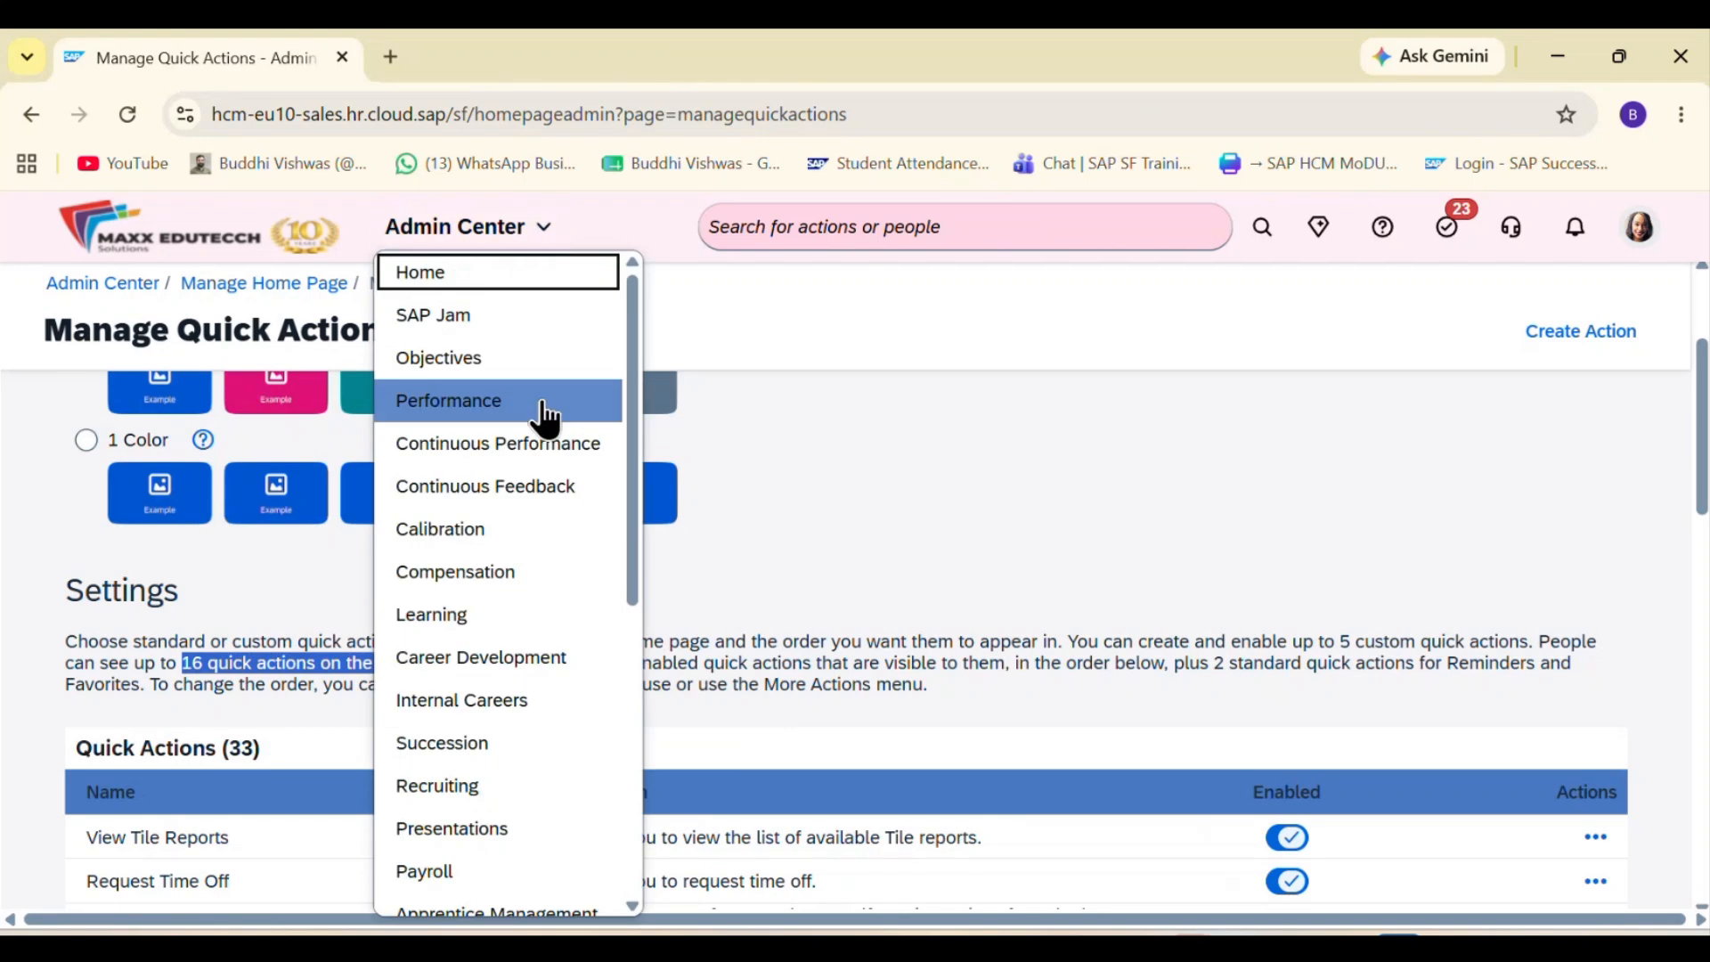
left_click(545, 283)
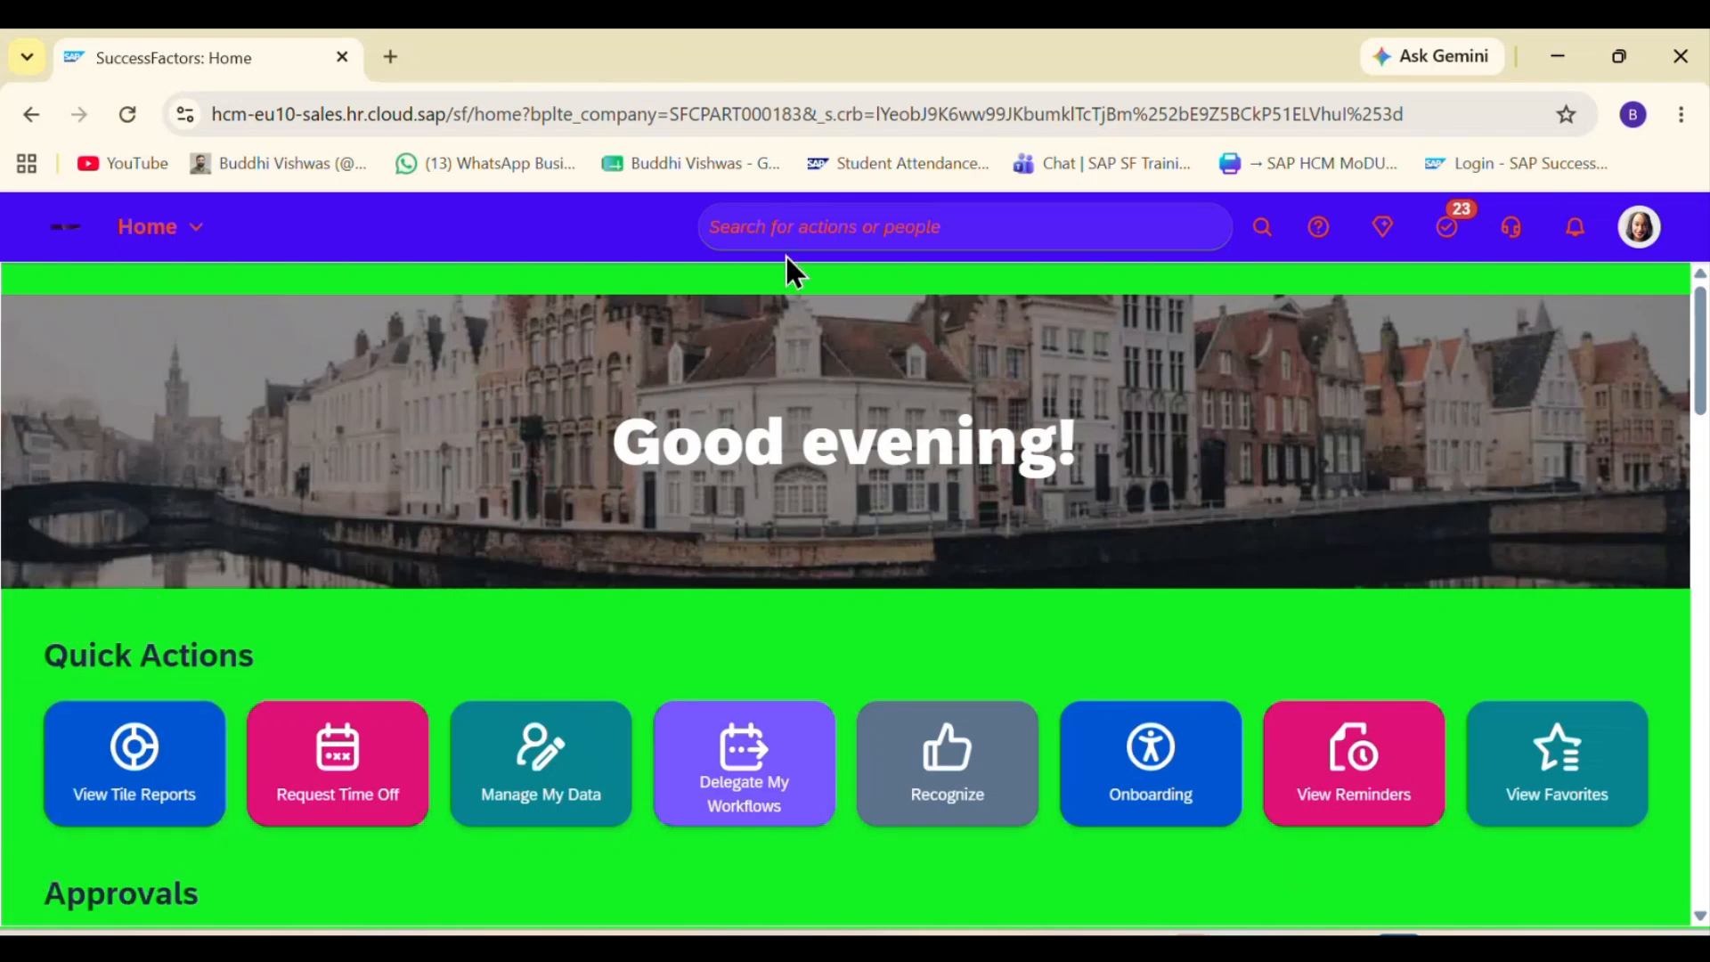
Step: Search for Home, open Manage Home Page and return to its Manage Quick Actions settings
left_click(775, 234)
type("Home")
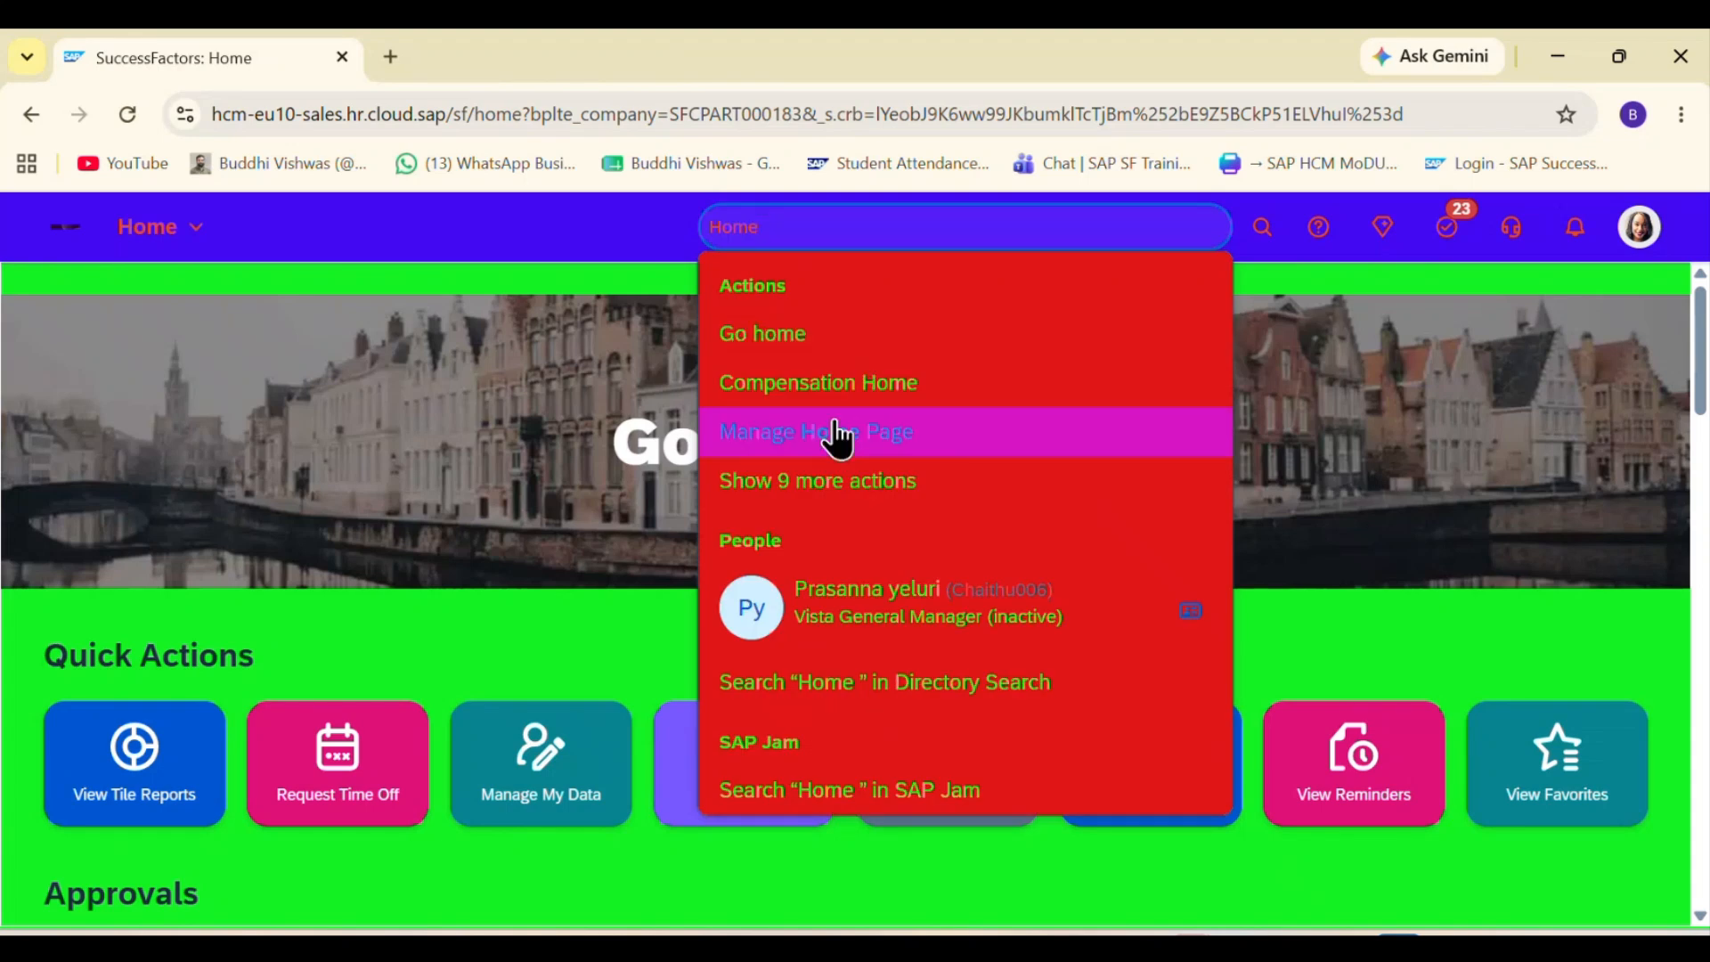
left_click(837, 432)
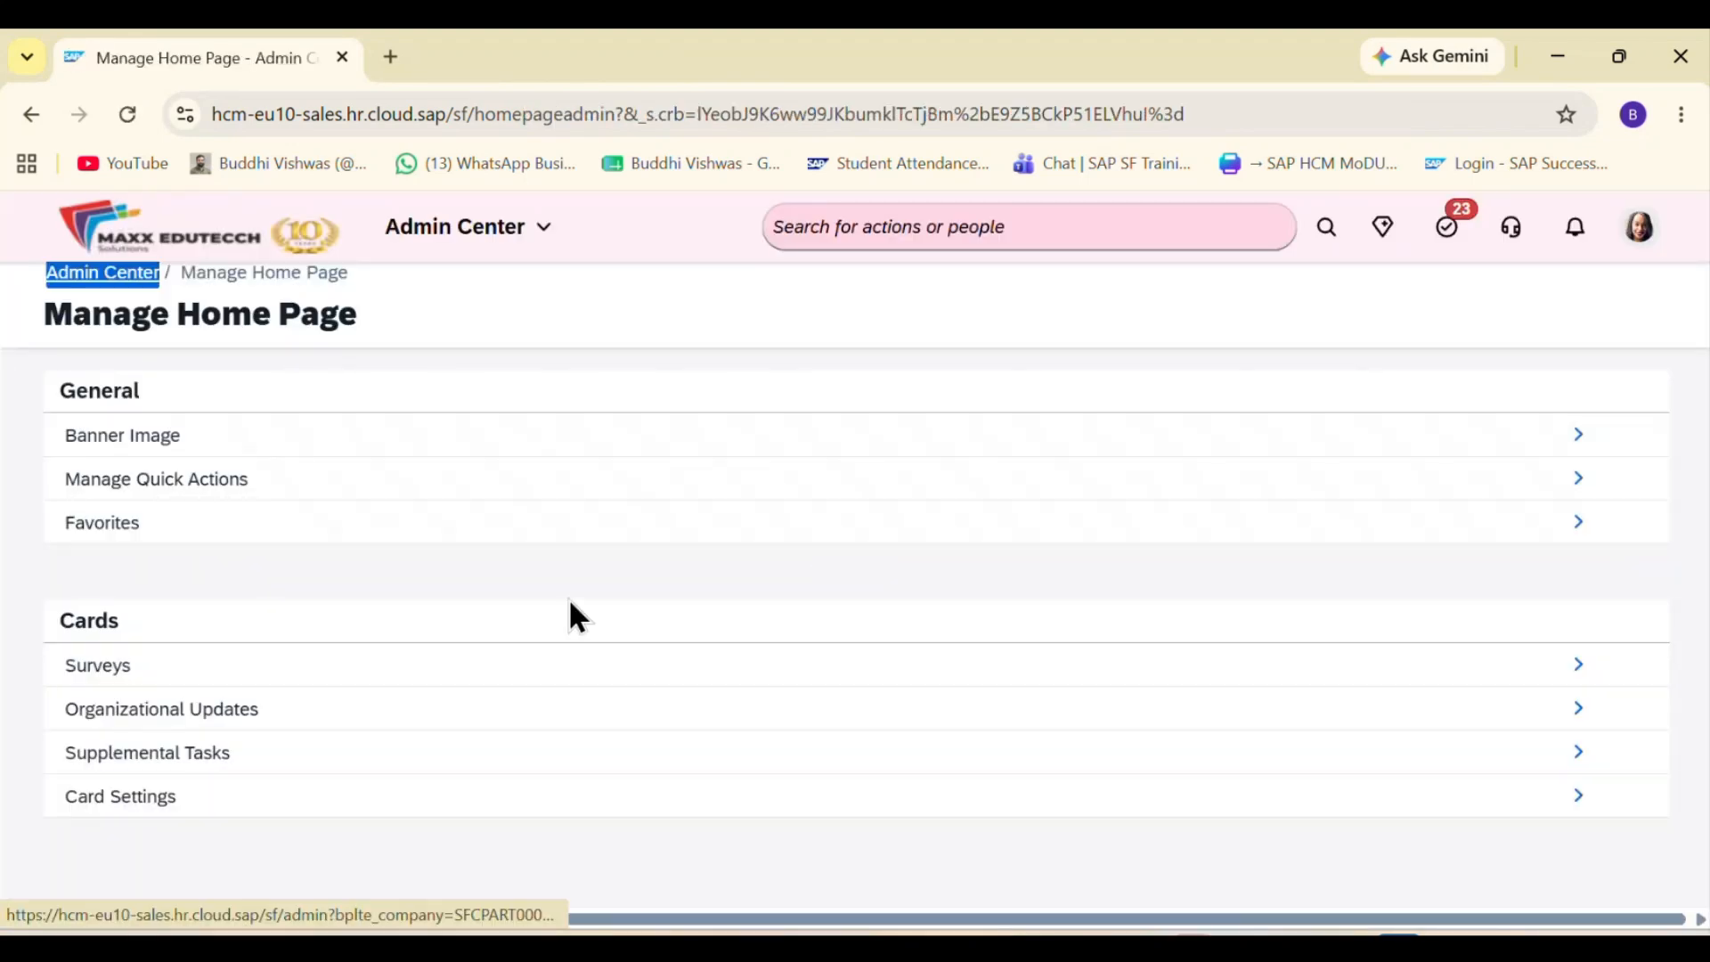
left_click(1575, 480)
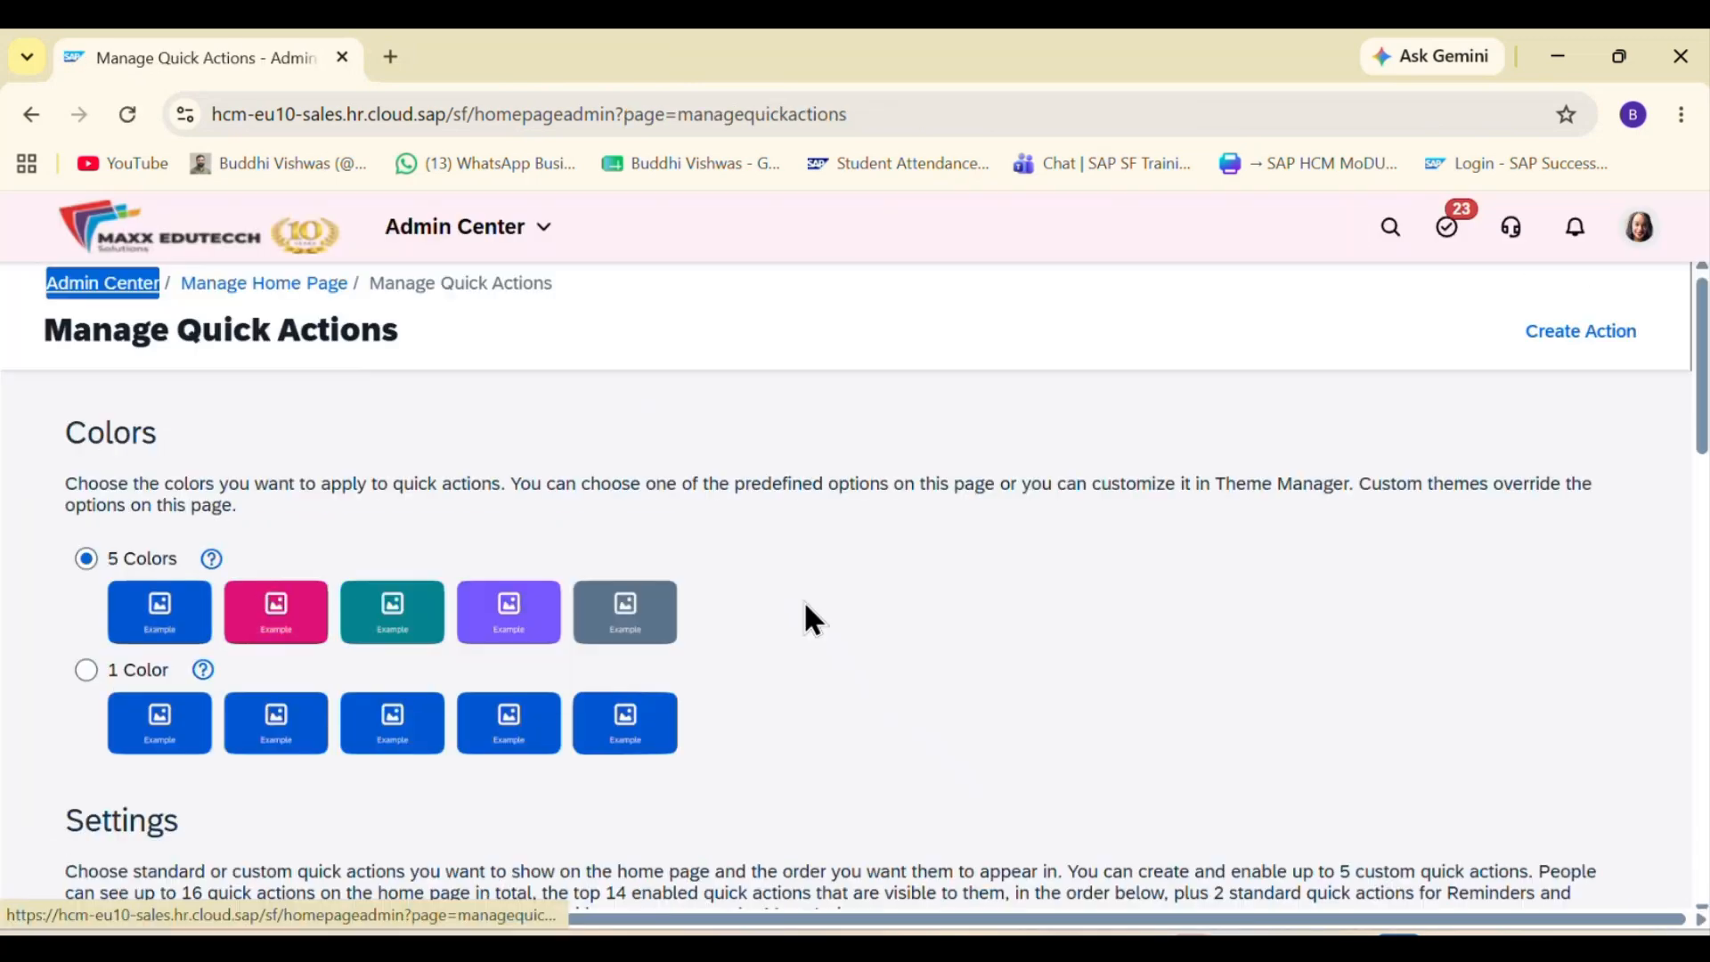
scroll(803, 600, "down", 15)
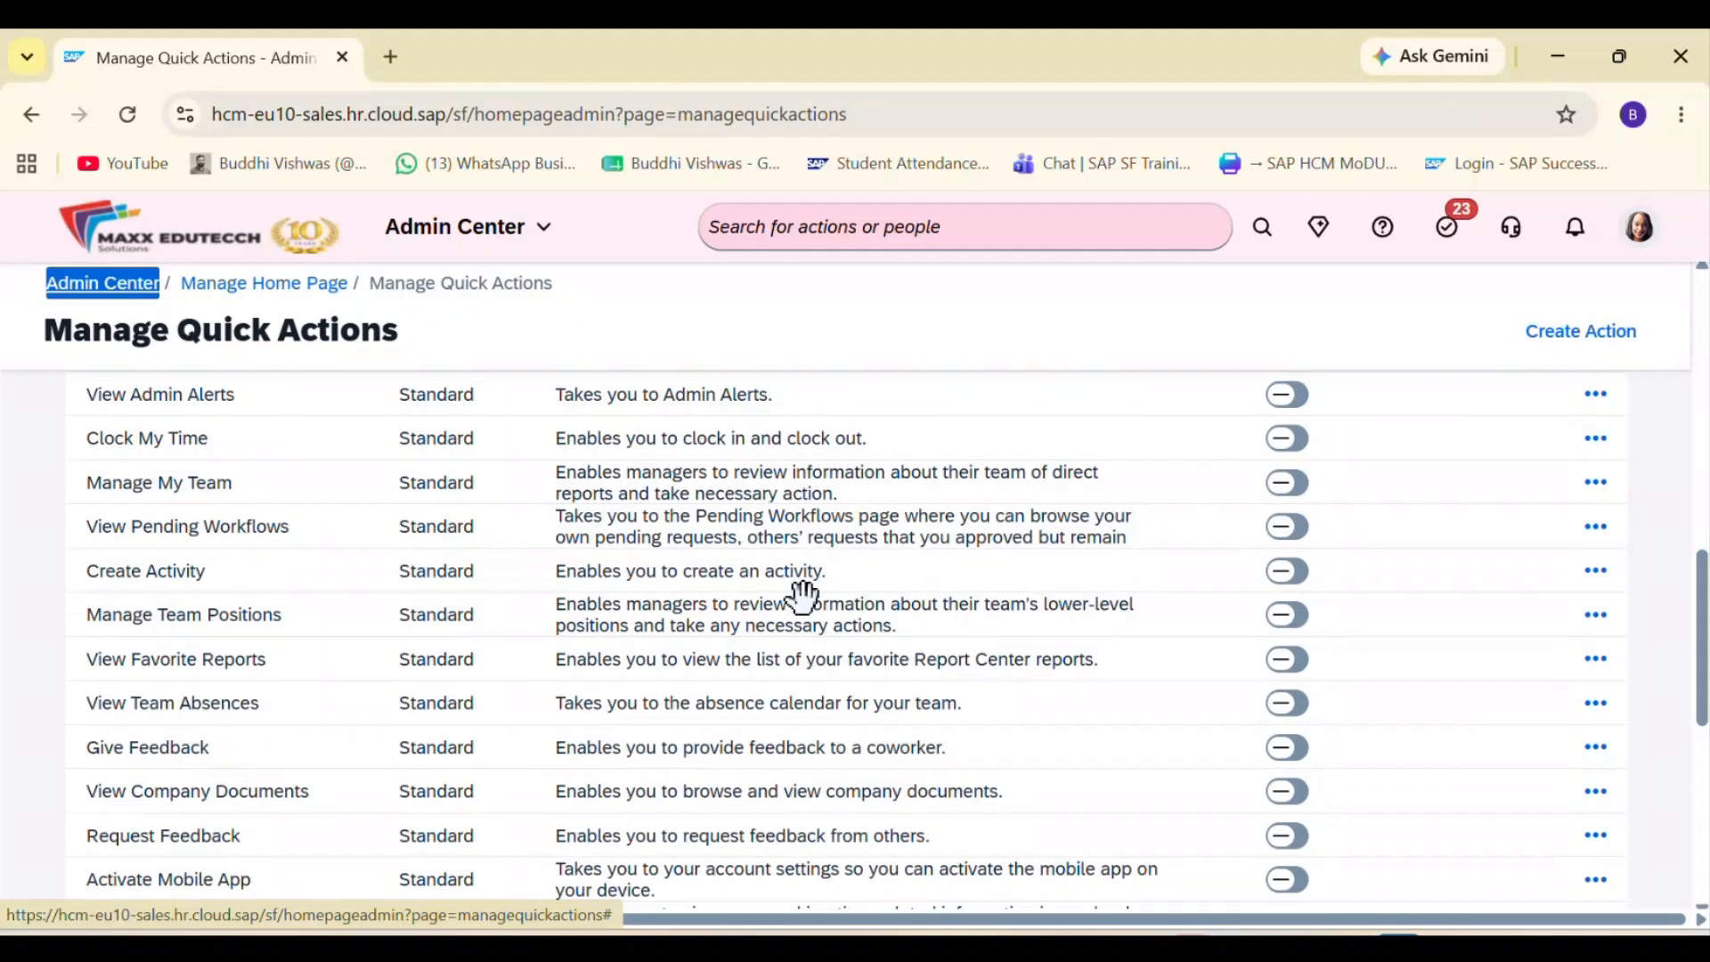
scroll(803, 598, "up", 3)
scroll(804, 598, "down", 8)
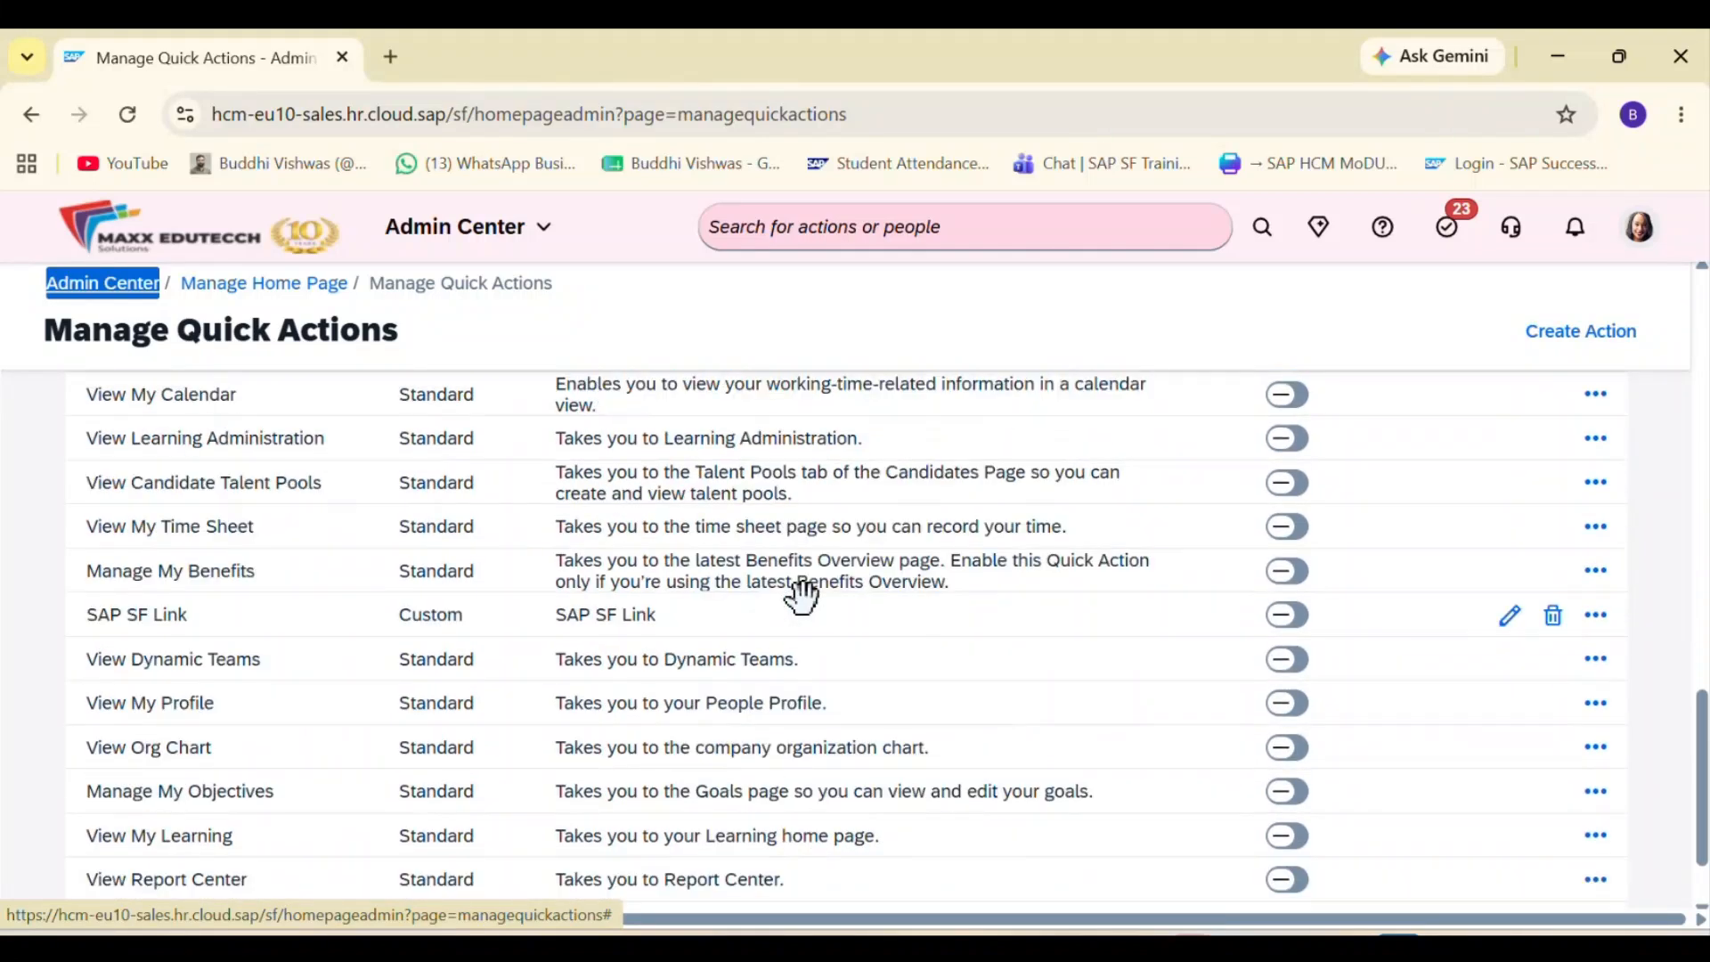
scroll(801, 589, "up", 15)
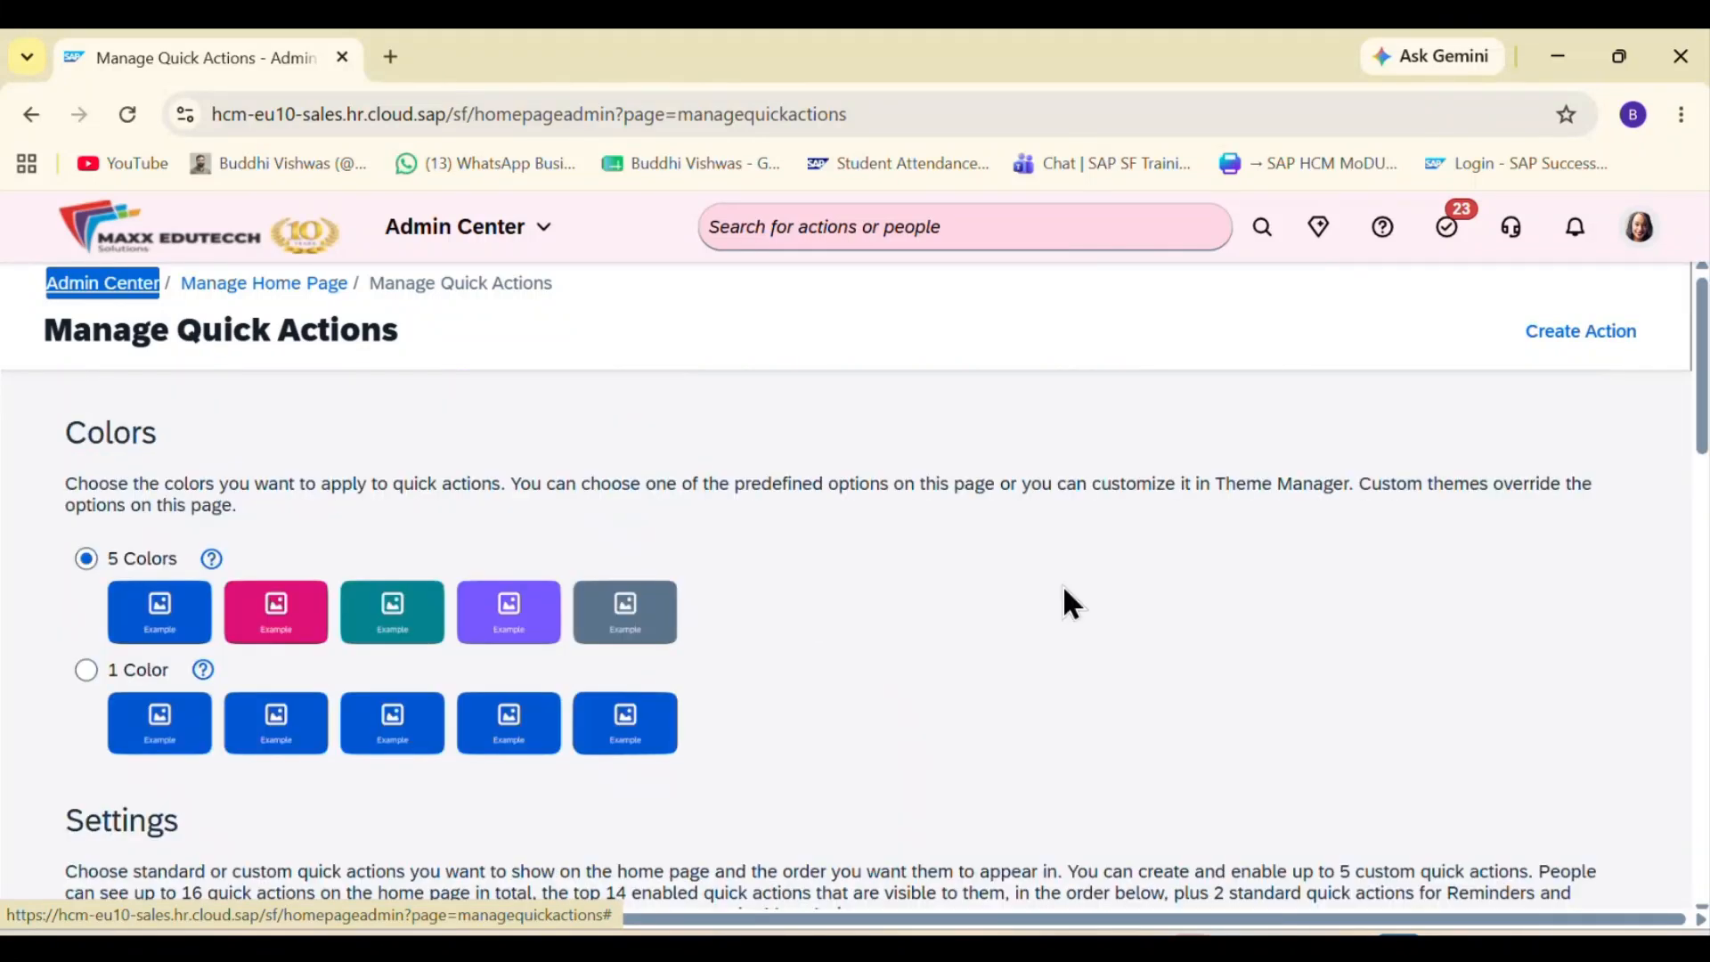
left_click(1585, 334)
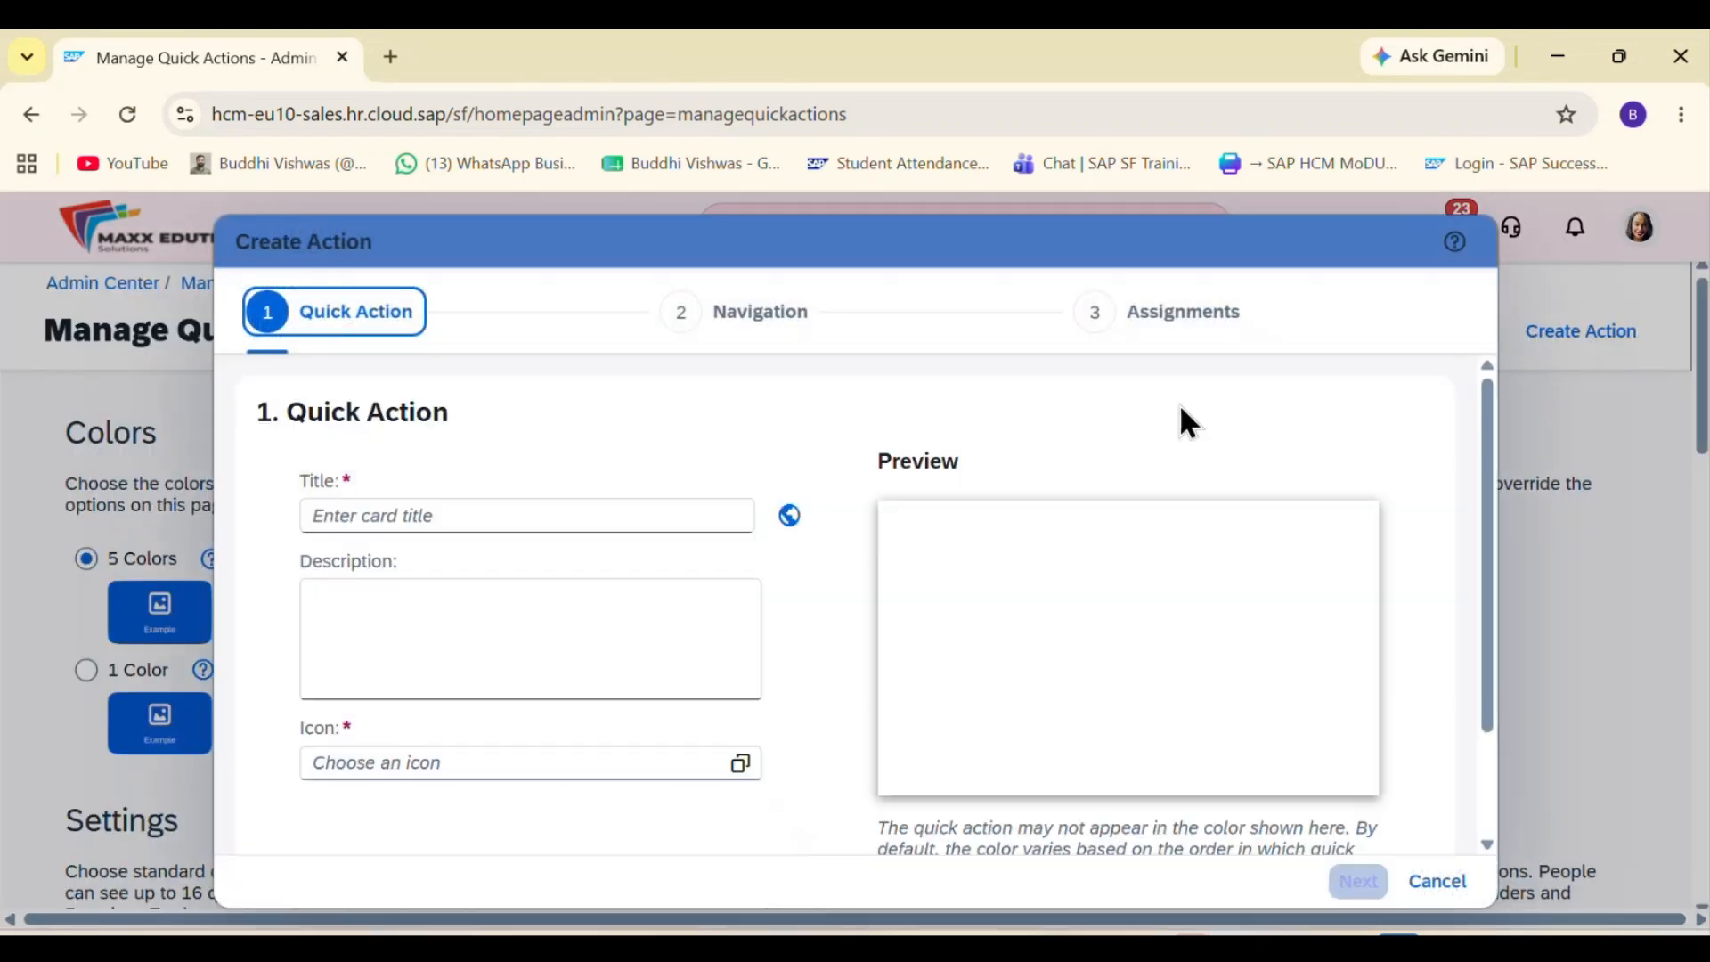
left_click(523, 526)
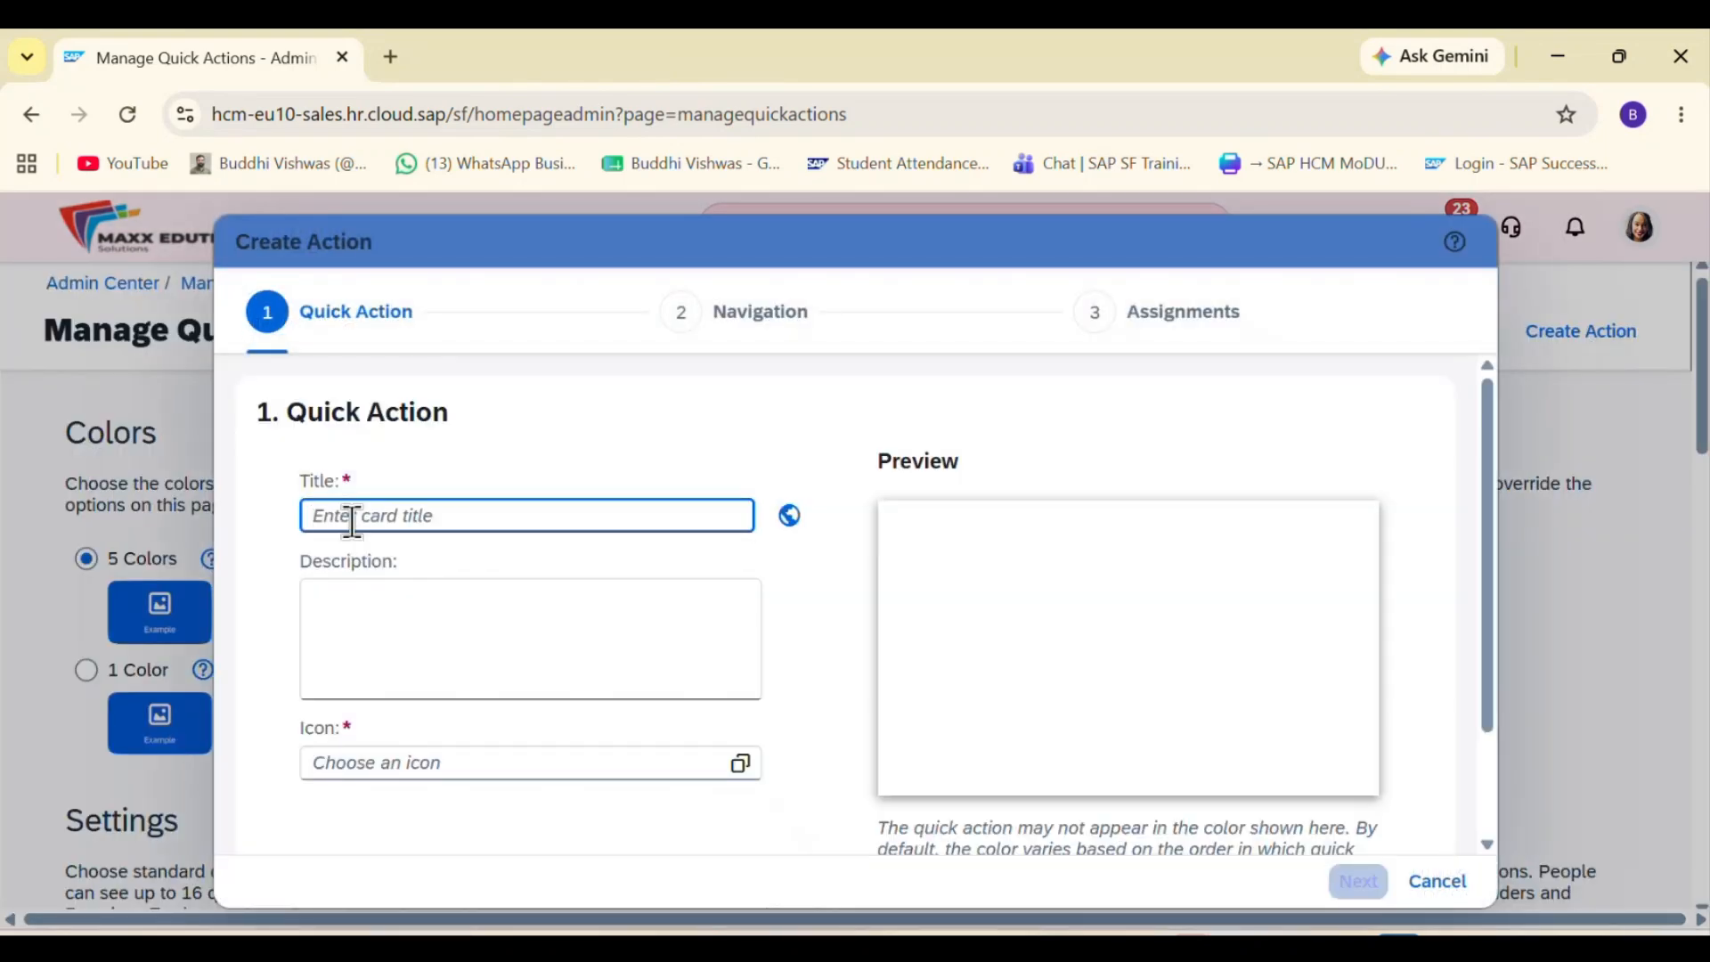
type("Com")
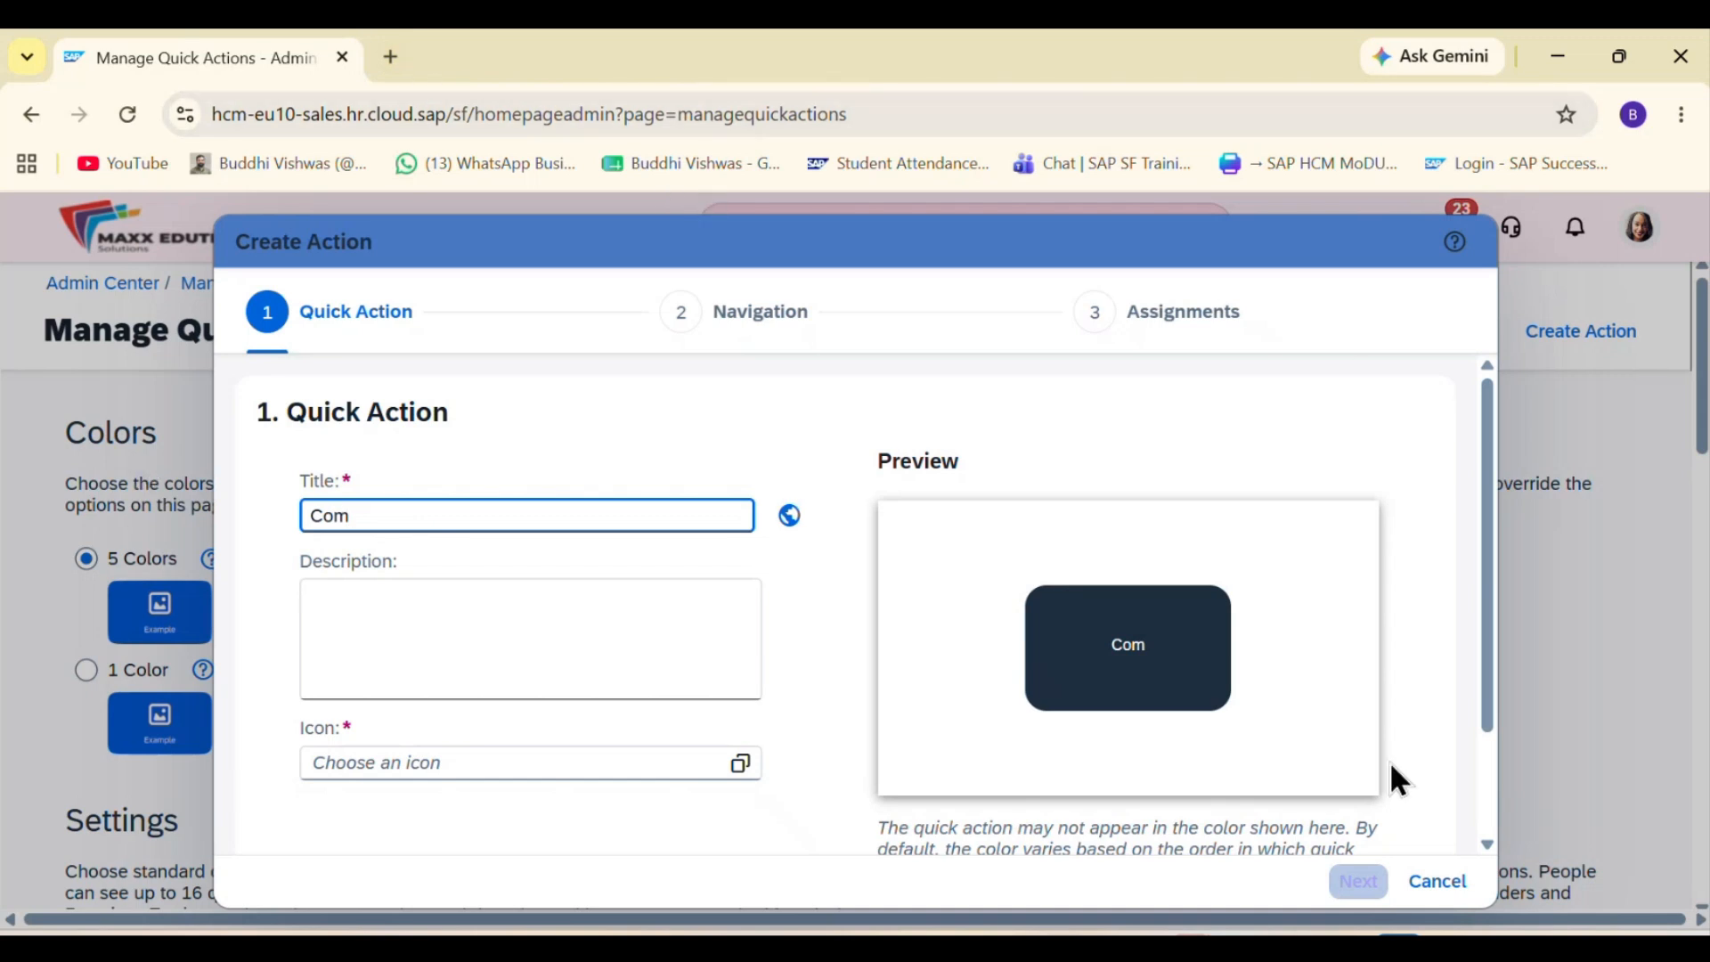
left_click(1423, 891)
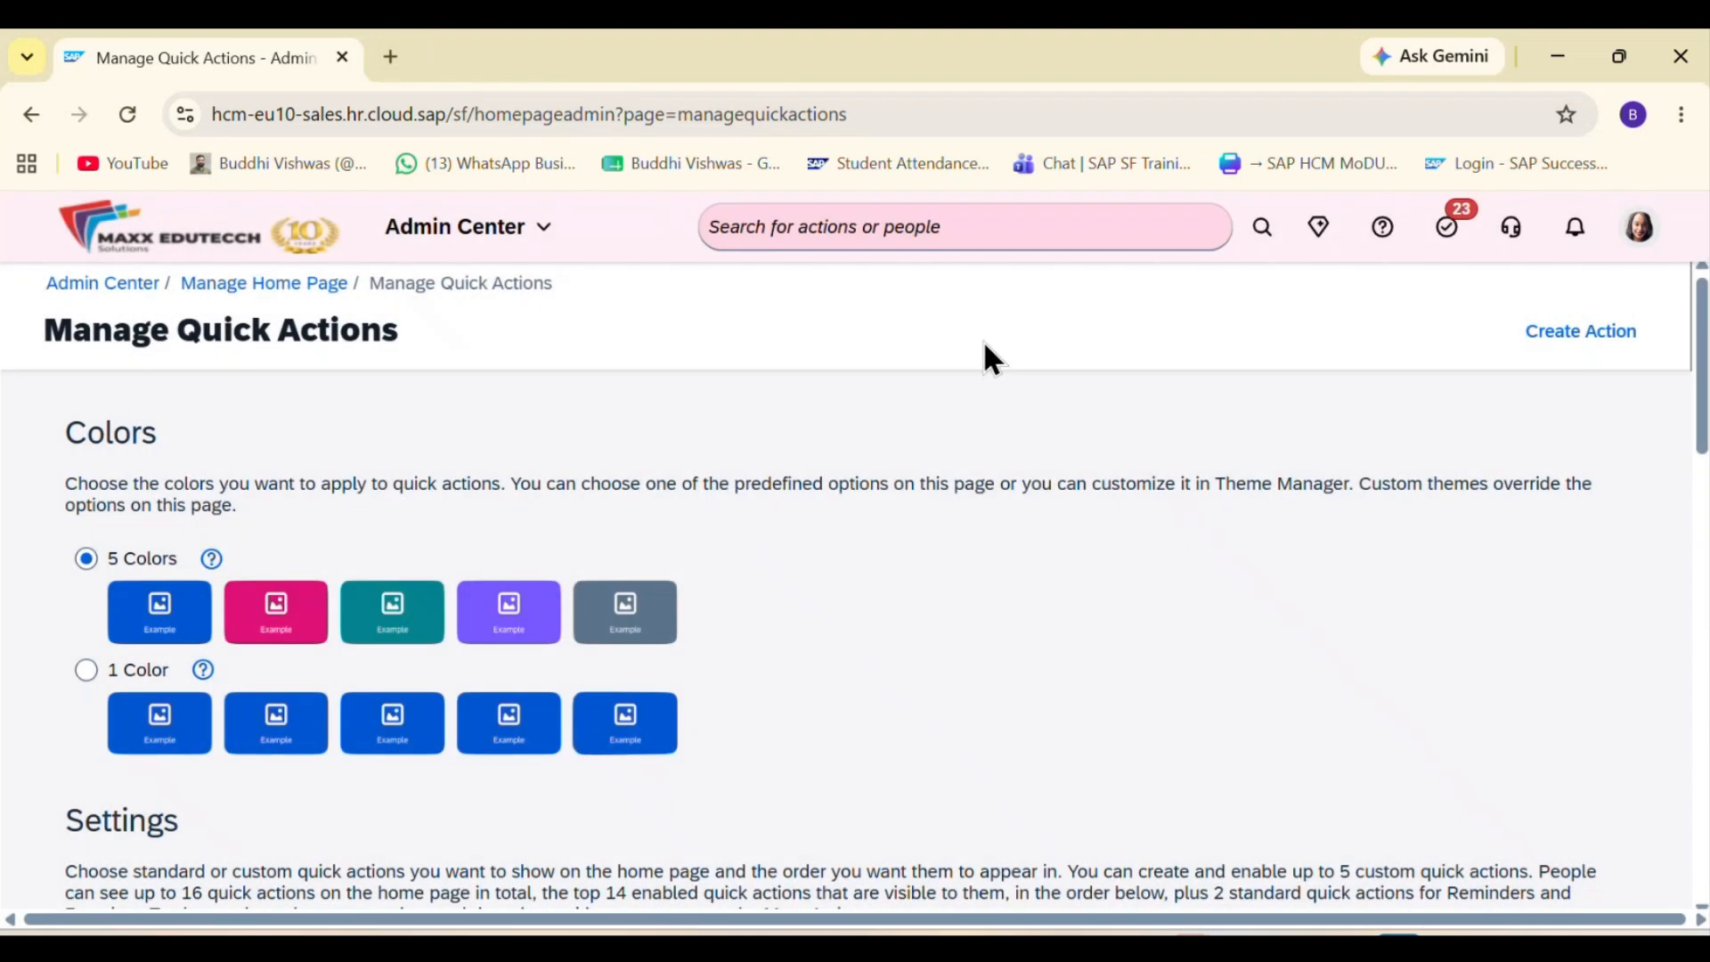
Step: Copy the web address of the Manage Quick Actions page
double_click(910, 109)
left_click(911, 107)
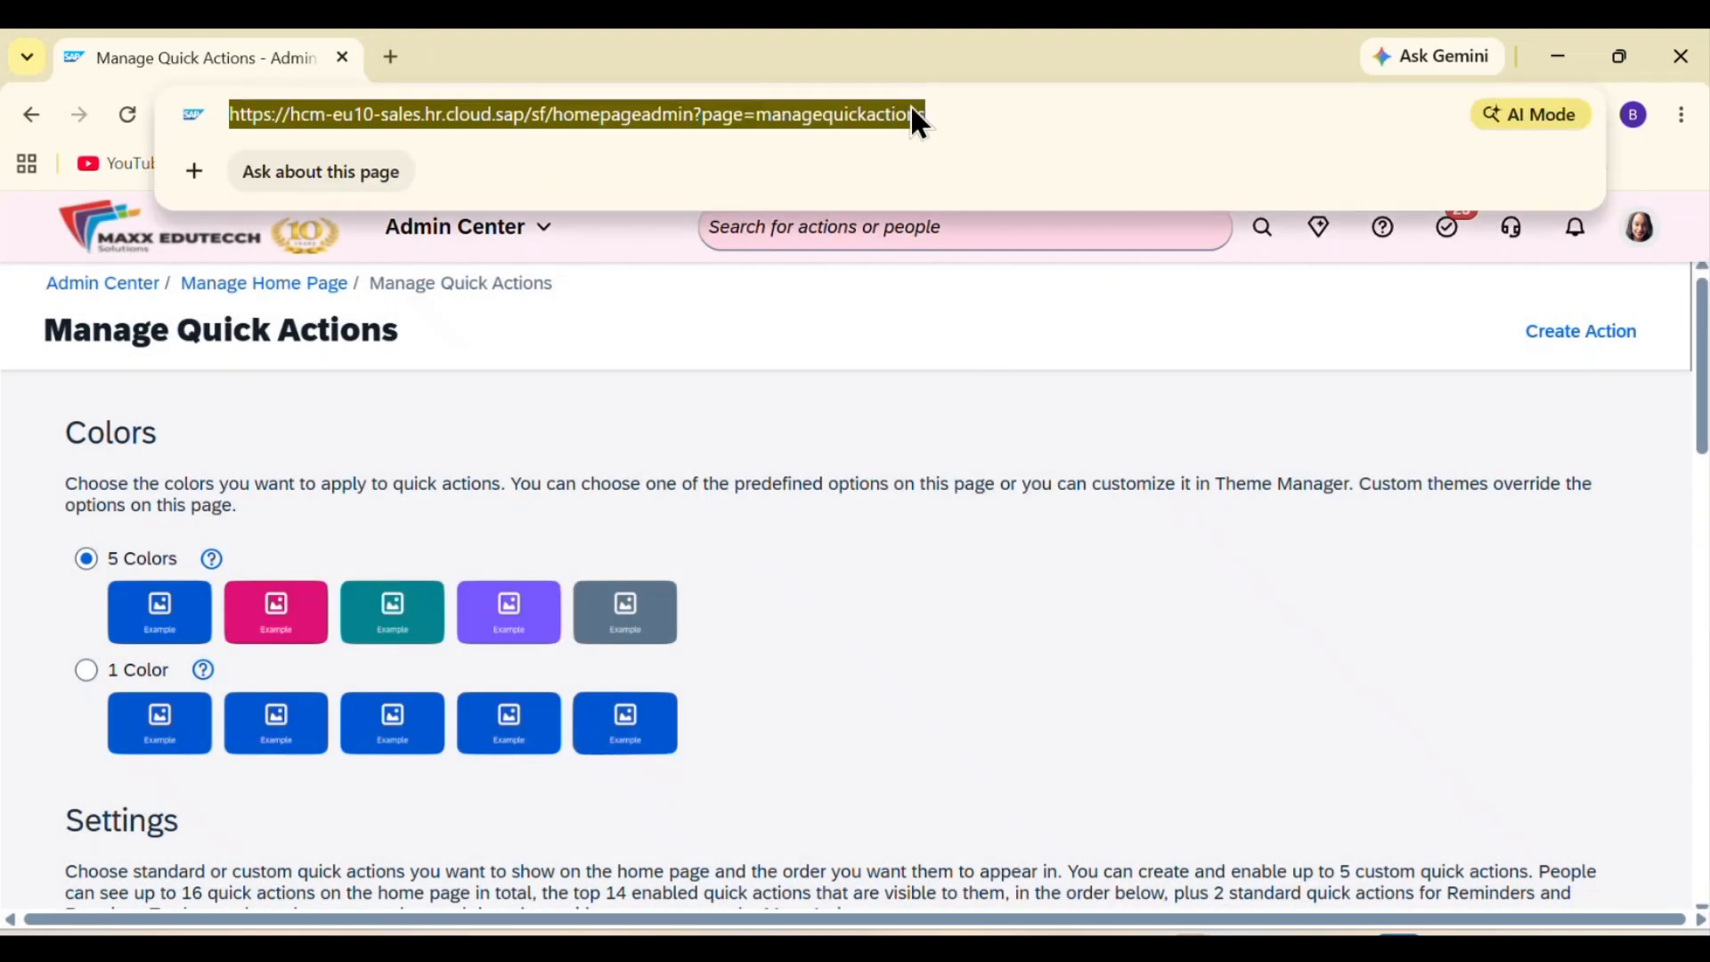
left_click(666, 484)
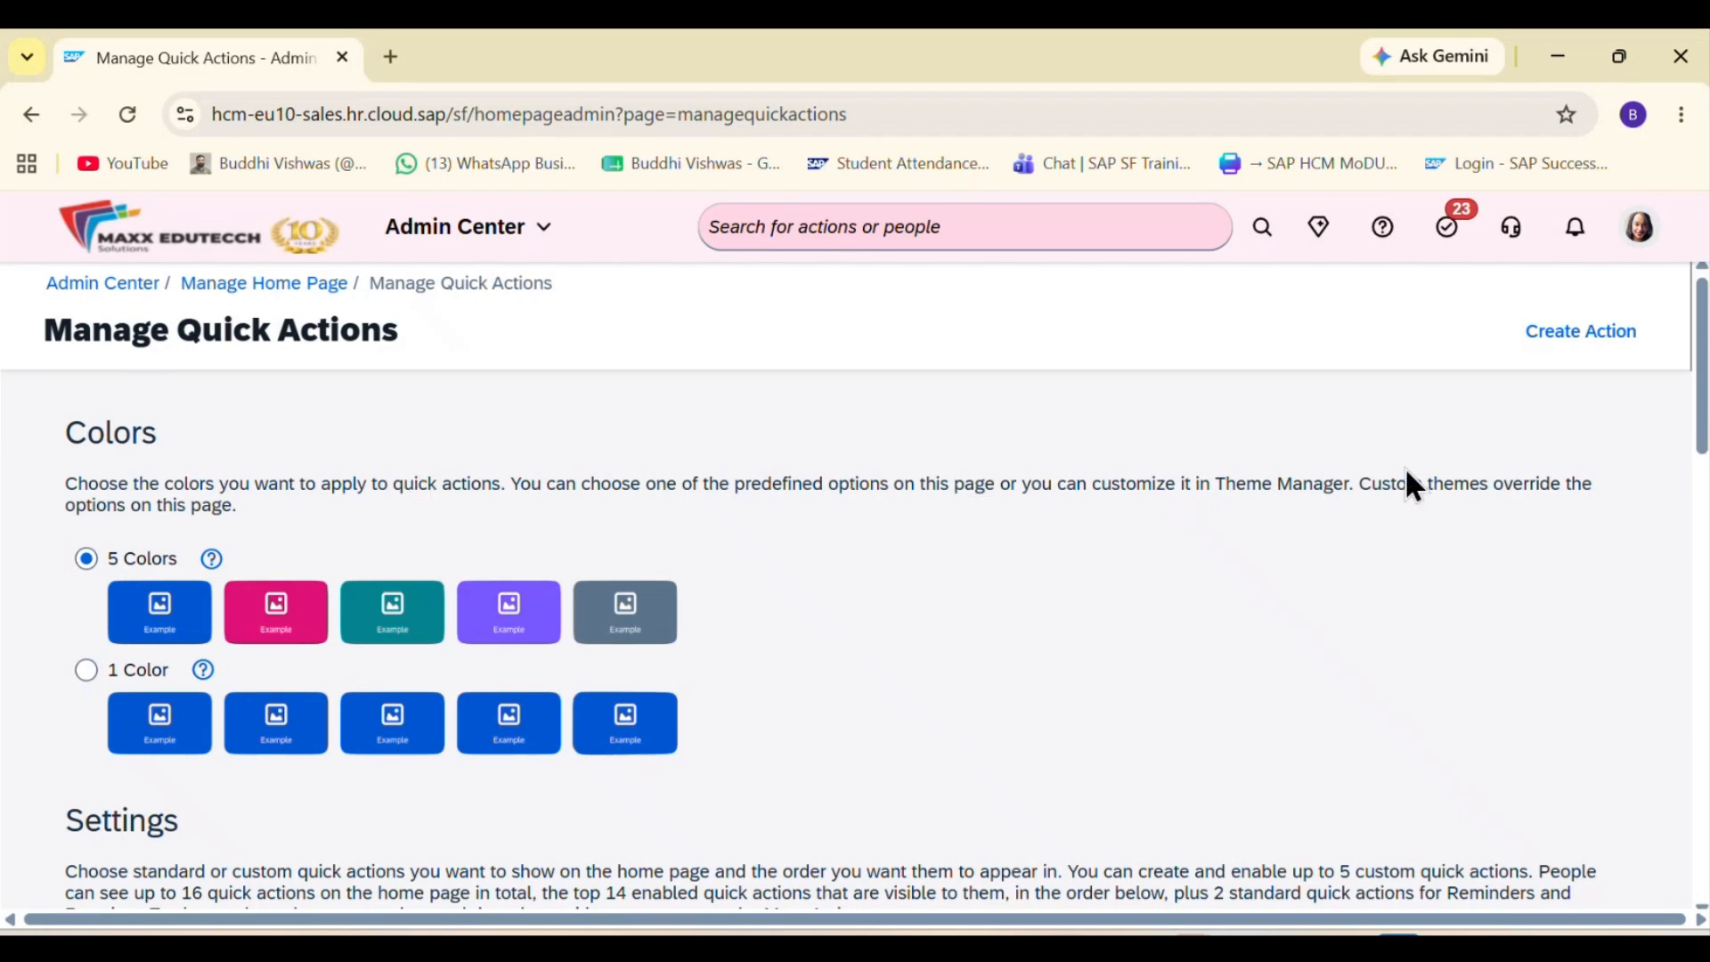
Step: Start a new custom quick action with "Quick Action Page" as both its title and description
left_click(1579, 338)
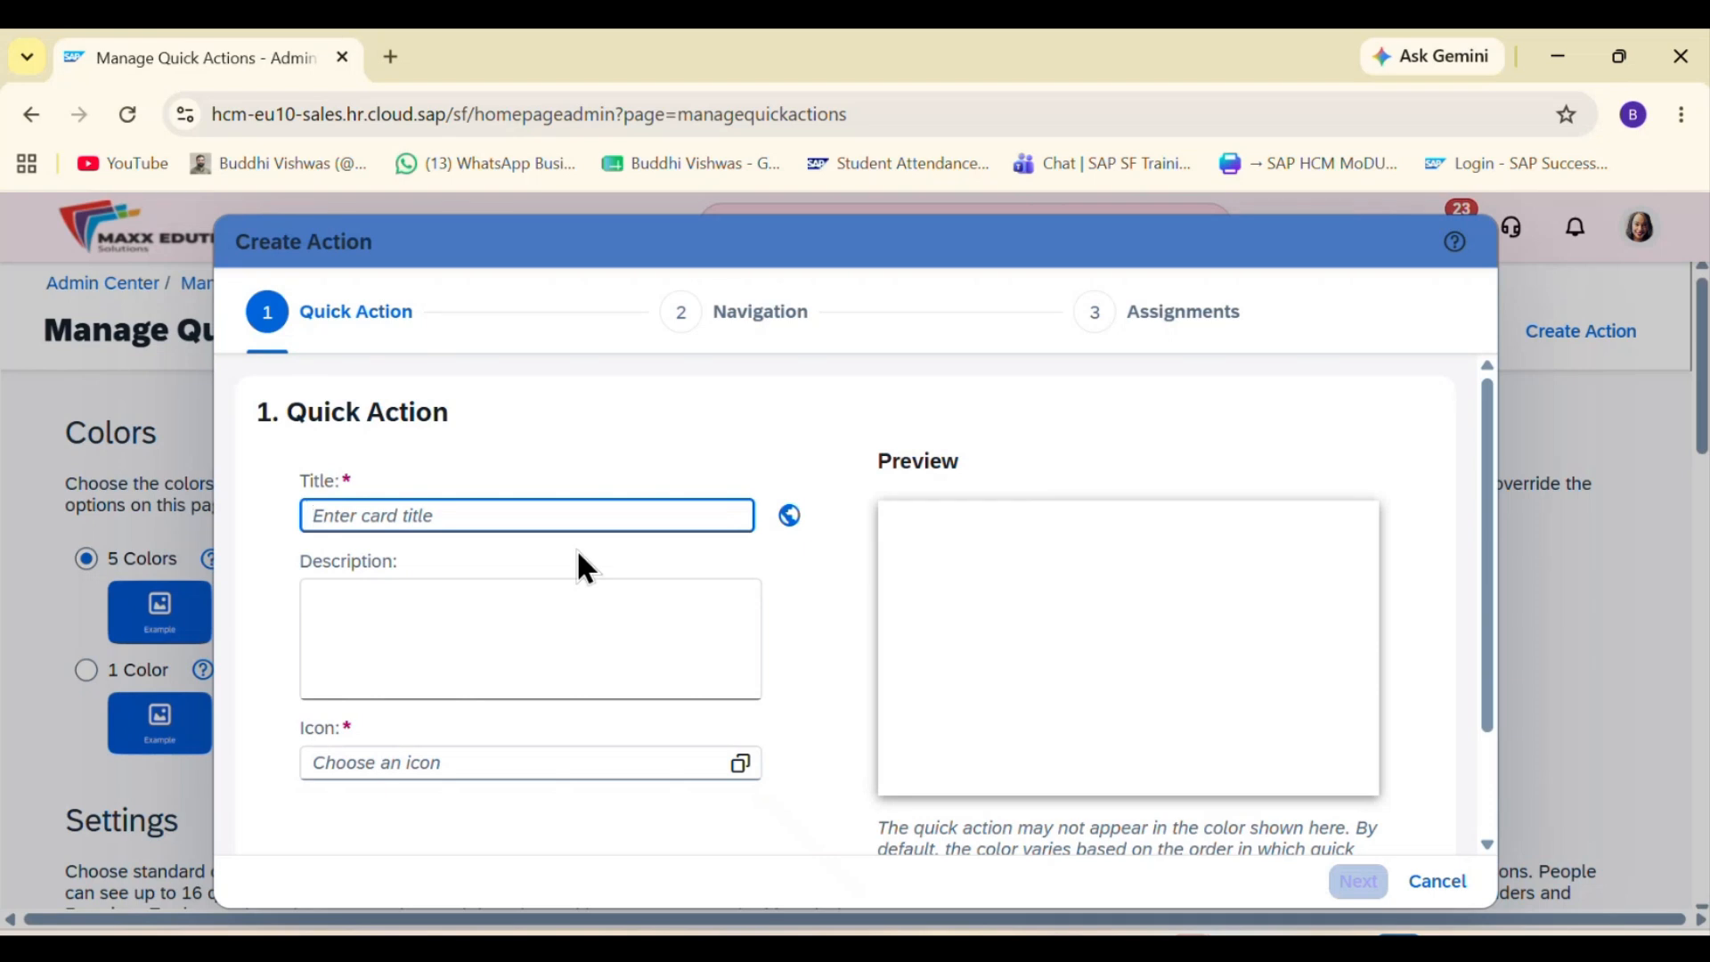
type("Quic")
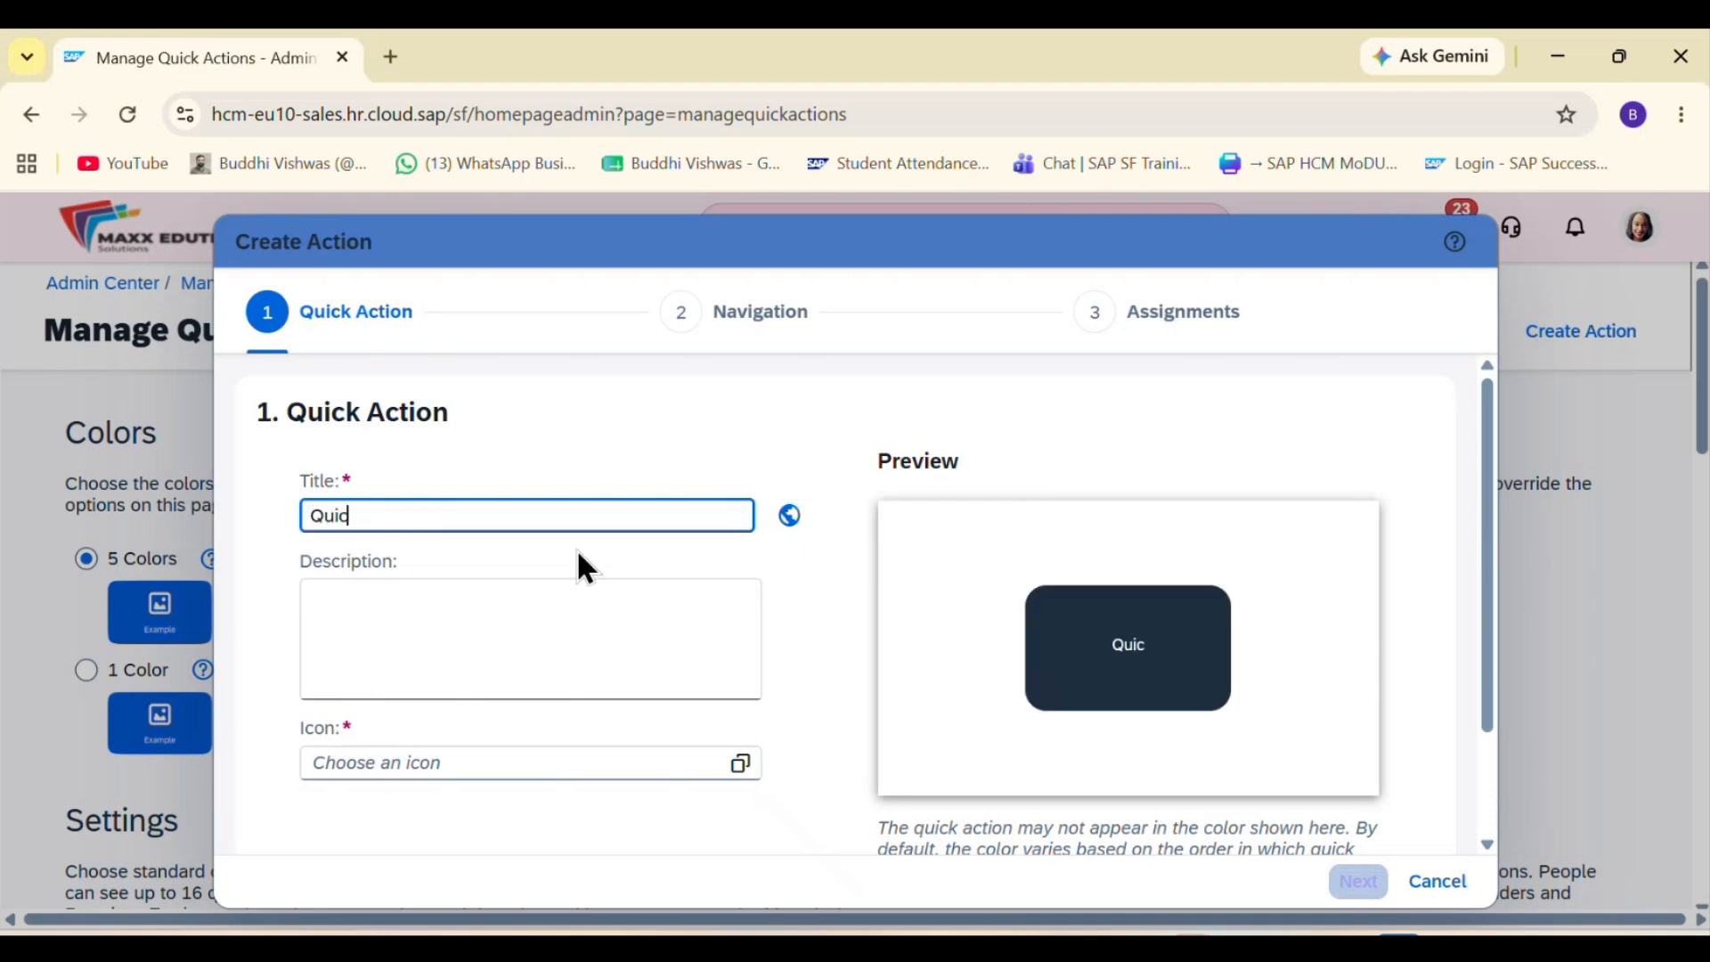
type("k Action")
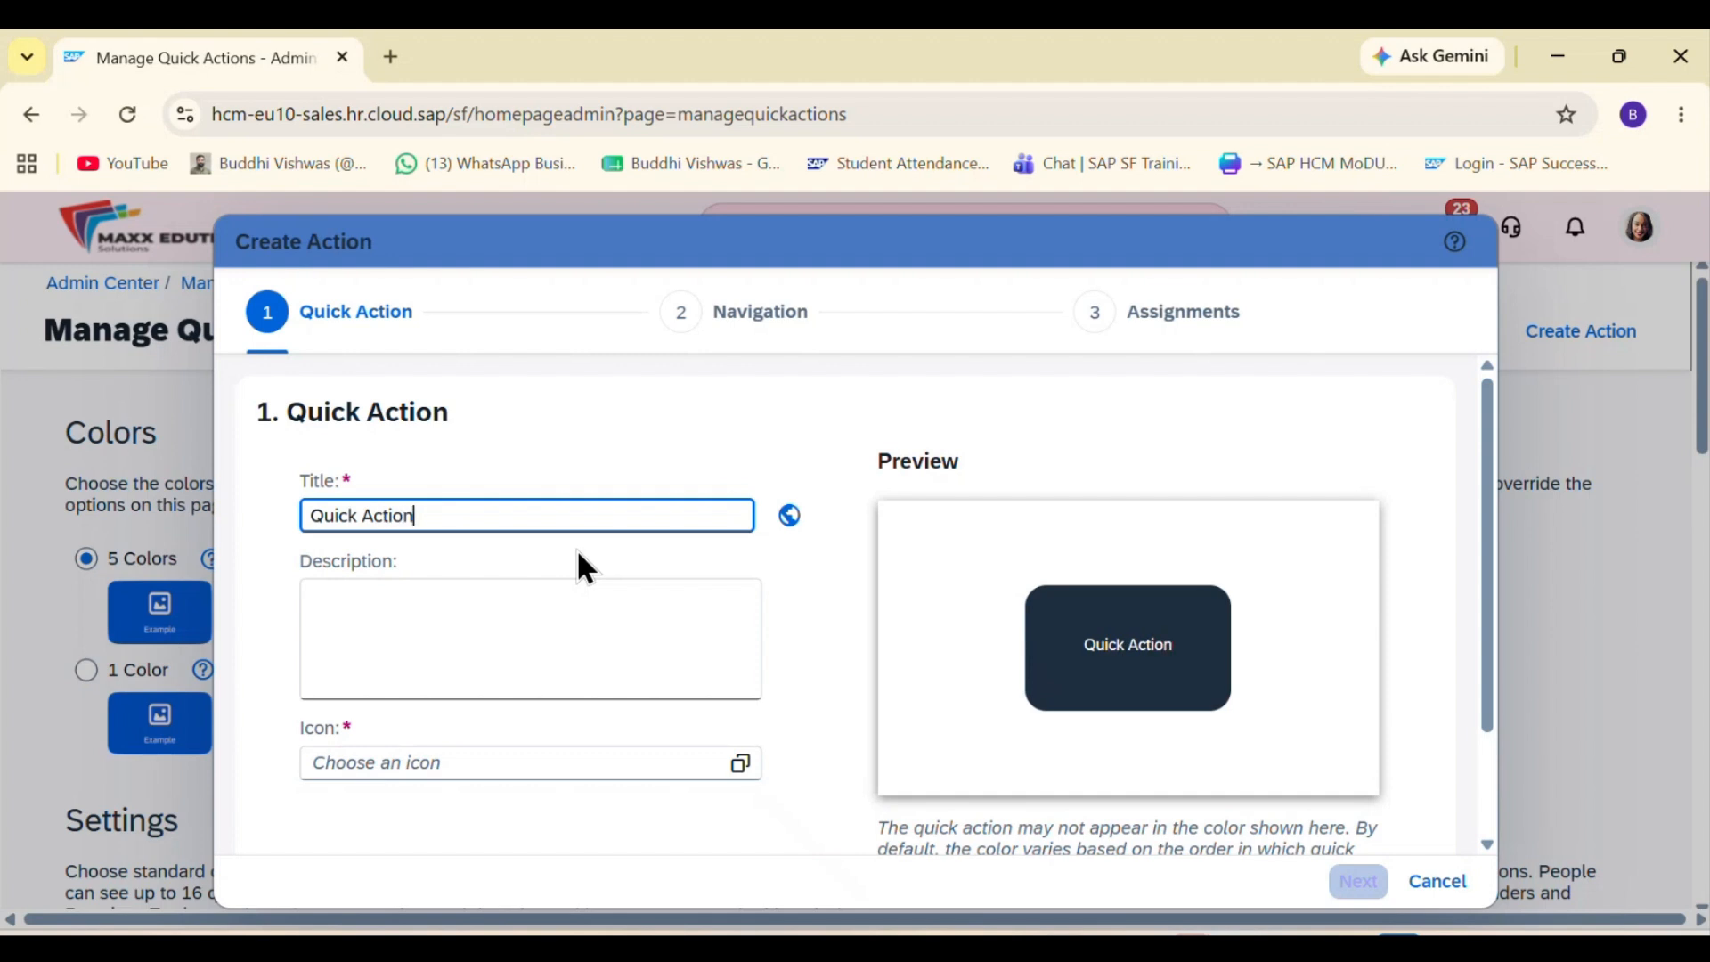
type(" Page")
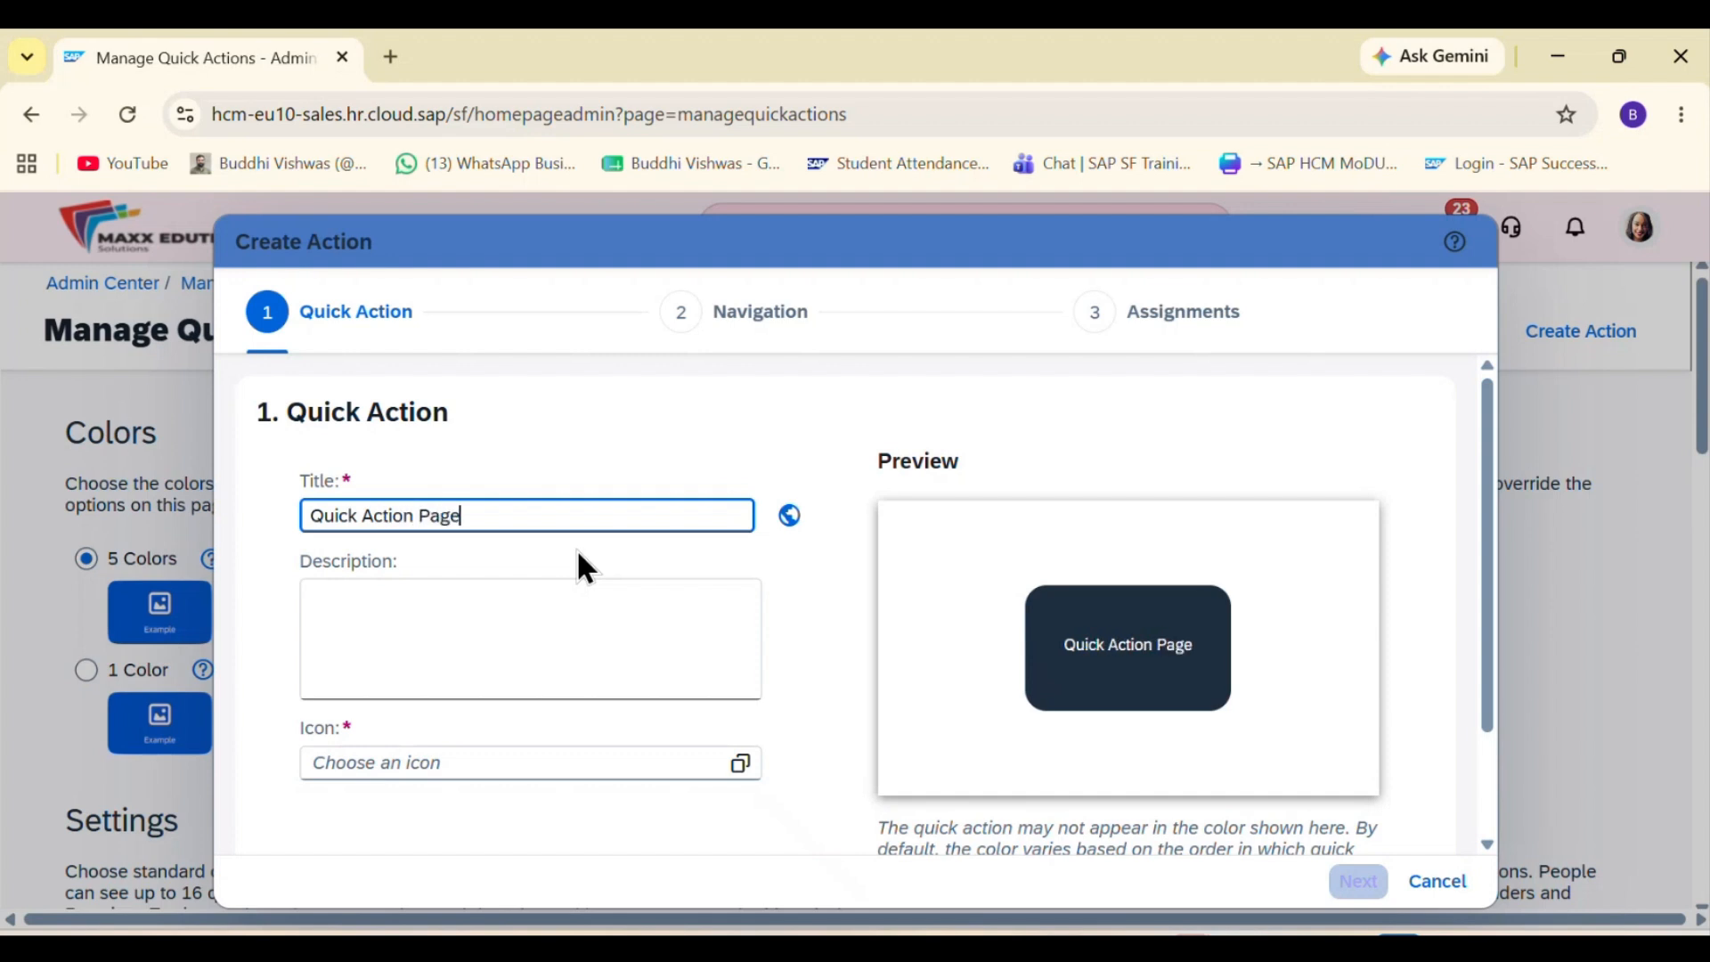
left_click(458, 612)
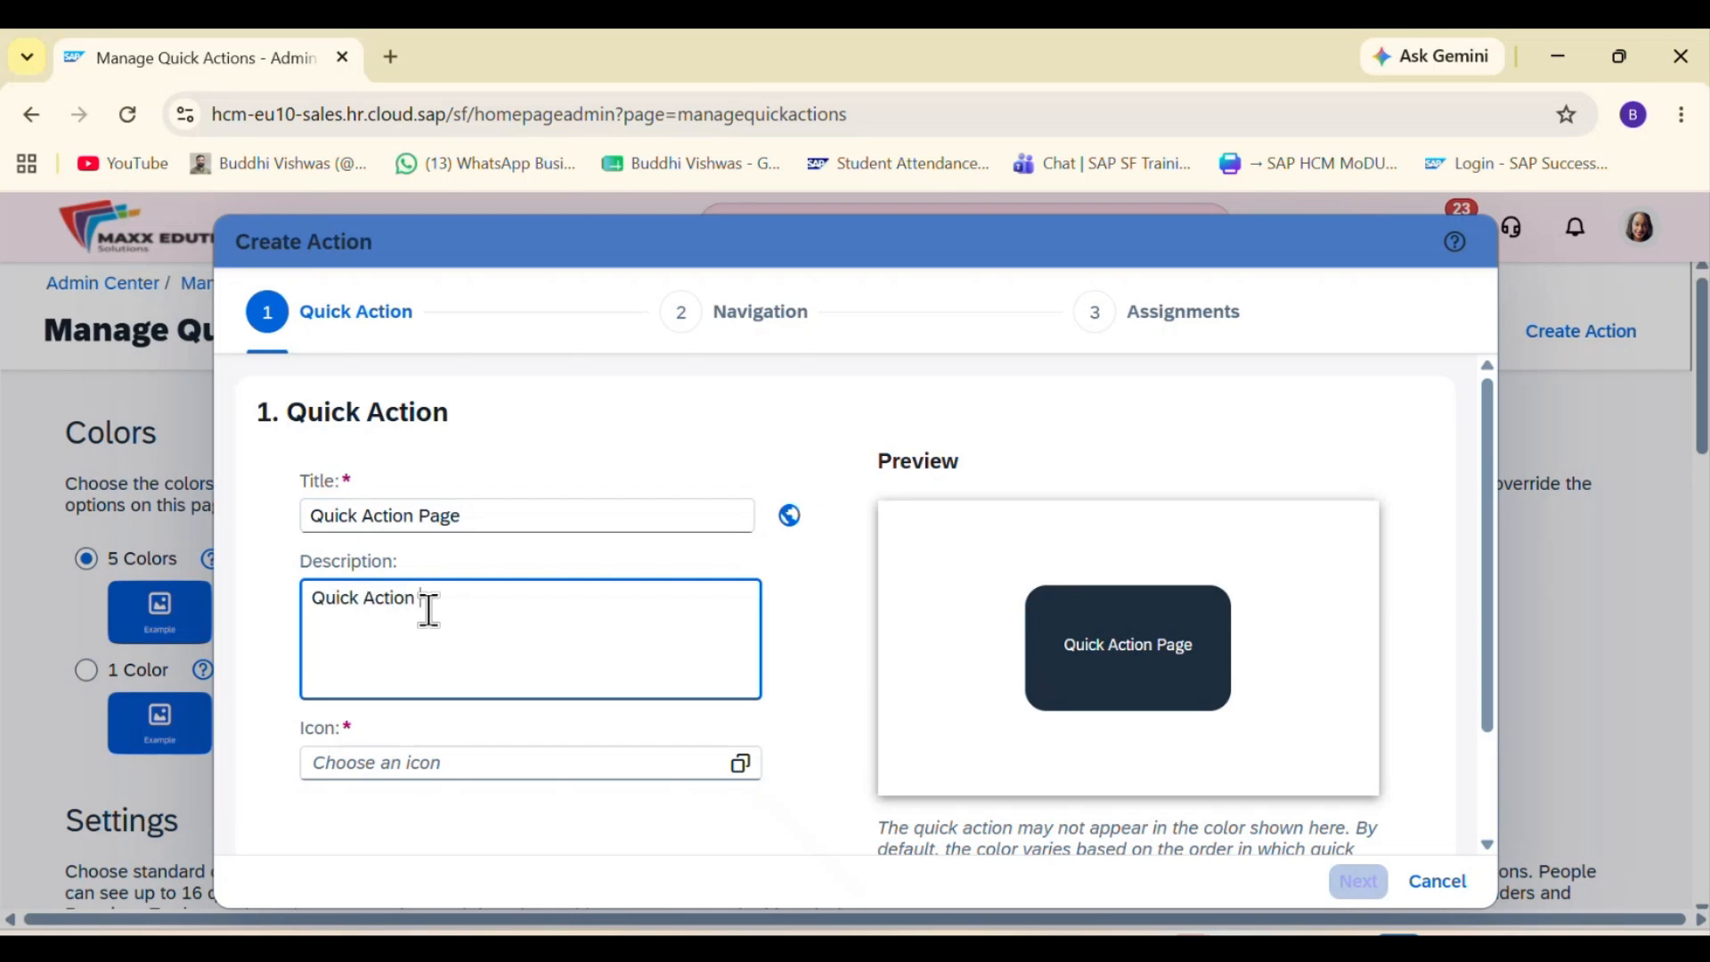
type("Quick Action Page")
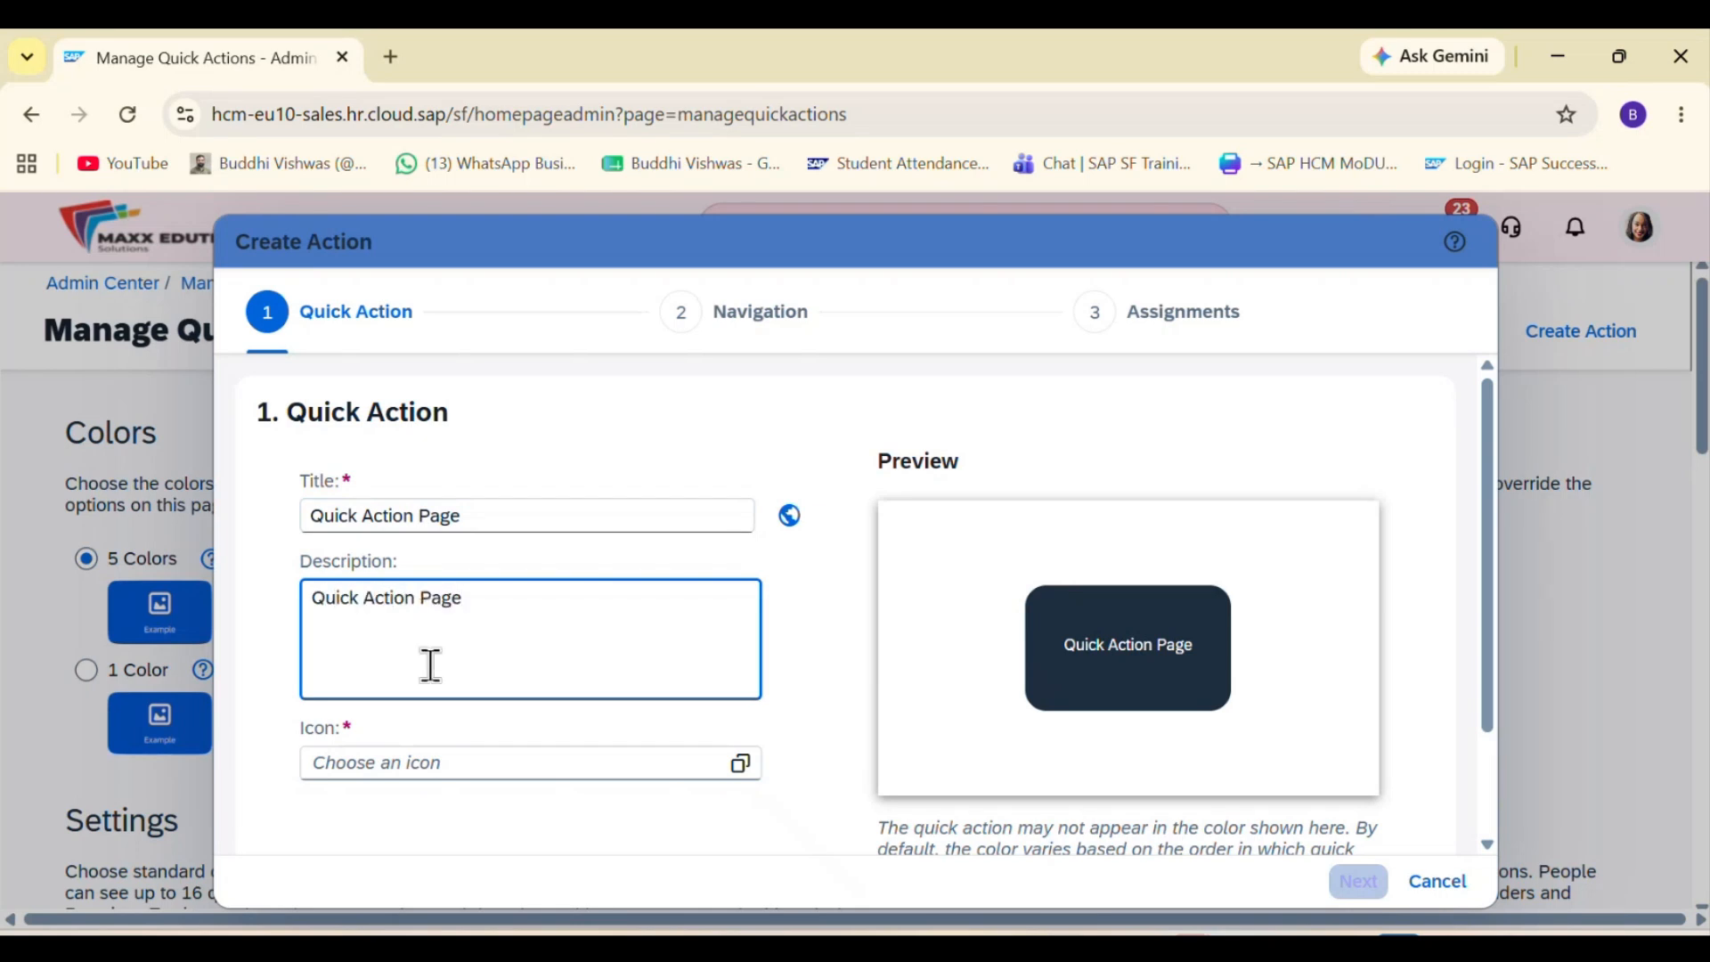
Step: Choose the along-stacked-chart icon for the new quick action and continue to the Navigation stage
left_click(414, 764)
left_click(626, 763)
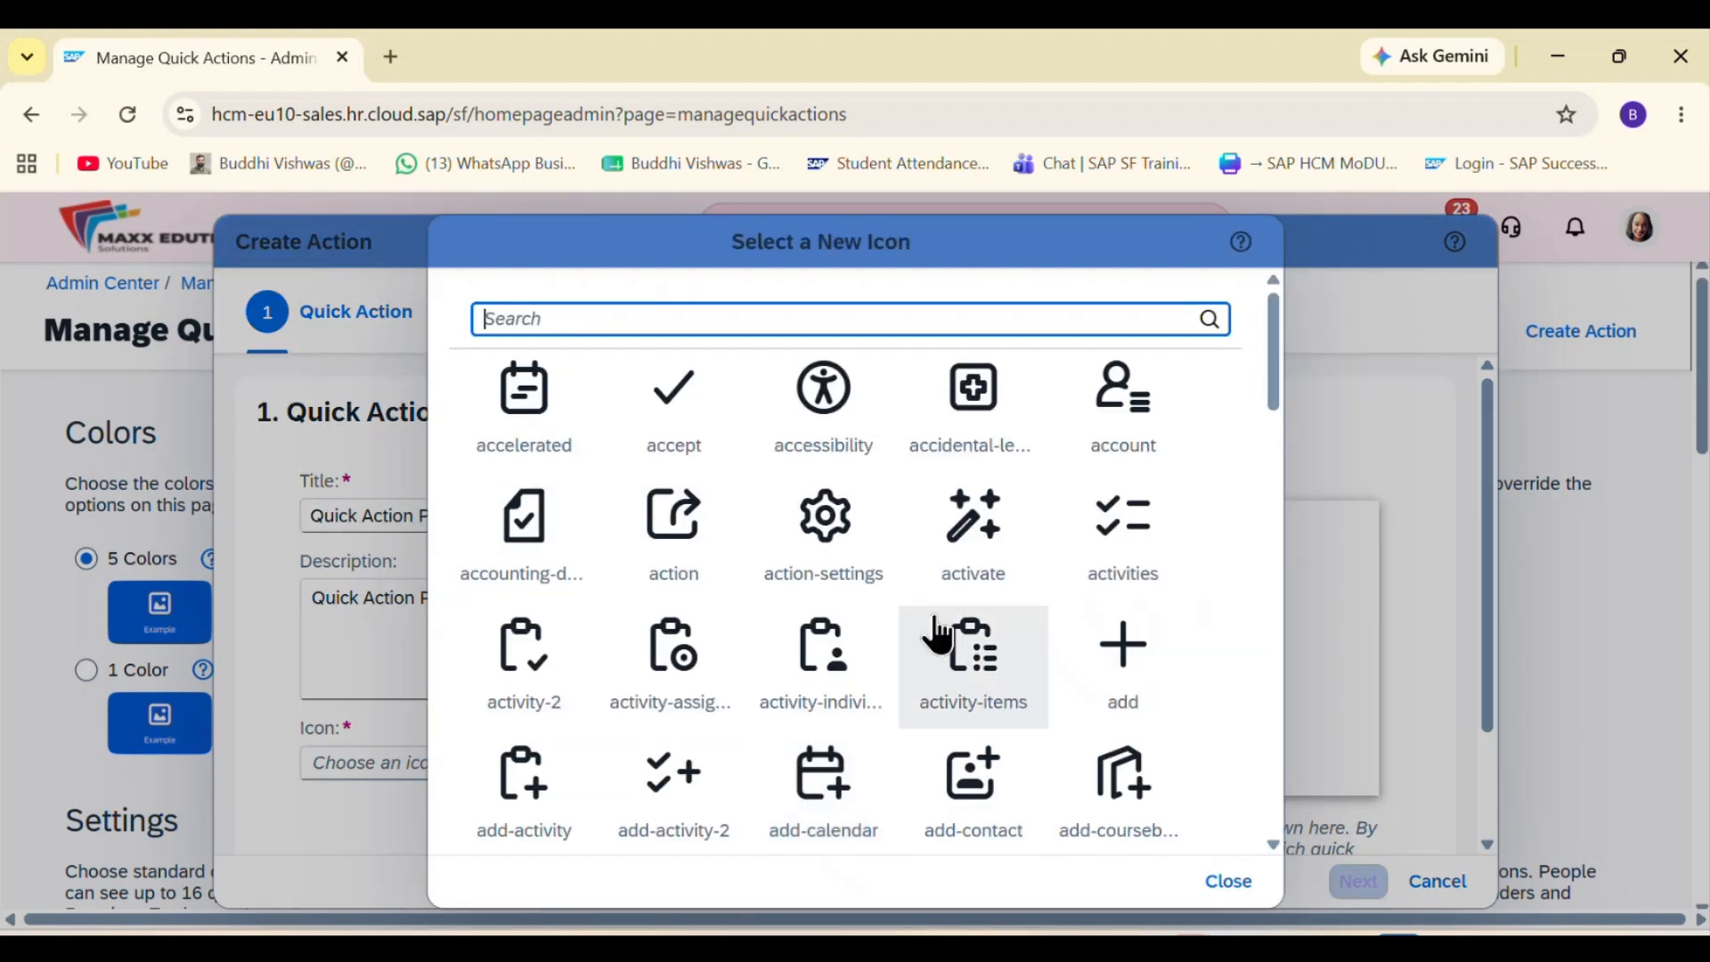
scroll(944, 628, "down", 5)
left_click(986, 616)
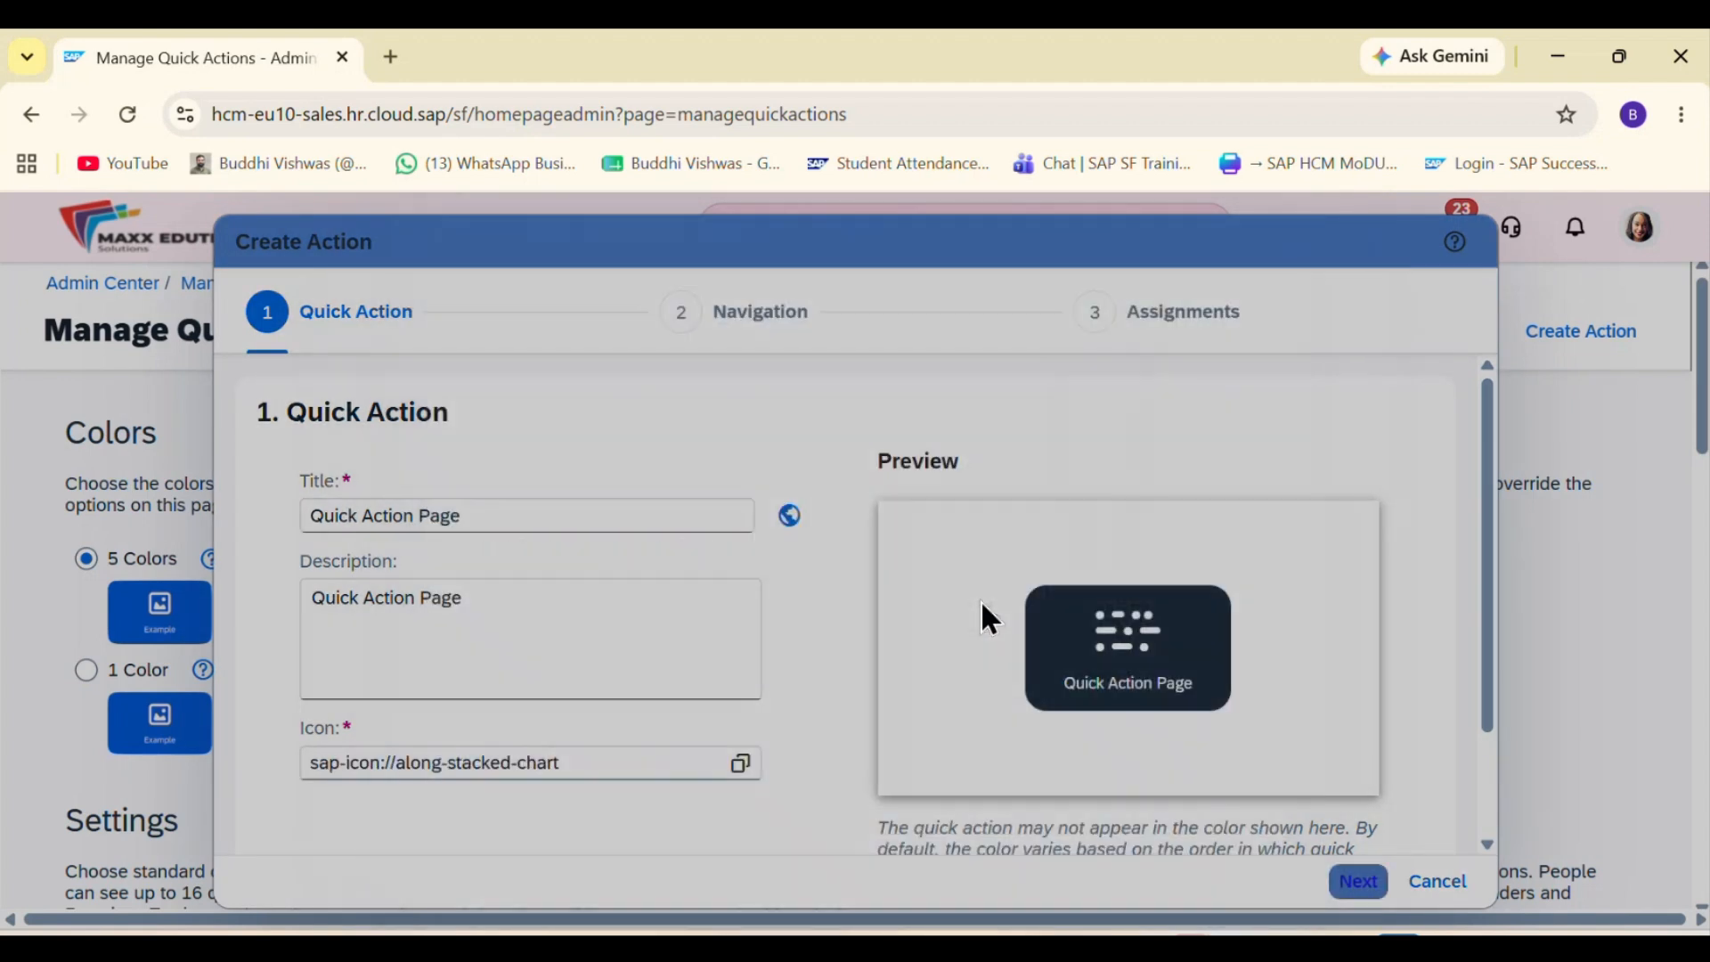
scroll(871, 773, "down", 2)
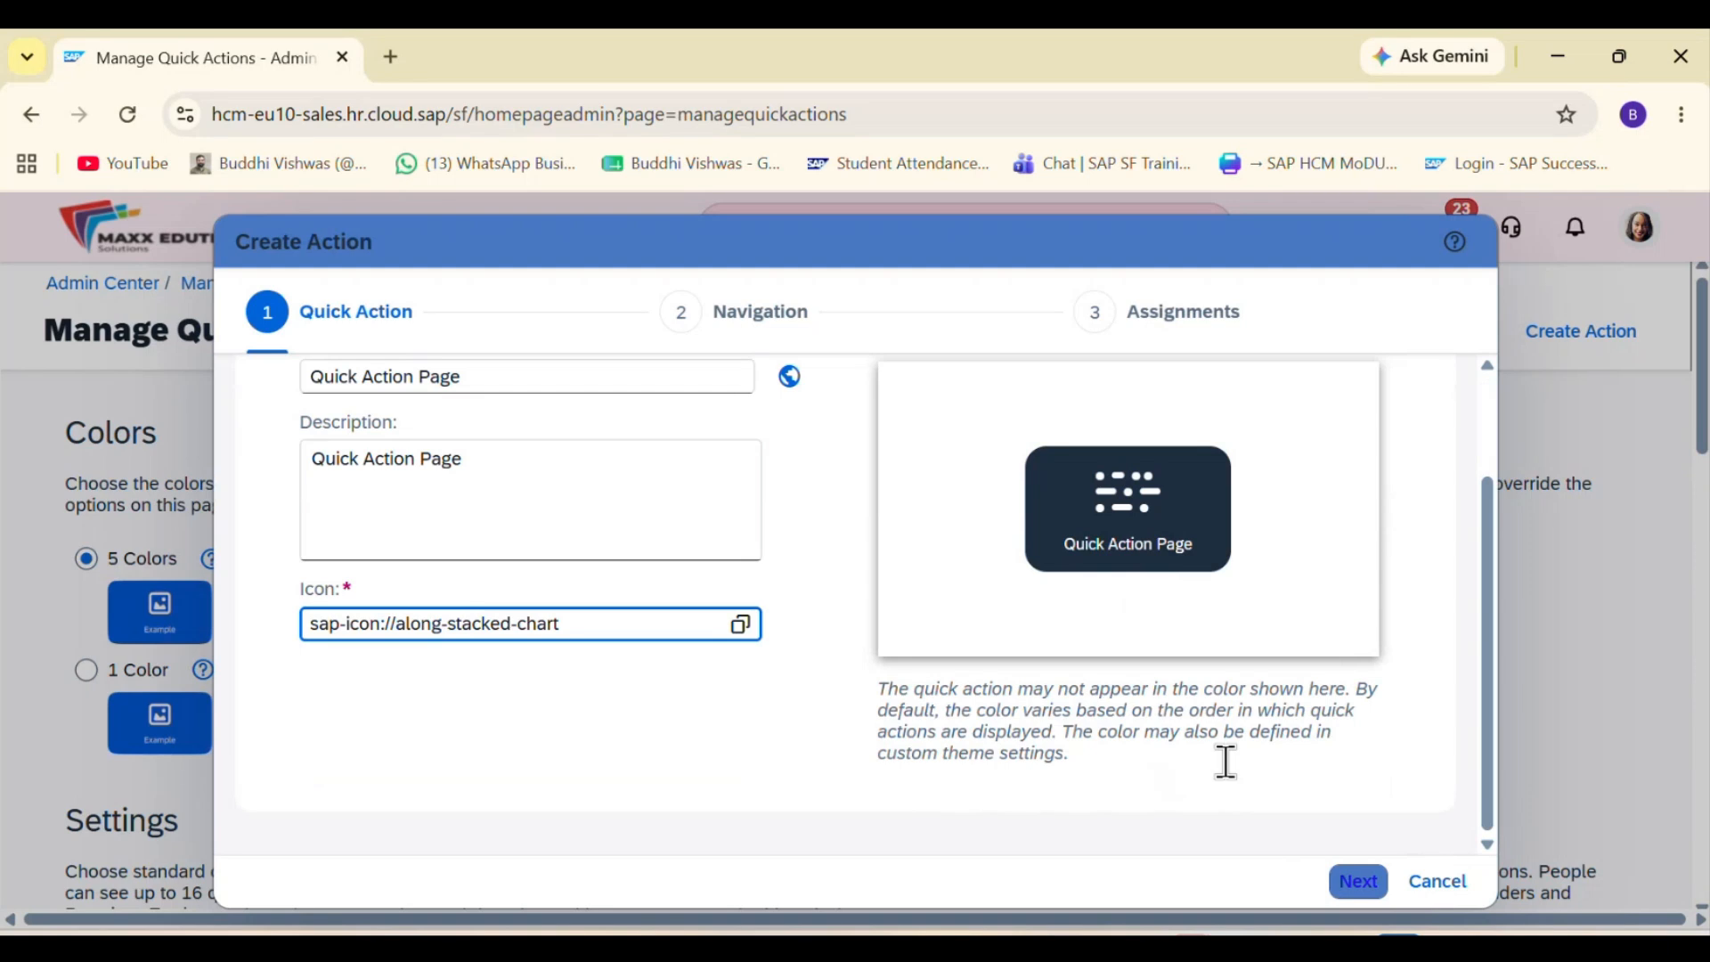
left_click(1352, 884)
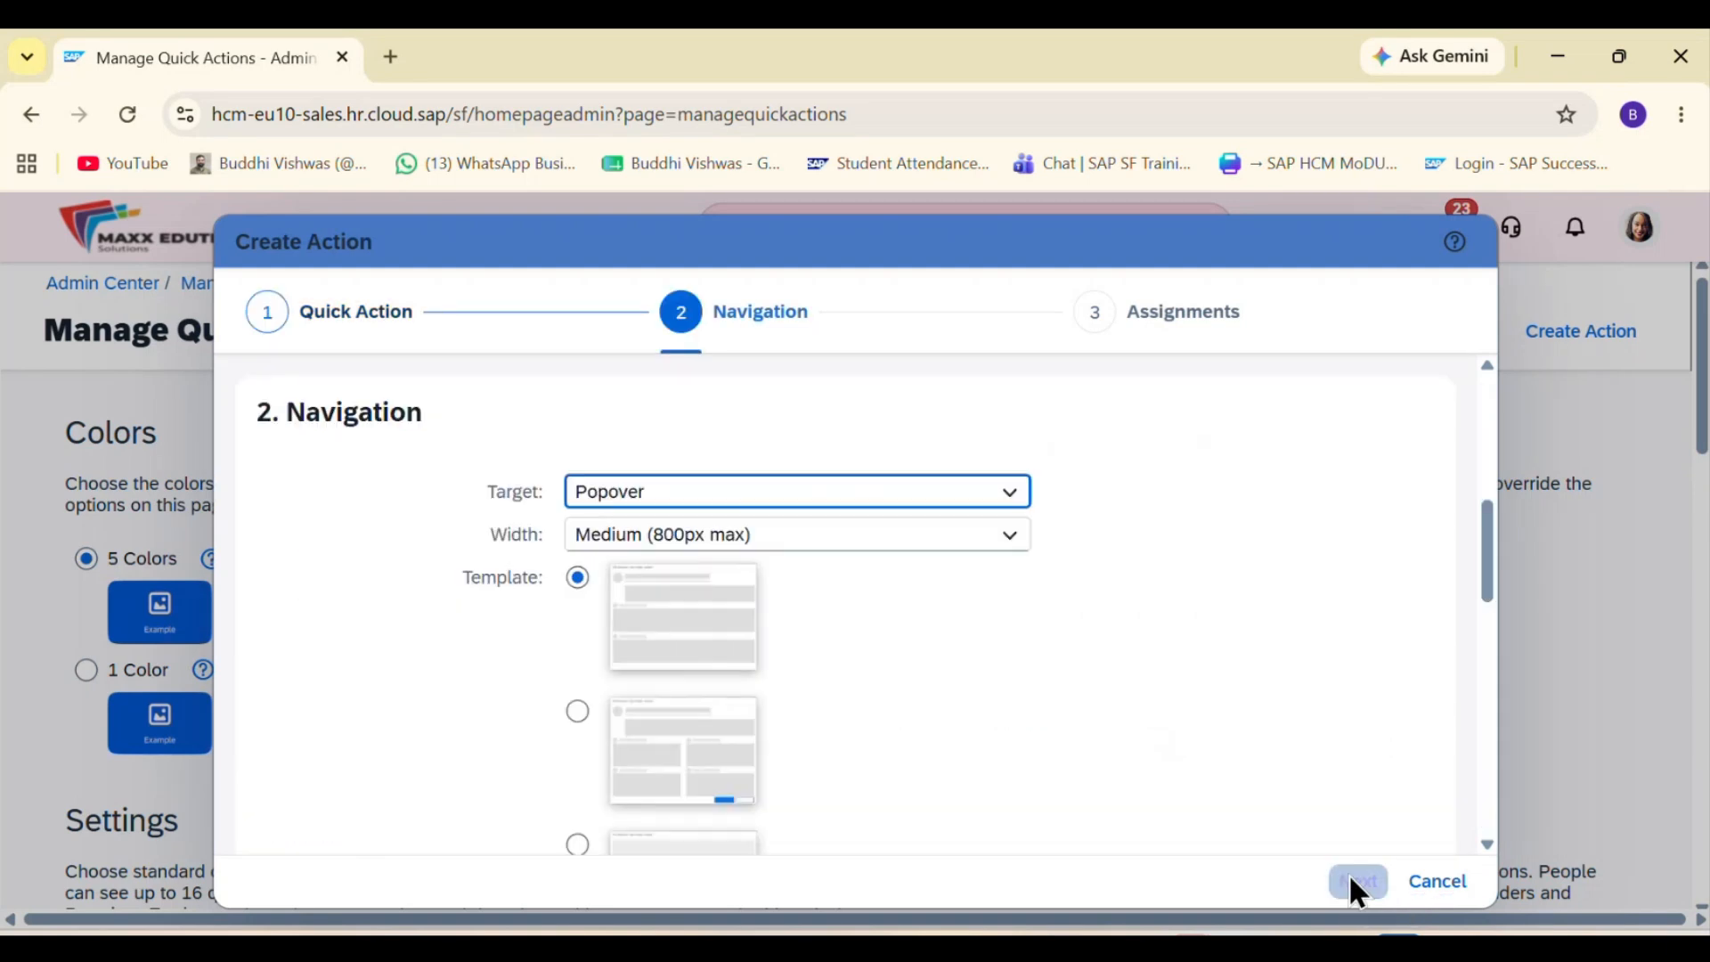
Step: Set the navigation target to URL, enter the copied Manage Quick Actions address without opening in a new window, and continue to Assignments
scroll(1071, 656, "down", 1)
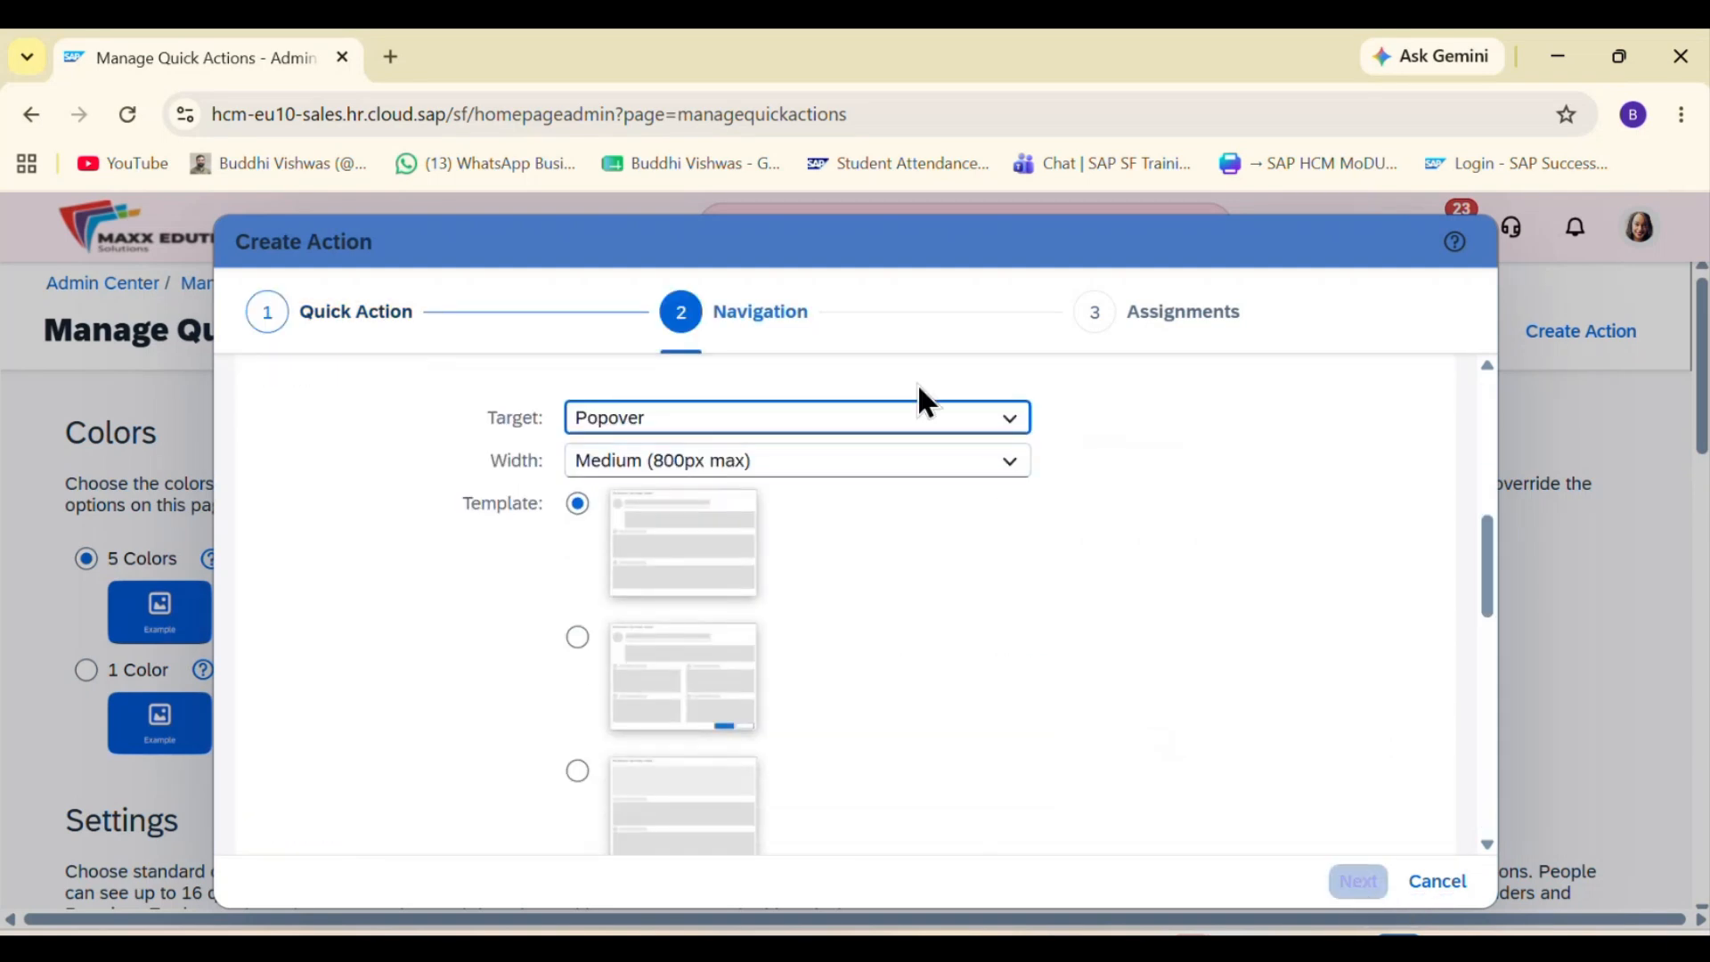
left_click(927, 426)
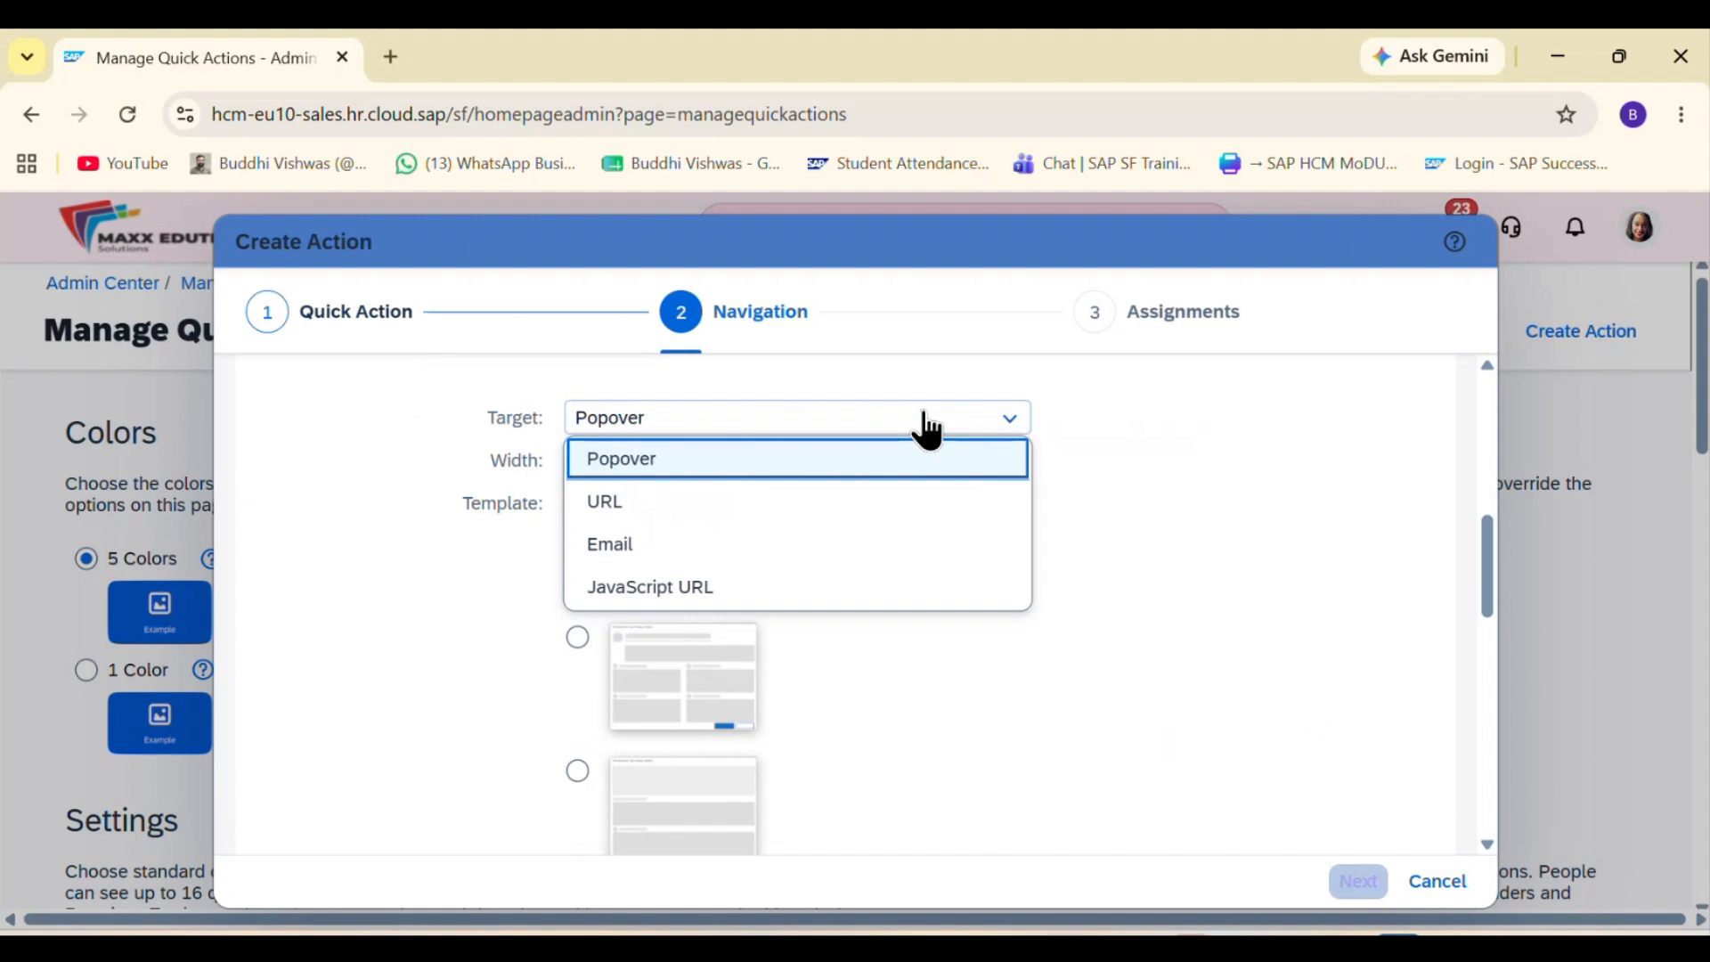
left_click(776, 521)
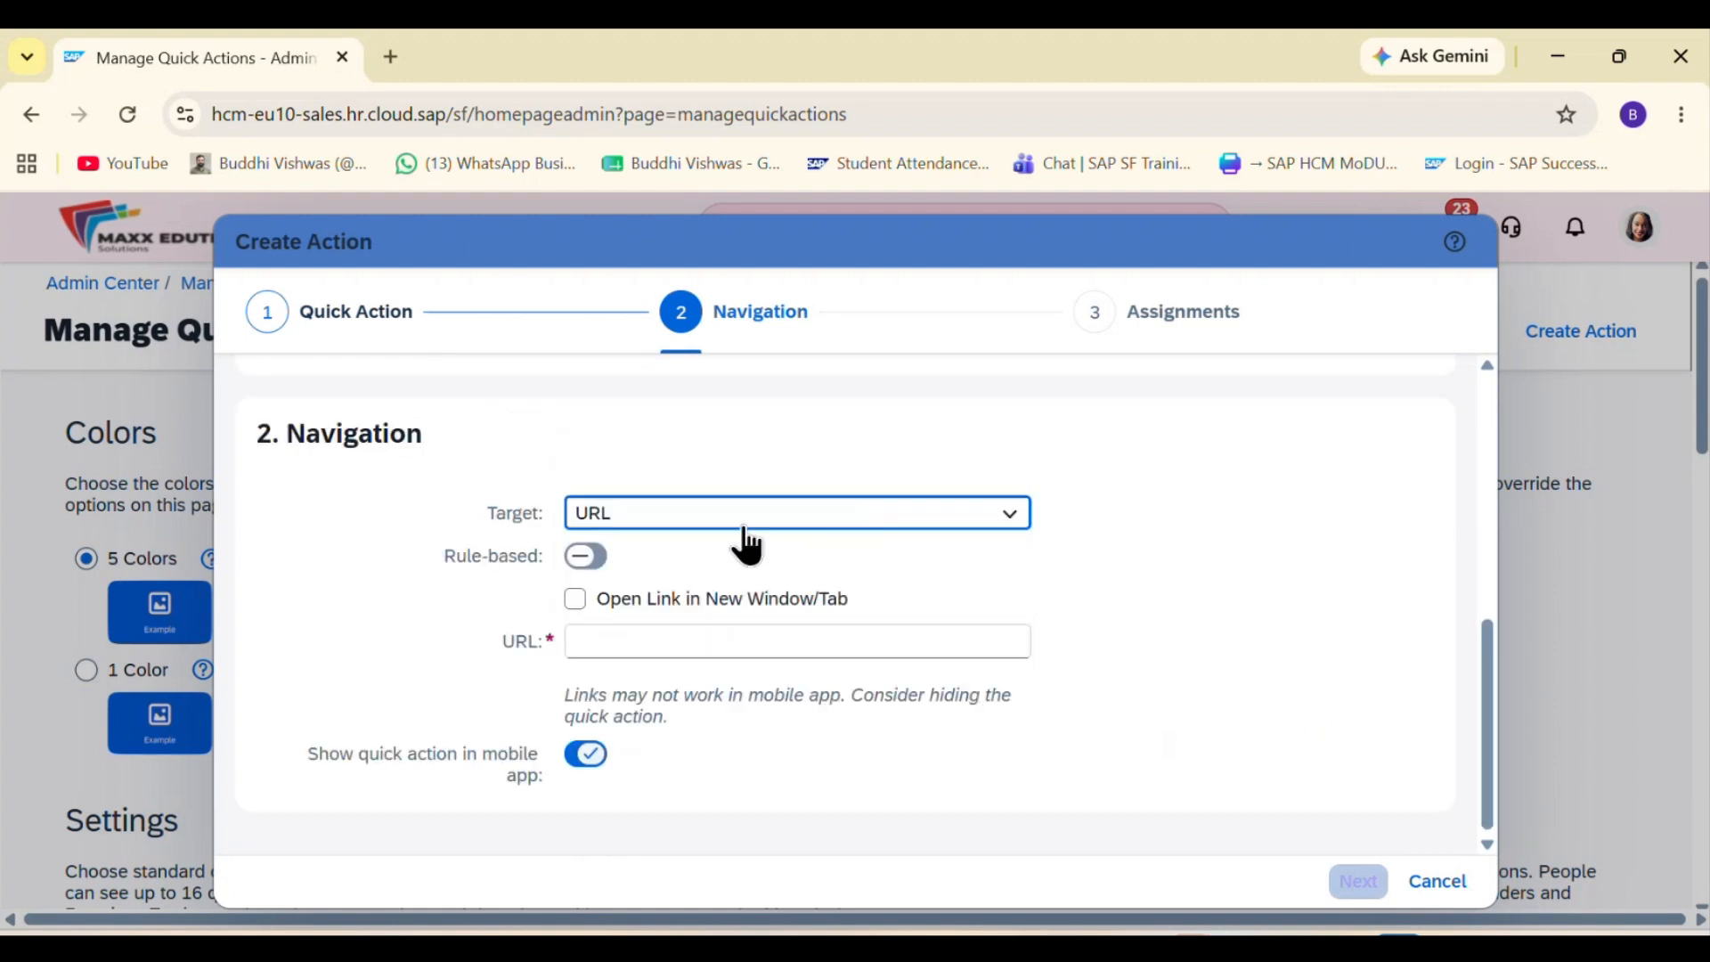
left_click(577, 602)
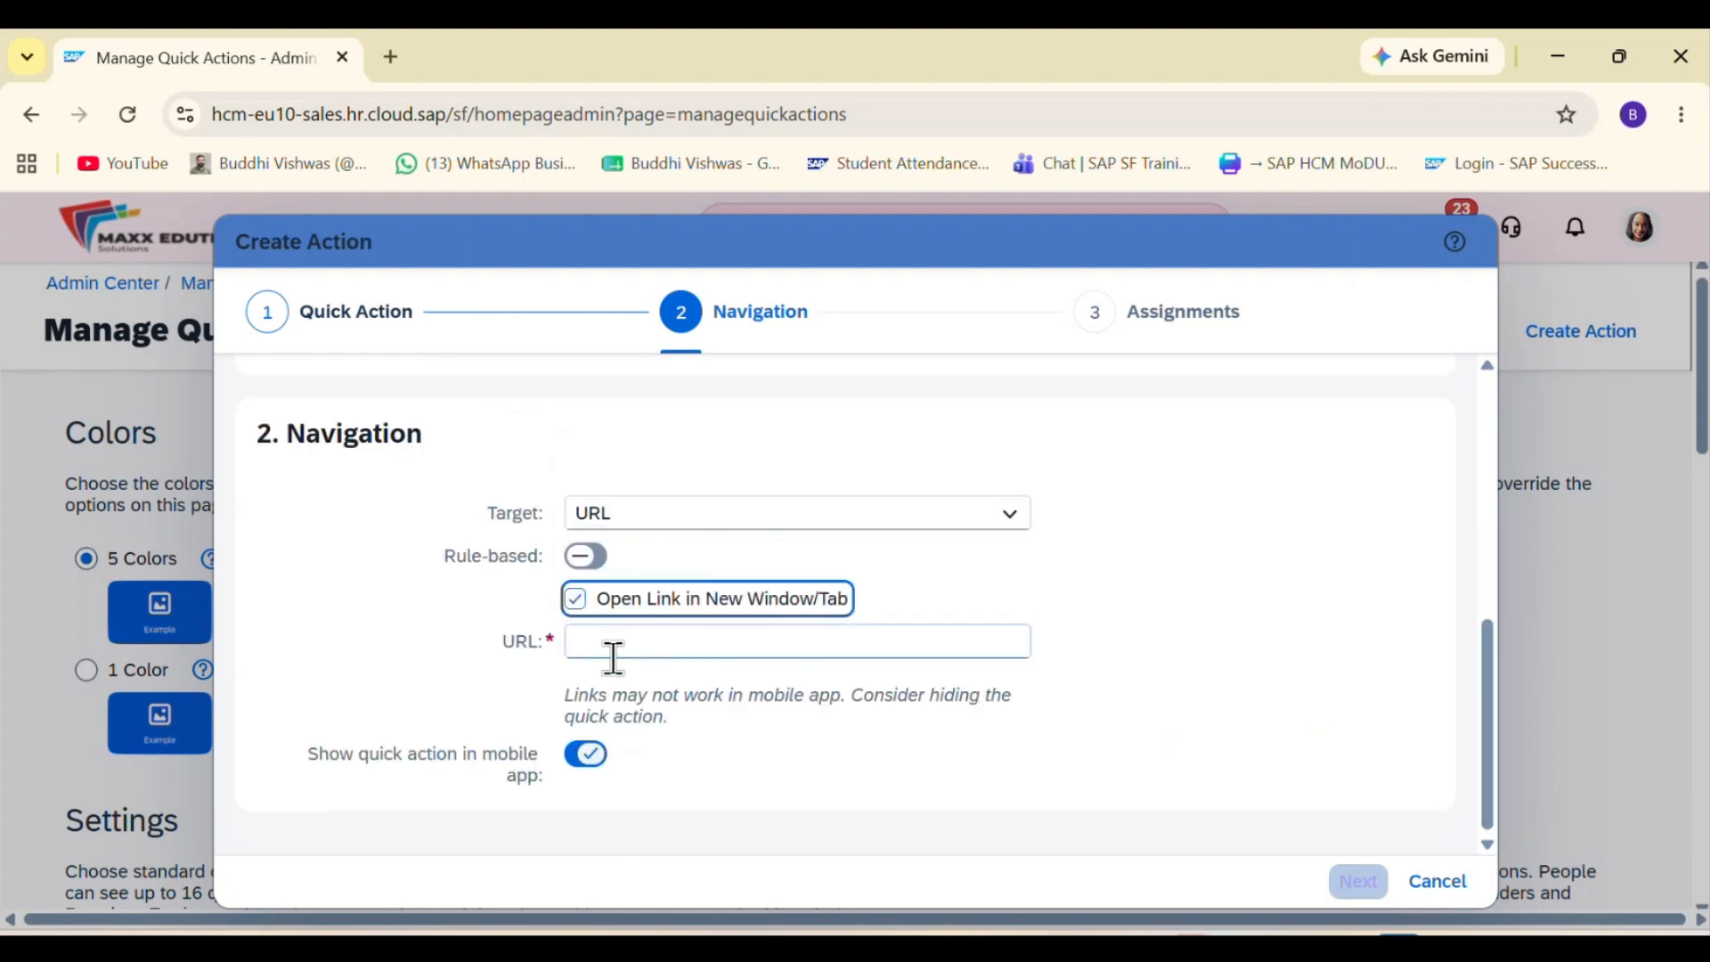
left_click(611, 656)
left_click(578, 604)
left_click(612, 634)
key("ctrl+v")
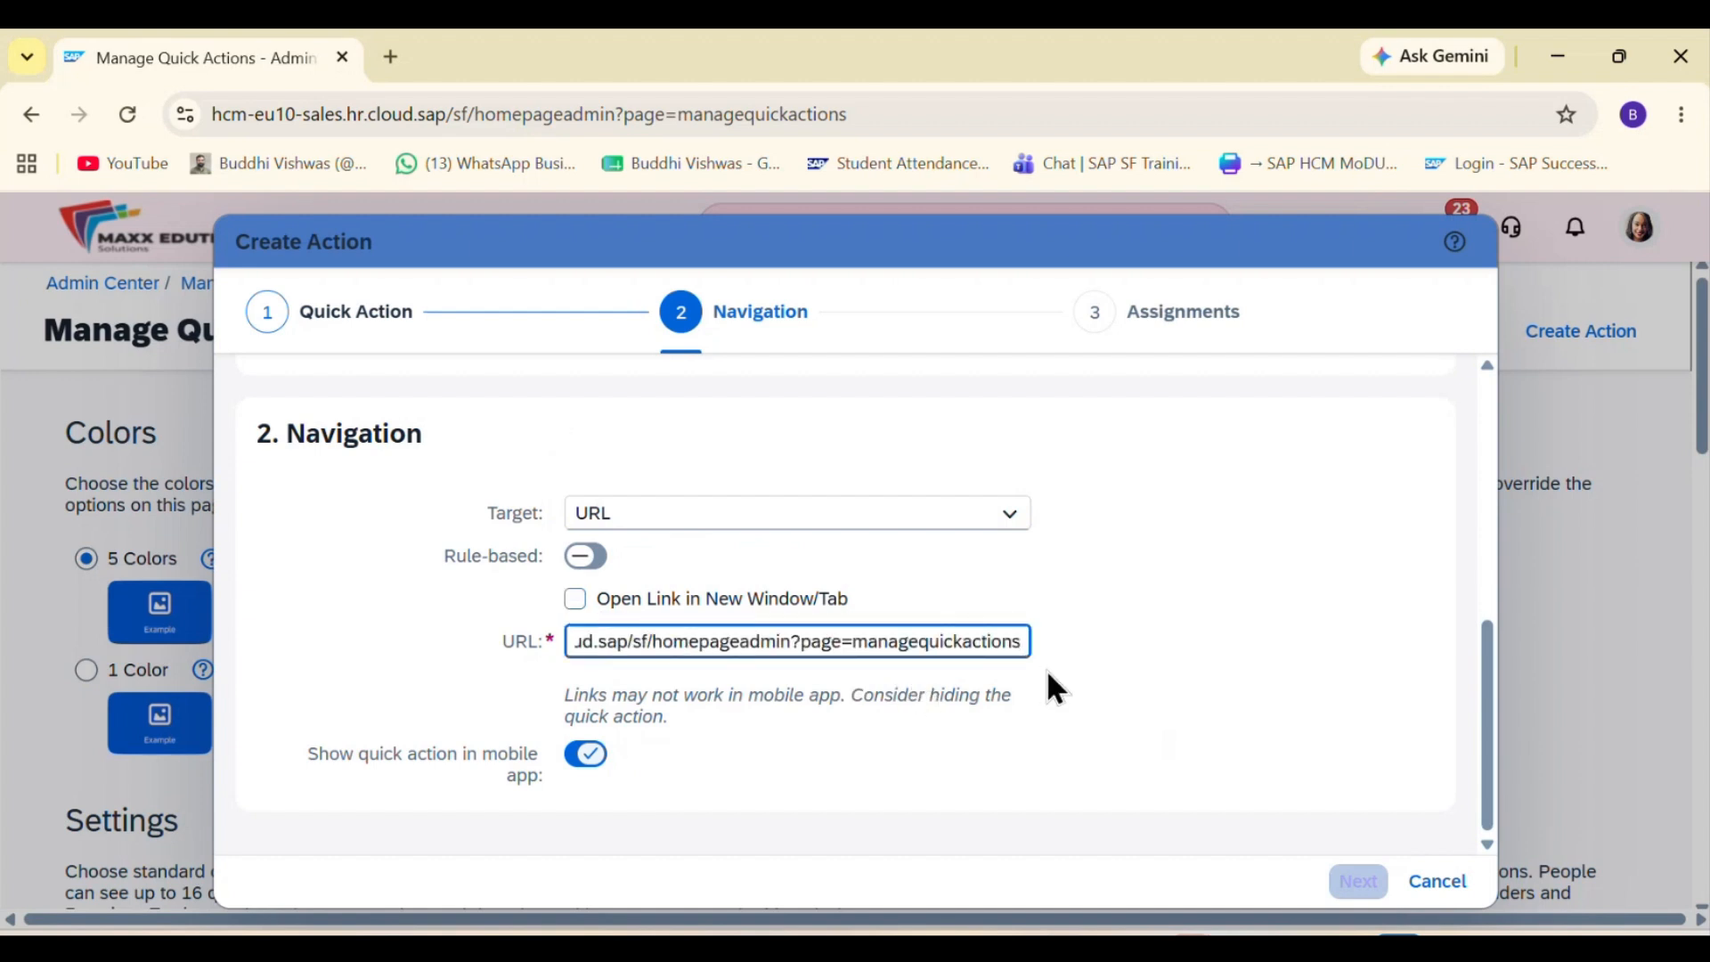
left_click(1268, 700)
left_click(1356, 881)
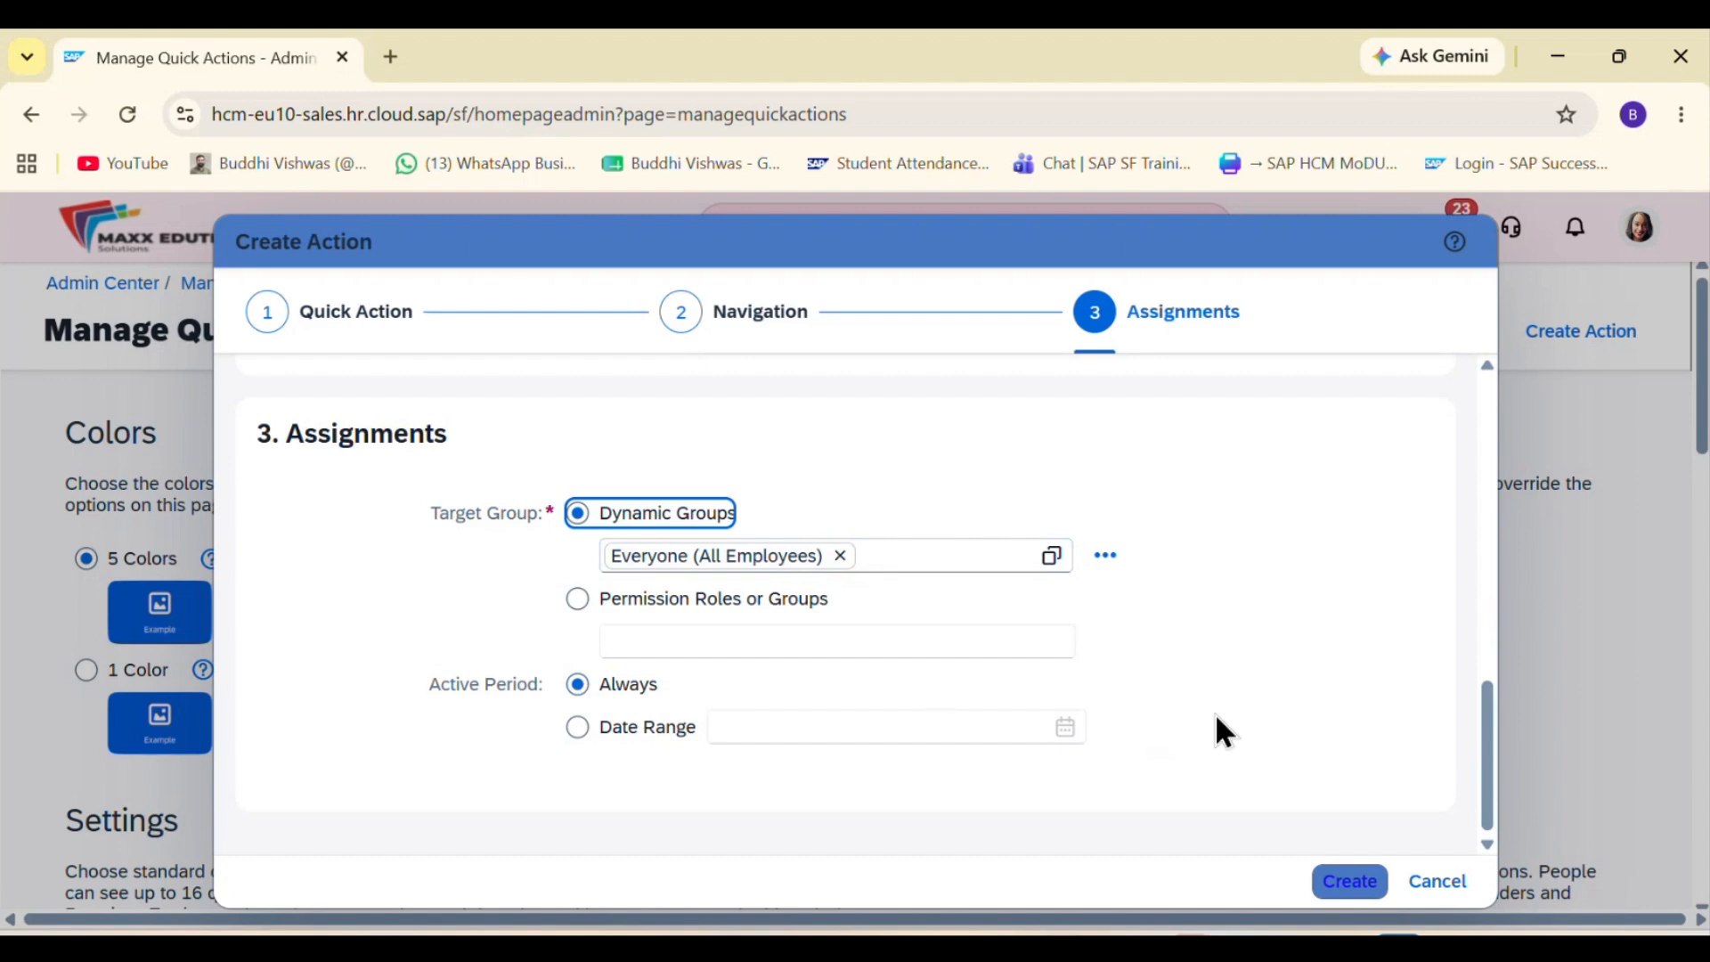
Step: Create the quick action for Everyone (All Employees) with an Always active period and close the confirmation
left_click(1343, 882)
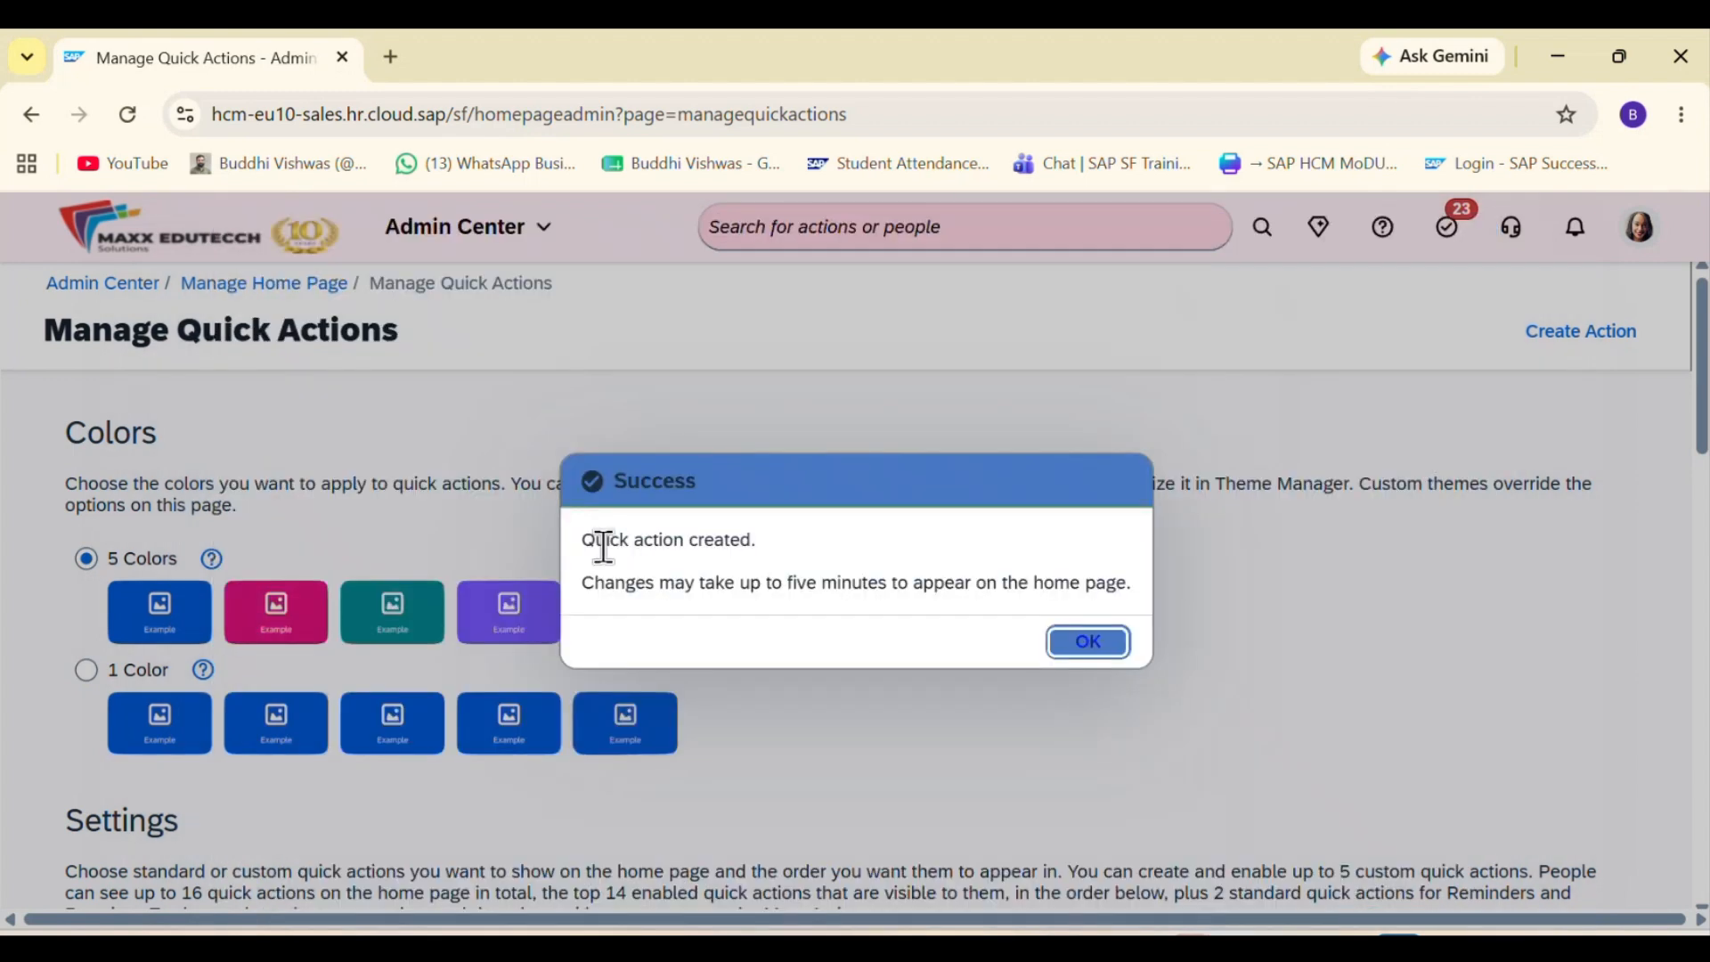
left_click_drag(585, 540, 1078, 648)
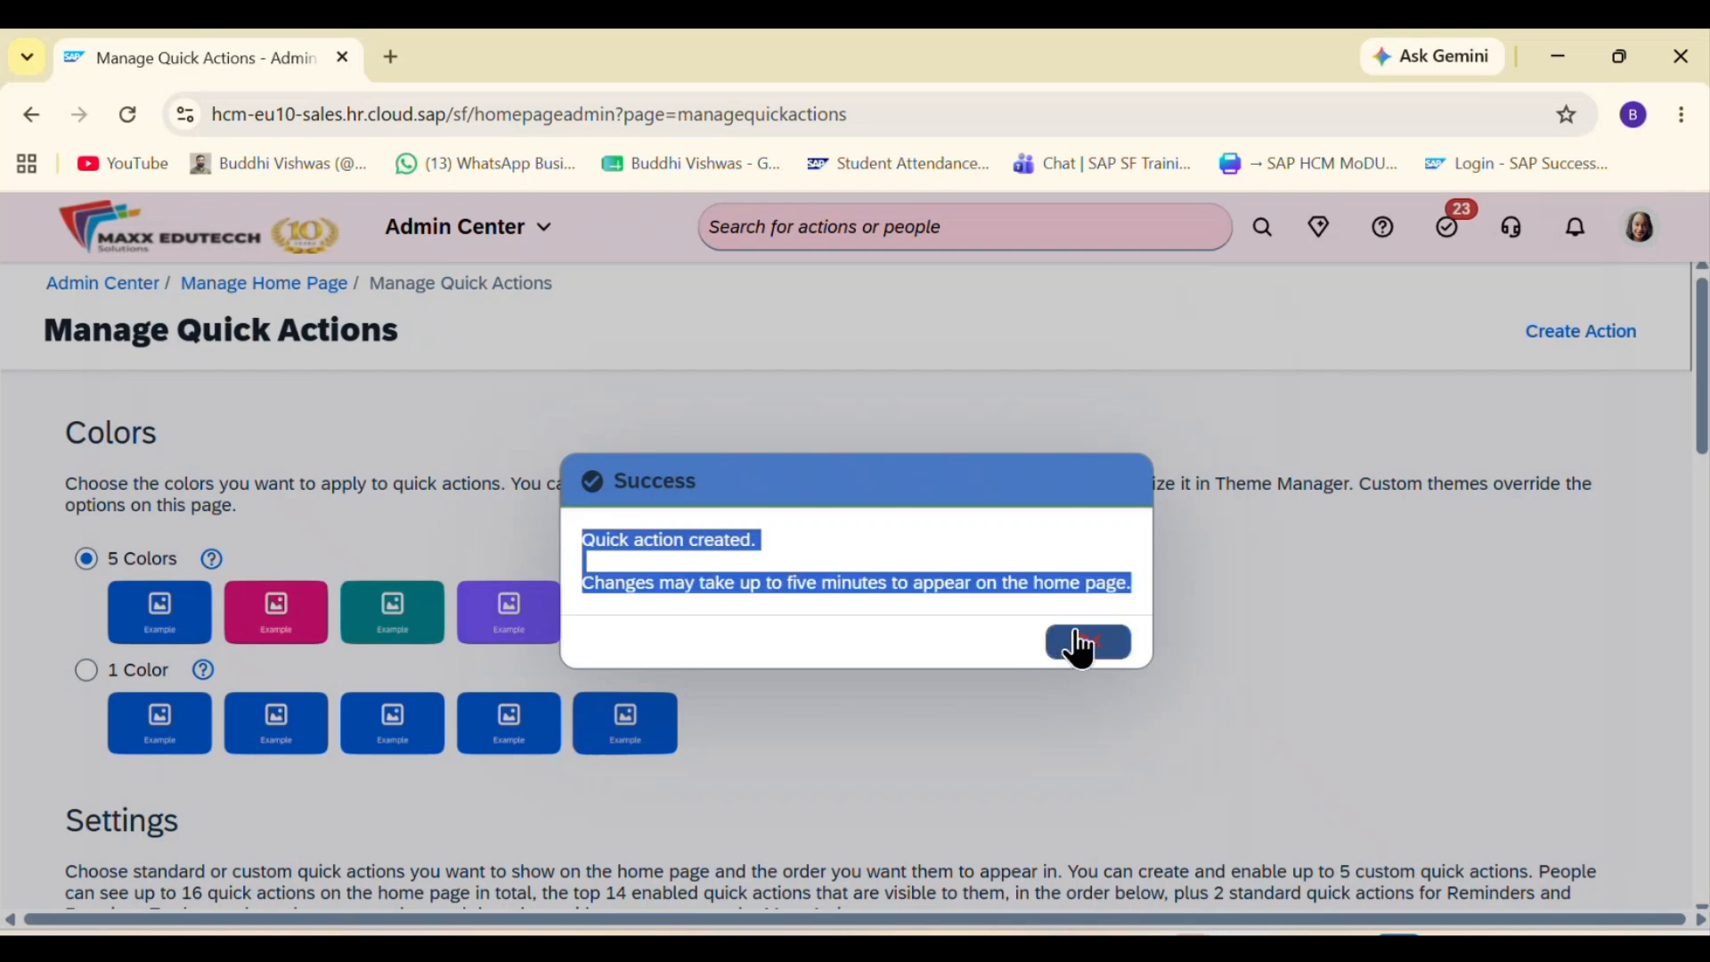
left_click(1080, 645)
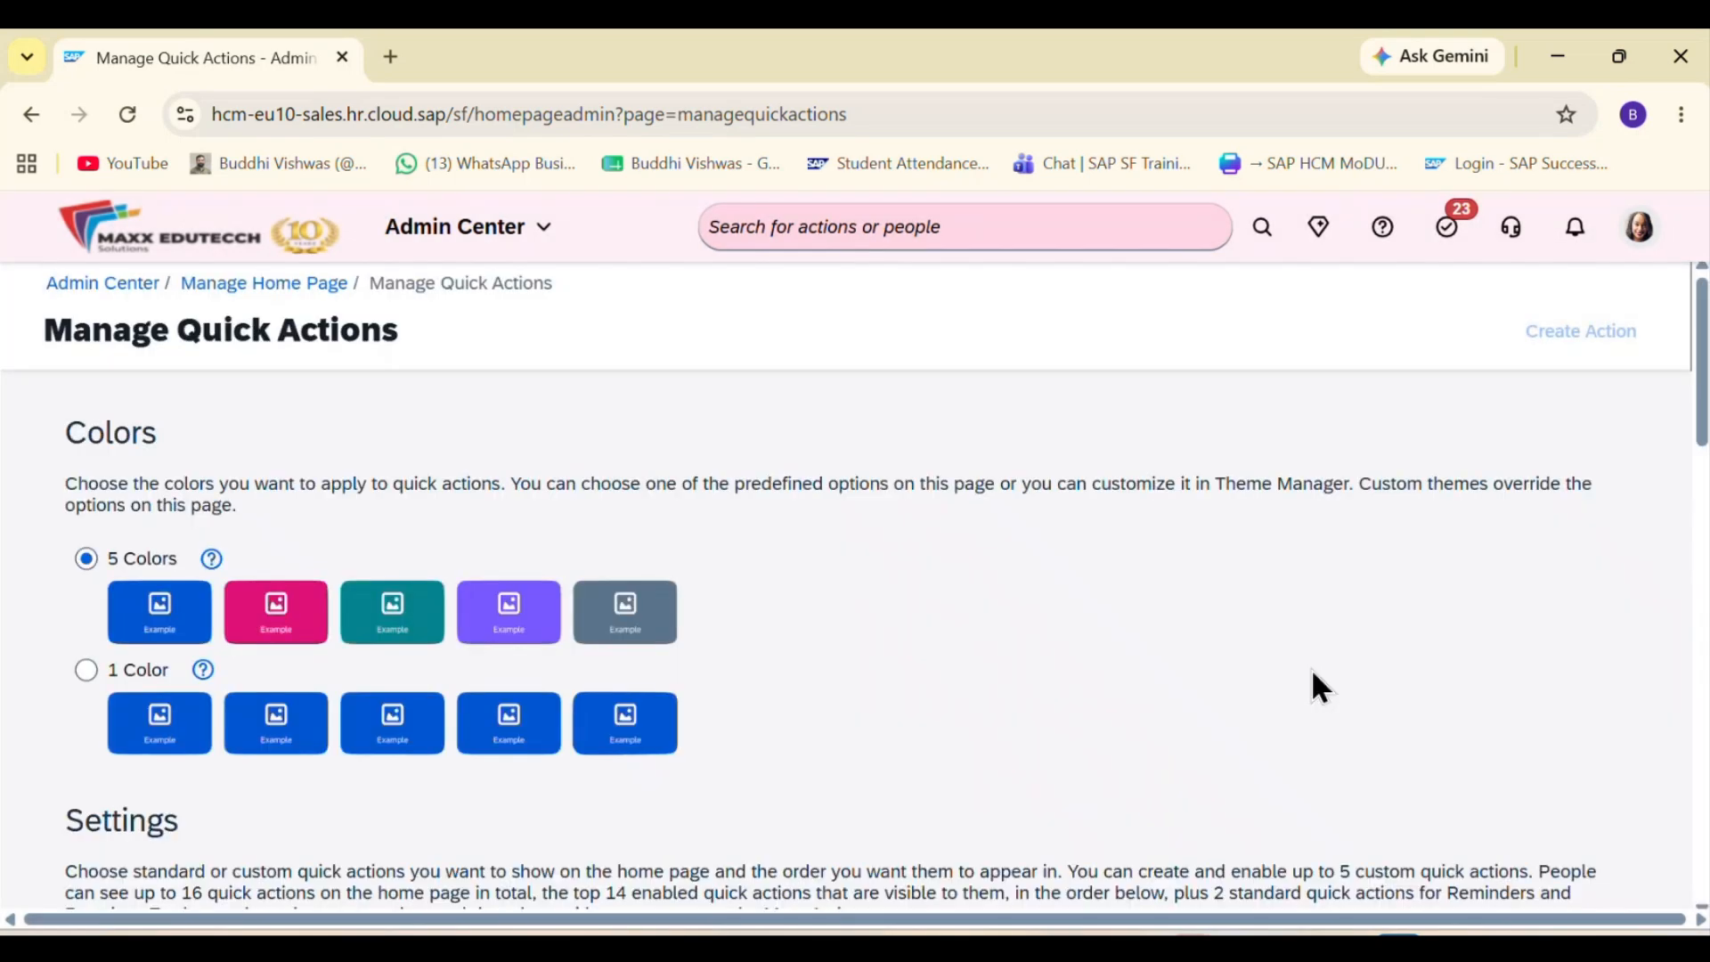
Step: Move the custom Quick Action Page to the top of the quick actions list and save the new order
scroll(1311, 685, "down", 9)
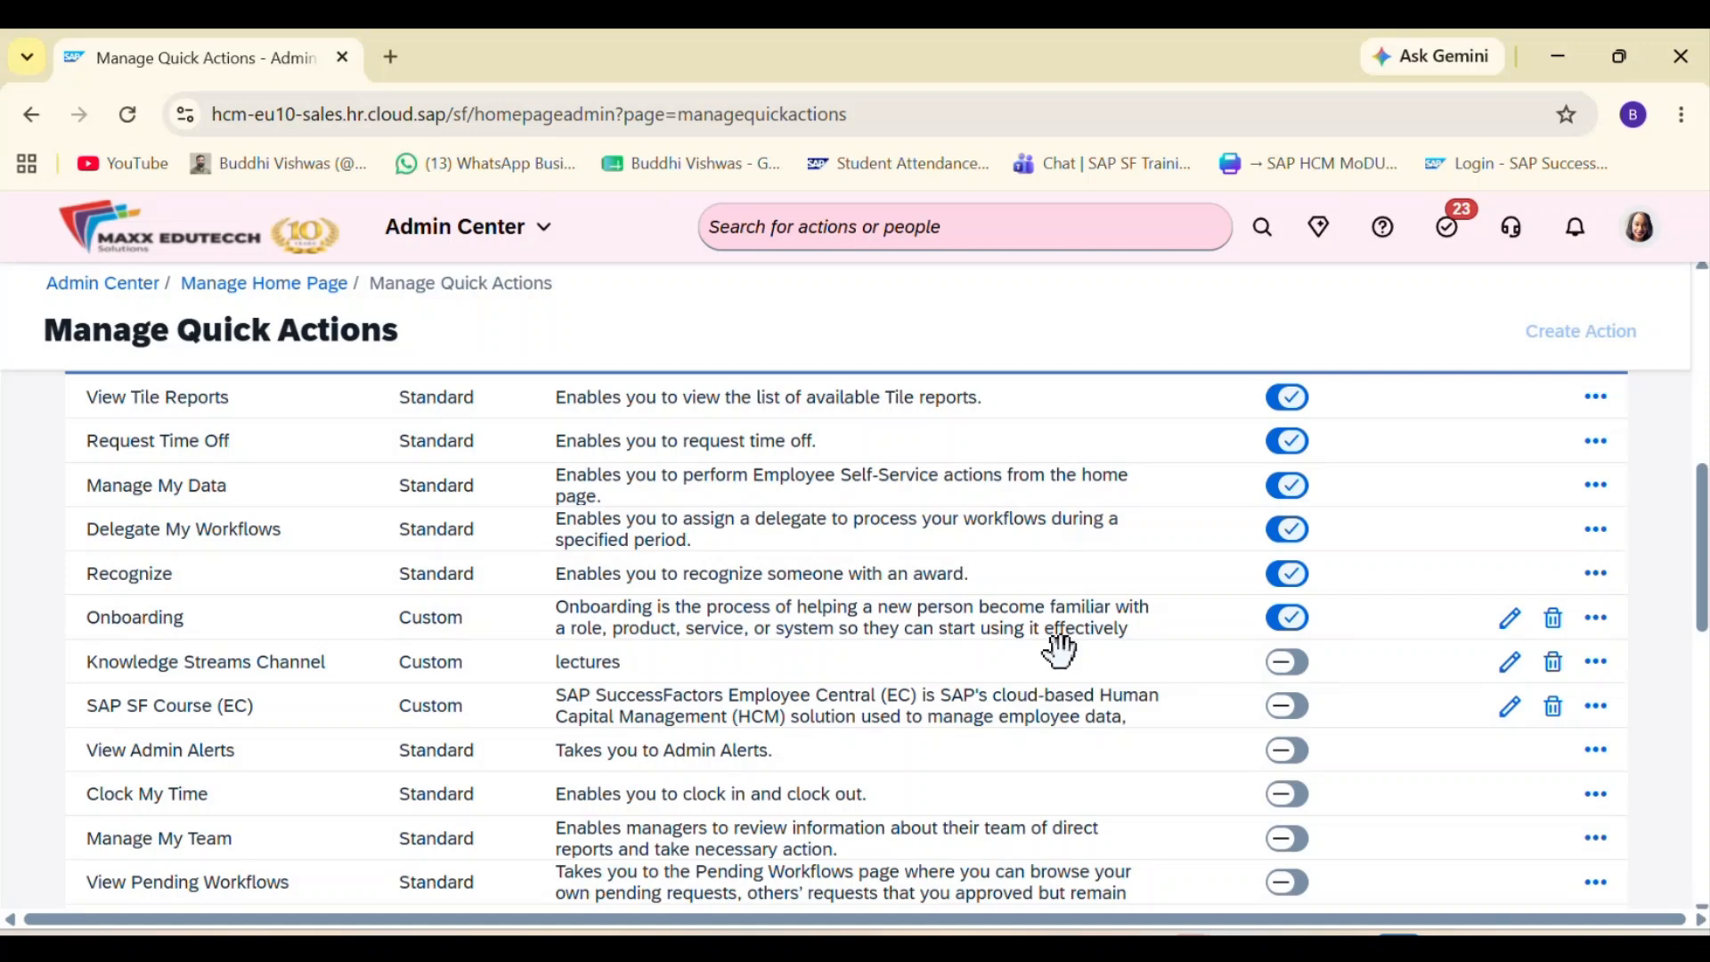
scroll(1060, 650, "down", 10)
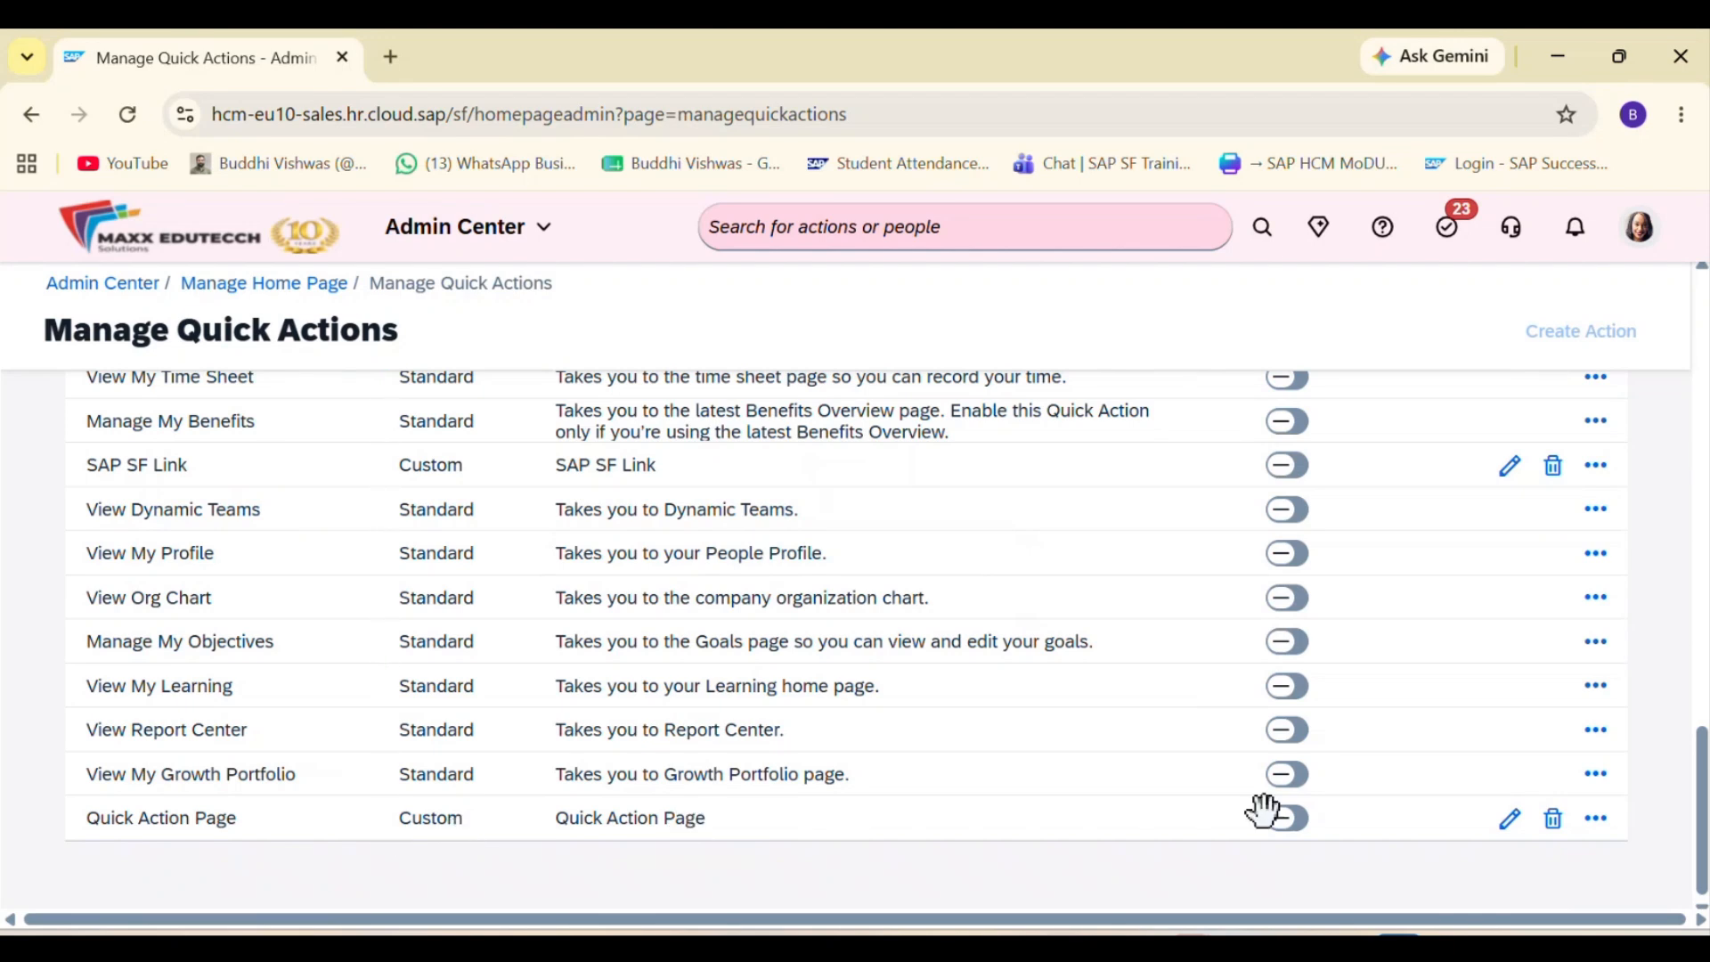
left_click(1594, 828)
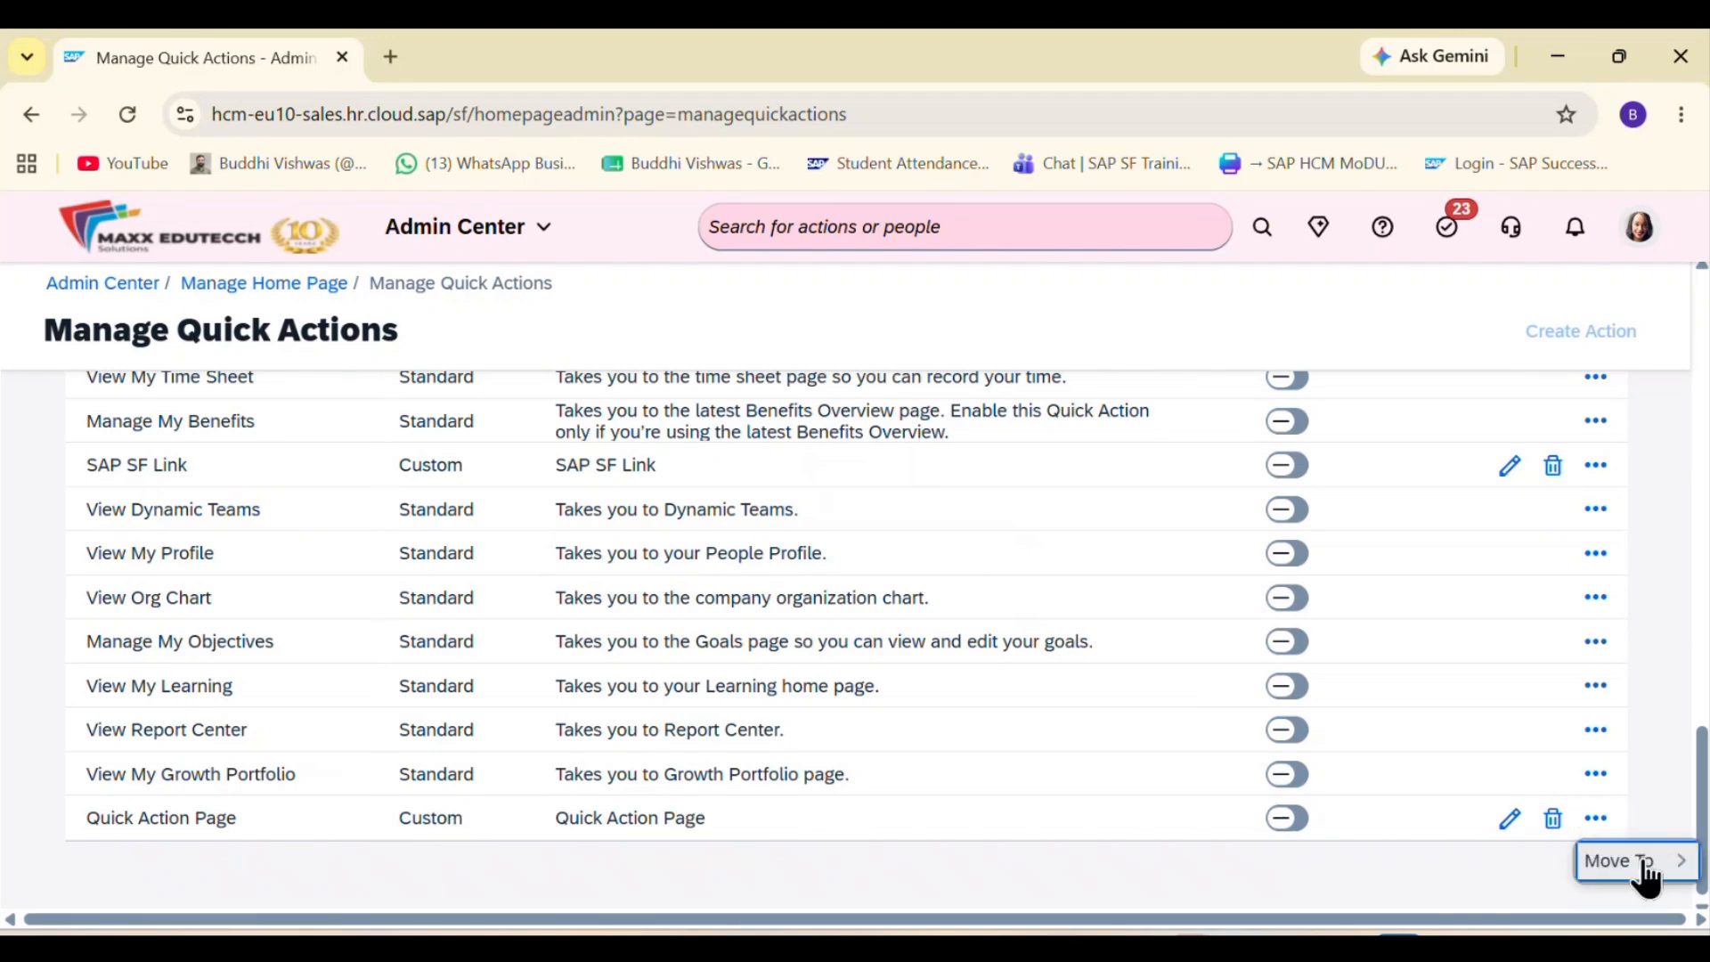
left_click(1643, 864)
left_click(1436, 240)
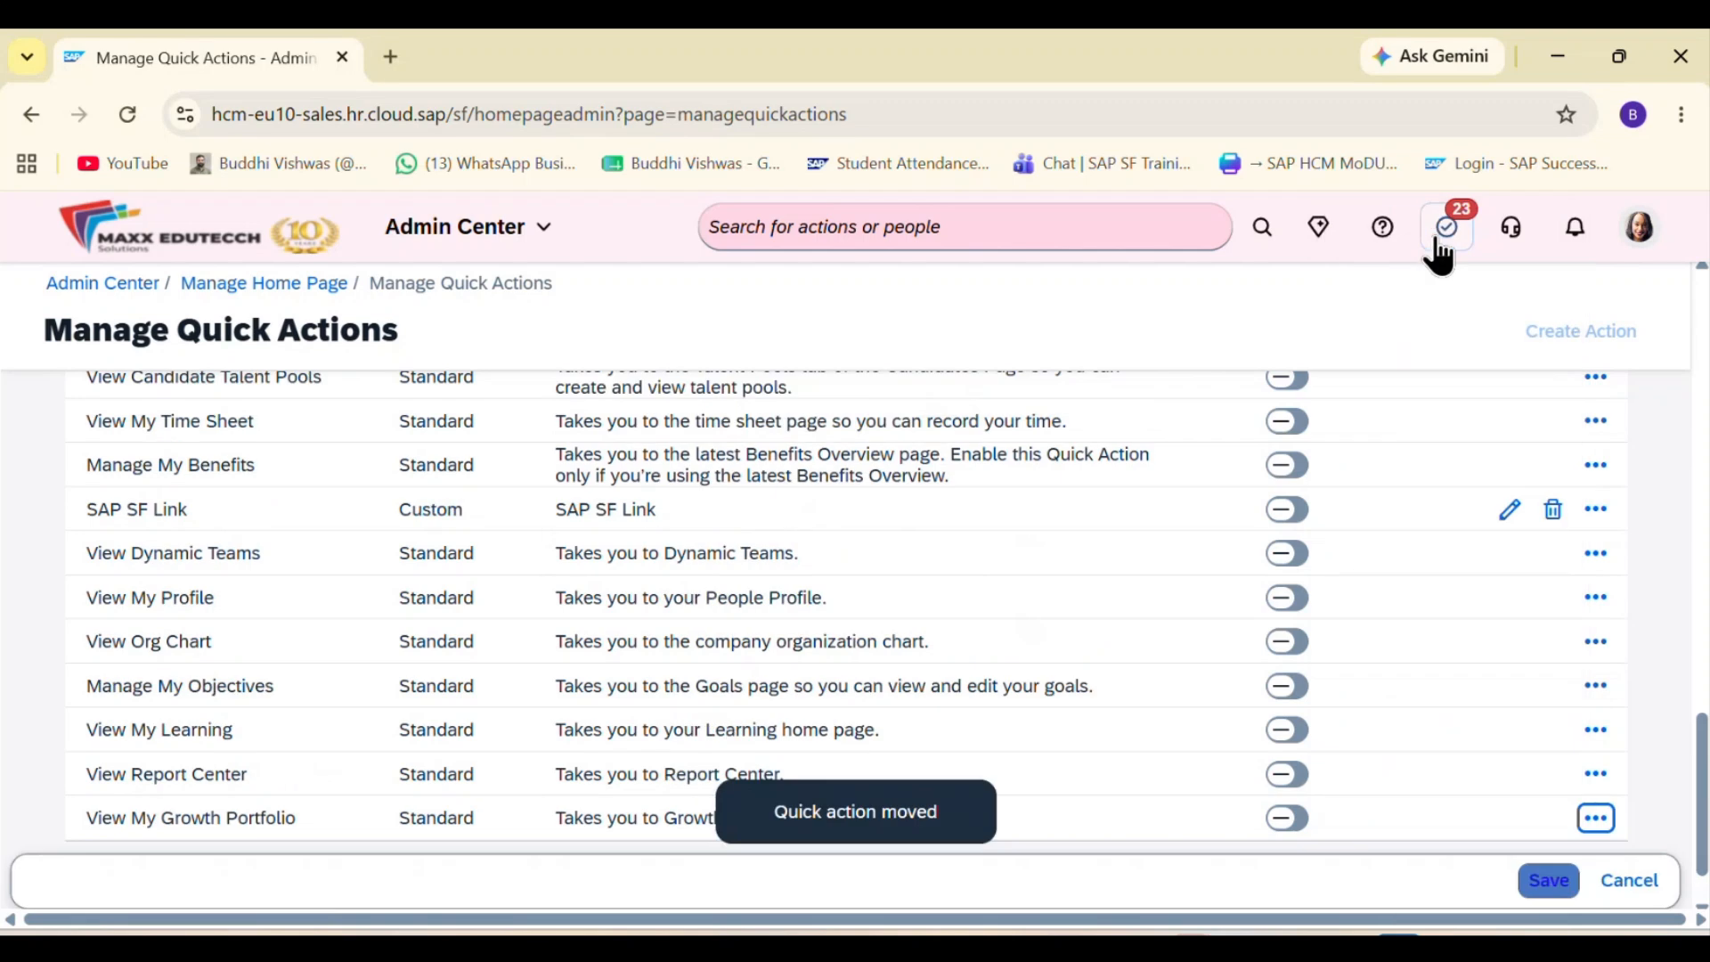
scroll(1478, 581, "up", 10)
scroll(1478, 580, "up", 4)
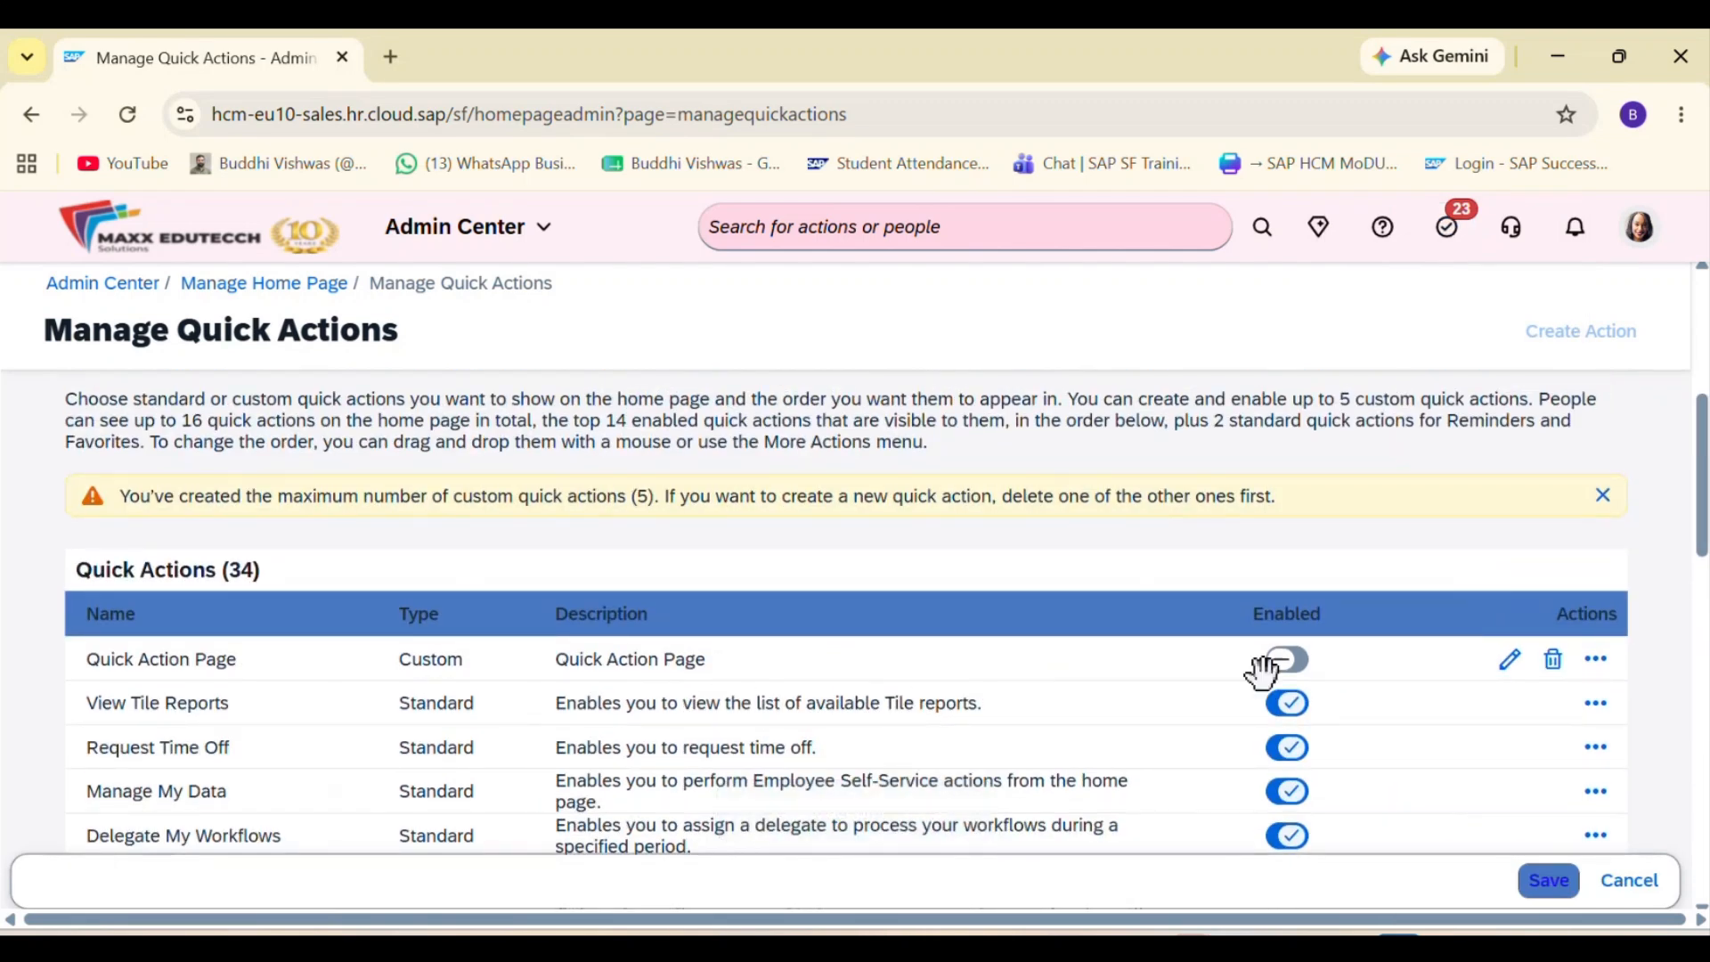
left_click(1555, 893)
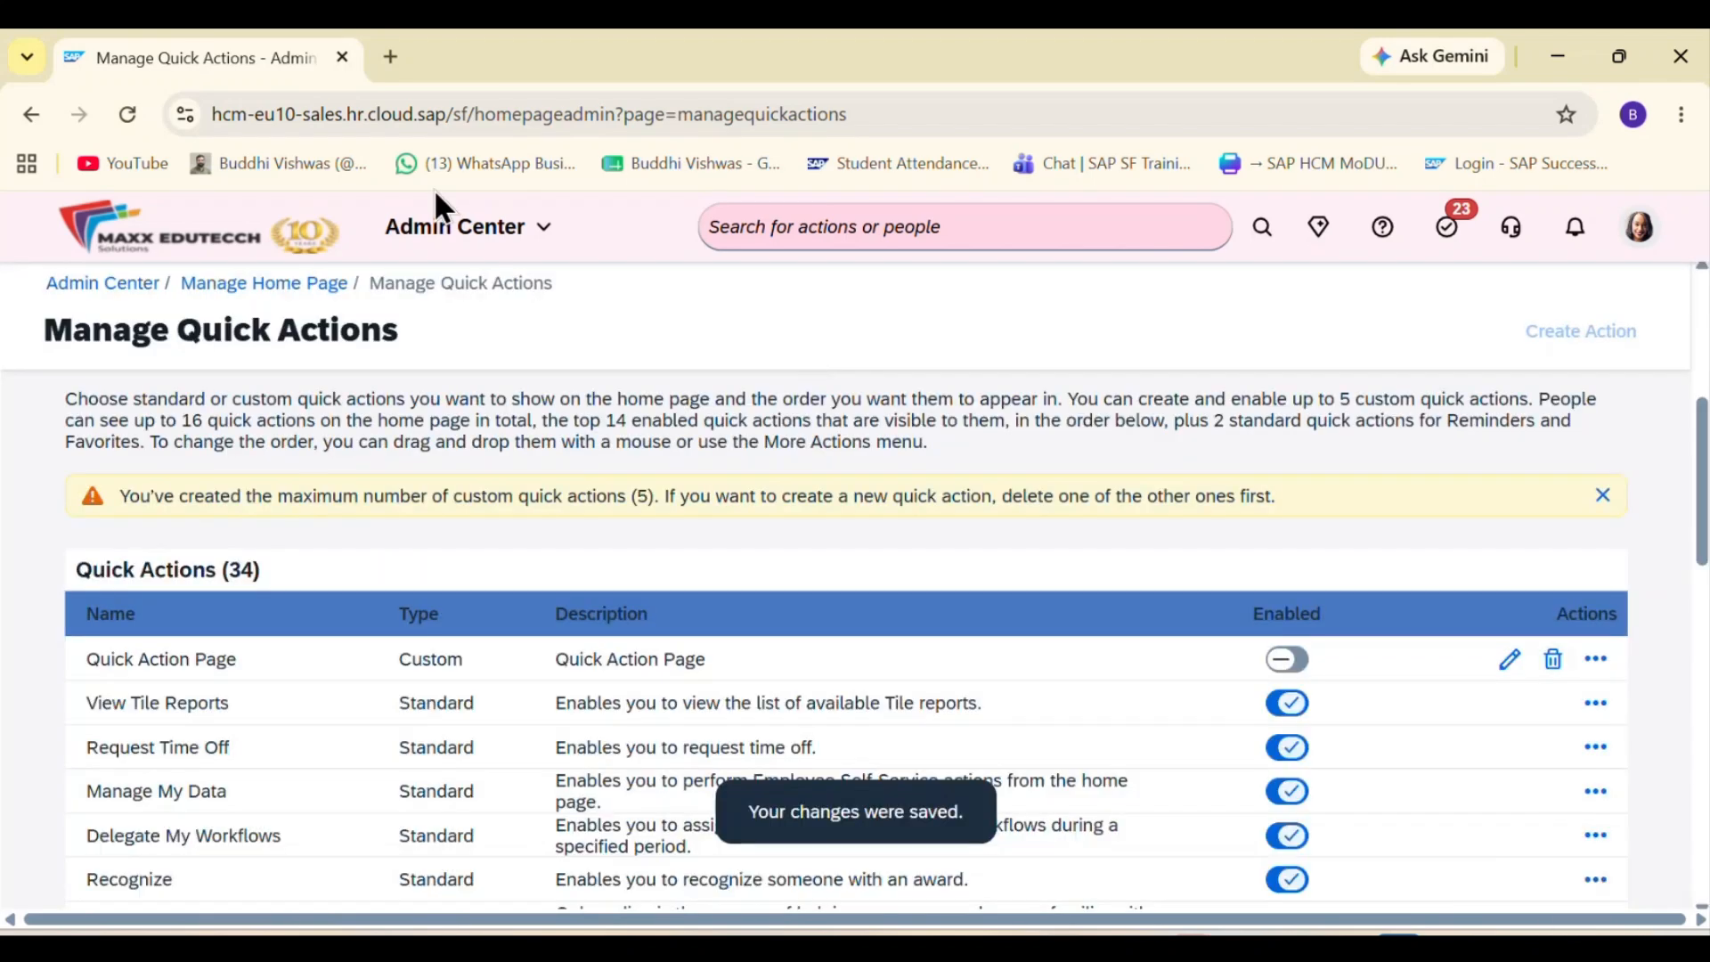
Step: Check the quick actions on the home page and return to Manage Quick Actions by searching for "Manage Home"
left_click(462, 237)
left_click(475, 269)
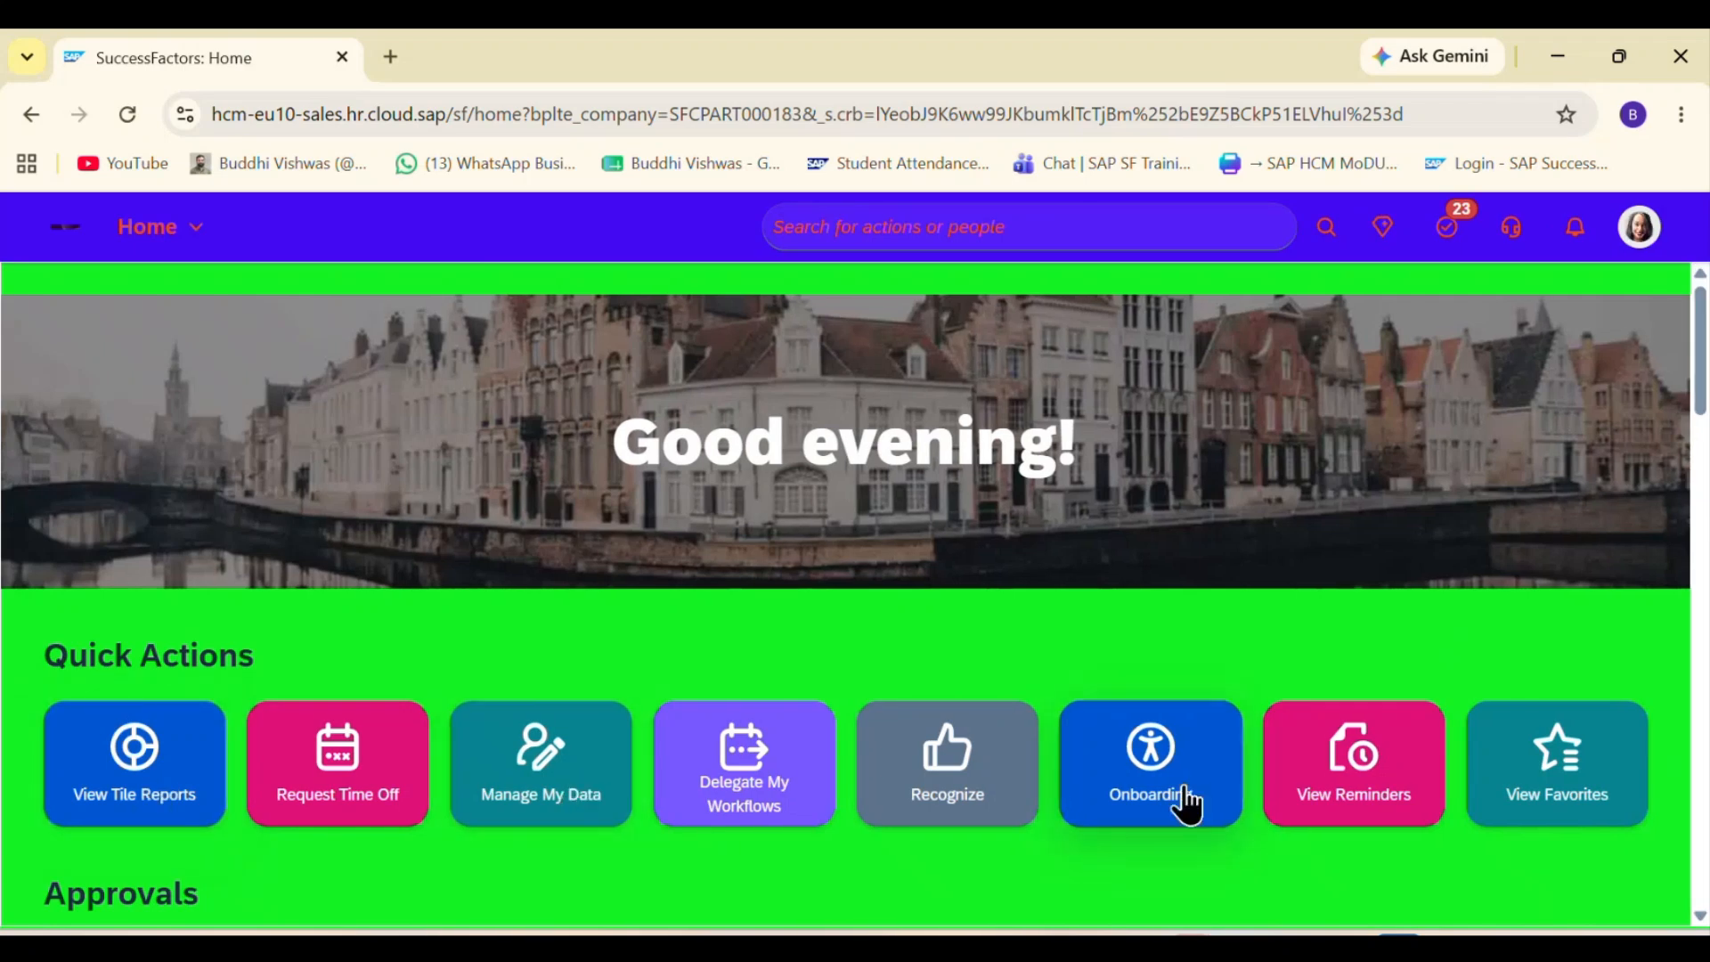
left_click(871, 234)
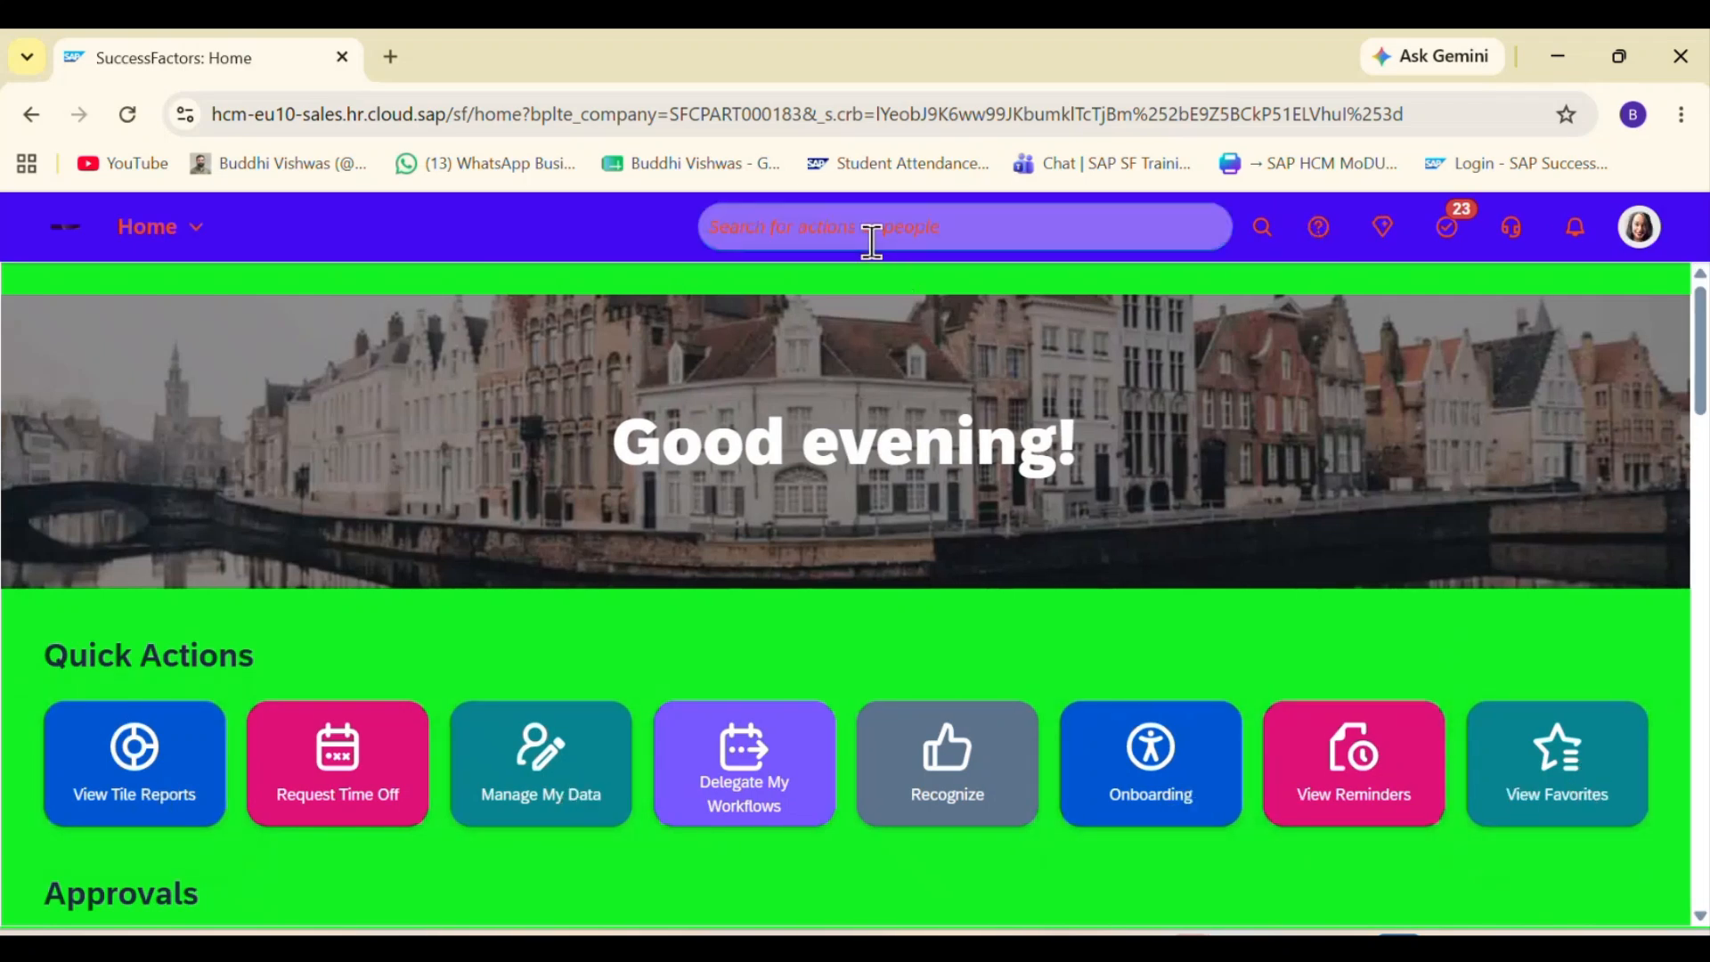
type("Manage ")
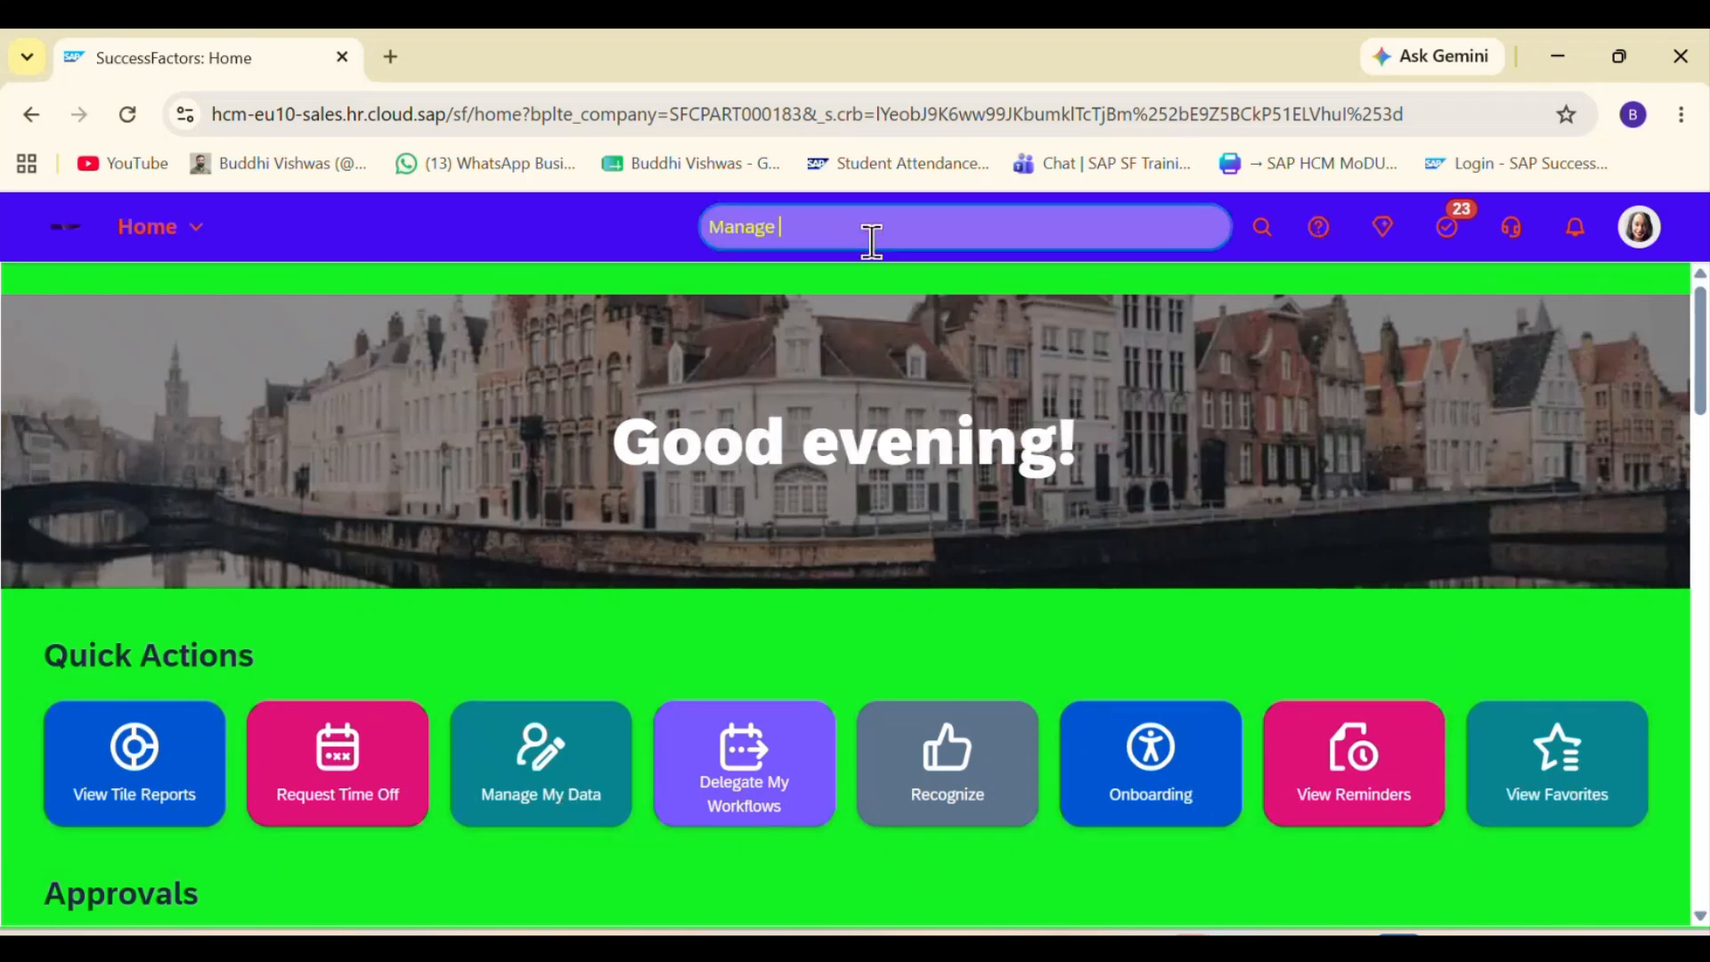
type("Home")
left_click(874, 351)
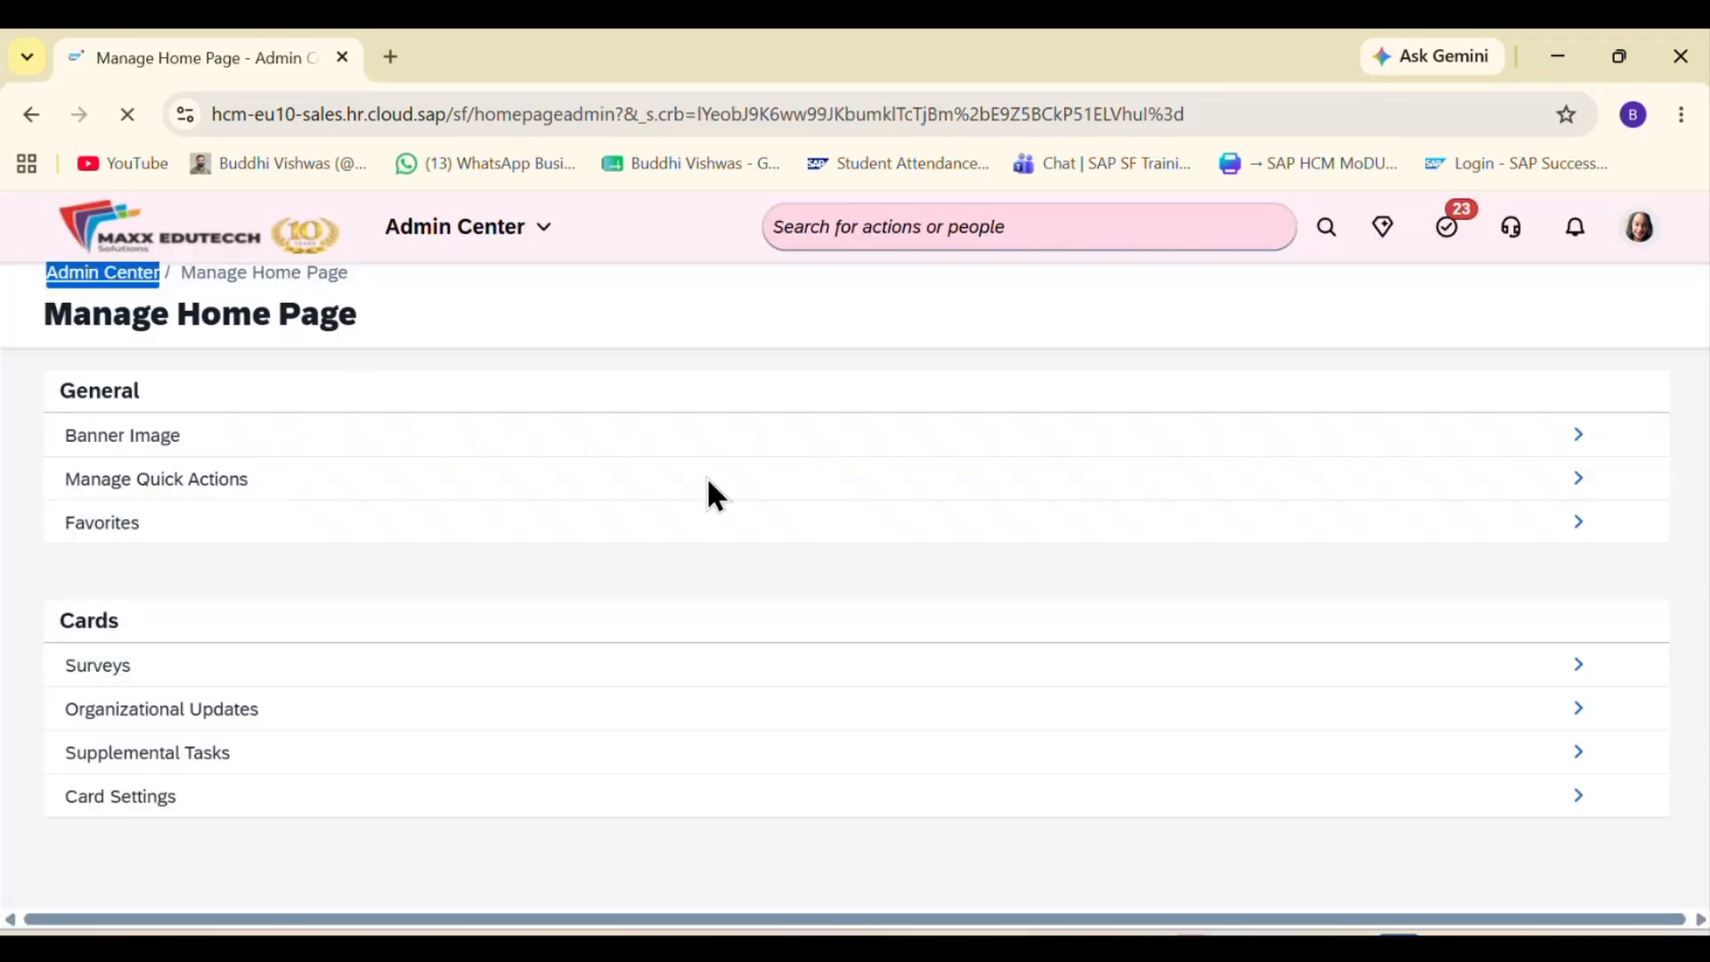
left_click(1576, 481)
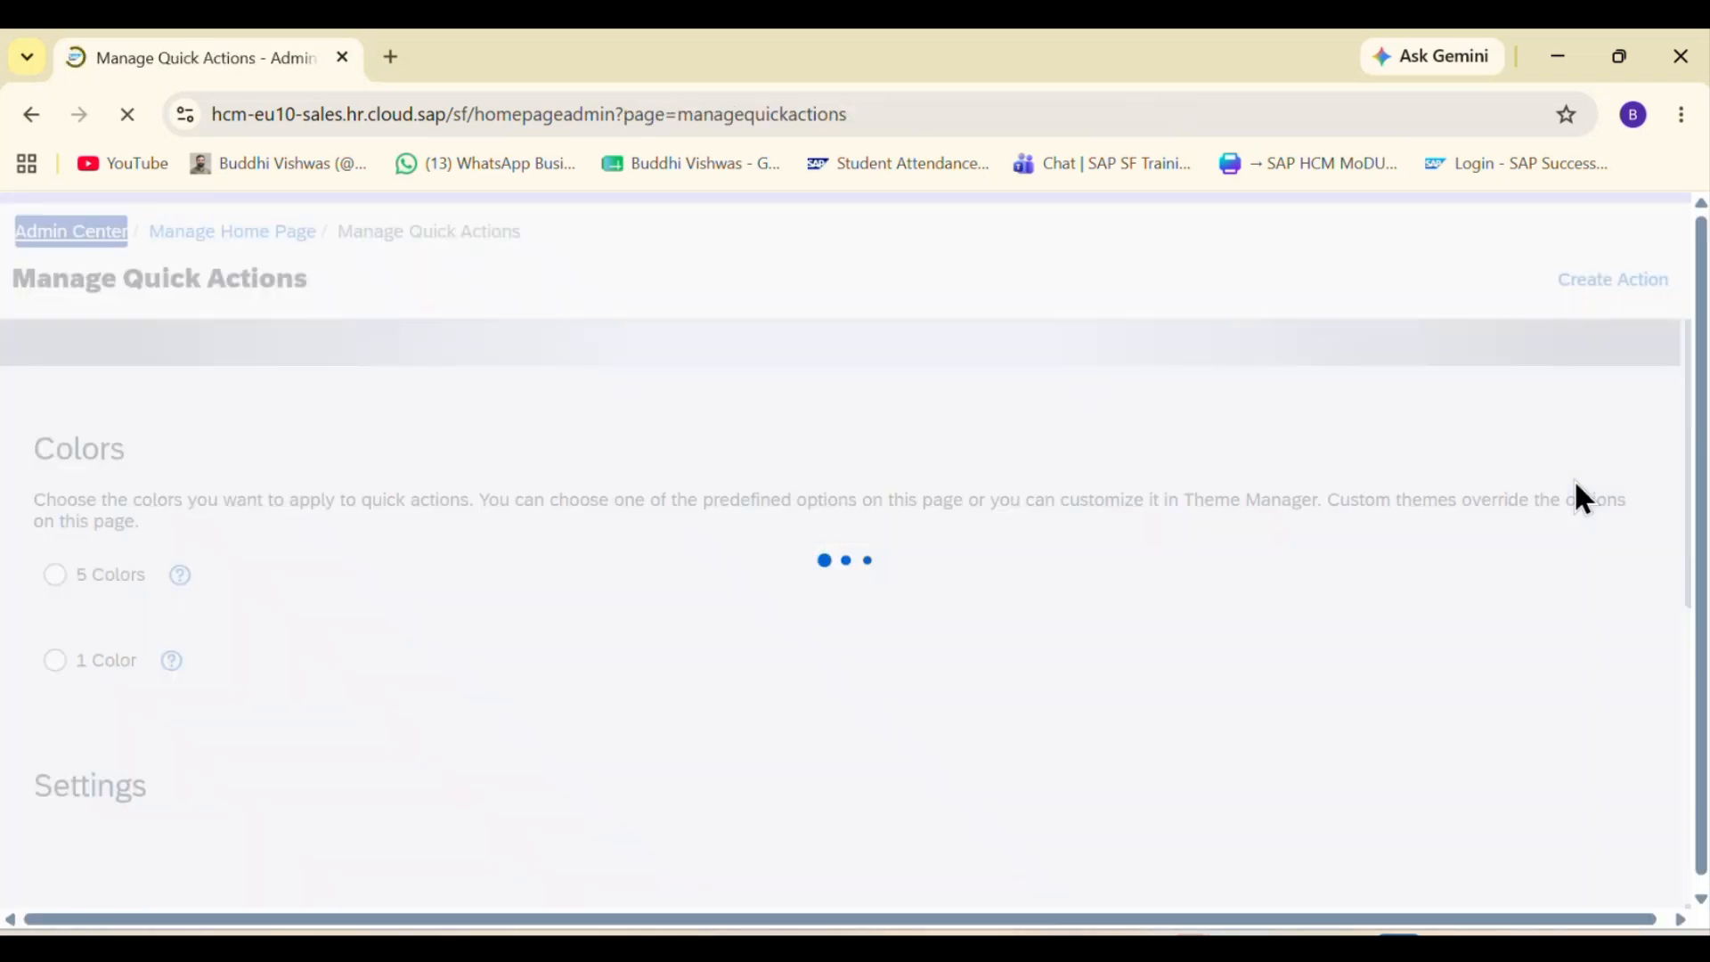
Step: Enable the custom Quick Action Page in the quick actions list and save the change
scroll(1017, 596, "down", 7)
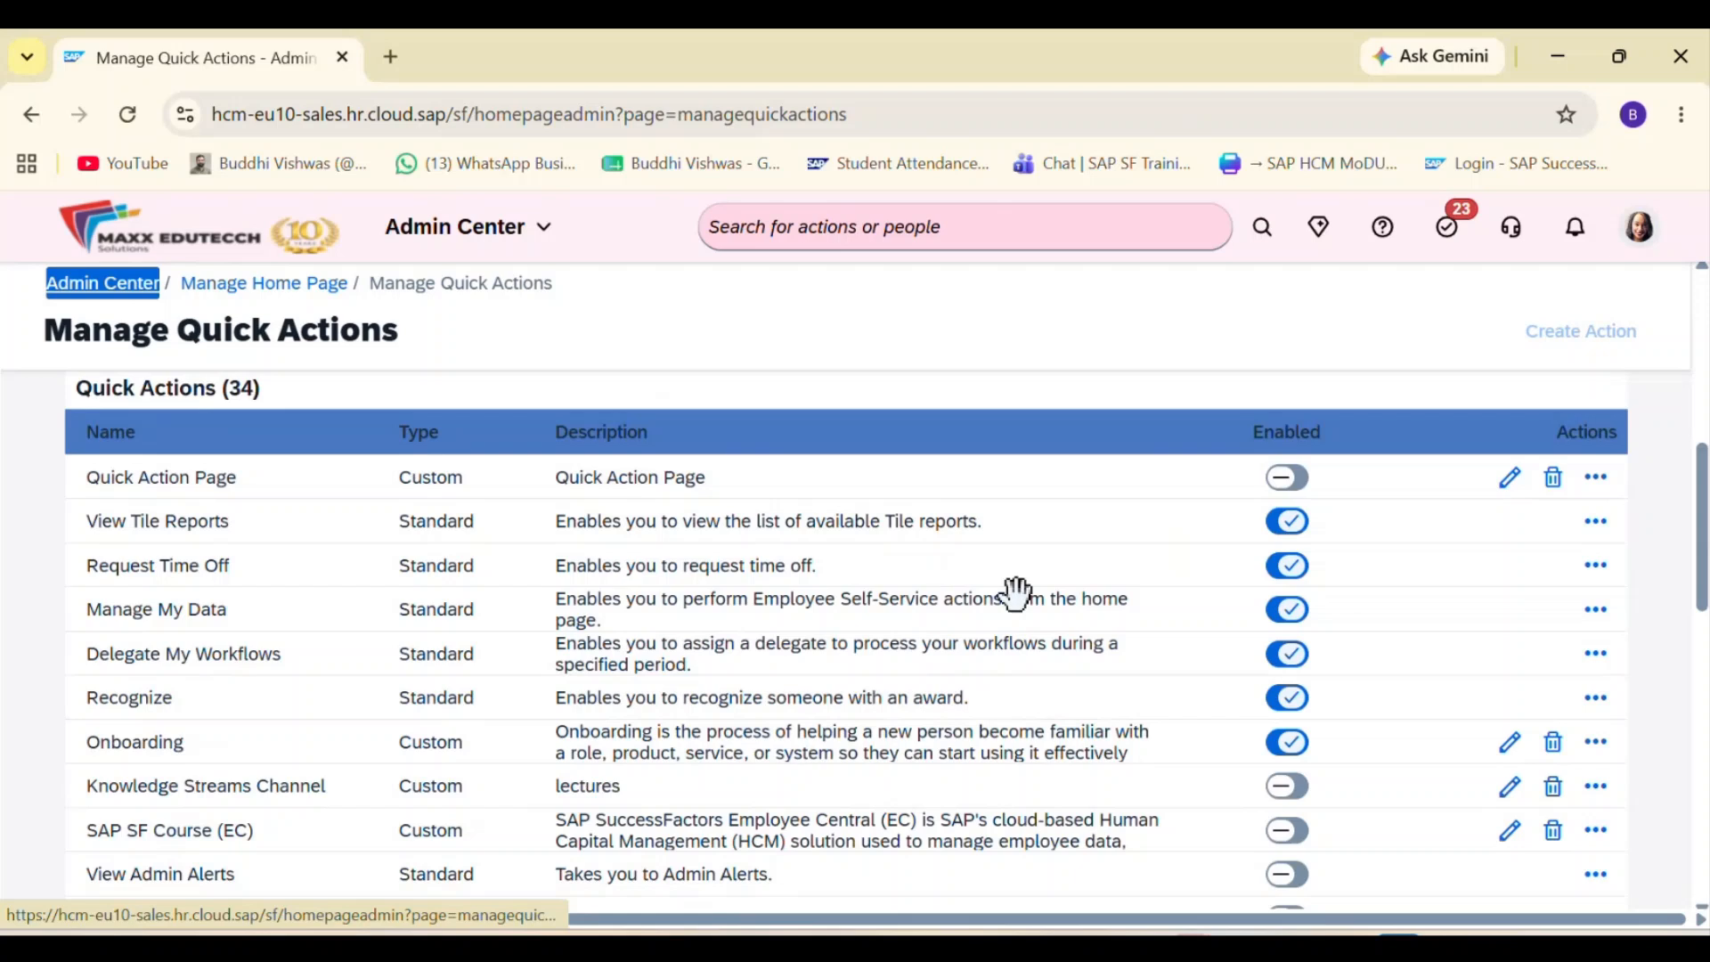
left_click(1288, 486)
left_click(1288, 491)
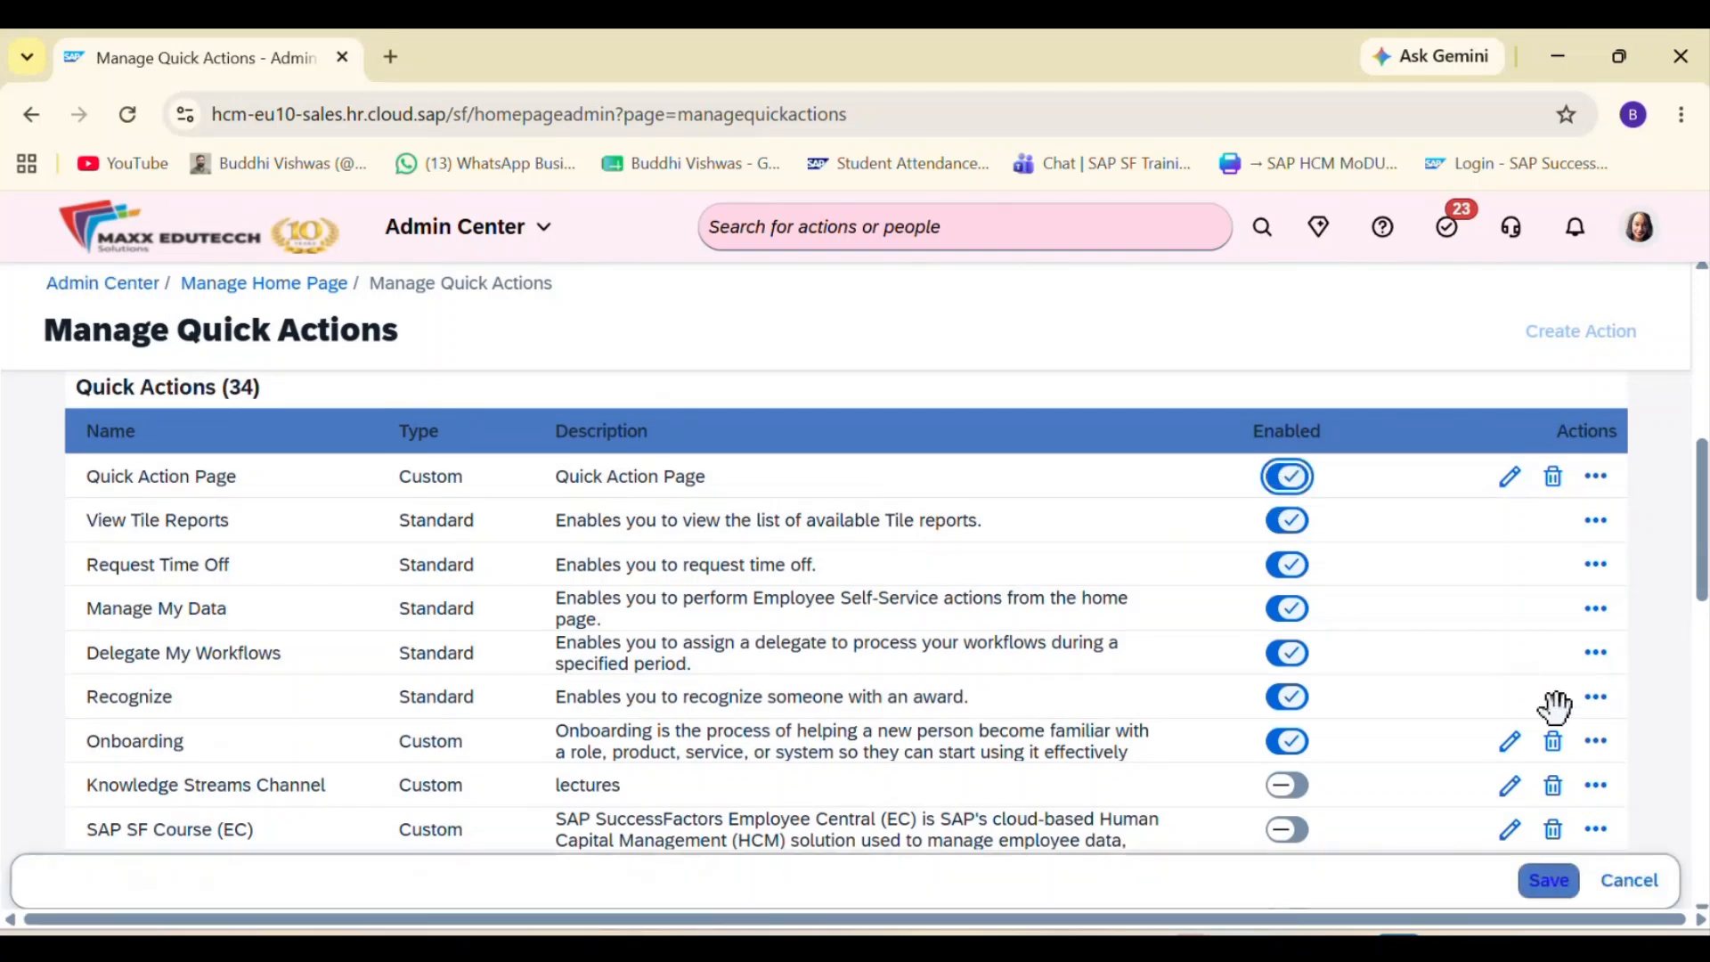
left_click(1549, 882)
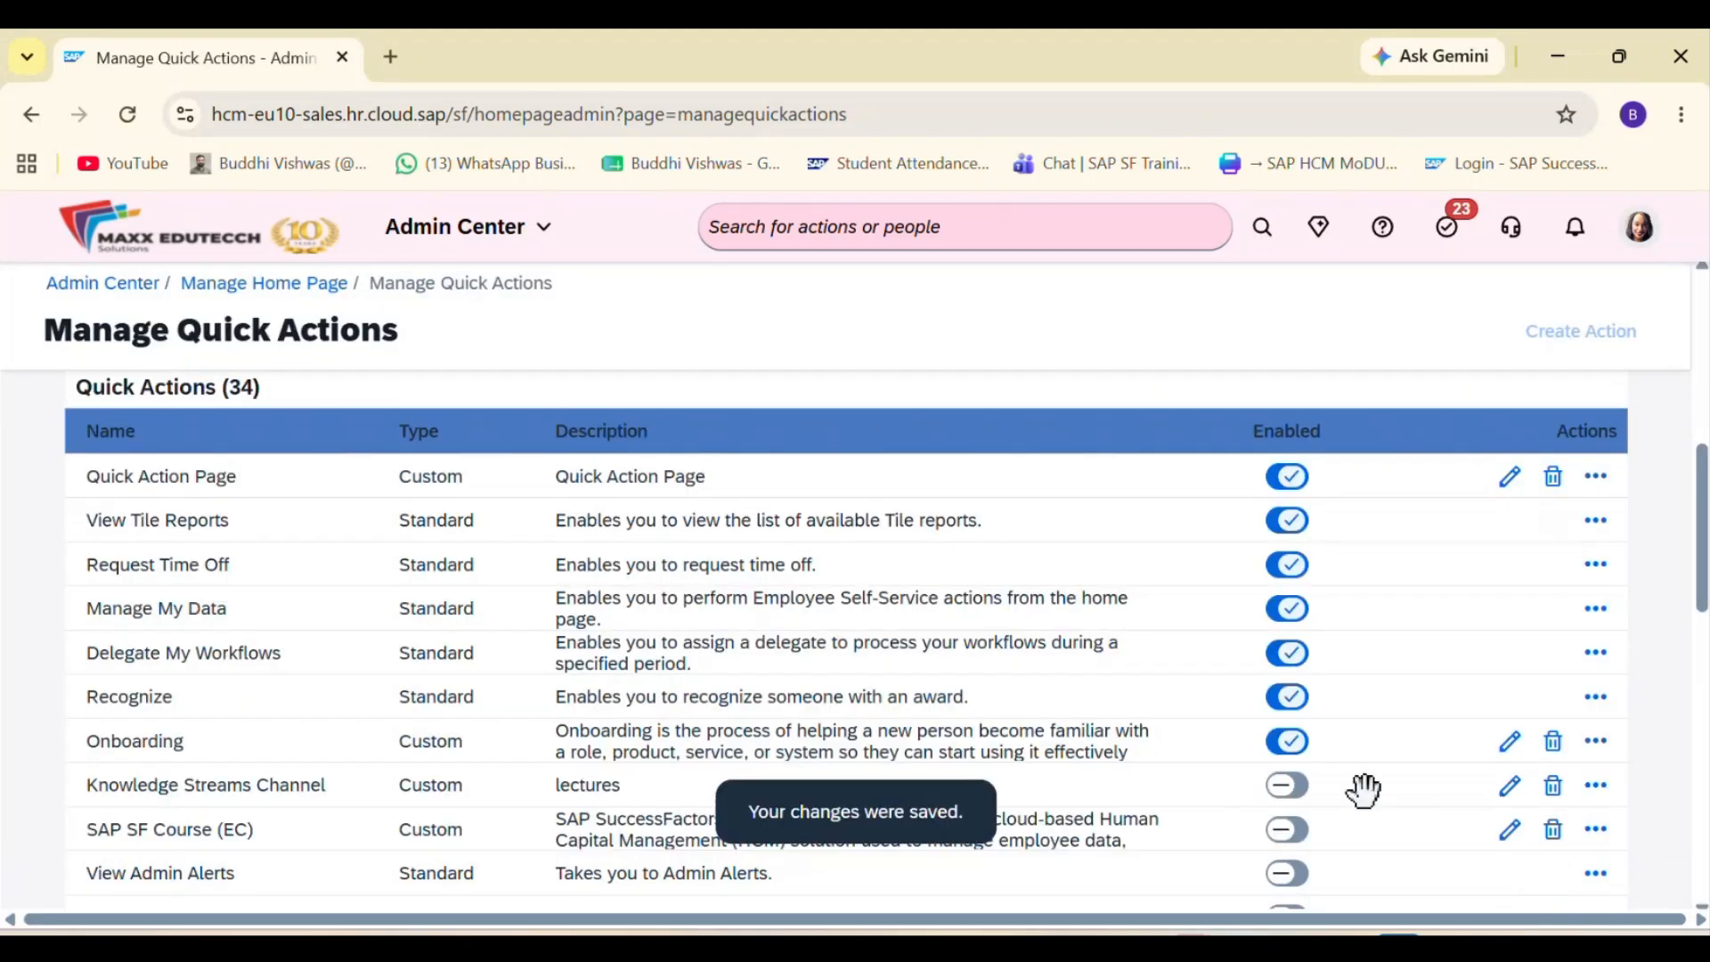
Step: Go to the home page and open the Quick Action Page tile to test its link
left_click(509, 252)
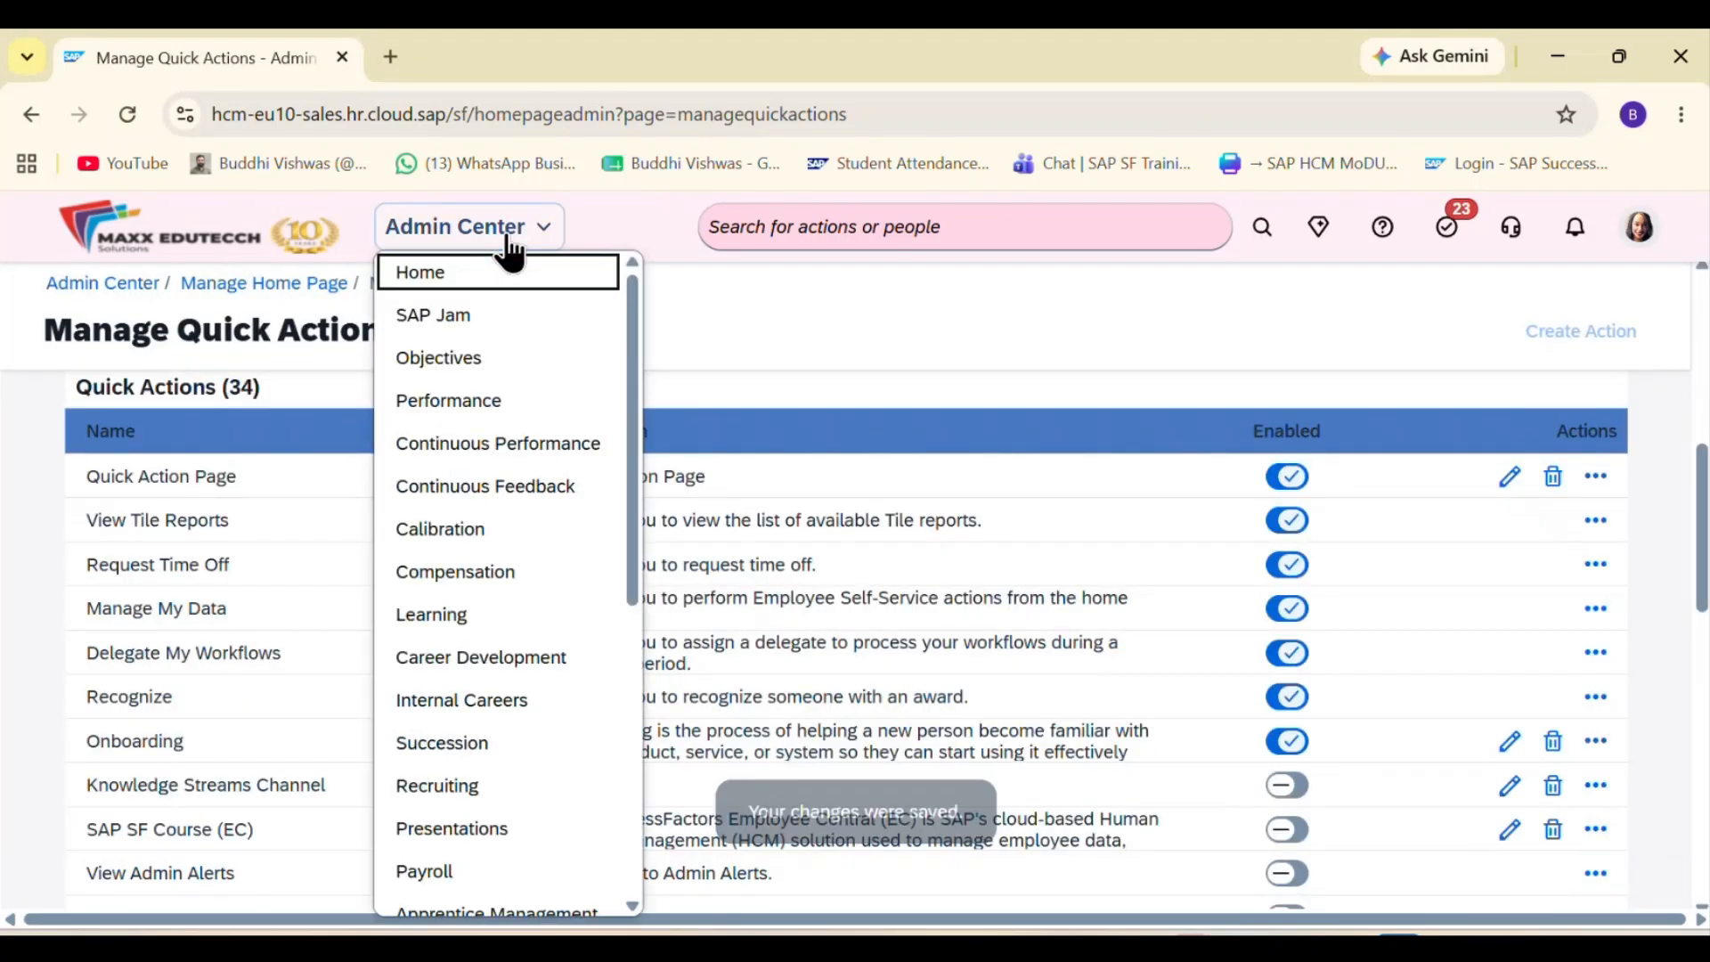
left_click(442, 275)
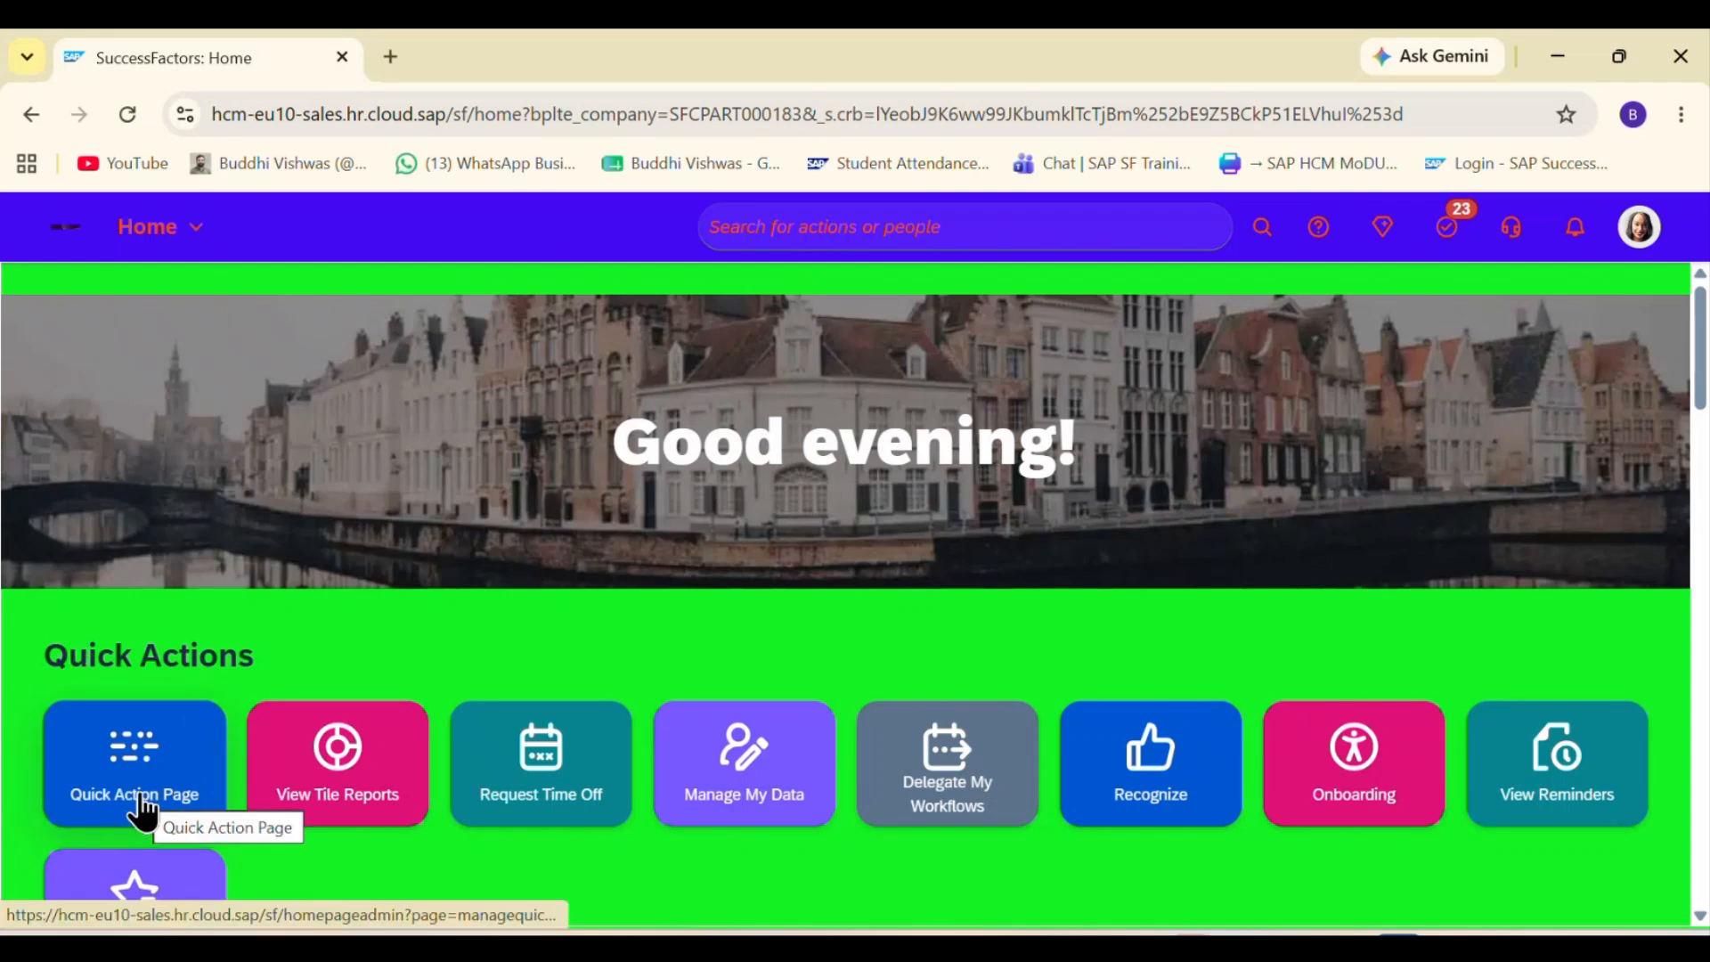
scroll(139, 811, "down", 1)
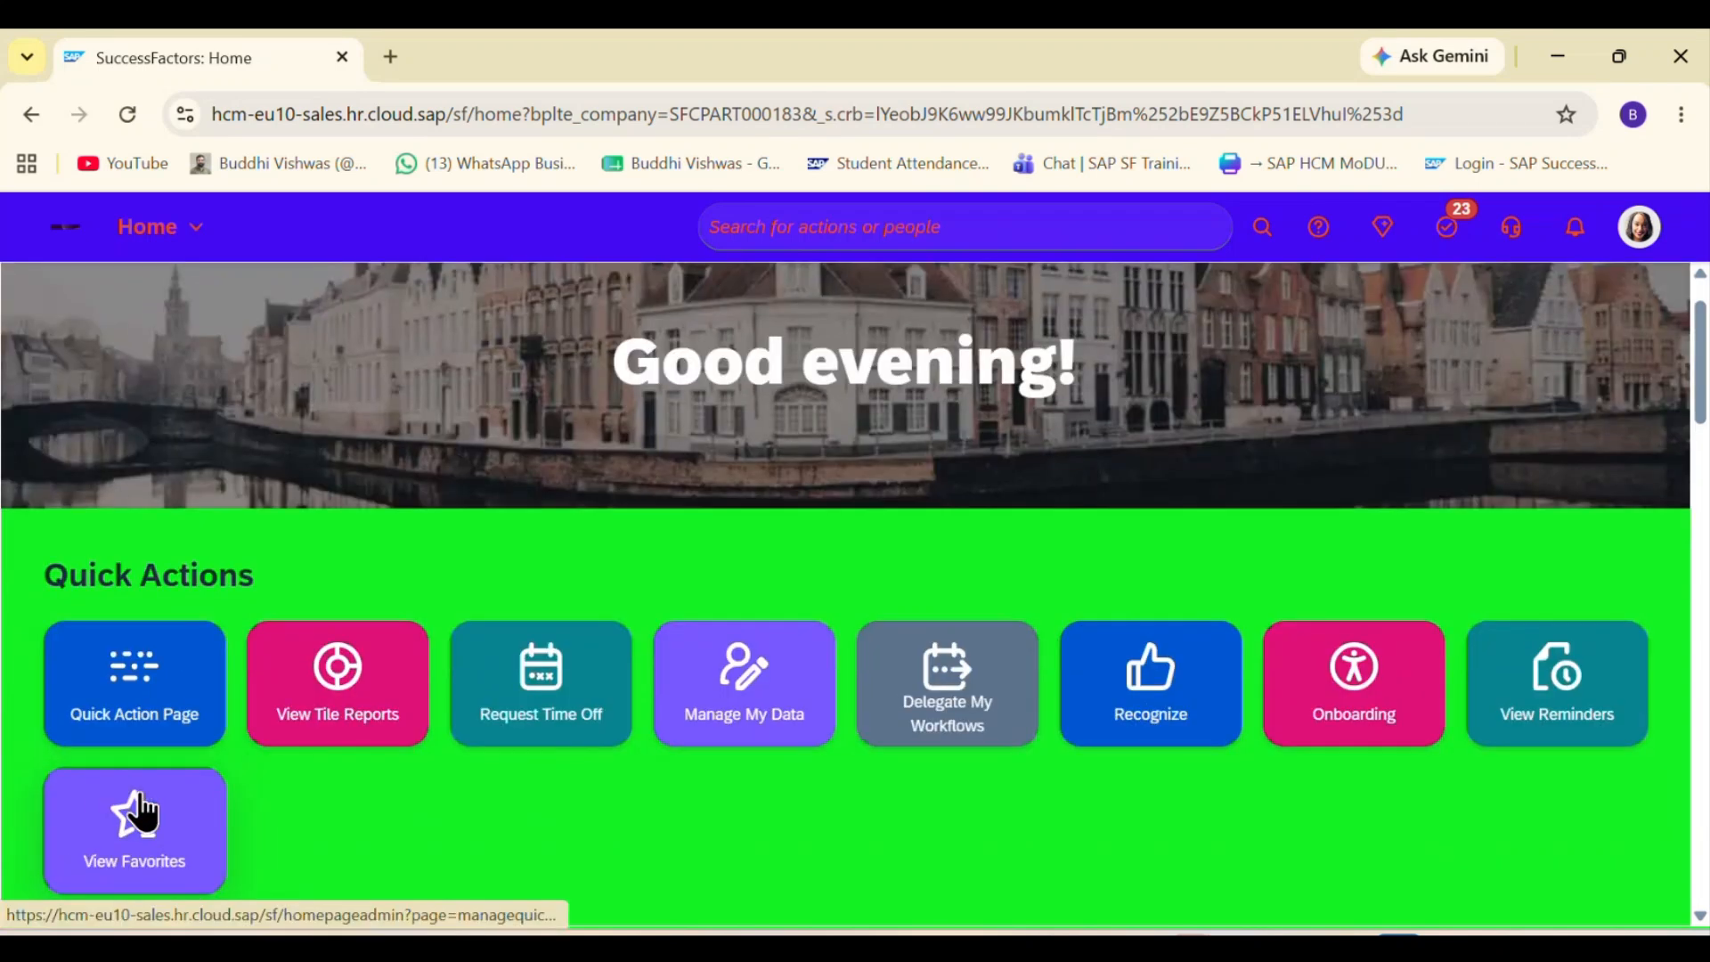
left_click(152, 744)
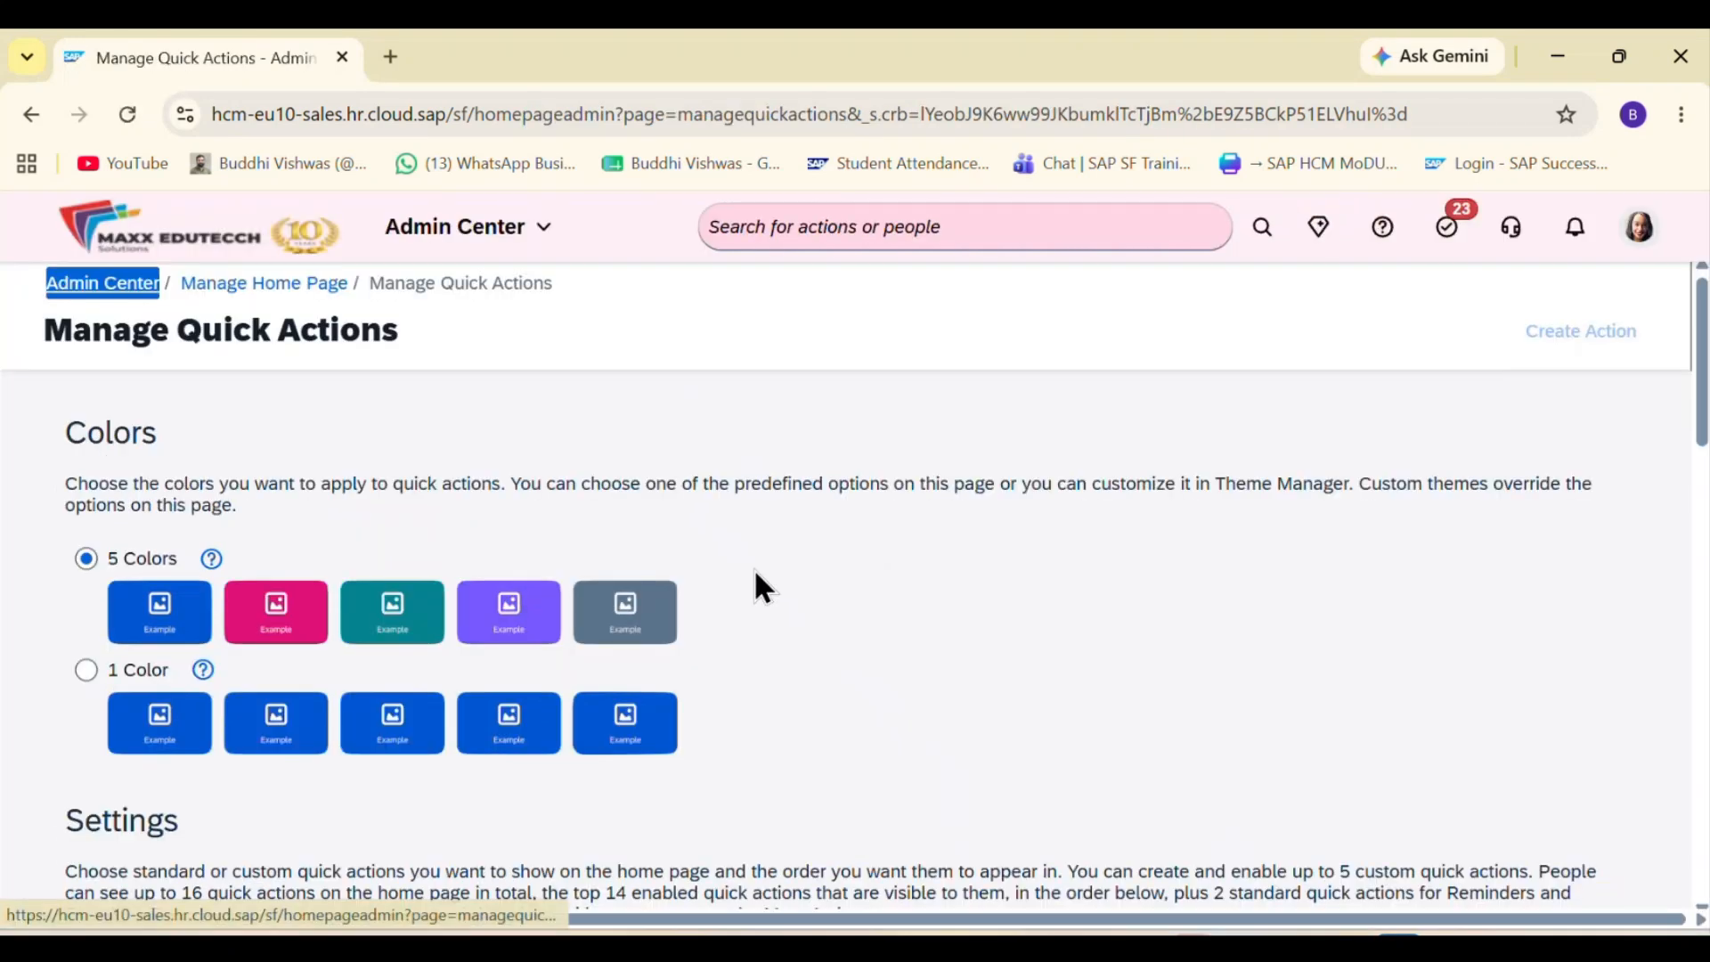
Step: Go back to the home page, test the Quick Action Page tile once more, and return to view the Quick Actions section
left_click(861, 215)
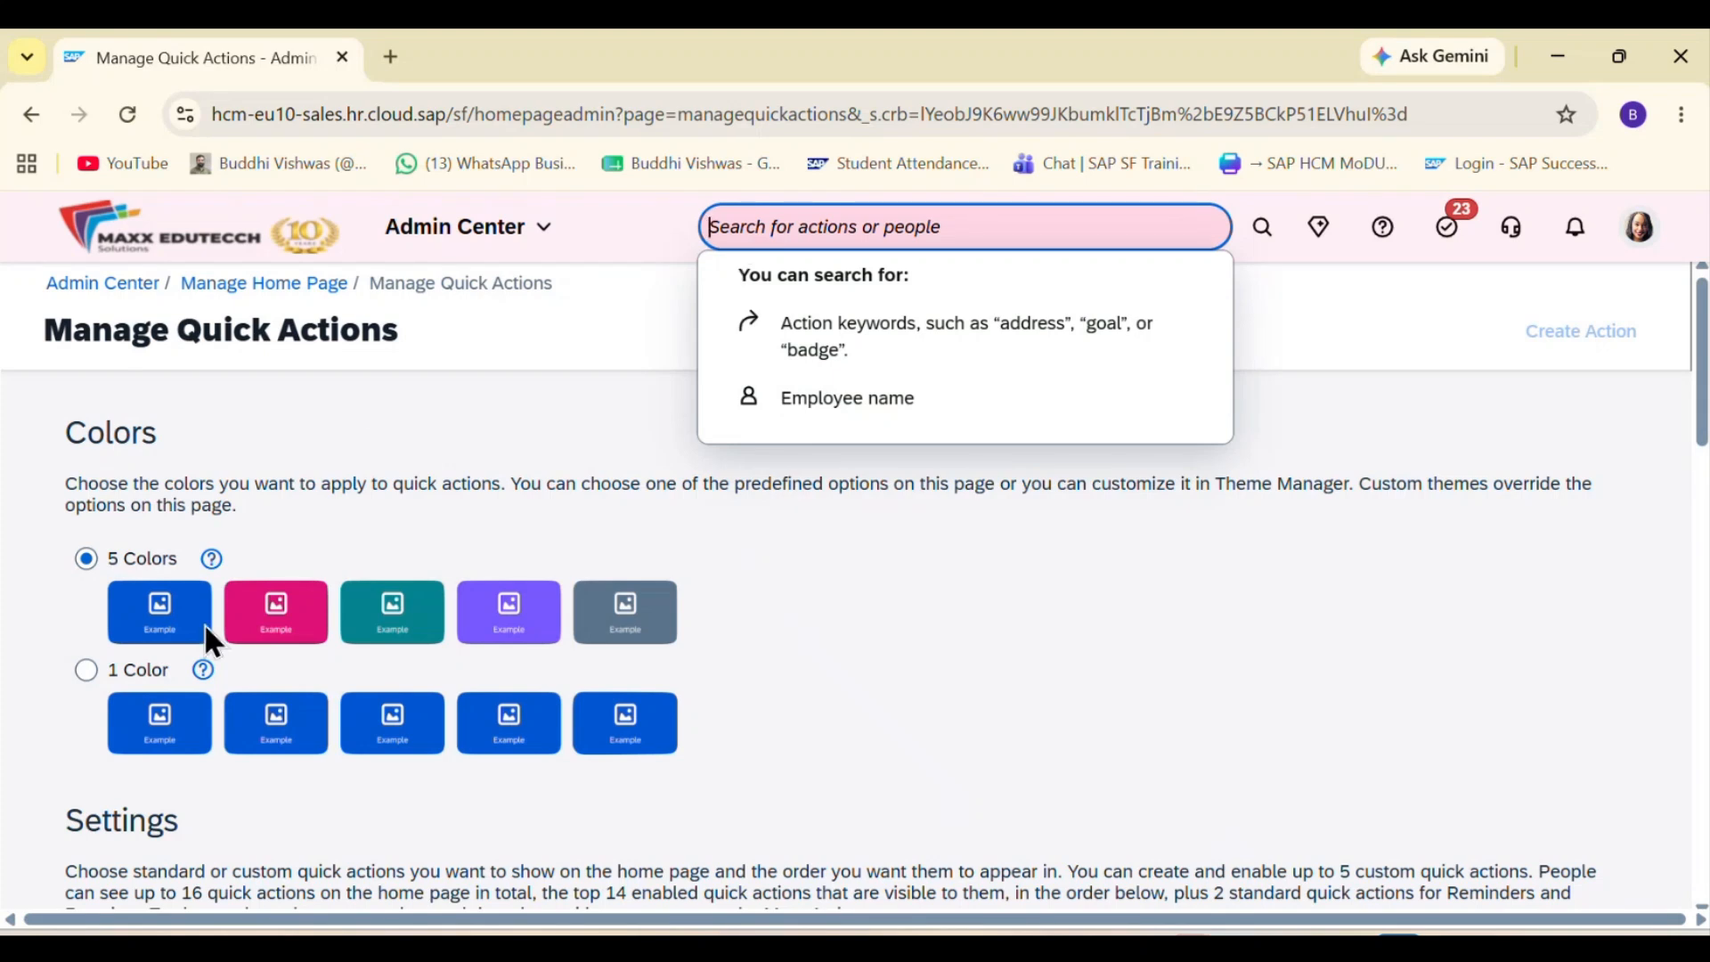
left_click(41, 120)
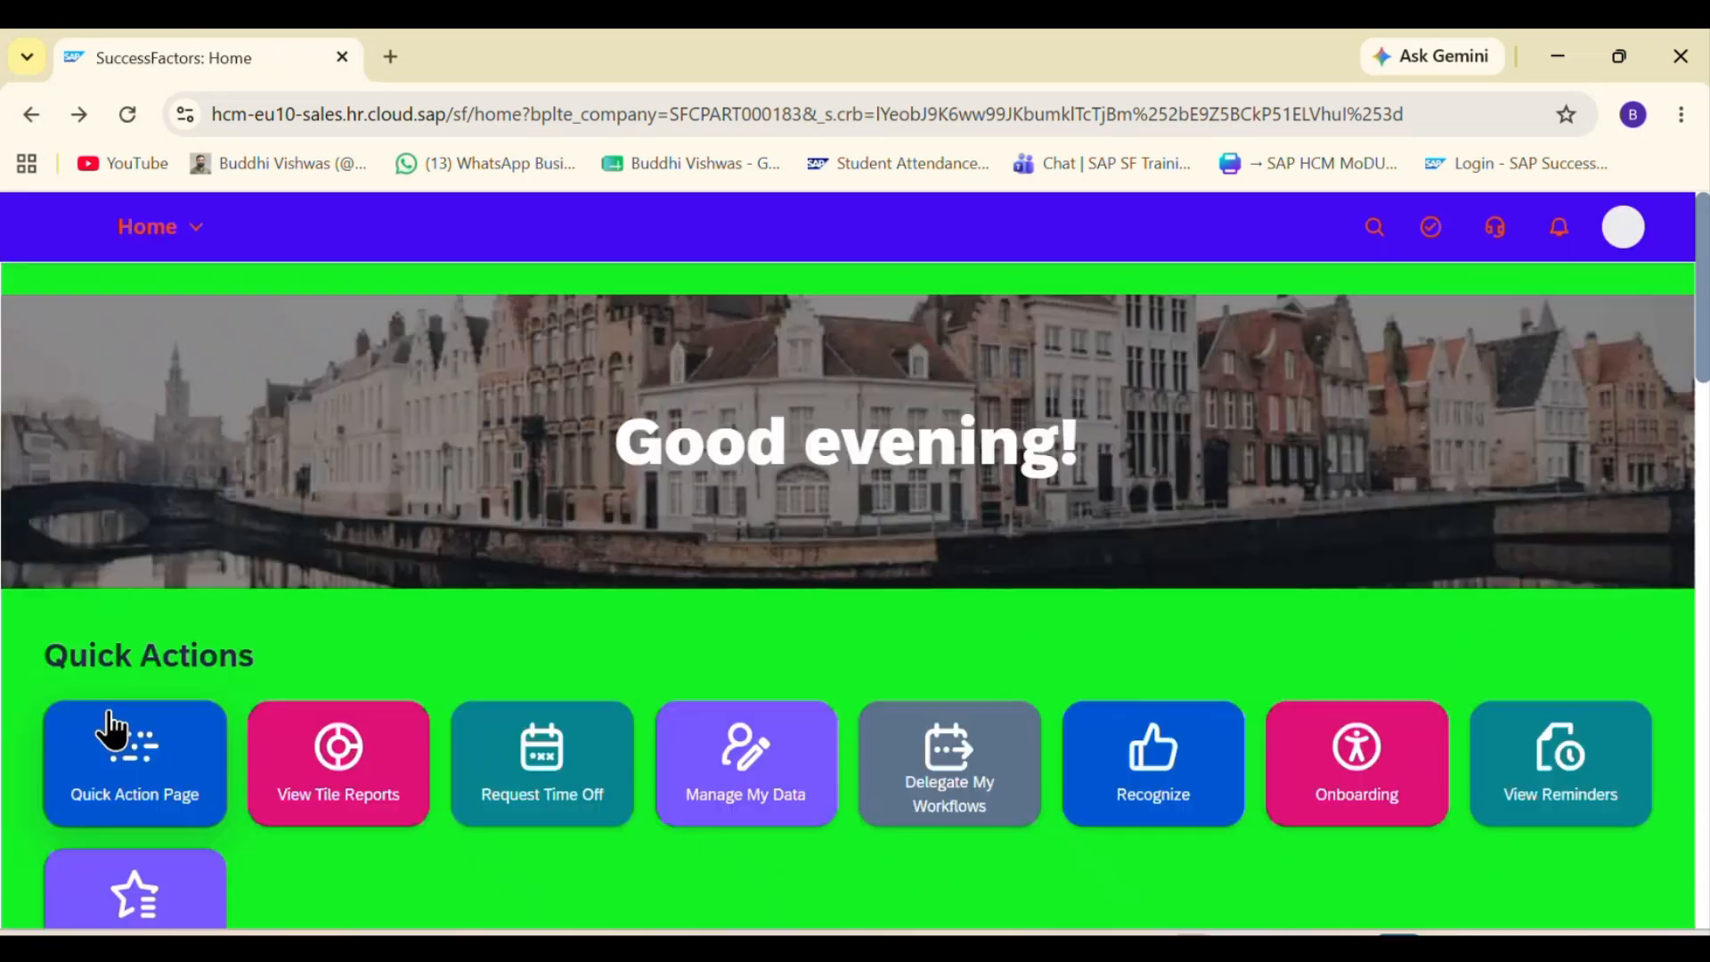
left_click(98, 795)
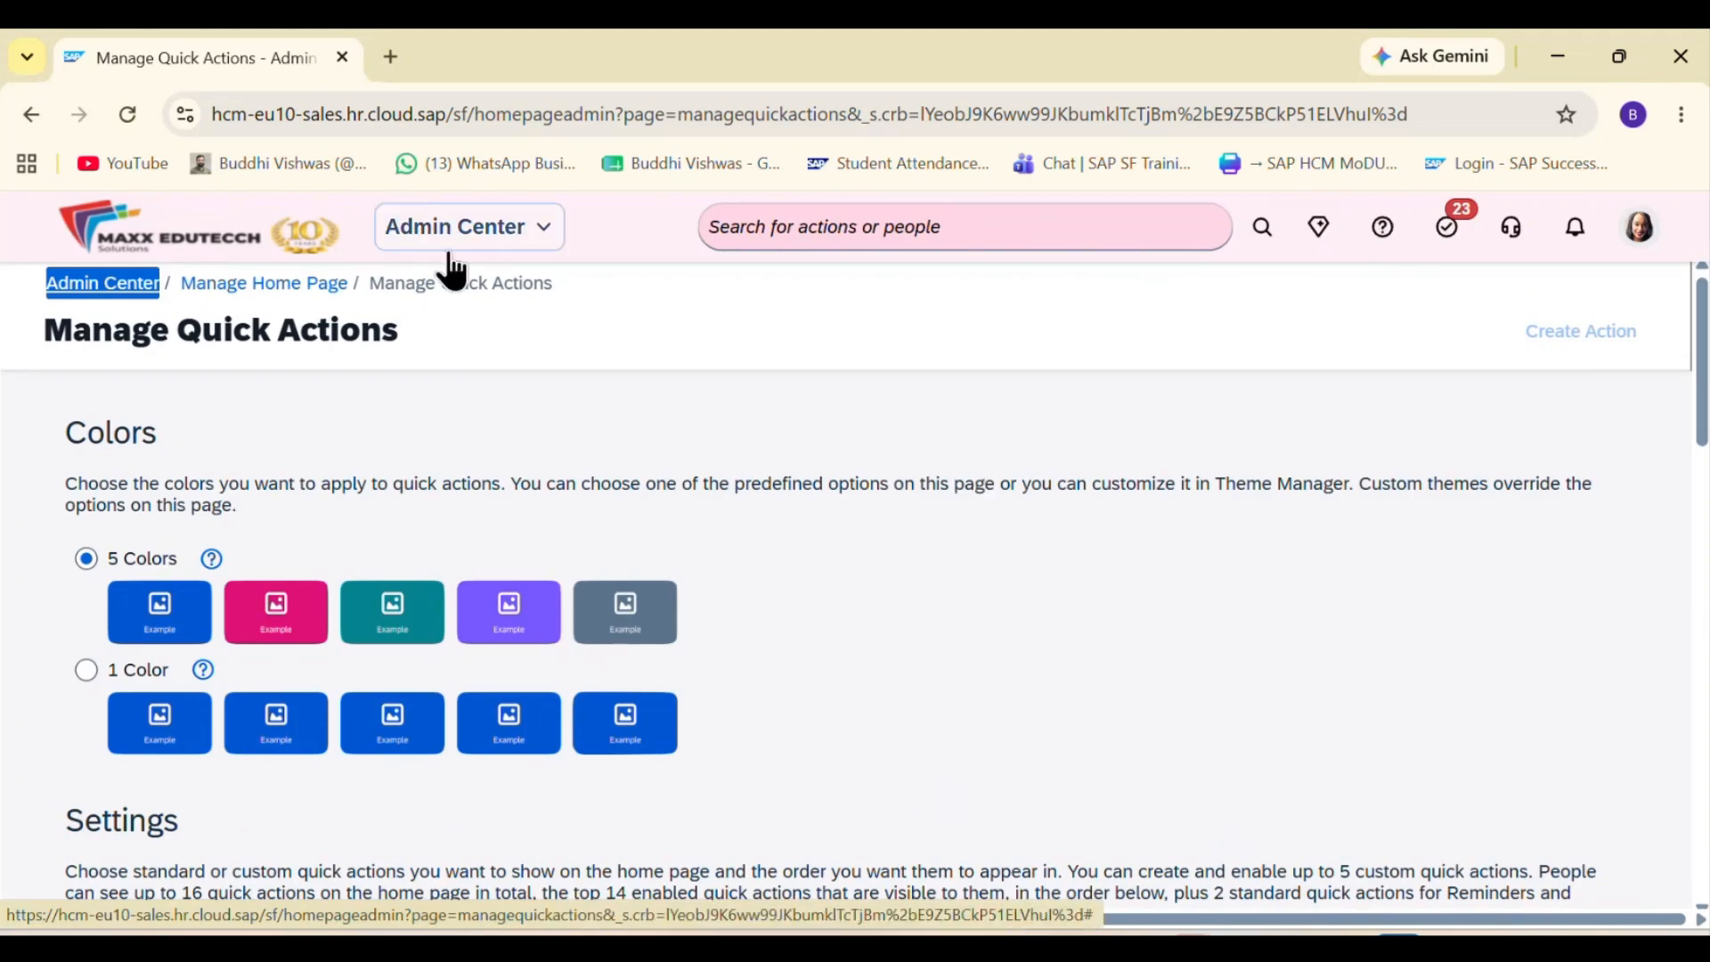
left_click(32, 115)
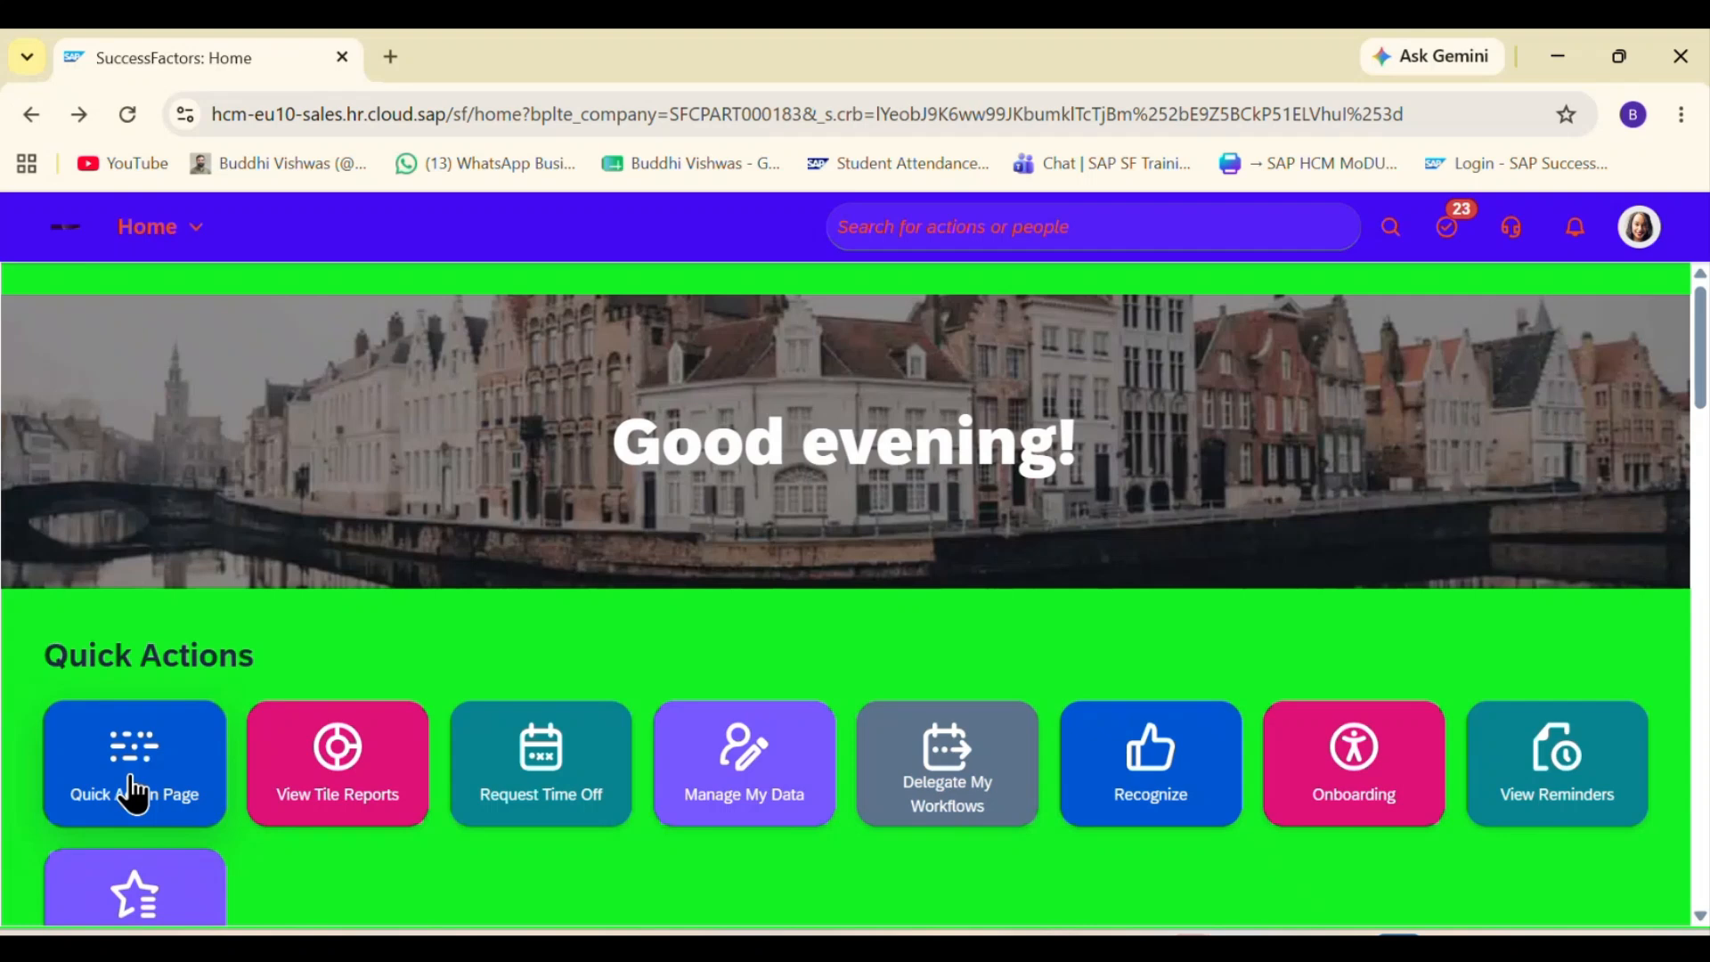
scroll(393, 677, "down", 2)
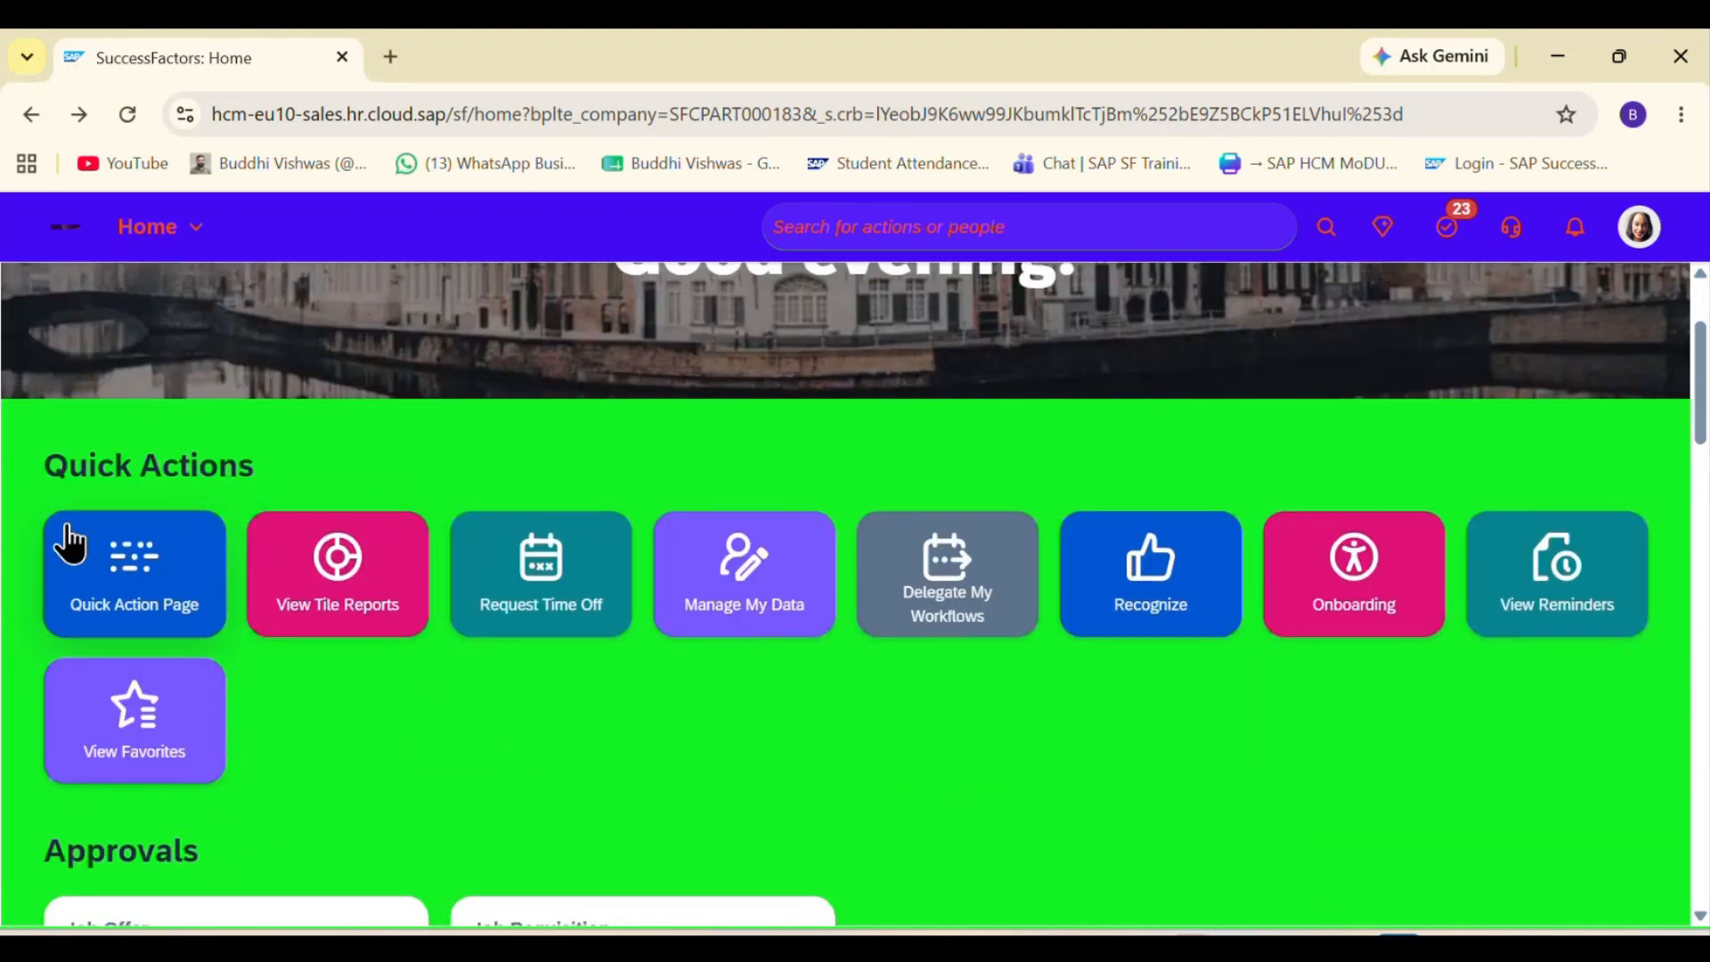